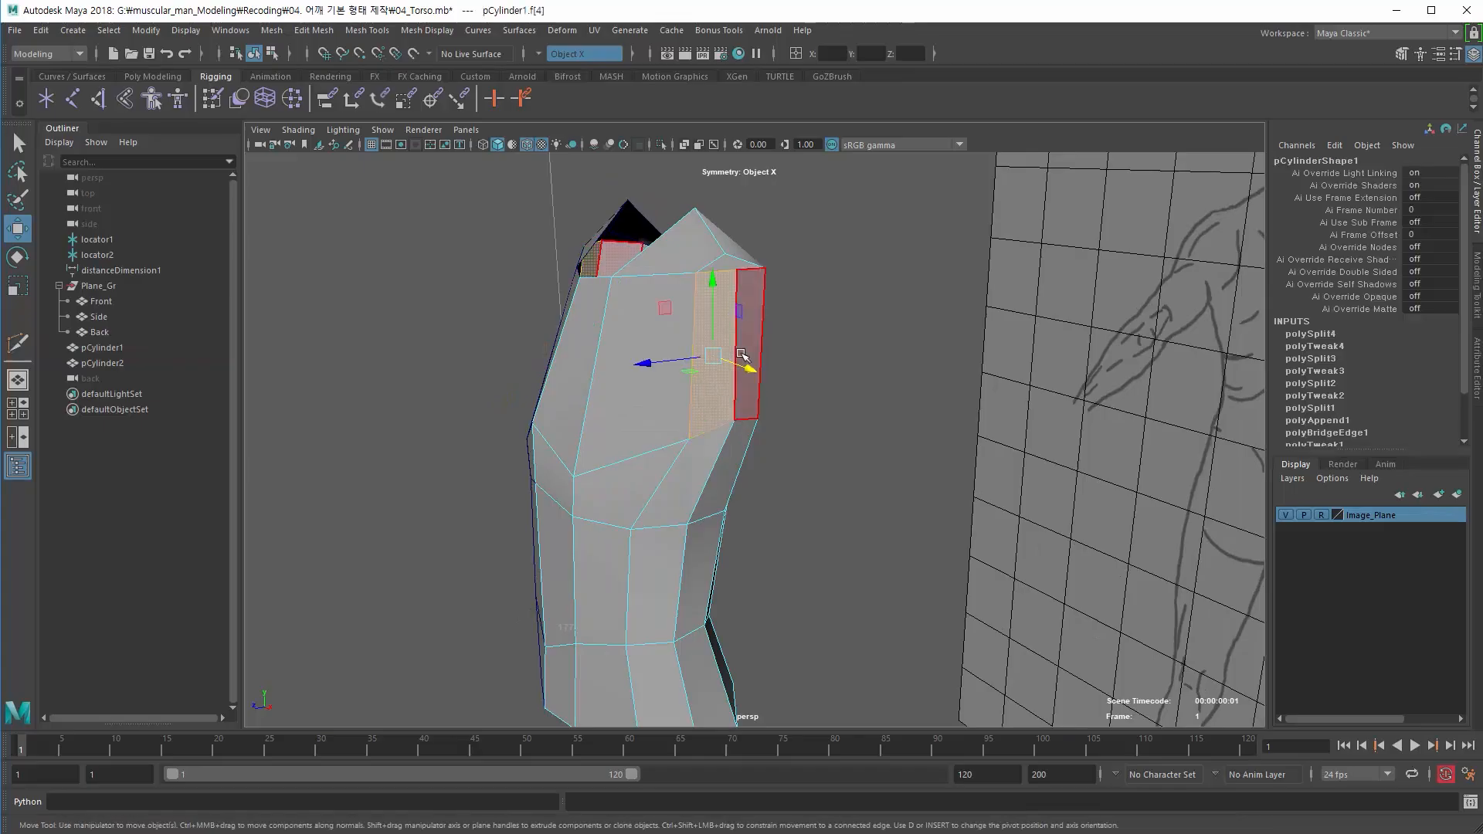
# - Try to extrude the side faces at both shoulders of the torso outward by about 3.8 units
pyautogui.keyDown('shift'); pyautogui.click(754, 343); pyautogui.keyUp('shift')
pyautogui.keyDown('alt'); pyautogui.moveTo(471, 391); pyautogui.dragTo(580, 440); pyautogui.keyUp('alt')
pyautogui.press('space')
pyautogui.press('space')
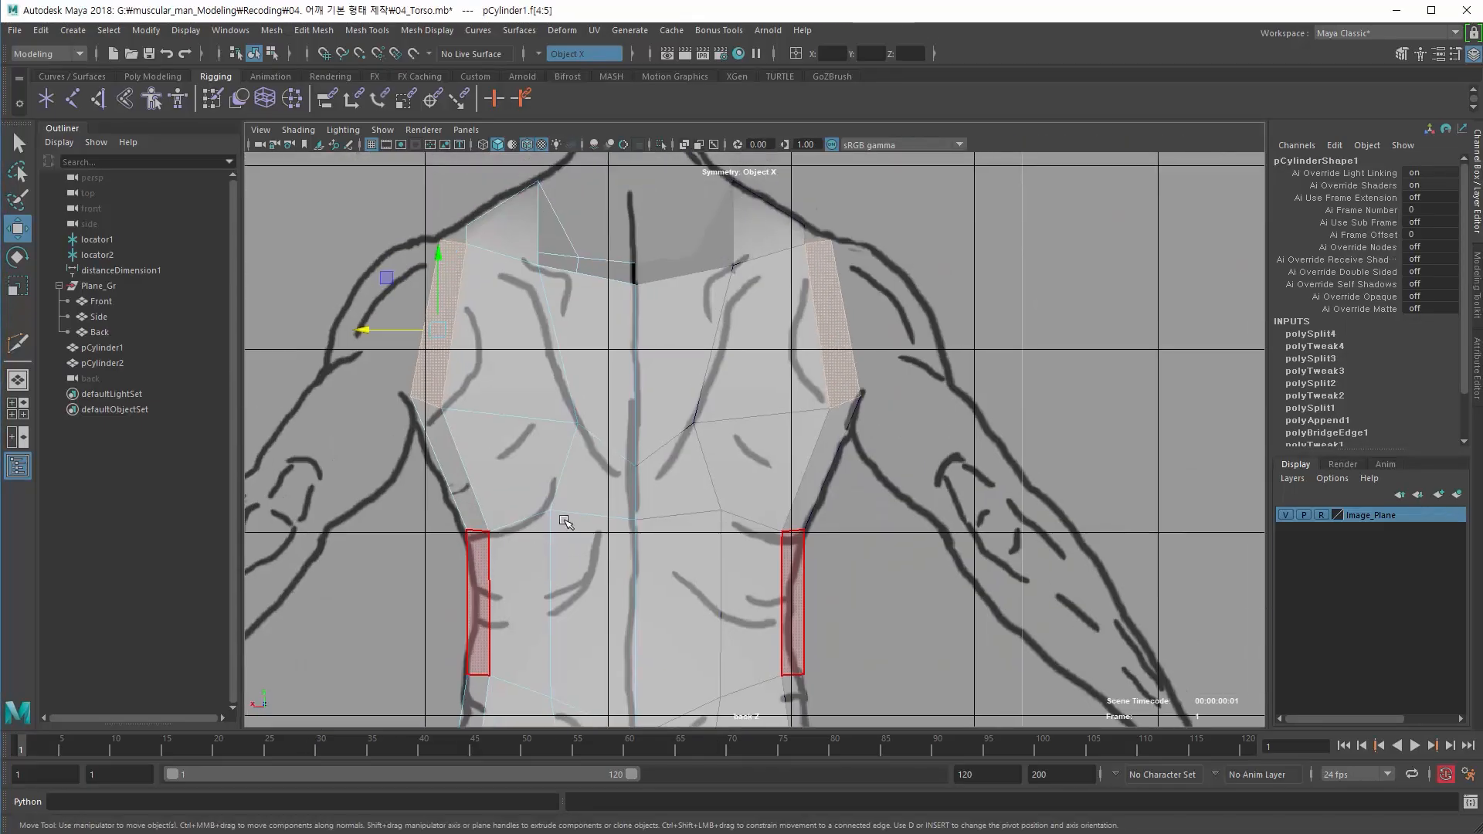
pyautogui.scroll(4, 779, 313)
pyautogui.keyDown('shift'); pyautogui.rightClick(750, 315); pyautogui.keyUp('shift')
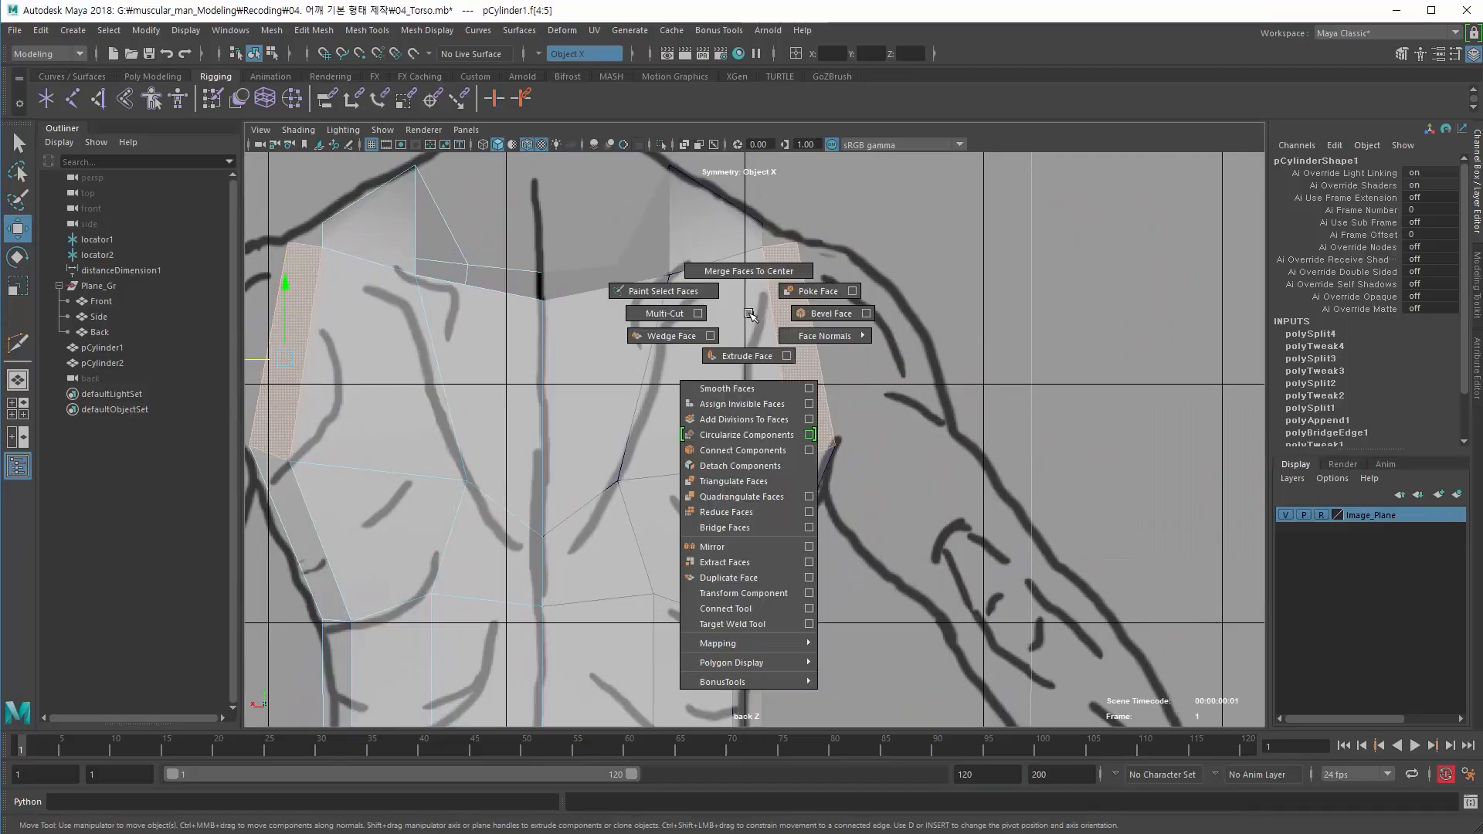
pyautogui.click(744, 357)
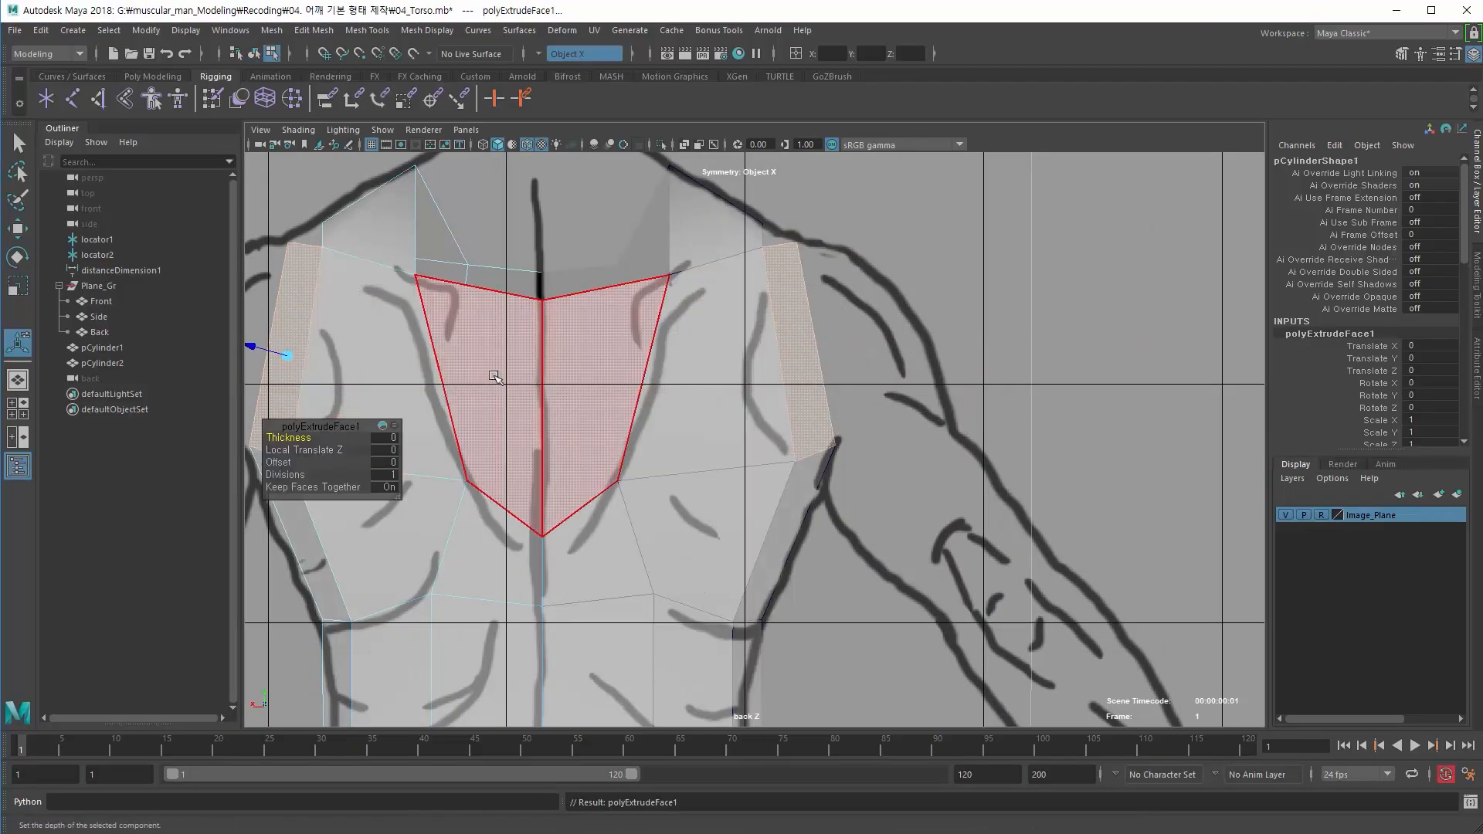
pyautogui.keyDown('alt'); pyautogui.moveTo(562, 418); pyautogui.dragTo(731, 446, button='middle'); pyautogui.keyUp('alt')
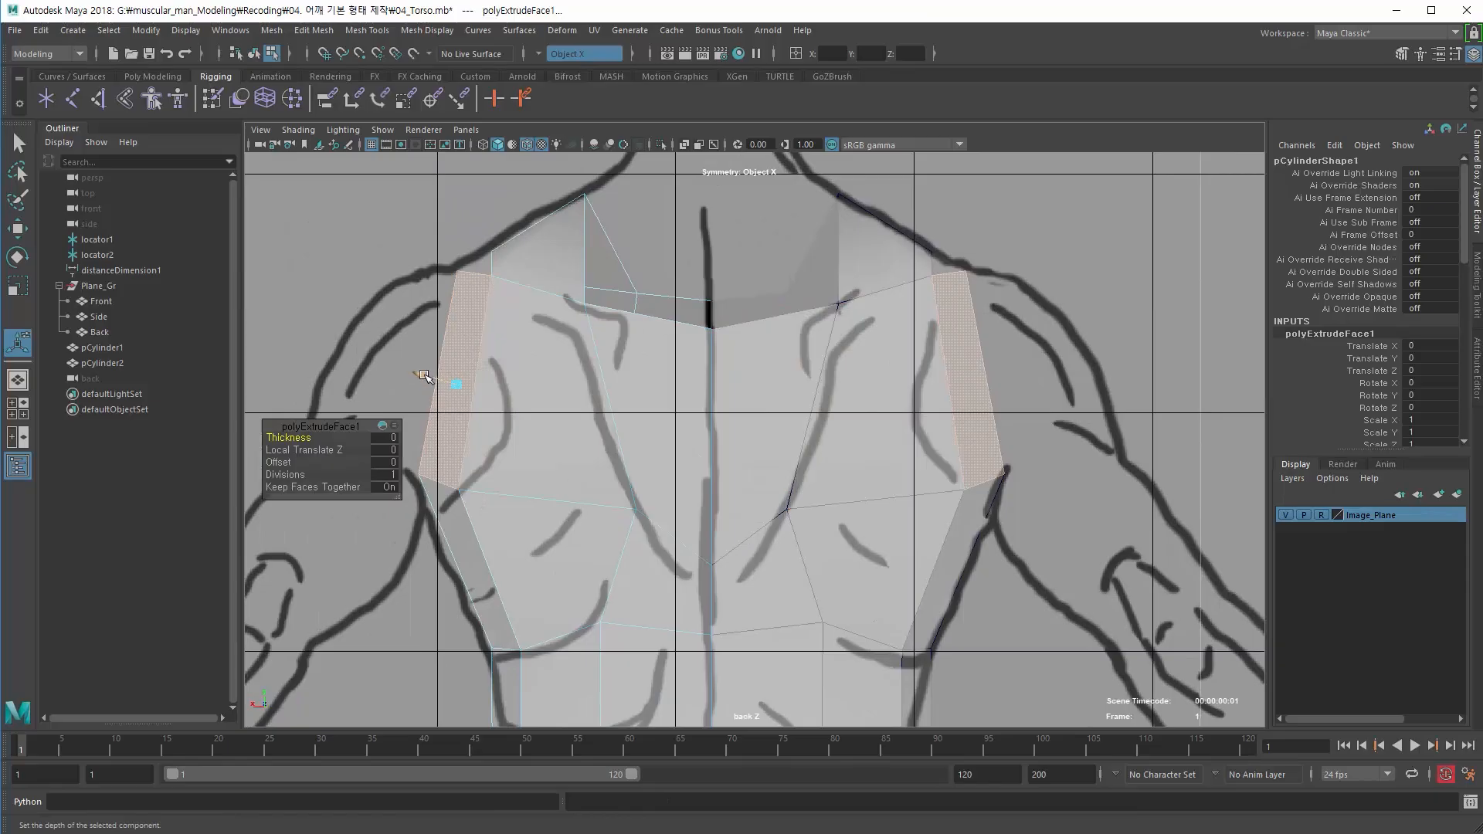
pyautogui.moveTo(424, 374); pyautogui.dragTo(390, 378)
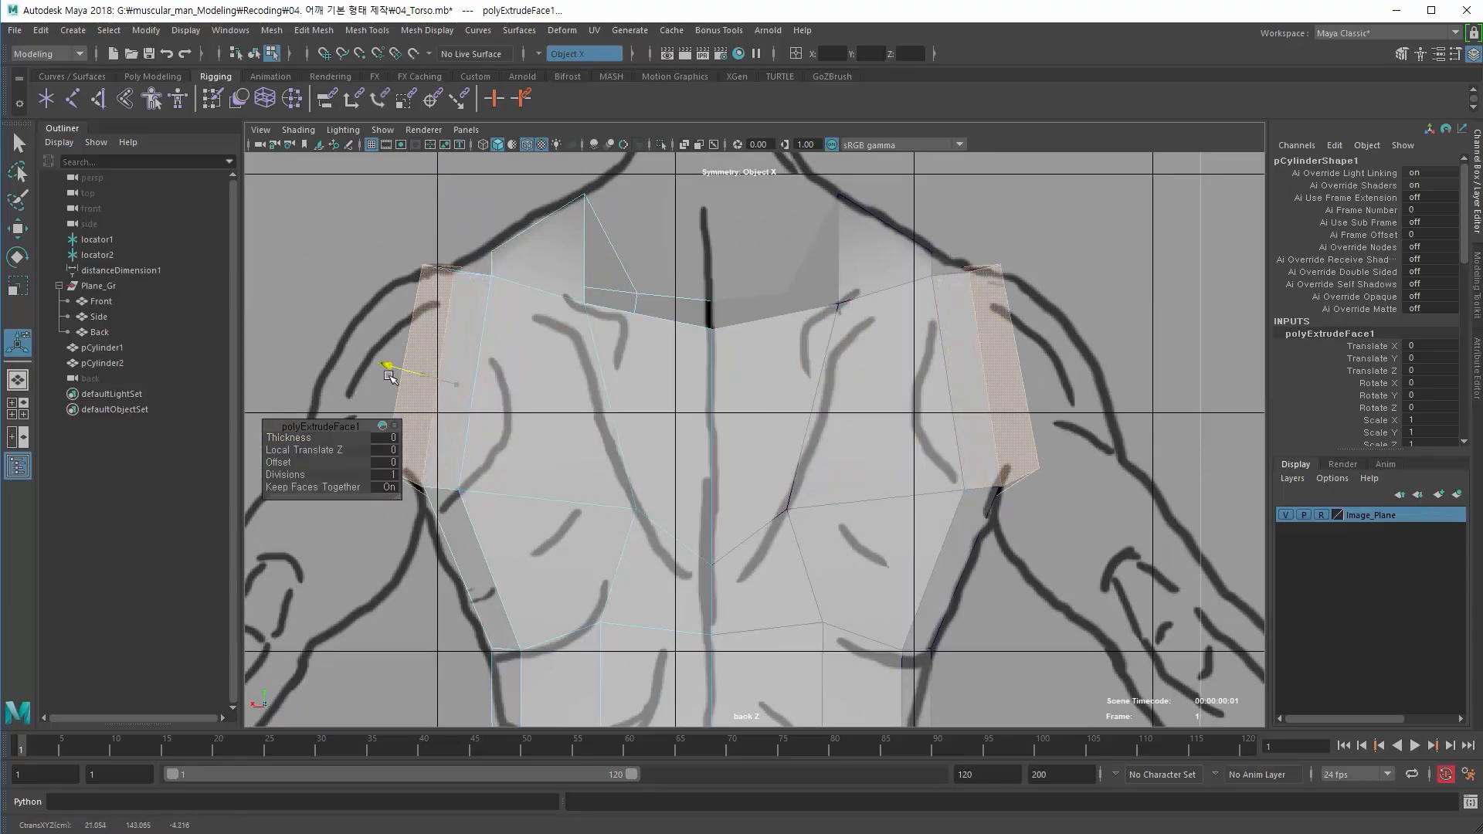
# - Undo the extrusion of the shoulder side faces
pyautogui.press('space')
pyautogui.press('space')
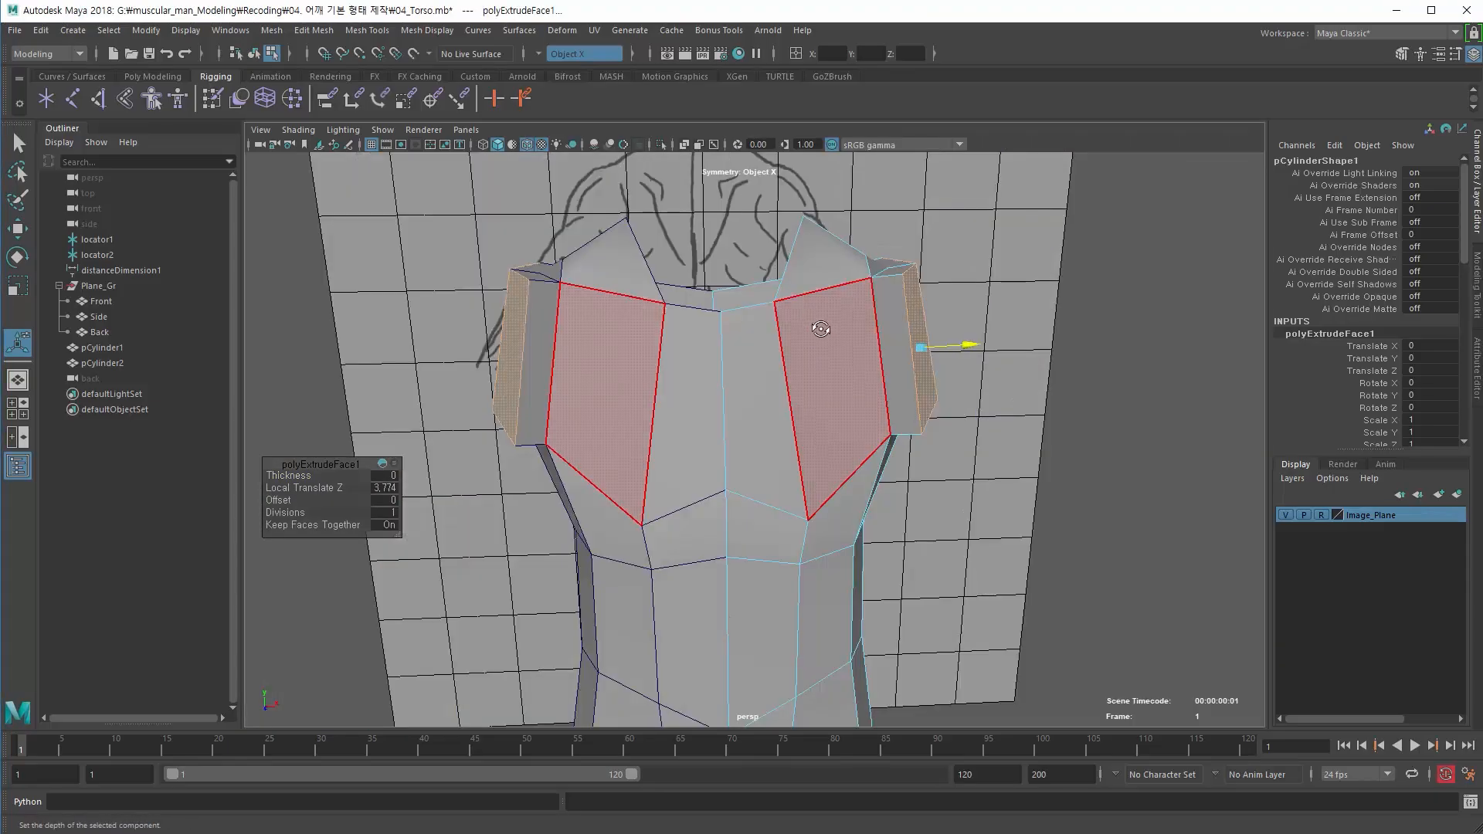
pyautogui.keyDown('alt'); pyautogui.moveTo(952, 275); pyautogui.dragTo(809, 443); pyautogui.keyUp('alt')
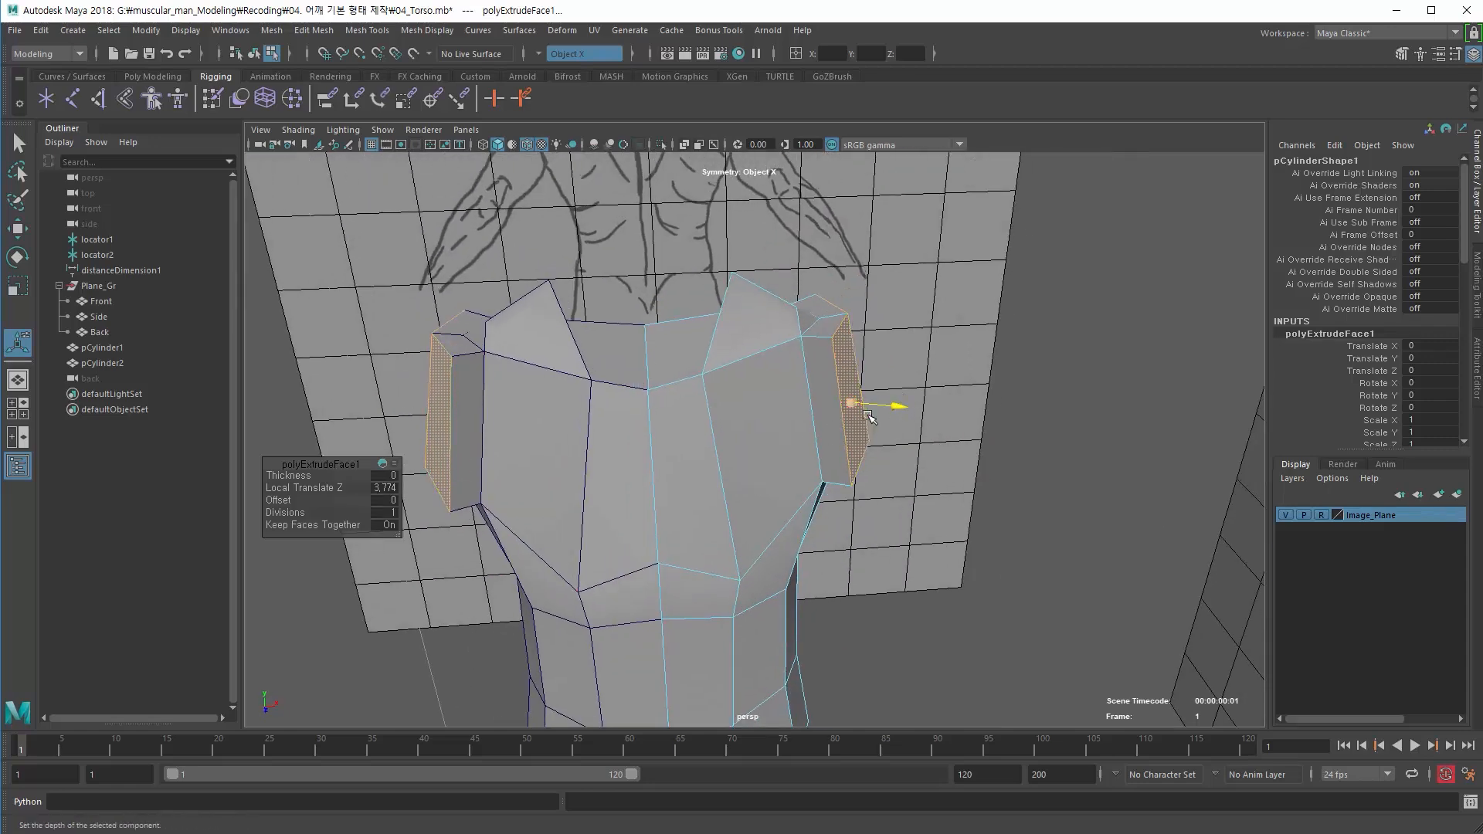
pyautogui.hotkey('ctrl', 'z')
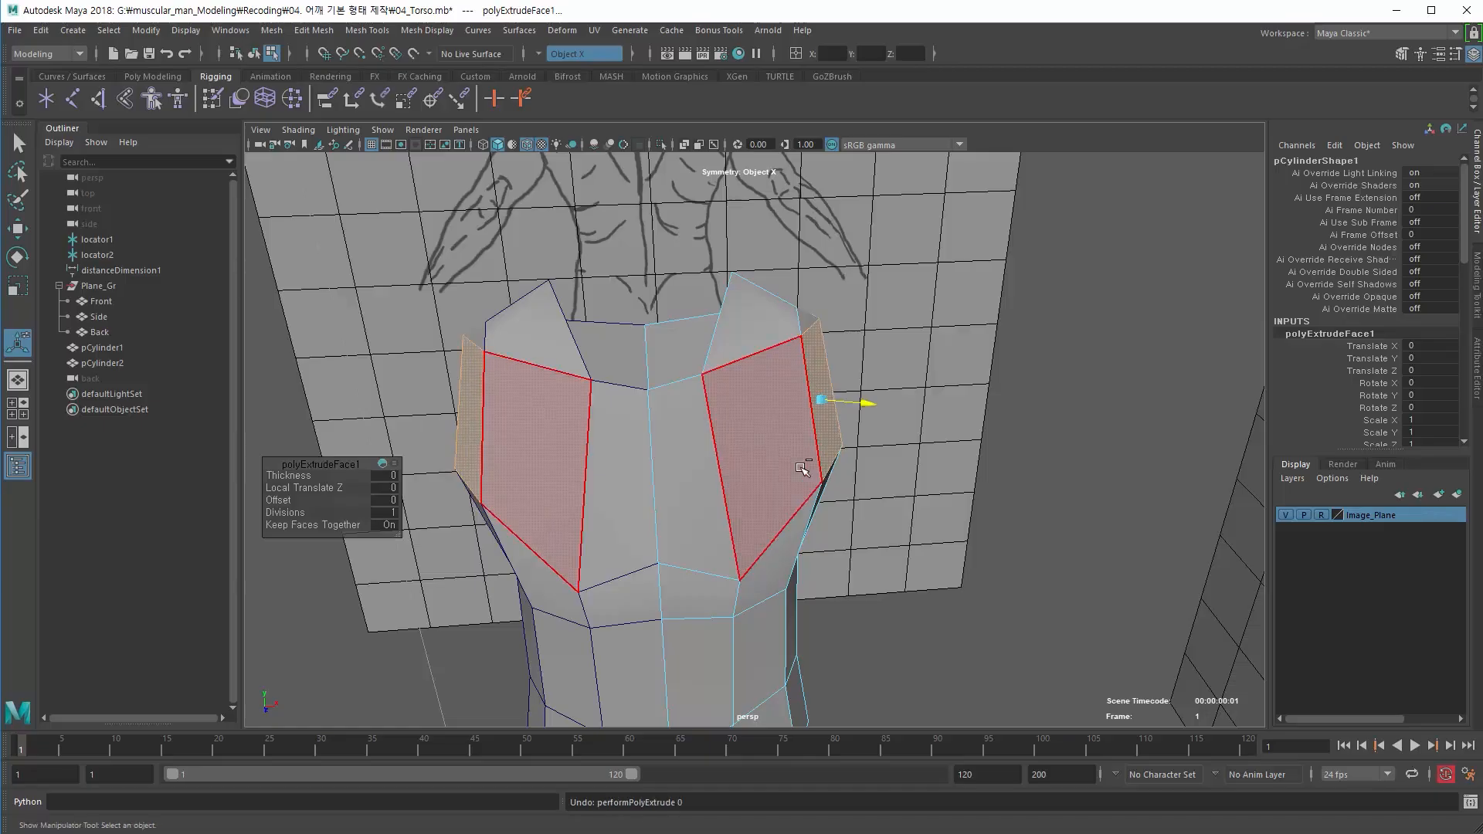
pyautogui.hotkey('ctrl', 'z')
# - Preview the torso mesh smoothed, and return it to the unsmoothed display to examine the shoulder faces
pyautogui.keyDown('alt'); pyautogui.moveTo(819, 458); pyautogui.dragTo(673, 479); pyautogui.keyUp('alt')
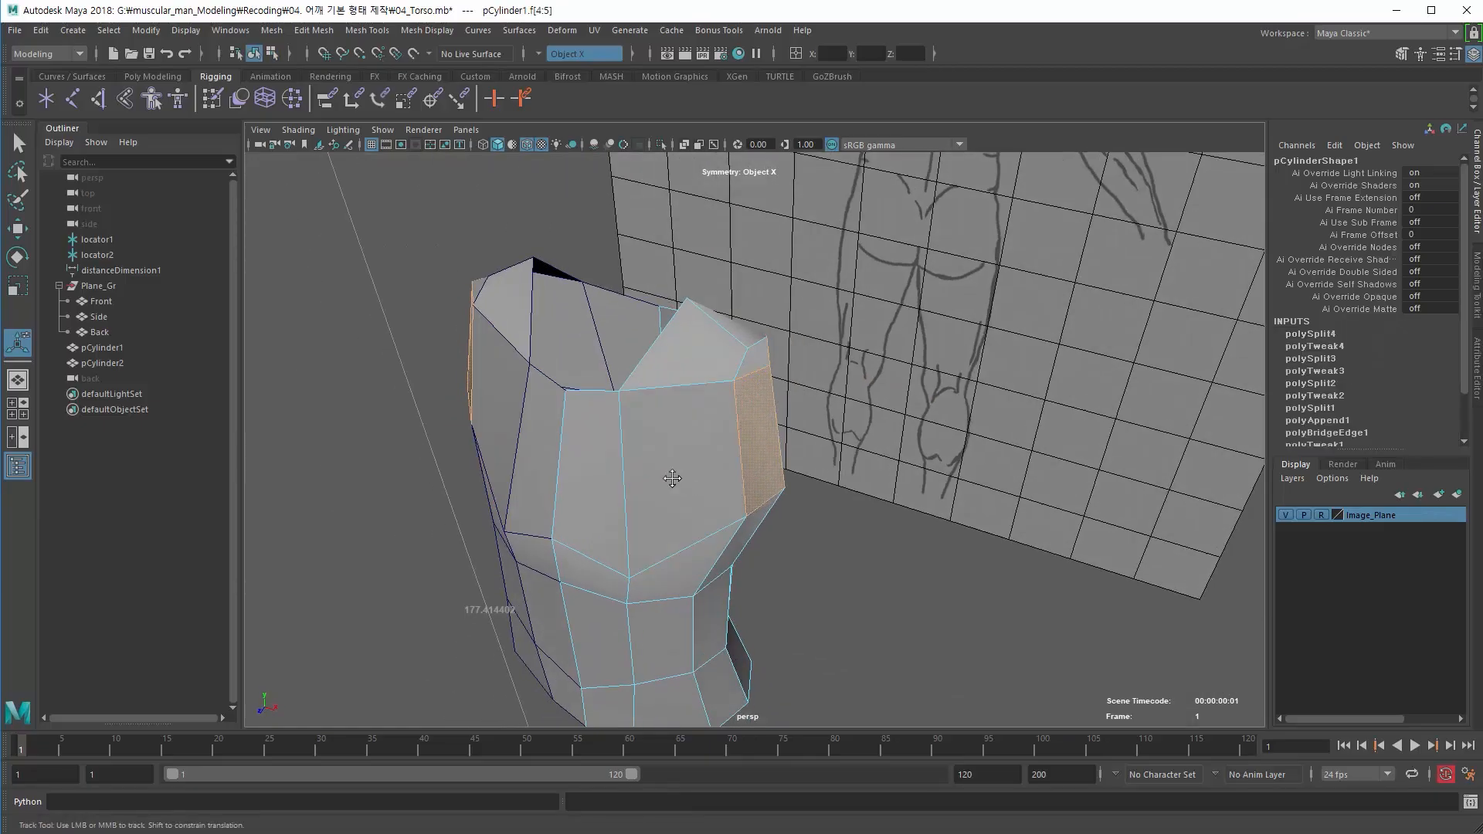
pyautogui.keyDown('alt'); pyautogui.moveTo(673, 479); pyautogui.dragTo(707, 480, button='right'); pyautogui.keyUp('alt')
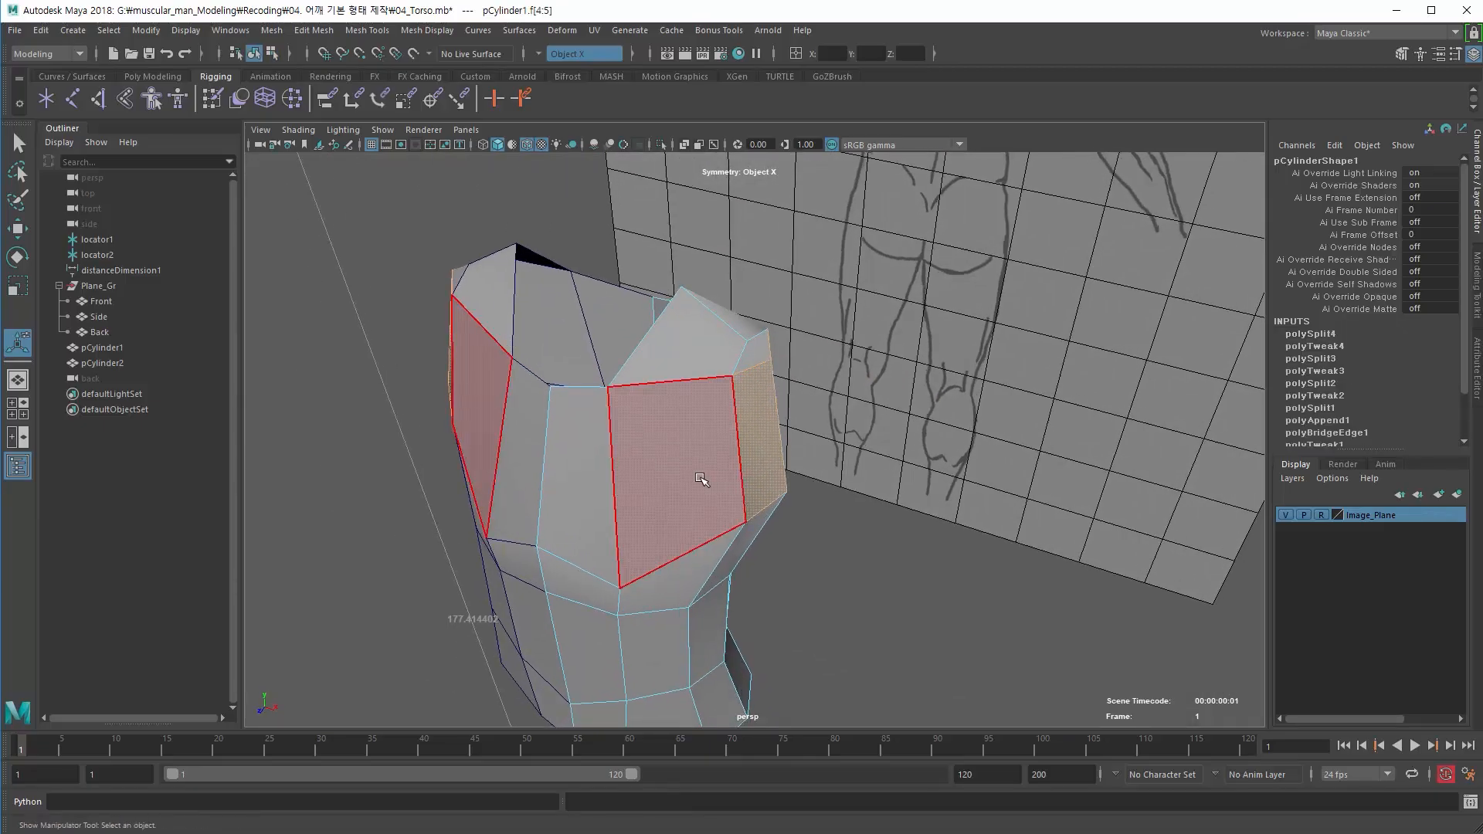
pyautogui.keyDown('alt'); pyautogui.moveTo(701, 479); pyautogui.dragTo(677, 474); pyautogui.keyUp('alt')
pyautogui.press('3')
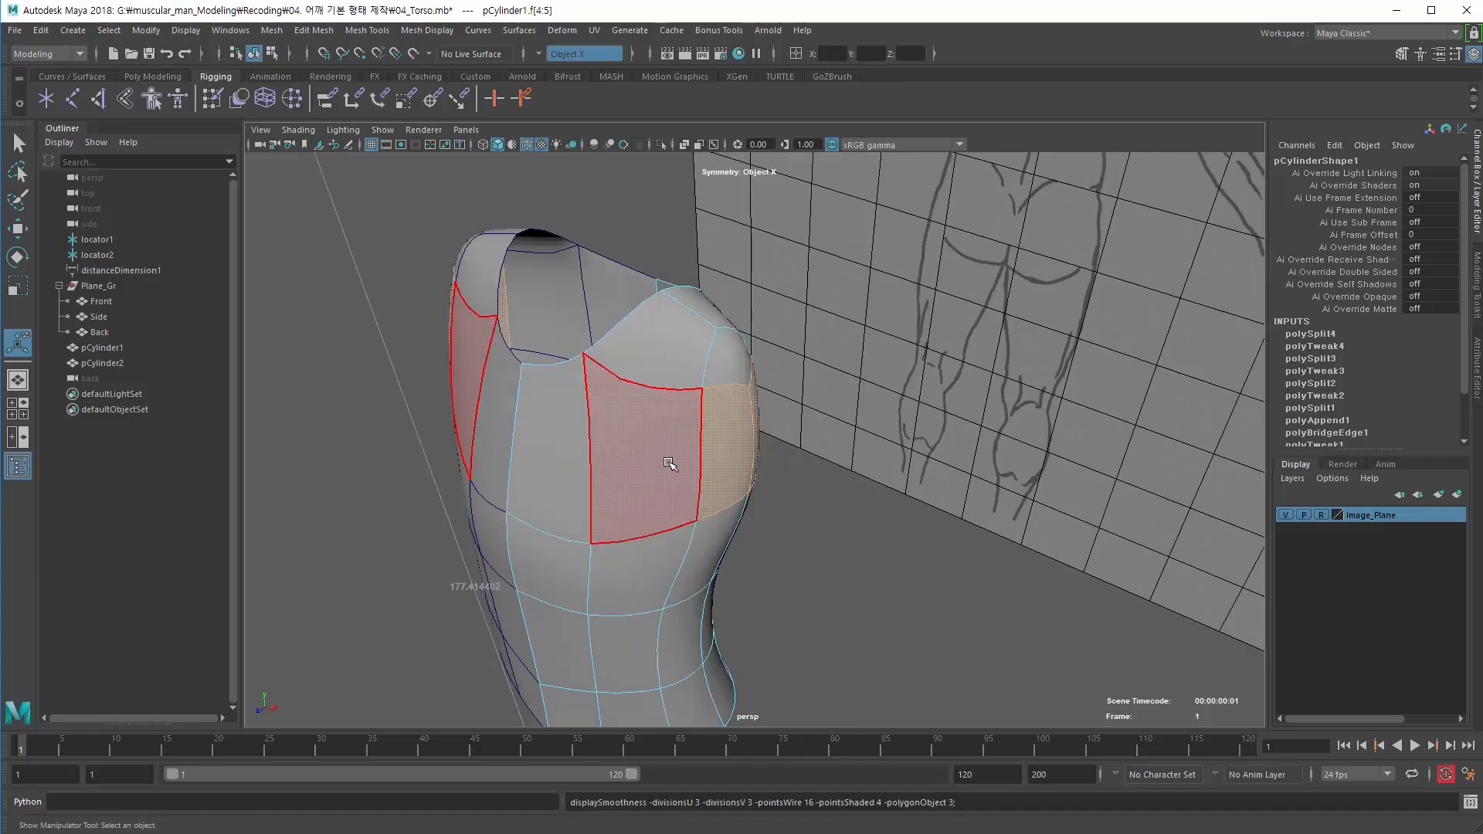
pyautogui.press('1')
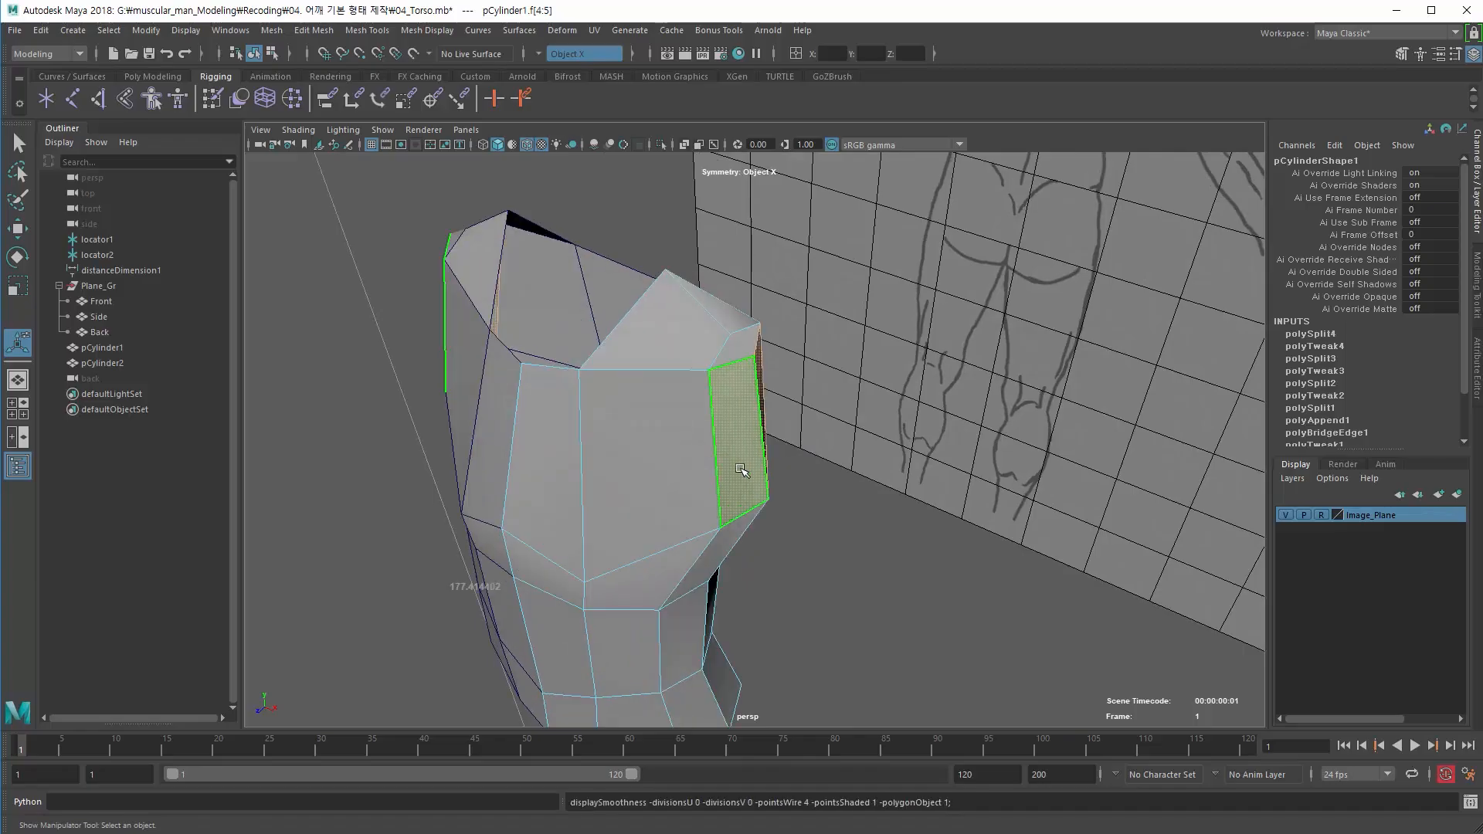
pyautogui.keyDown('alt'); pyautogui.moveTo(730, 460); pyautogui.dragTo(674, 426); pyautogui.keyUp('alt')
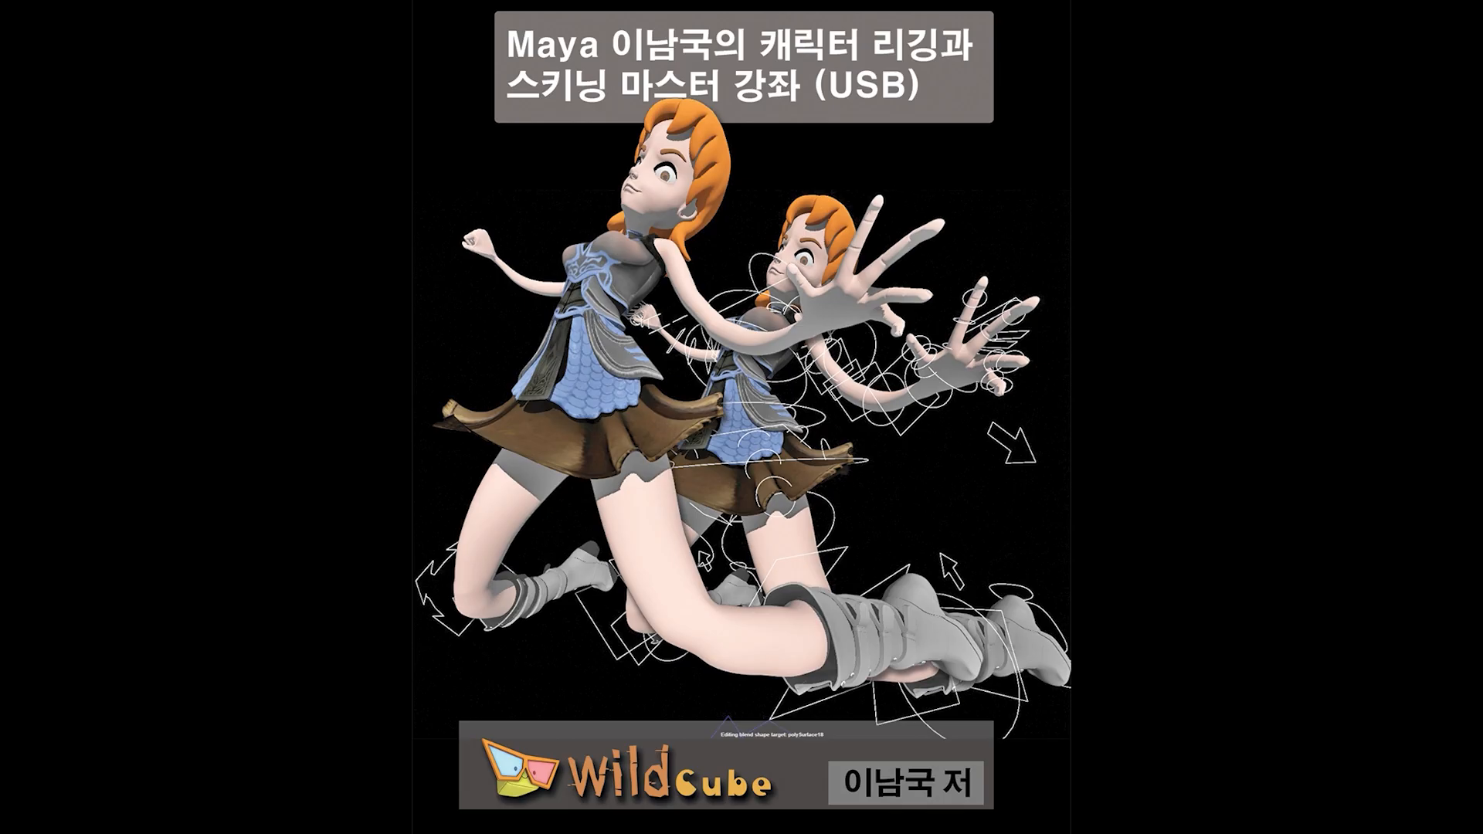
# - Try moving the elbow micro controller Elbow_L_M_CTRL4 to test the girl's arm deformation
pyautogui.click(850, 283)
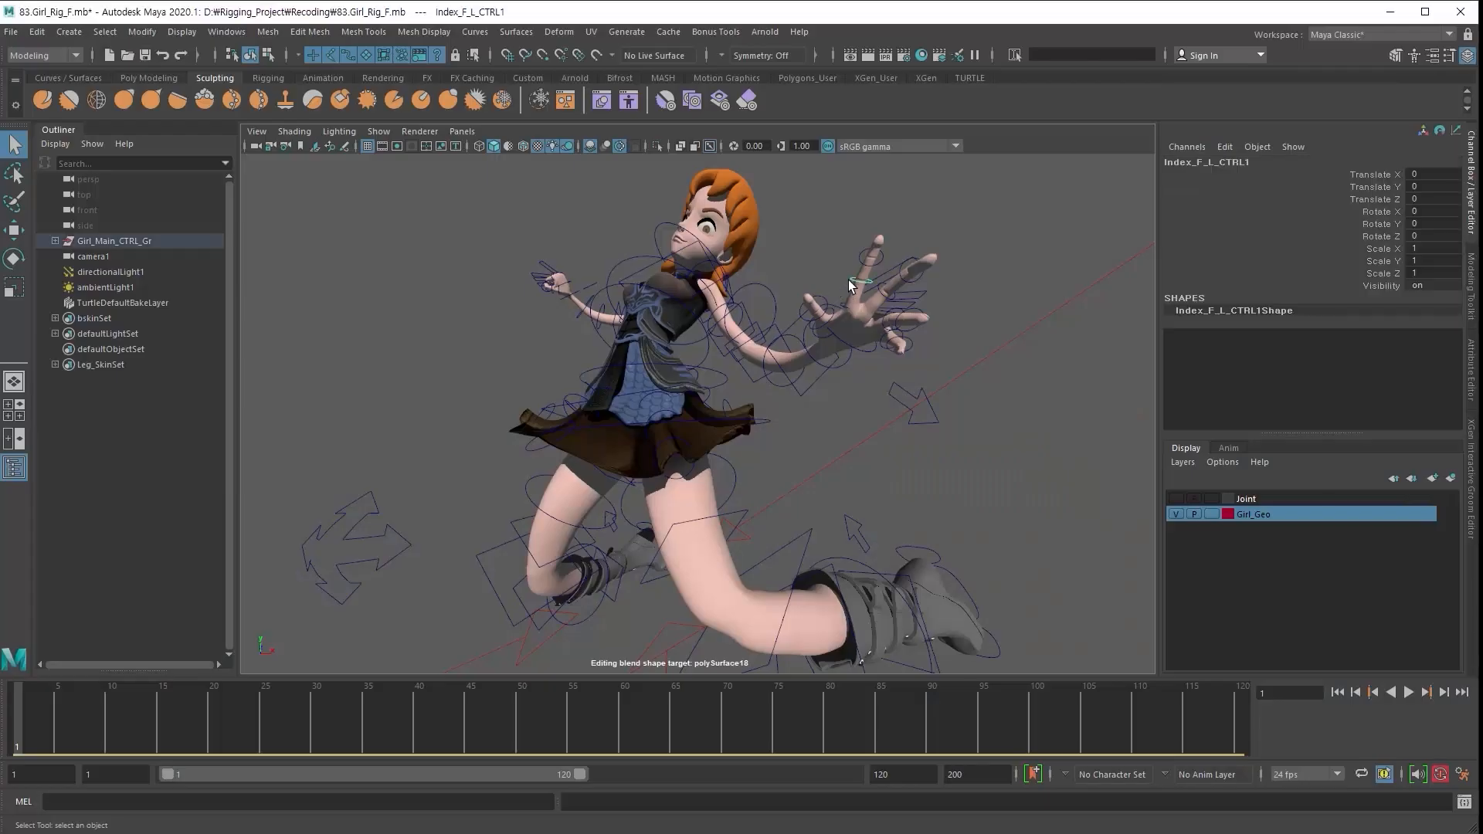
pyautogui.click(743, 361)
pyautogui.press('w')
pyautogui.moveTo(758, 352); pyautogui.dragTo(760, 464)
pyautogui.press('e')
pyautogui.click(812, 415)
pyautogui.click(802, 394)
pyautogui.click(762, 466)
pyautogui.click(775, 388)
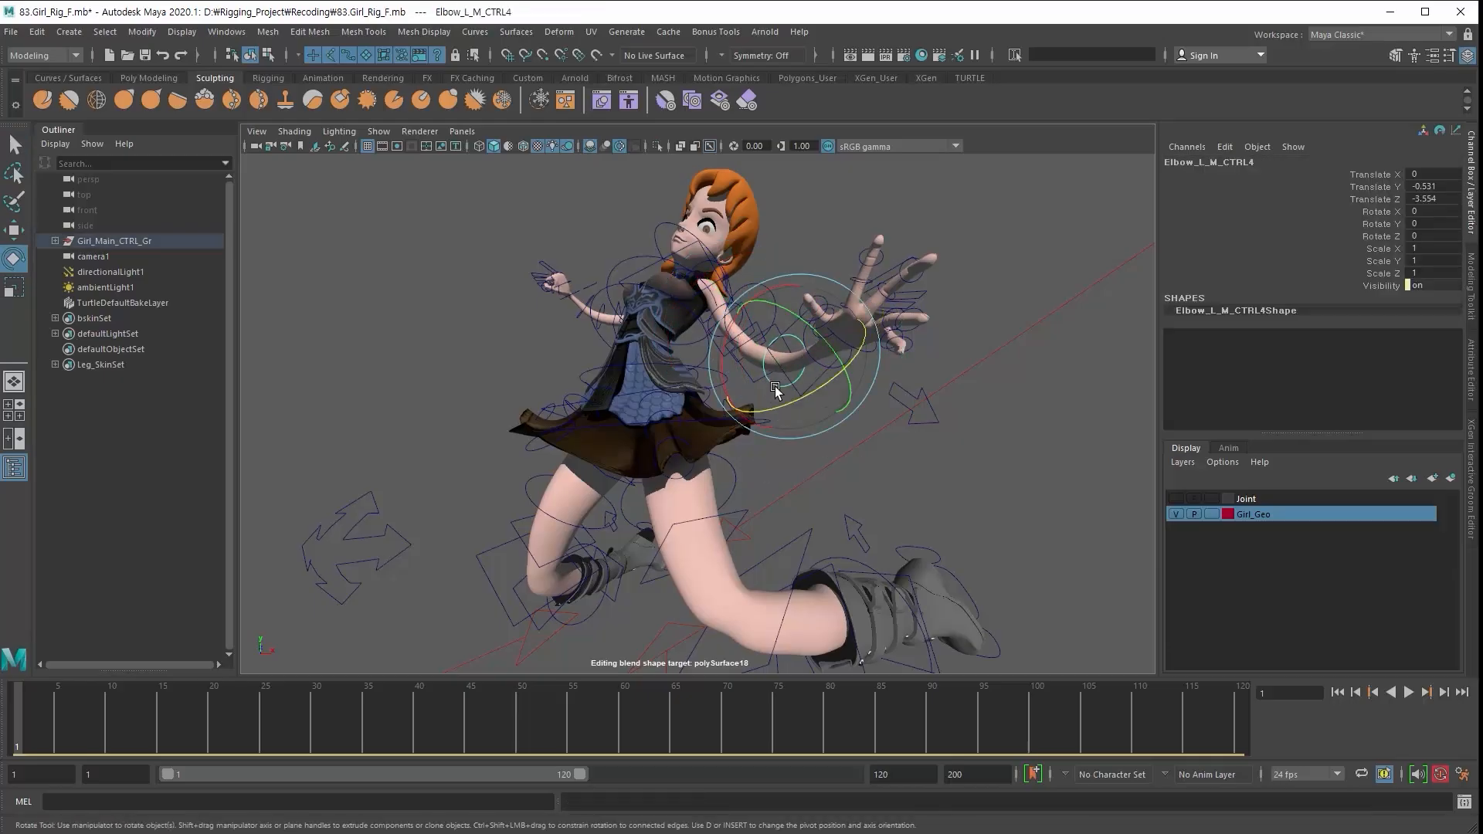
pyautogui.press('w')
pyautogui.moveTo(775, 388); pyautogui.dragTo(778, 342)
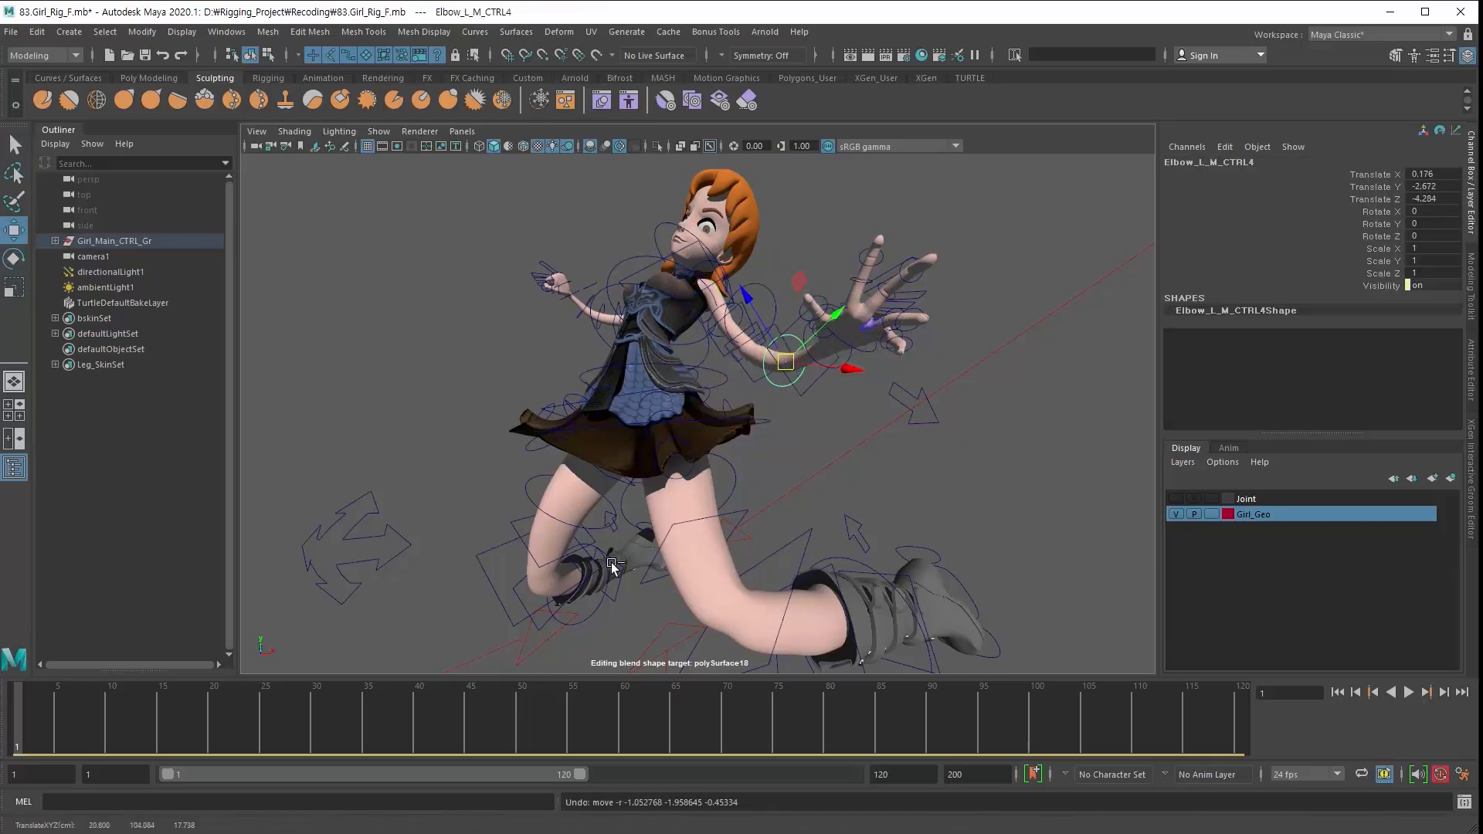
# - Try moving the controllers around the girl's bent leg, and undo the last move
pyautogui.click(653, 562)
pyautogui.click(793, 570)
pyautogui.click(655, 555)
pyautogui.moveTo(619, 567); pyautogui.dragTo(473, 562)
pyautogui.press('e')
pyautogui.click(463, 587)
pyautogui.click(513, 535)
pyautogui.press('w')
pyautogui.click(551, 515)
pyautogui.moveTo(573, 501); pyautogui.dragTo(545, 506)
pyautogui.hotkey('ctrl', 'z')
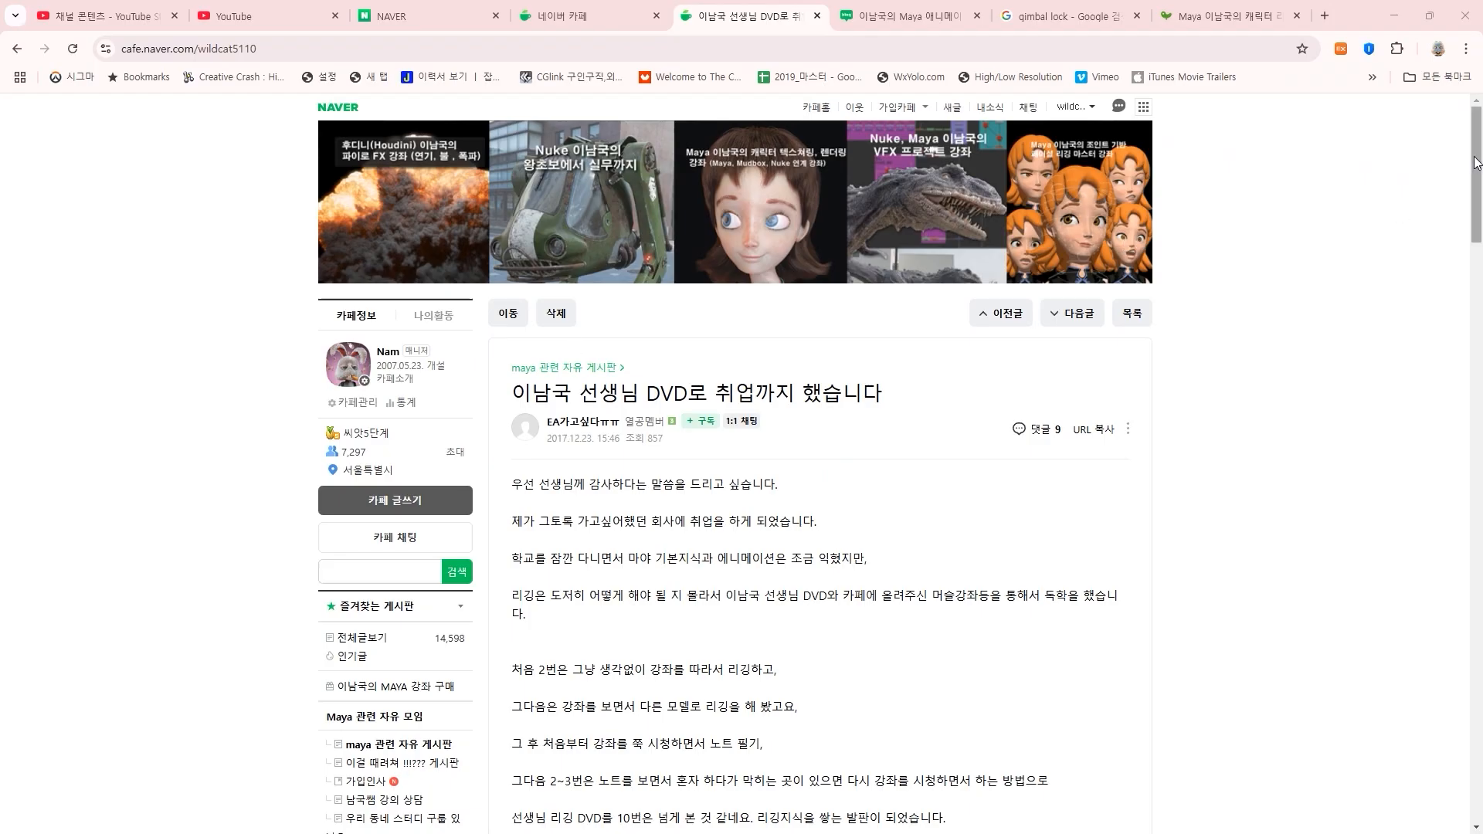
# - Switch to the browser and read the Naver cafe post about getting a job with the DVD course
pyautogui.moveTo(1476, 162); pyautogui.dragTo(1476, 475)
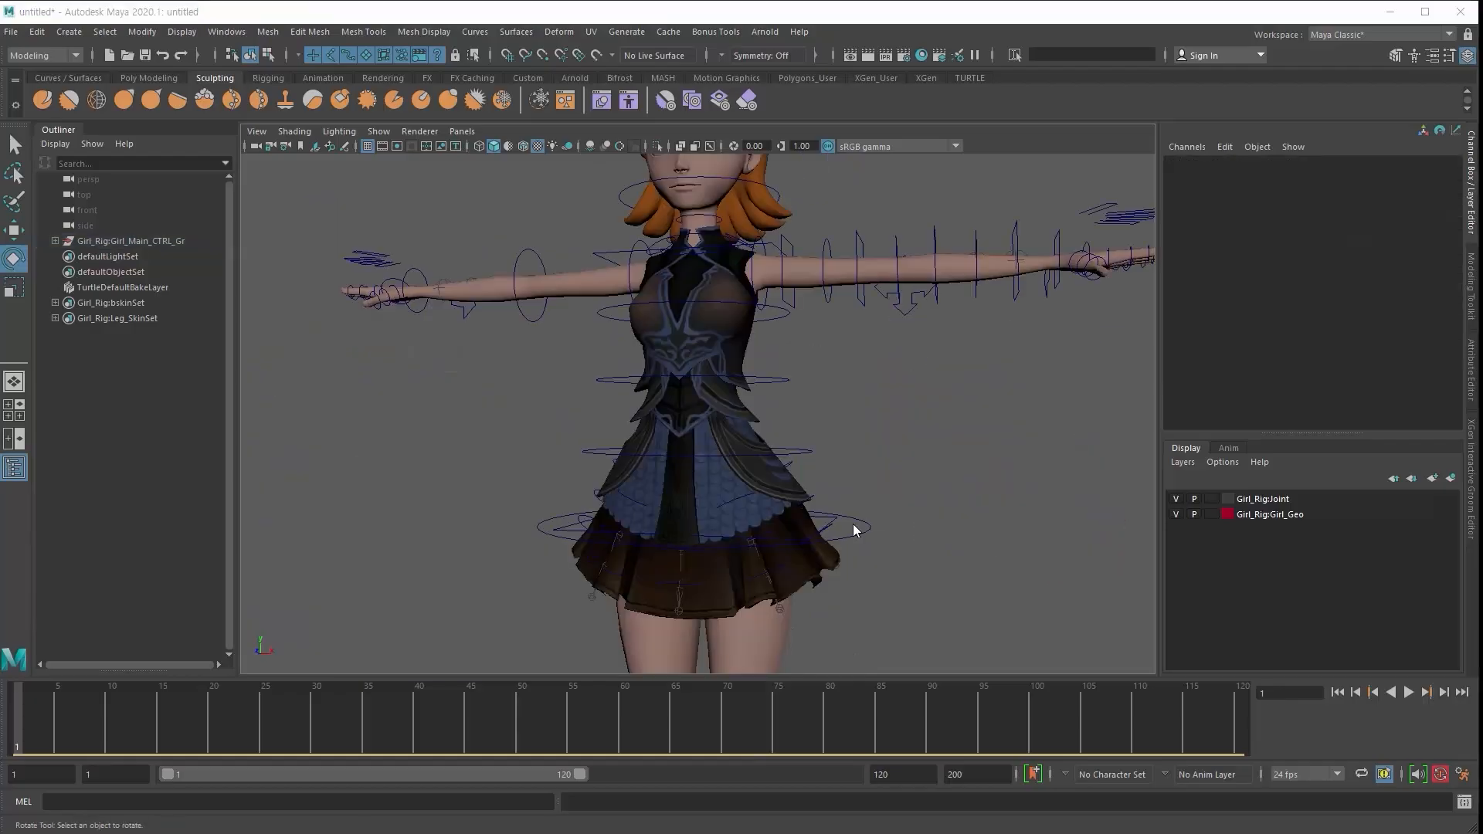
# - Switch to Maya, focus on the girl's skirt, and play and stop the animation to check its dynamic motion
pyautogui.click(853, 530)
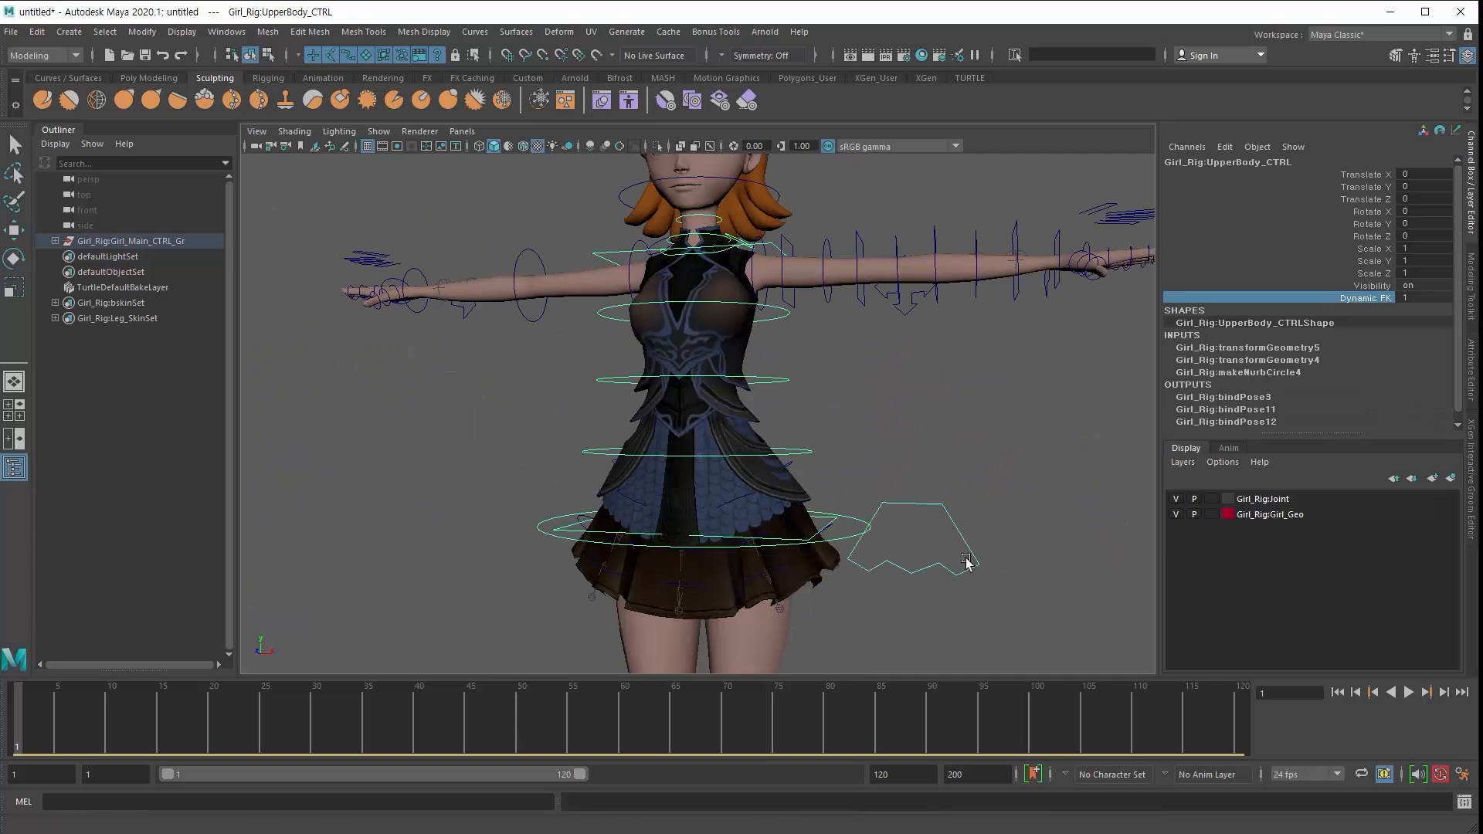
pyautogui.keyDown('alt'); pyautogui.moveTo(966, 563); pyautogui.dragTo(734, 576, button='right'); pyautogui.keyUp('alt')
pyautogui.keyDown('alt'); pyautogui.moveTo(734, 576); pyautogui.dragTo(513, 599); pyautogui.keyUp('alt')
pyautogui.click(1411, 693)
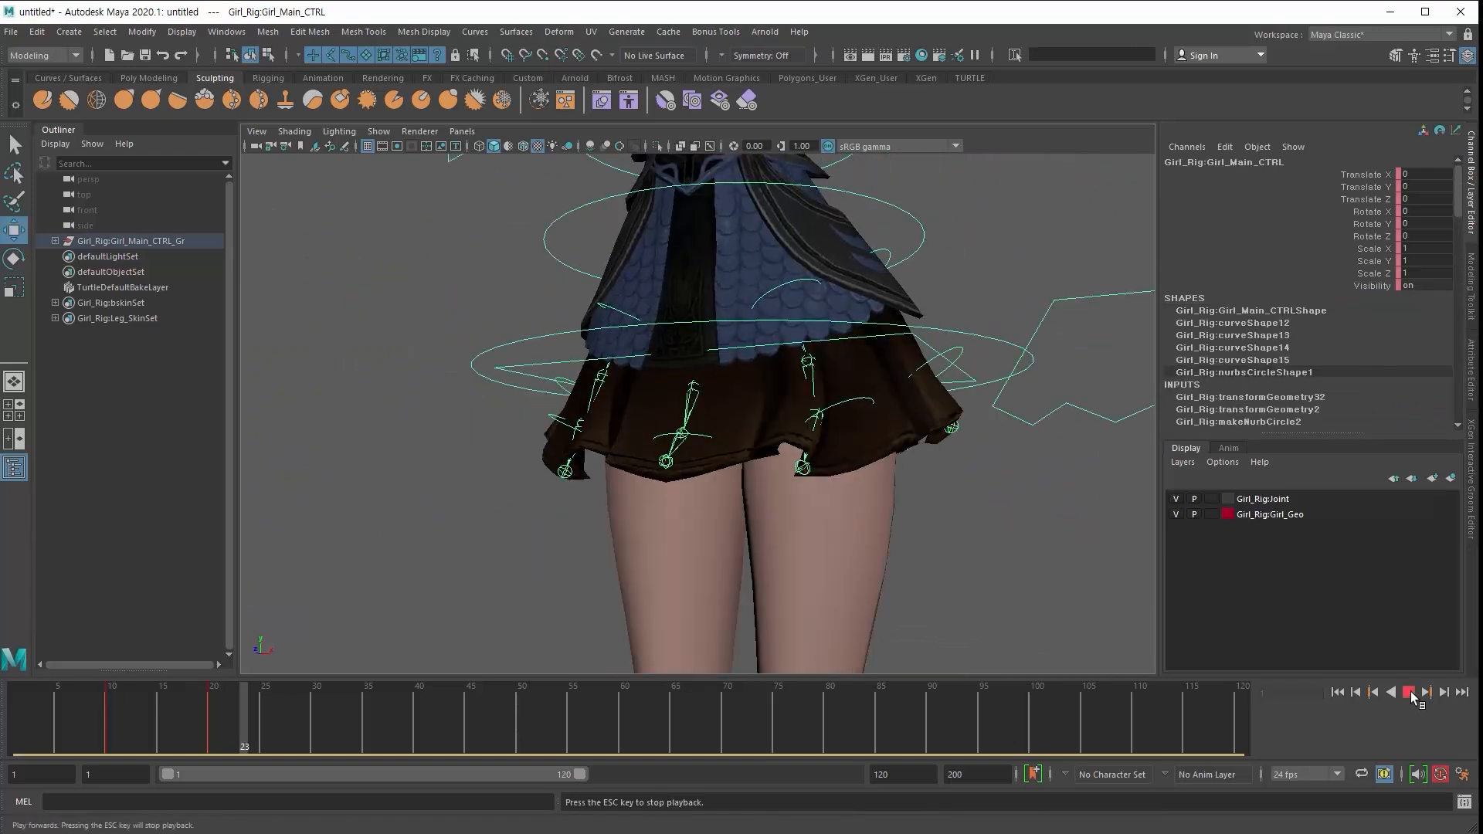
pyautogui.click(1411, 692)
# - Select a controller beside the skirt and move it downward to test the skirt rig
pyautogui.keyDown('alt'); pyautogui.moveTo(782, 563); pyautogui.dragTo(593, 557, button='middle'); pyautogui.keyUp('alt')
pyautogui.click(917, 391)
pyautogui.keyDown('alt'); pyautogui.moveTo(918, 391); pyautogui.dragTo(804, 402, button='right'); pyautogui.keyUp('alt')
pyautogui.moveTo(694, 357); pyautogui.dragTo(694, 495)
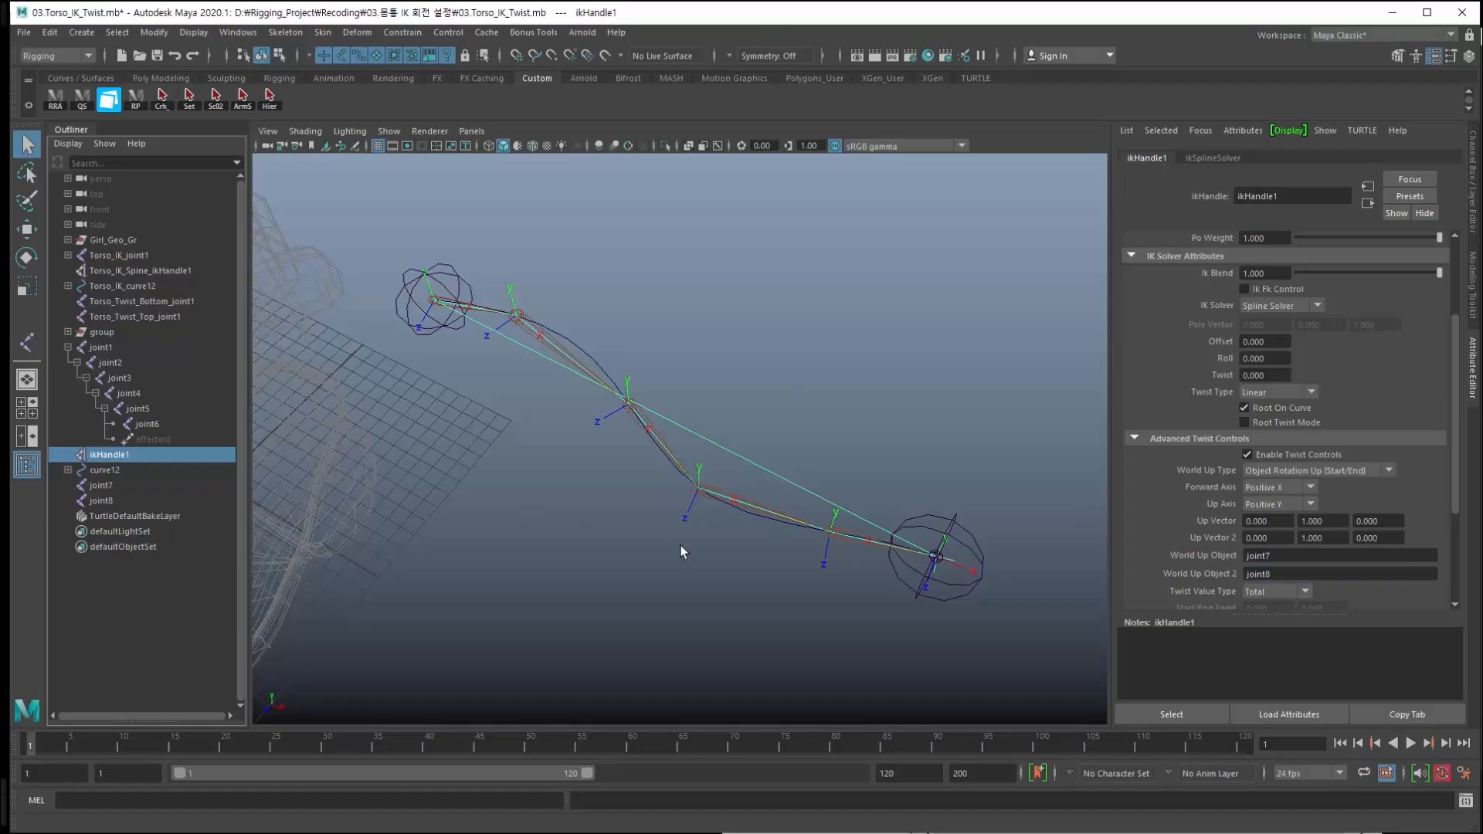
# - Rotate one end controller of the spline IK joint chain to test its twist
pyautogui.click(496, 385)
pyautogui.click(404, 326)
pyautogui.press('e')
pyautogui.moveTo(384, 306); pyautogui.dragTo(394, 332)
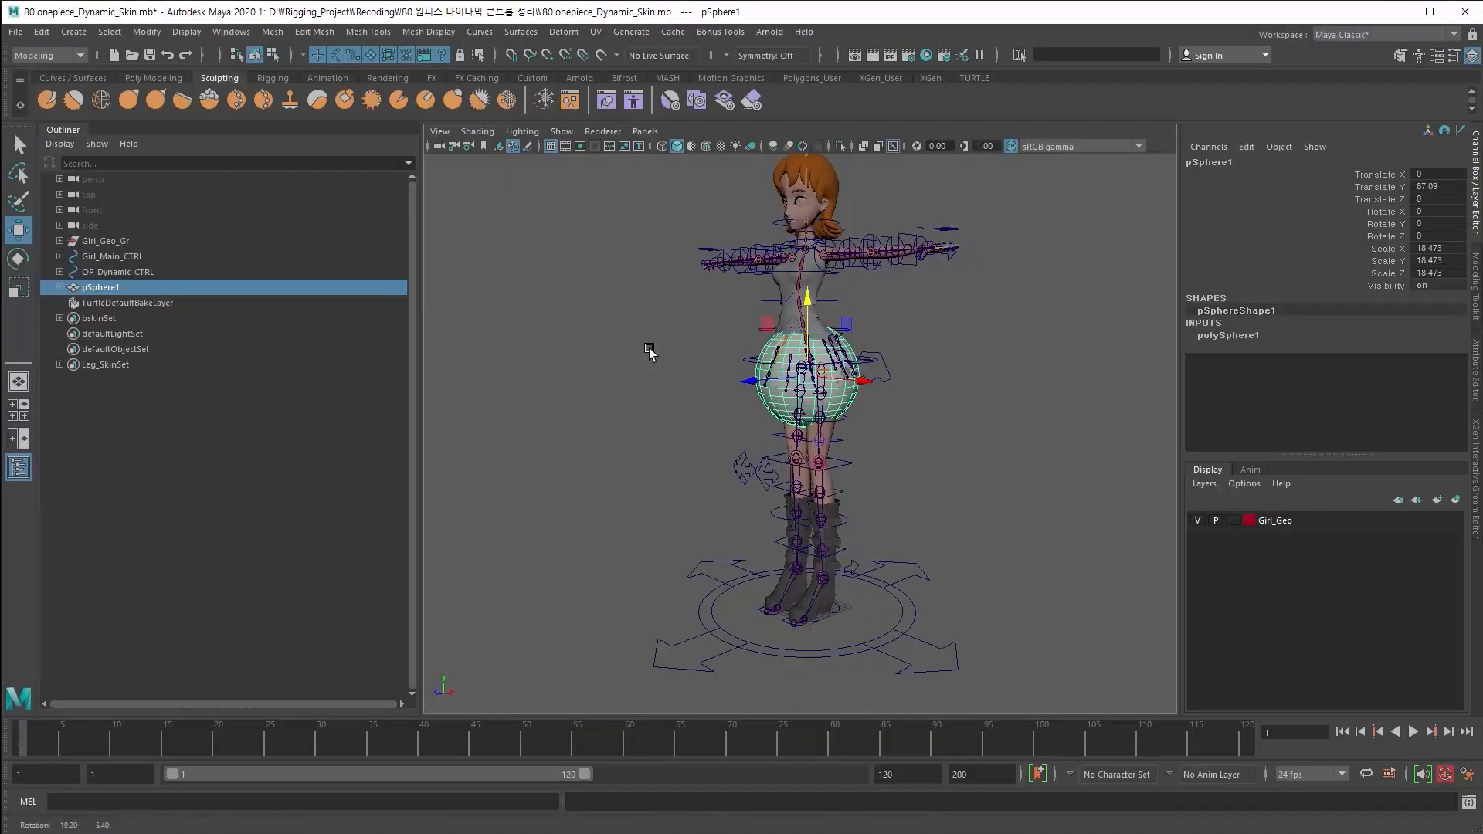
# - Fit the sphere to the hips at about Y 84.495 and Z -1.345, scaled to about 16.167 × 12.233 × 9.706
pyautogui.keyDown('alt'); pyautogui.moveTo(803, 386); pyautogui.dragTo(818, 456); pyautogui.keyUp('alt')
pyautogui.keyDown('alt'); pyautogui.moveTo(711, 456); pyautogui.dragTo(764, 444); pyautogui.keyUp('alt')
pyautogui.press('w')
pyautogui.moveTo(834, 369)
pyautogui.mouseDown()
pyautogui.moveTo(834, 355)
pyautogui.moveTo(803, 380)
pyautogui.moveTo(838, 374)
pyautogui.mouseUp()
pyautogui.press('r')
pyautogui.keyDown('alt'); pyautogui.moveTo(849, 413); pyautogui.dragTo(735, 421); pyautogui.keyUp('alt')
pyautogui.keyDown('alt'); pyautogui.moveTo(735, 420); pyautogui.dragTo(641, 422, button='middle'); pyautogui.keyUp('alt')
pyautogui.keyDown('alt'); pyautogui.moveTo(641, 421); pyautogui.dragTo(587, 421); pyautogui.keyUp('alt')
# - Parent the fitted sphere into the rig's hip hierarchy and select the sphere again
pyautogui.keyDown('shift'); pyautogui.click(589, 417); pyautogui.keyUp('shift')
pyautogui.press('p')
pyautogui.click(530, 457)
pyautogui.keyDown('alt'); pyautogui.moveTo(618, 448); pyautogui.dragTo(572, 455, button='right'); pyautogui.keyUp('alt')
pyautogui.click(773, 494)
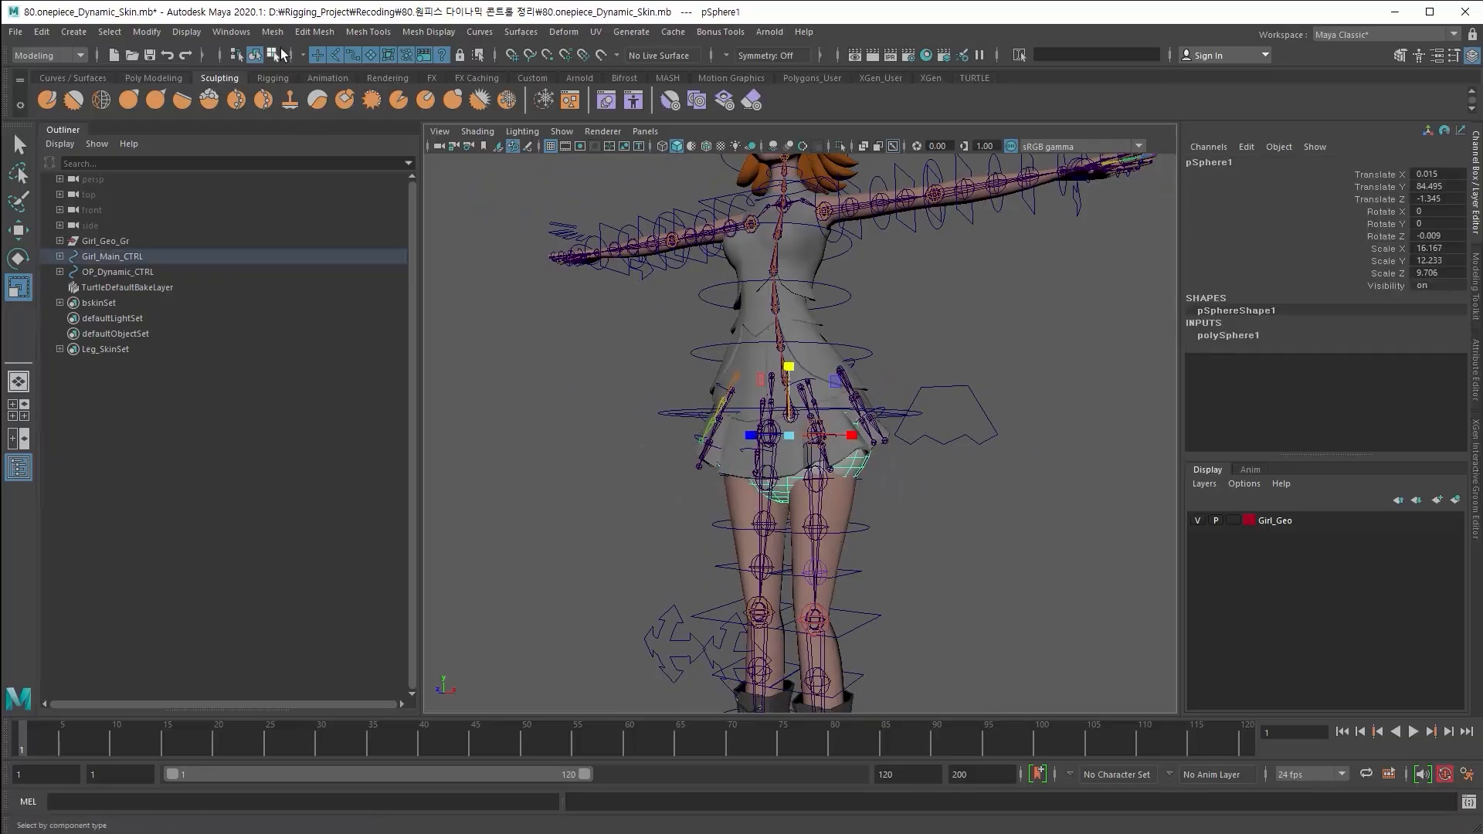
# - Switch to the FX command set and apply a simulation command to the hip sphere
pyautogui.click(48, 55)
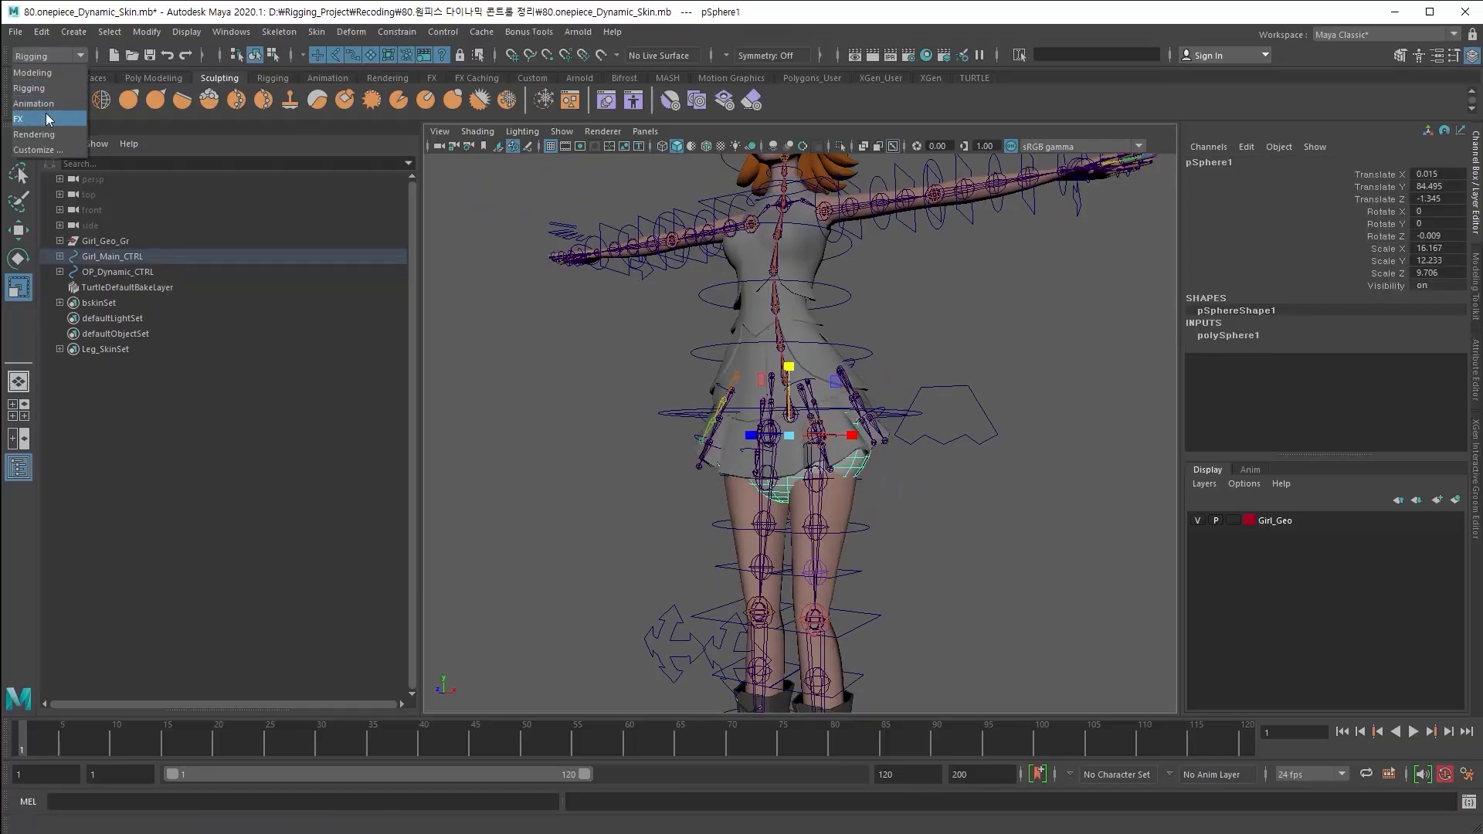
pyautogui.click(48, 118)
pyautogui.click(369, 31)
pyautogui.click(394, 67)
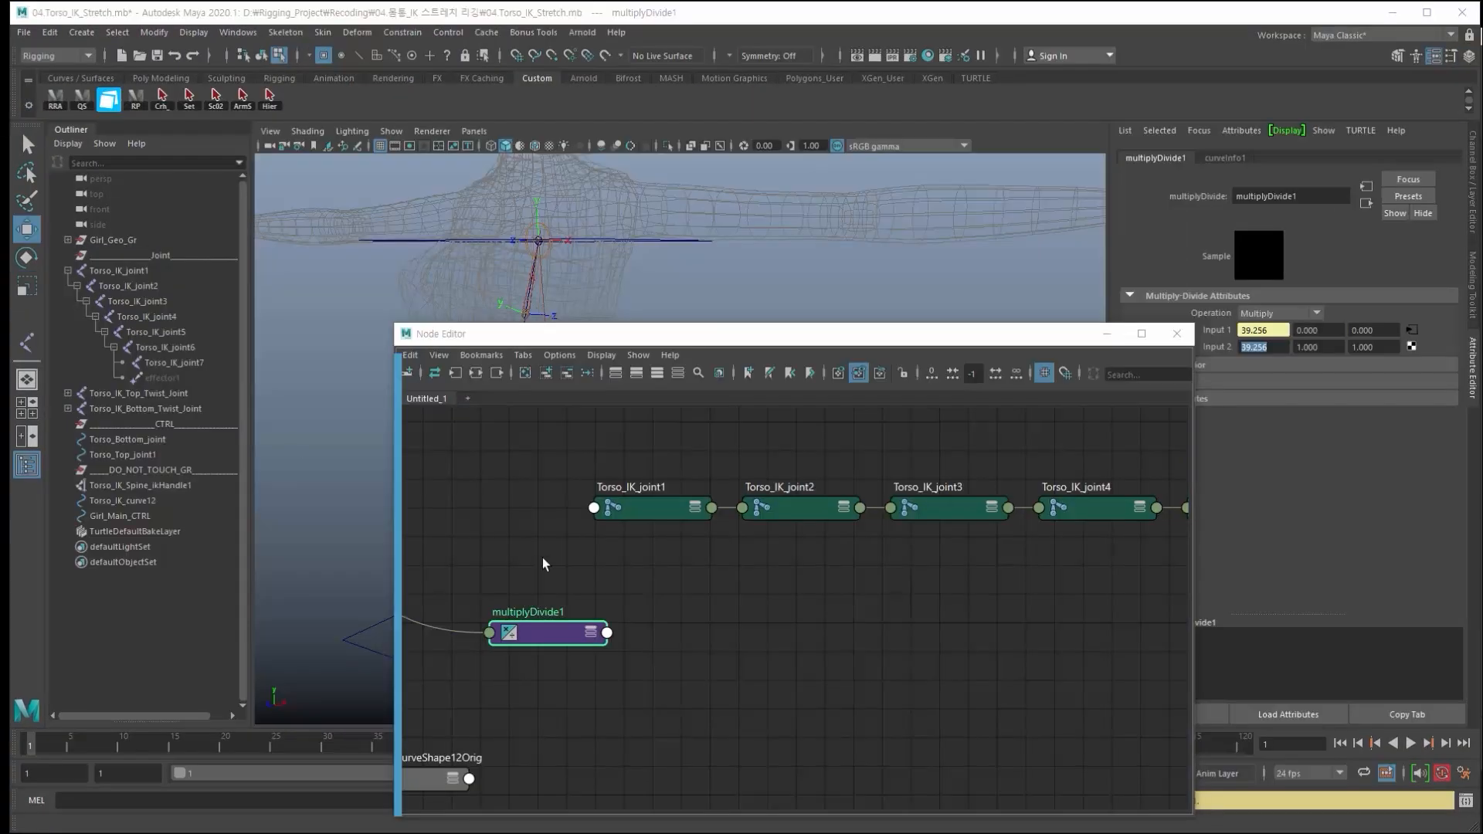
# - Connect multiplyDivide1's Output X to the scale of Torso_IK_joint1 in the node graph
pyautogui.click(606, 633)
pyautogui.moveTo(657, 655)
pyautogui.click(743, 677)
pyautogui.click(593, 507)
pyautogui.moveTo(653, 532)
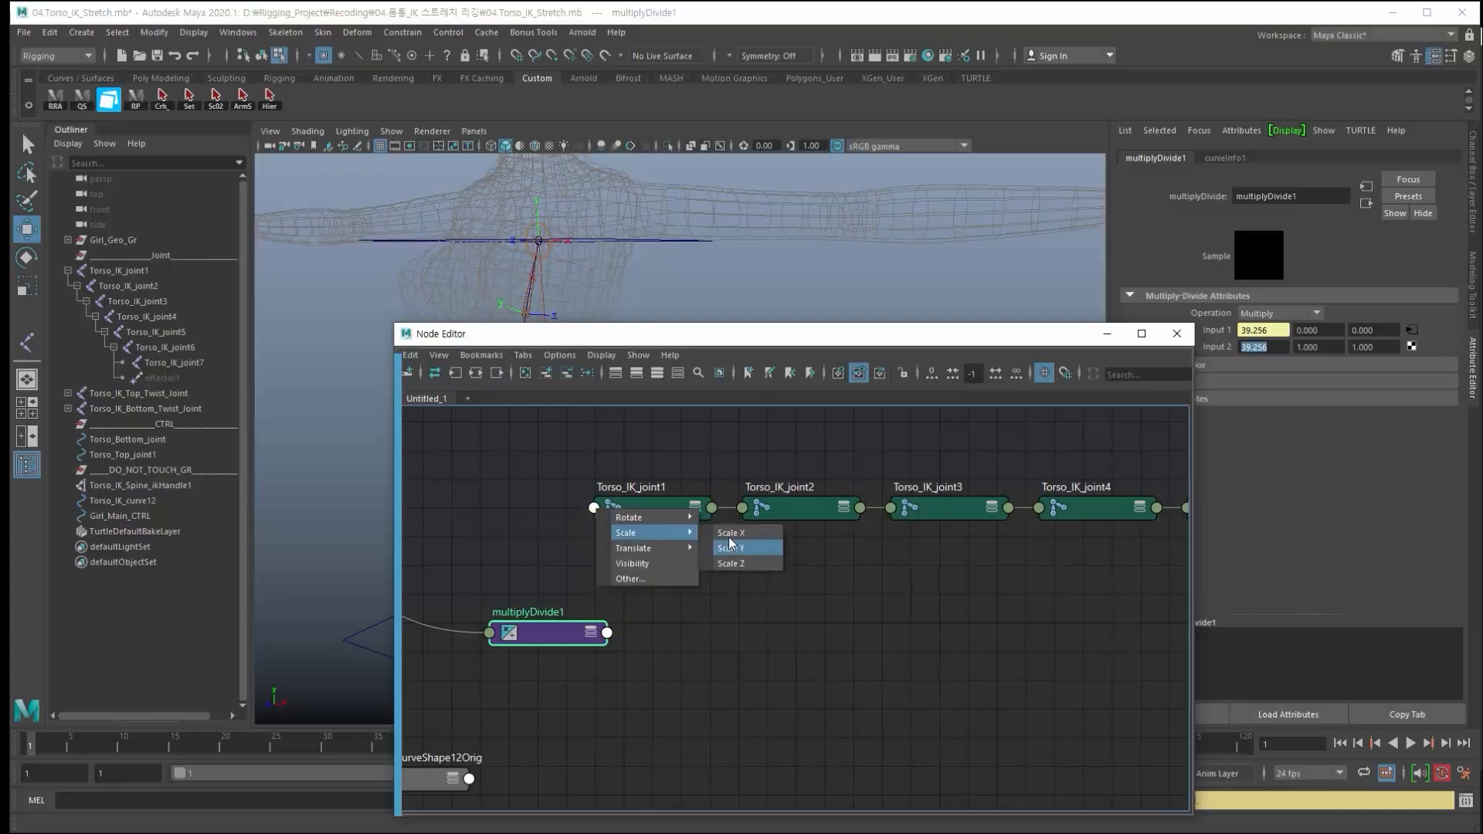
pyautogui.click(731, 545)
# - Set the multiplyDivide1 node's operation to Divide and inspect the torso joint chain
pyautogui.moveTo(600, 339); pyautogui.dragTo(824, 470)
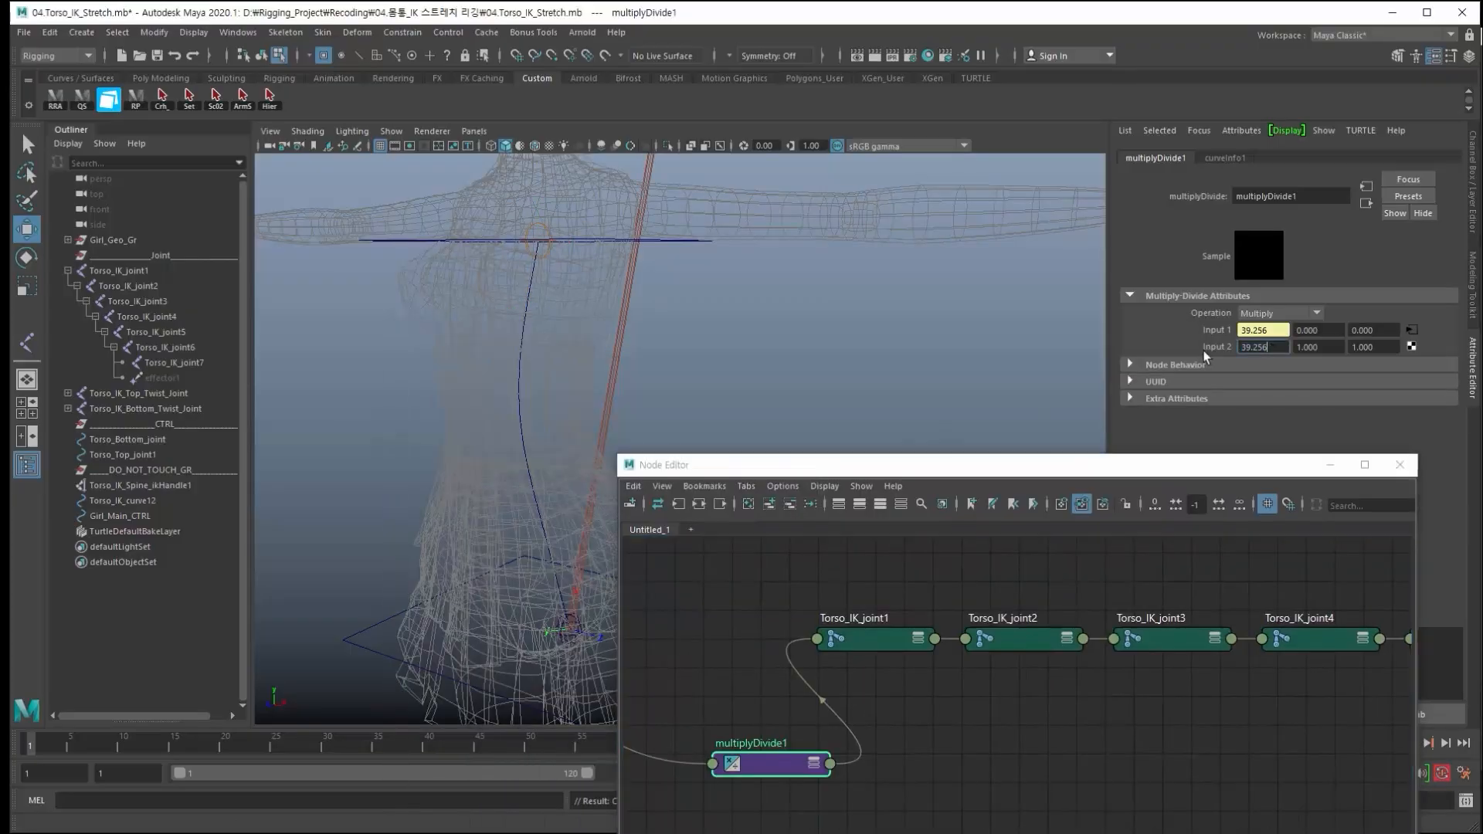
pyautogui.keyDown('alt'); pyautogui.moveTo(432, 391); pyautogui.dragTo(455, 340); pyautogui.keyUp('alt')
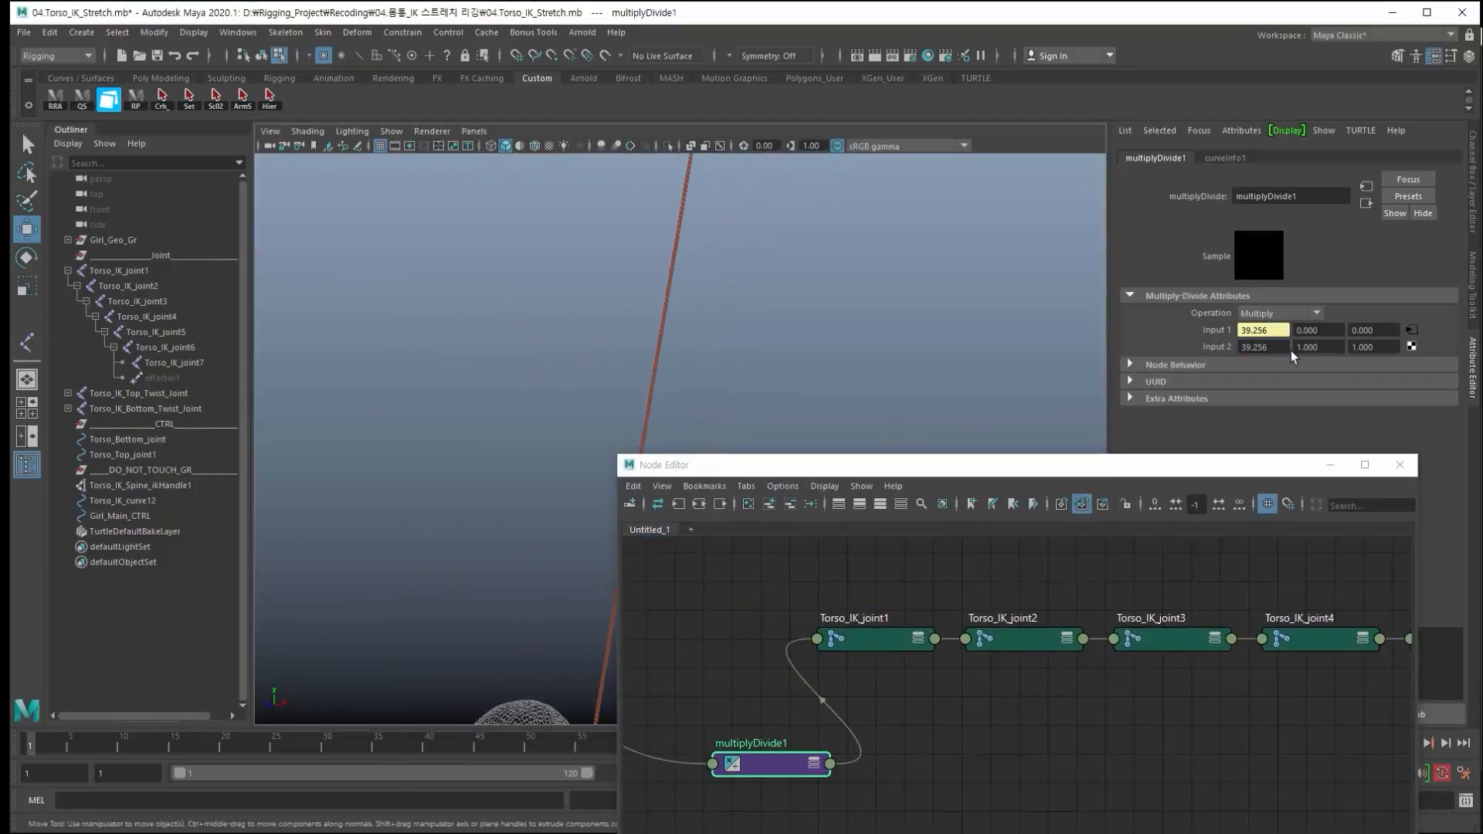
pyautogui.click(1277, 314)
pyautogui.click(1267, 355)
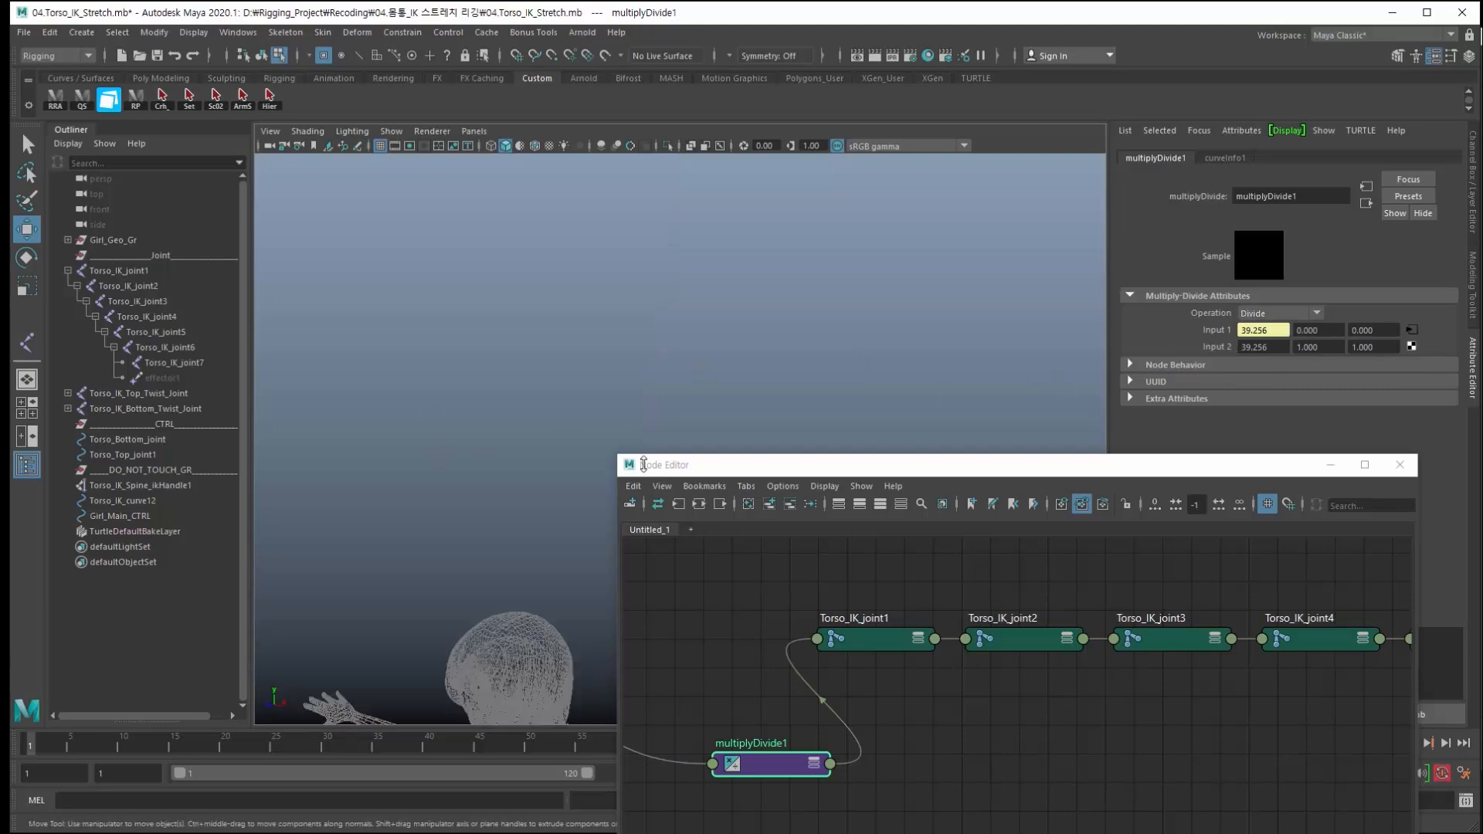
pyautogui.keyDown('alt'); pyautogui.moveTo(301, 343); pyautogui.dragTo(433, 433); pyautogui.keyUp('alt')
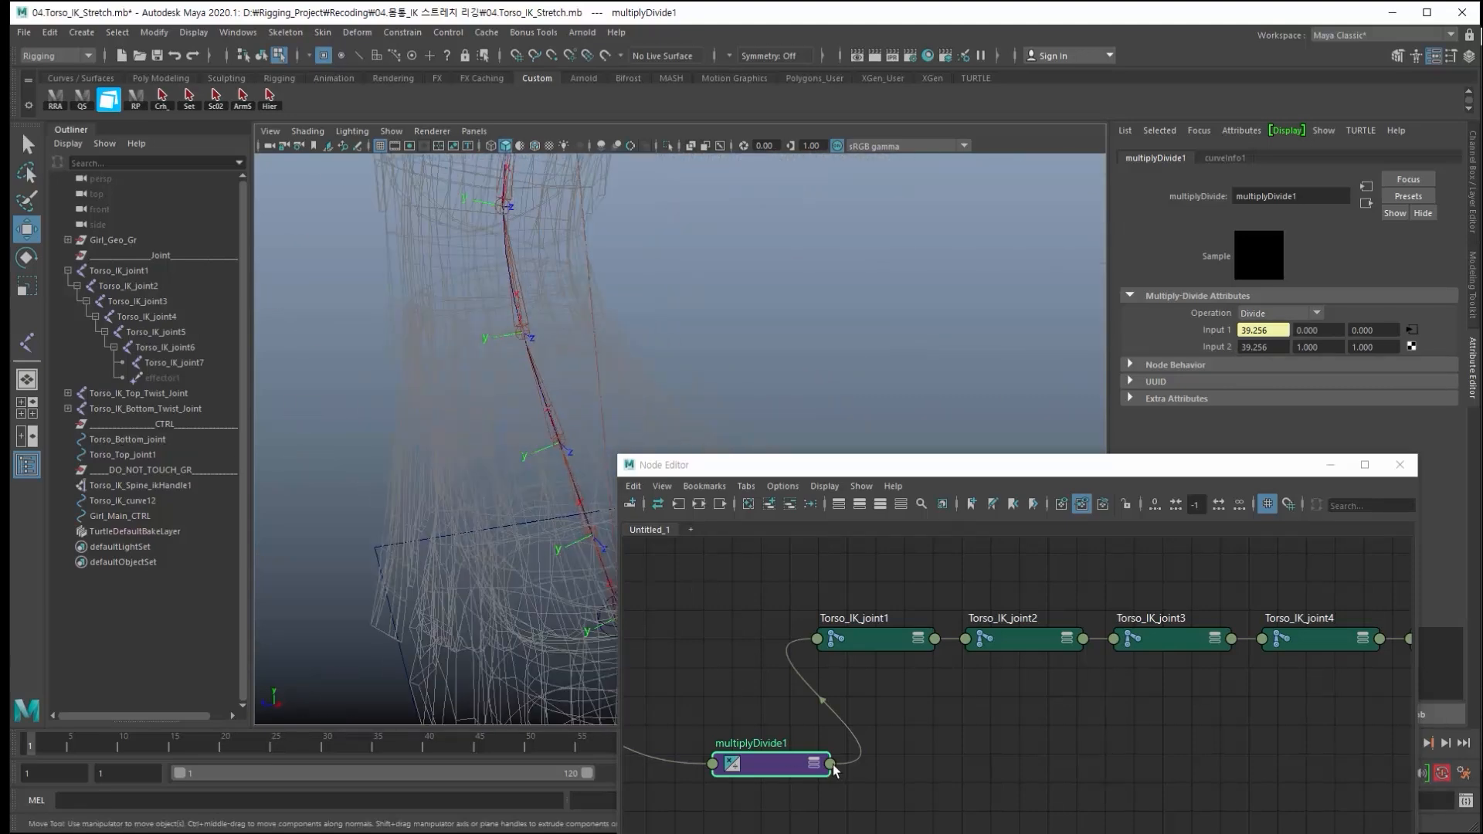
# - Expand multiplyDivide1's attributes and connect its Output X to the inputs of Torso_IK_joint2 and Torso_IK_joint3
pyautogui.click(831, 765)
pyautogui.click(760, 775)
pyautogui.press('3')
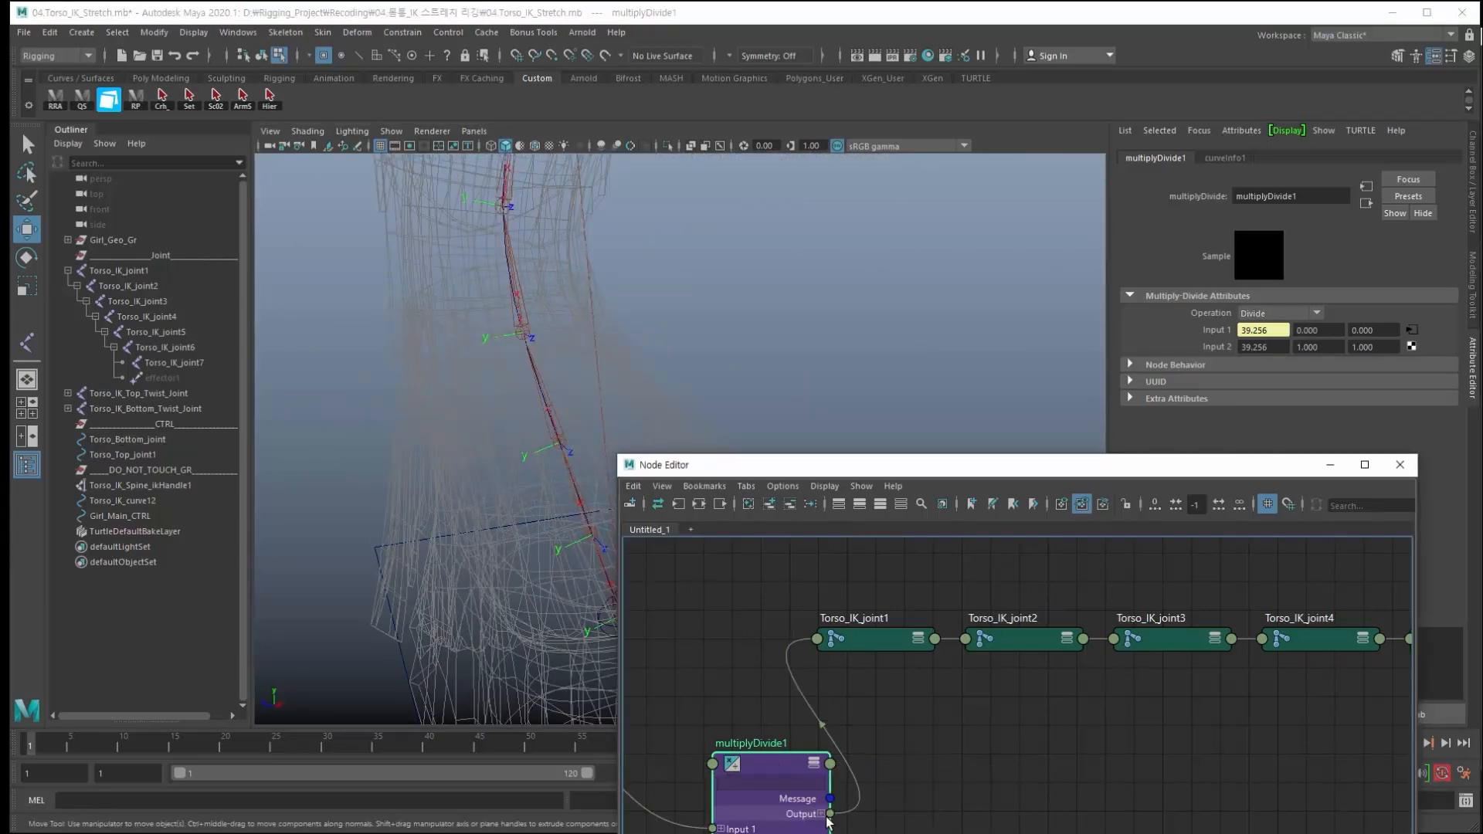
pyautogui.click(1003, 641)
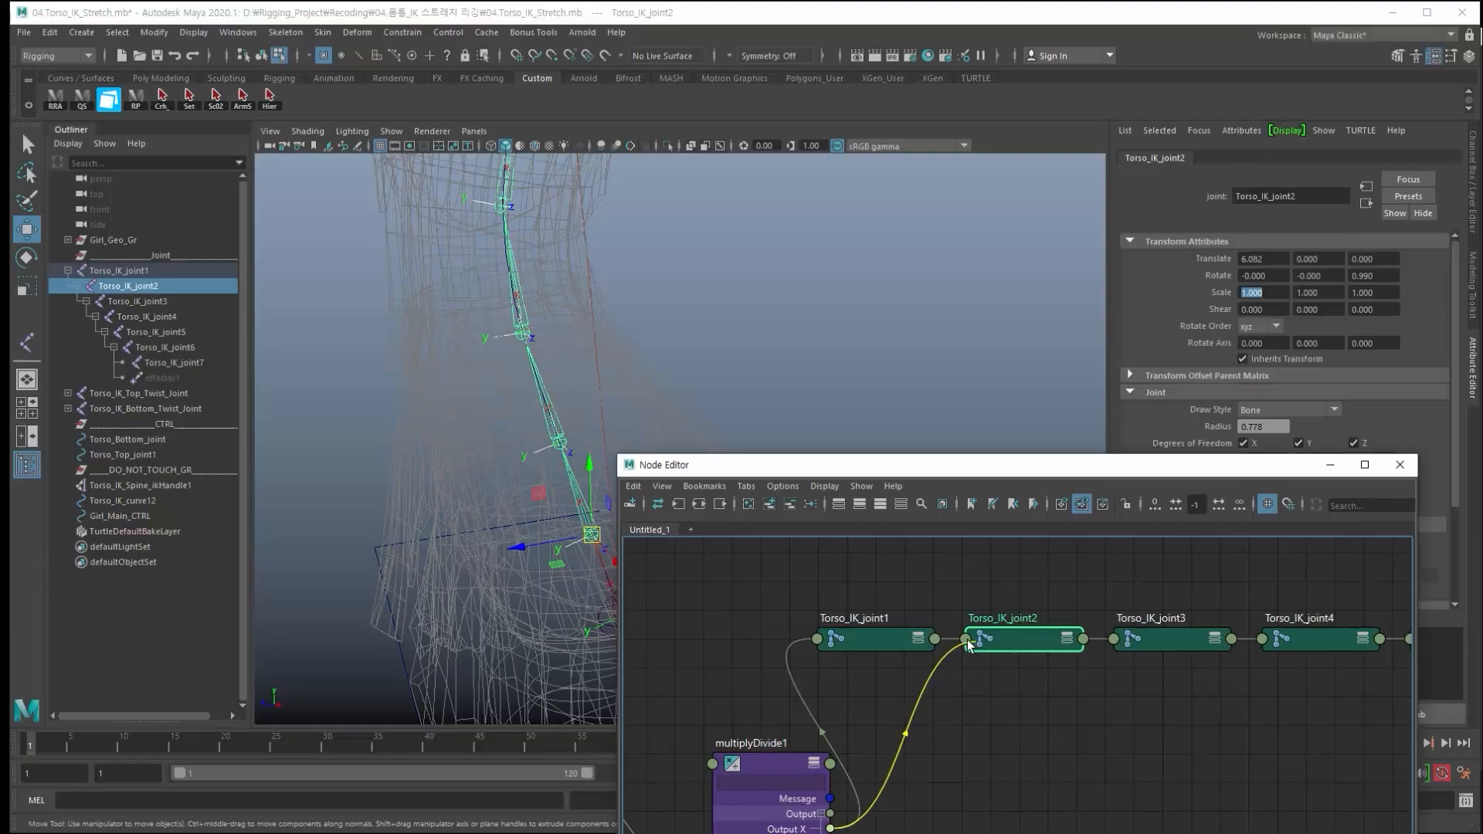
pyautogui.moveTo(968, 646); pyautogui.dragTo(967, 644)
pyautogui.click(1005, 672)
pyautogui.moveTo(829, 829); pyautogui.dragTo(1113, 639)
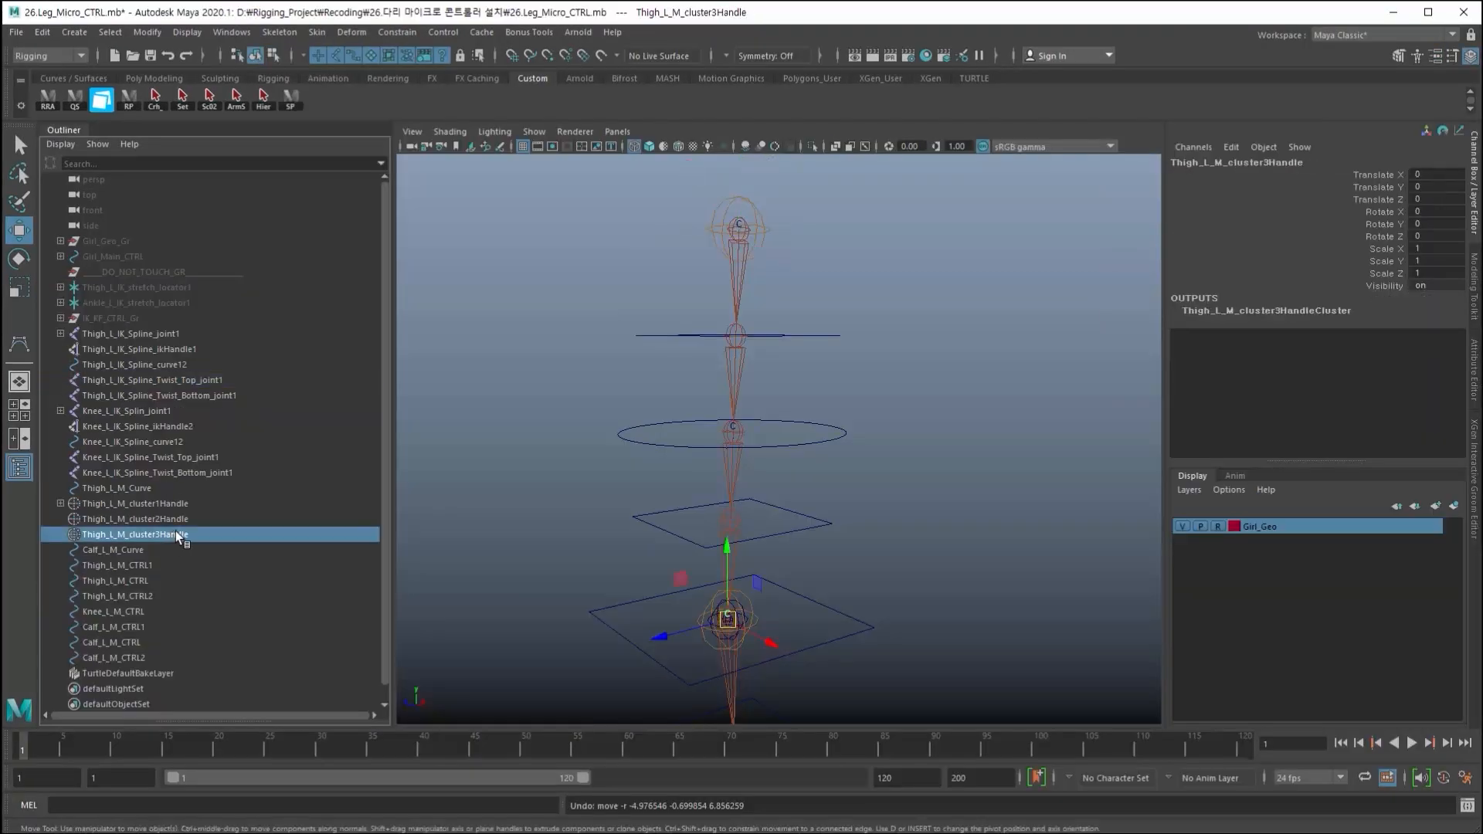
# - Parent-constrain the Thigh_L_M_cluster2Handle group to the mid-thigh controller
pyautogui.scroll(5, 607, 375)
pyautogui.click(605, 369)
pyautogui.keyDown('alt'); pyautogui.moveTo(621, 573); pyautogui.dragTo(726, 466, button='middle'); pyautogui.keyUp('alt')
pyautogui.click(605, 369)
pyautogui.keyDown('ctrl'); pyautogui.click(124, 533); pyautogui.keyUp('ctrl')
pyautogui.click(397, 32)
pyautogui.click(404, 63)
# - Try moving the Thigh_L_M_CTRL controller to test the constrained thigh cluster, and undo the moves
pyautogui.scroll(-4, 649, 387)
pyautogui.click(732, 470)
pyautogui.click(742, 475)
pyautogui.keyDown('alt'); pyautogui.moveTo(731, 470); pyautogui.dragTo(474, 476, button='right'); pyautogui.keyUp('alt')
pyautogui.moveTo(767, 536); pyautogui.dragTo(759, 494)
pyautogui.hotkey('ctrl', 'z')
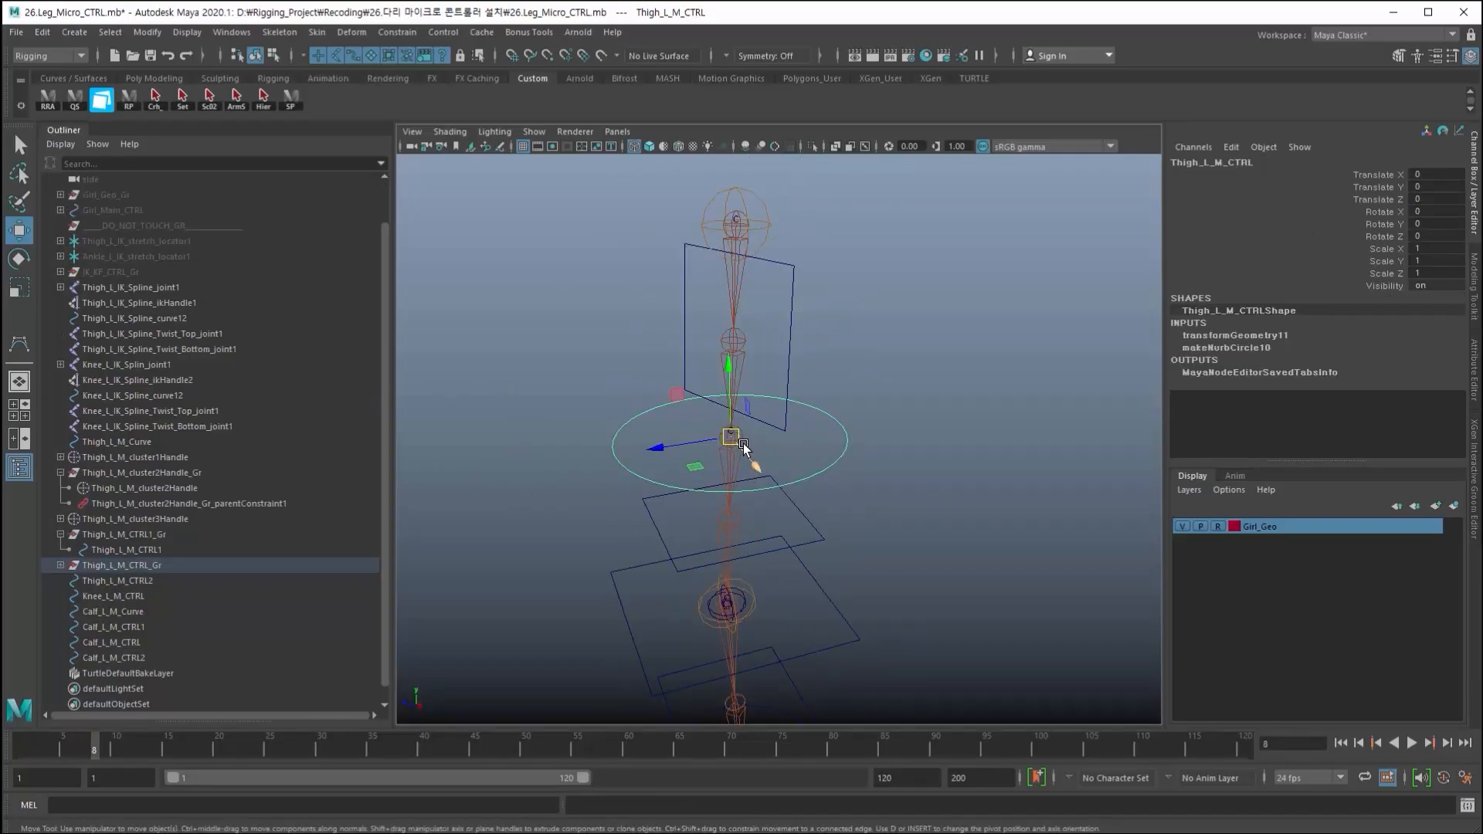
pyautogui.moveTo(732, 439); pyautogui.dragTo(881, 467)
pyautogui.hotkey('ctrl', 'z')
pyautogui.hotkey('ctrl', 'z')
pyautogui.hotkey('ctrl', 'z')
pyautogui.hotkey('ctrl', 'z')
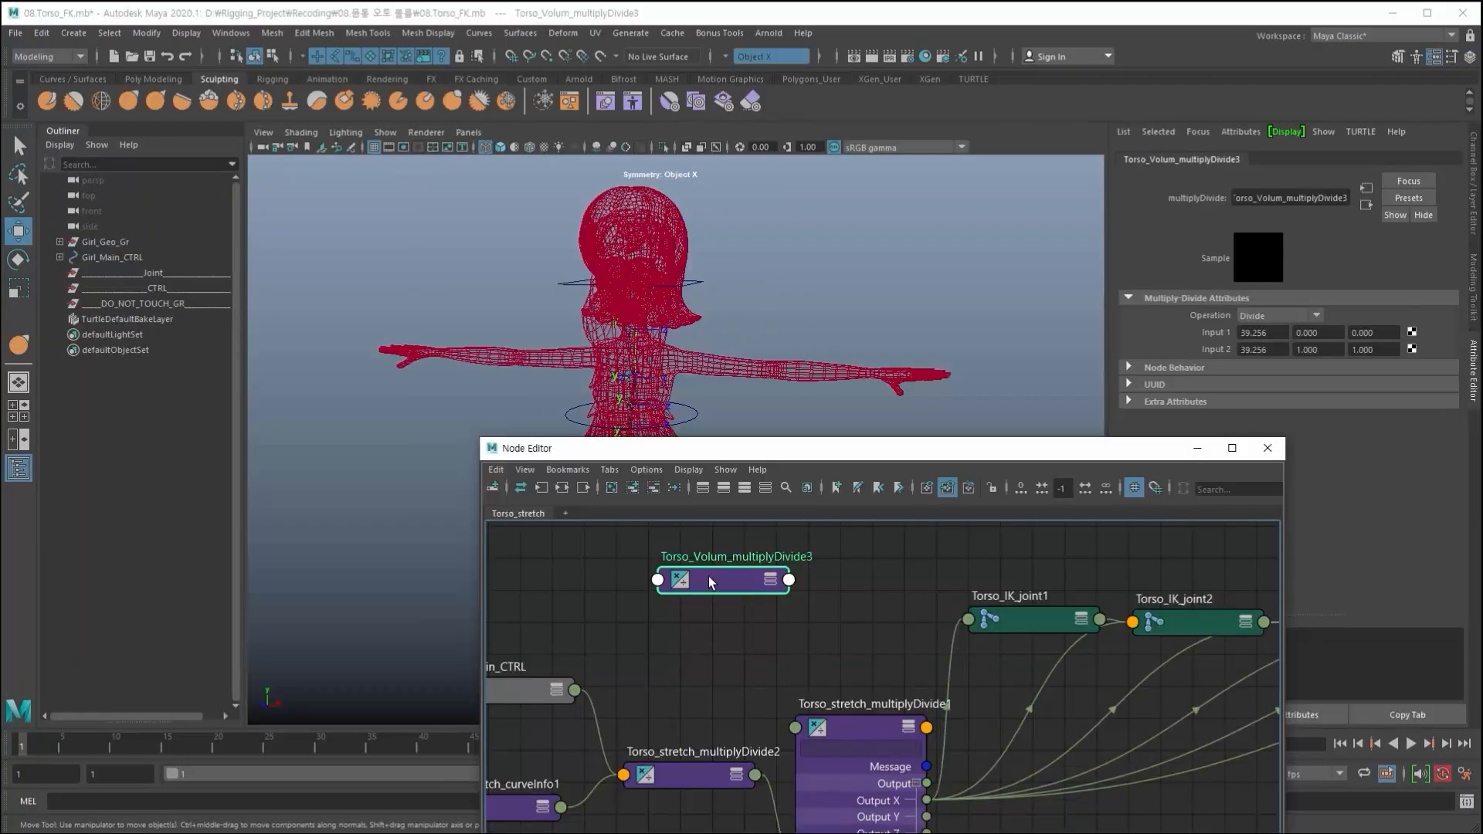
# - Show the full attributes of Torso_Volum_multiplyDivide3, expand its Input 1, and reposition the node in the graph
pyautogui.press('3')
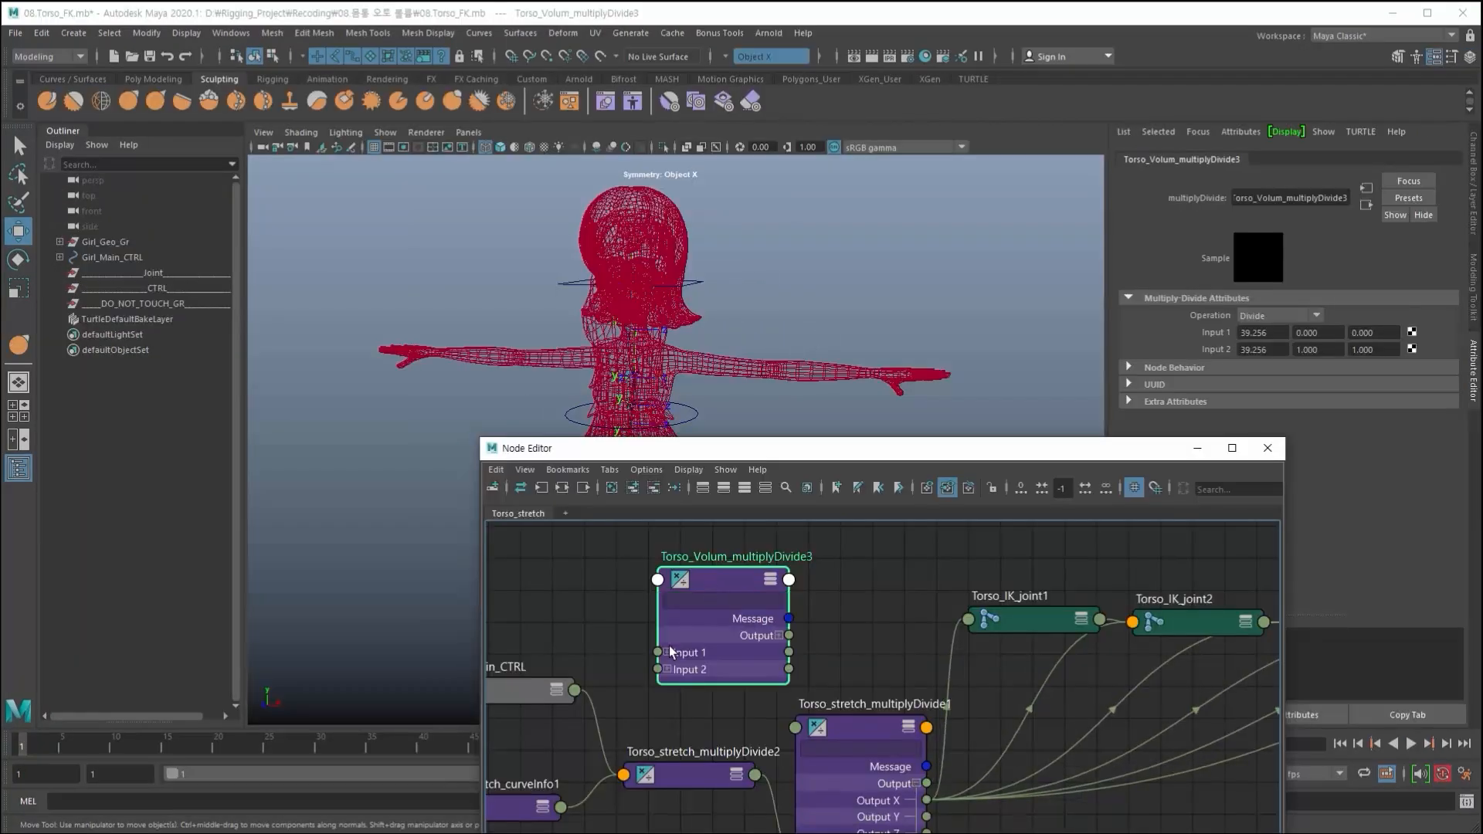
pyautogui.click(667, 653)
pyautogui.moveTo(699, 586); pyautogui.dragTo(724, 539)
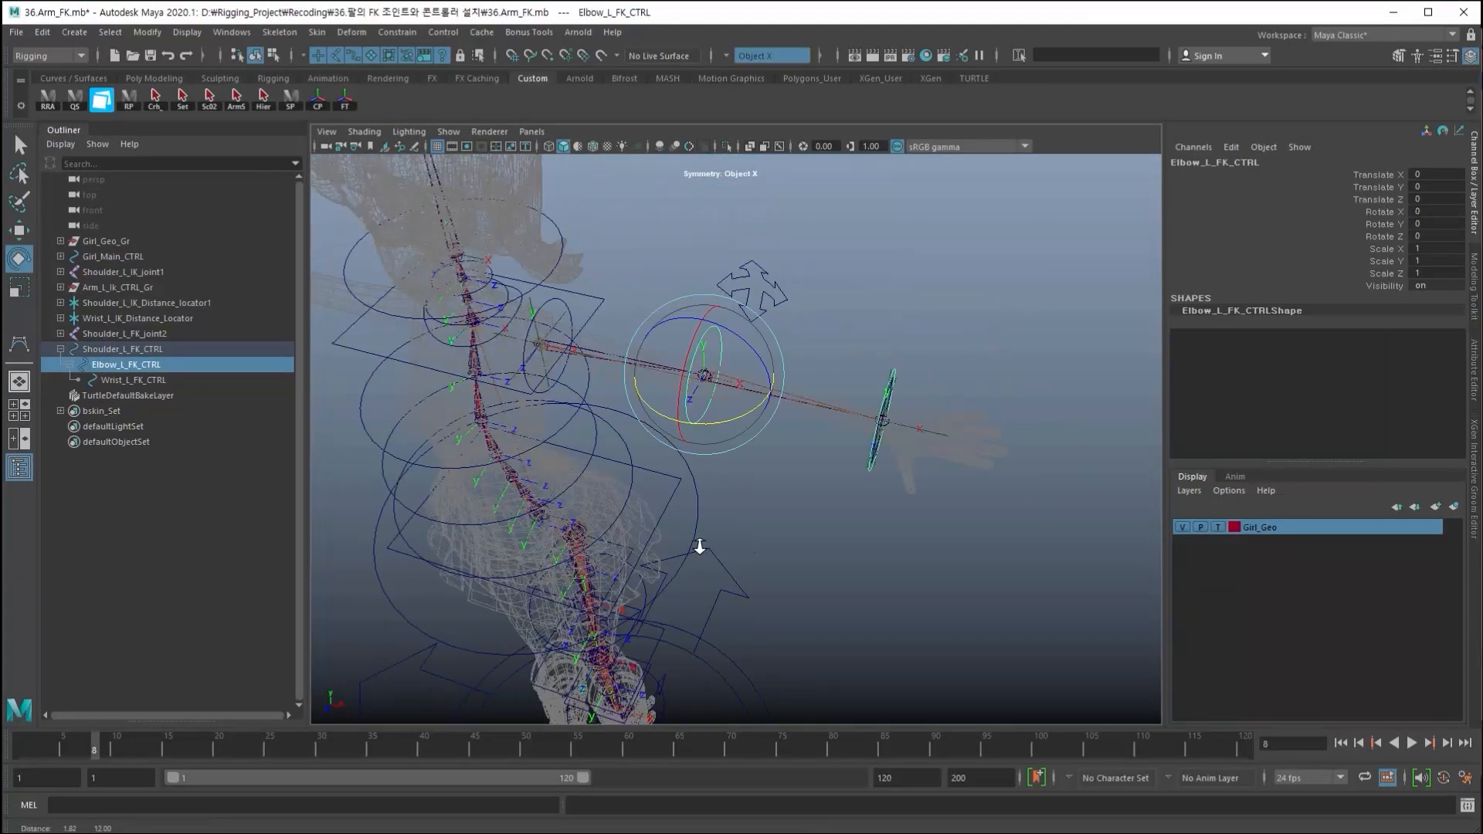
# - Try moving the Elbow_L_FK_CTRL controller outward along the arm to test the FK chain, and undo the changes
pyautogui.keyDown('alt'); pyautogui.moveTo(699, 547); pyautogui.dragTo(804, 530, button='right'); pyautogui.keyUp('alt')
pyautogui.click(804, 530)
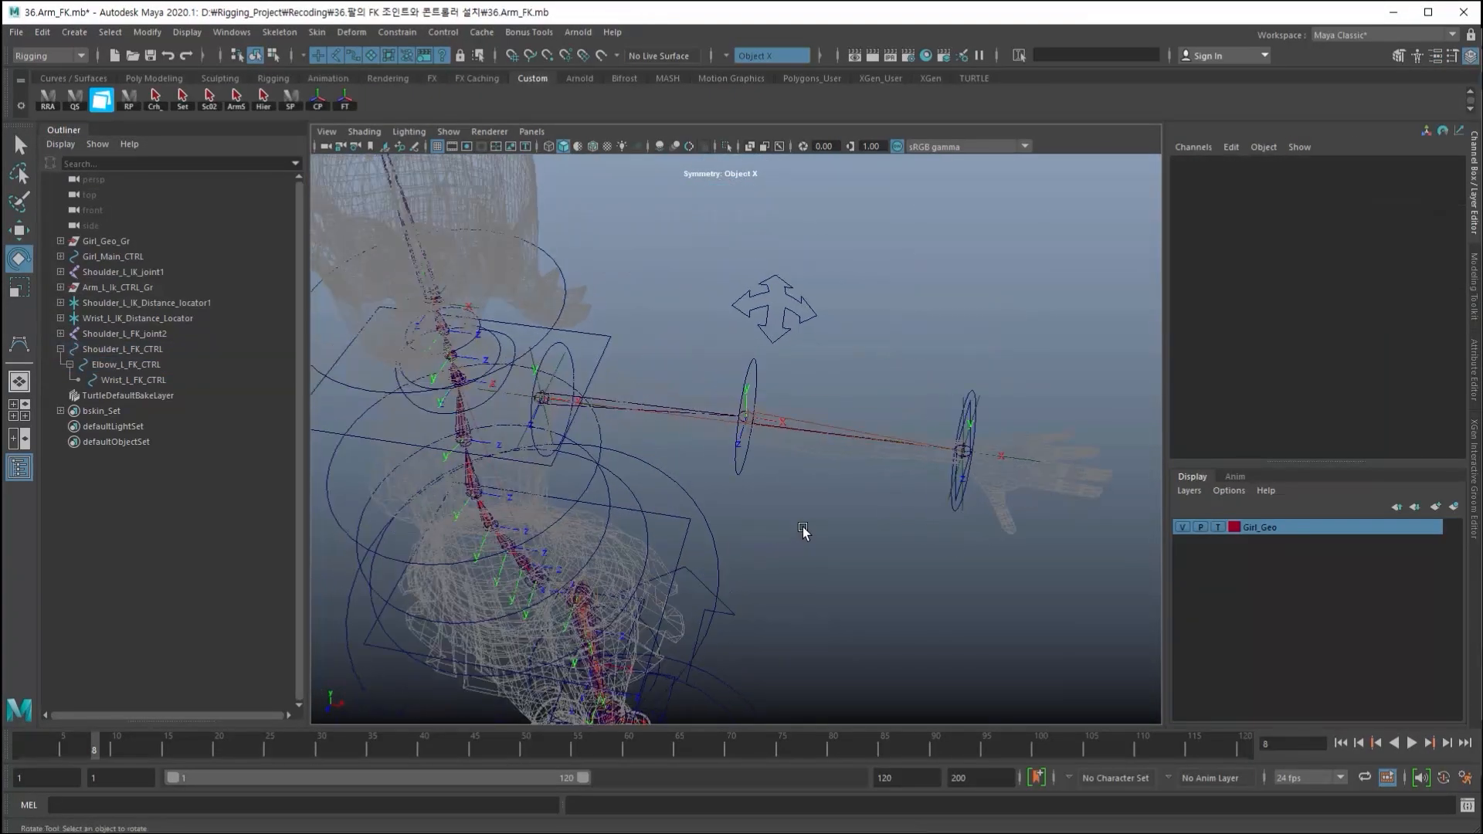
pyautogui.click(751, 465)
pyautogui.press('w')
pyautogui.press('s')
pyautogui.moveTo(749, 418); pyautogui.dragTo(829, 439)
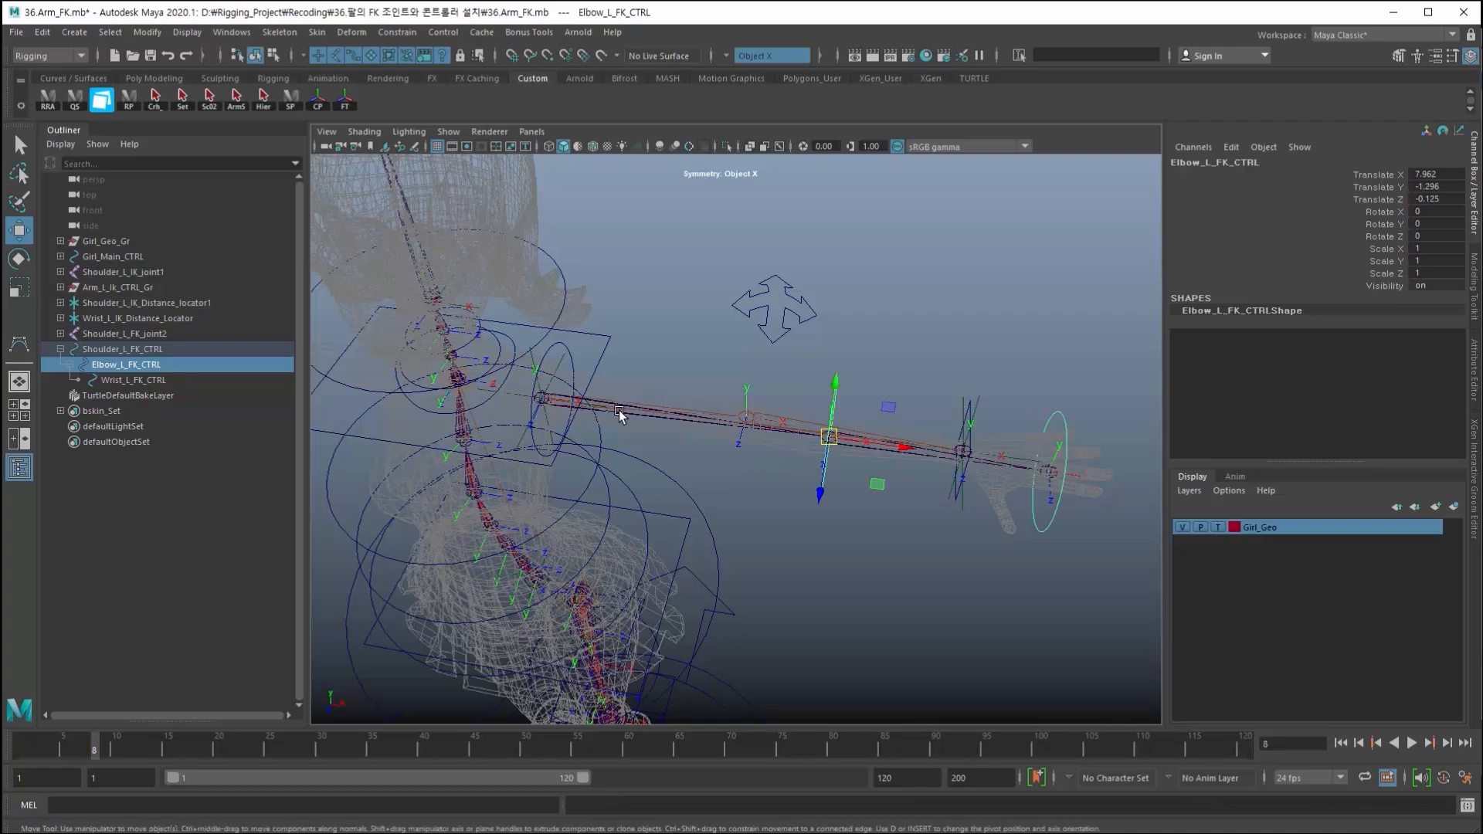
pyautogui.click(618, 411)
pyautogui.click(651, 423)
pyautogui.hotkey('ctrl', 'z')
pyautogui.hotkey('ctrl', 'z')
pyautogui.hotkey('ctrl', 'z')
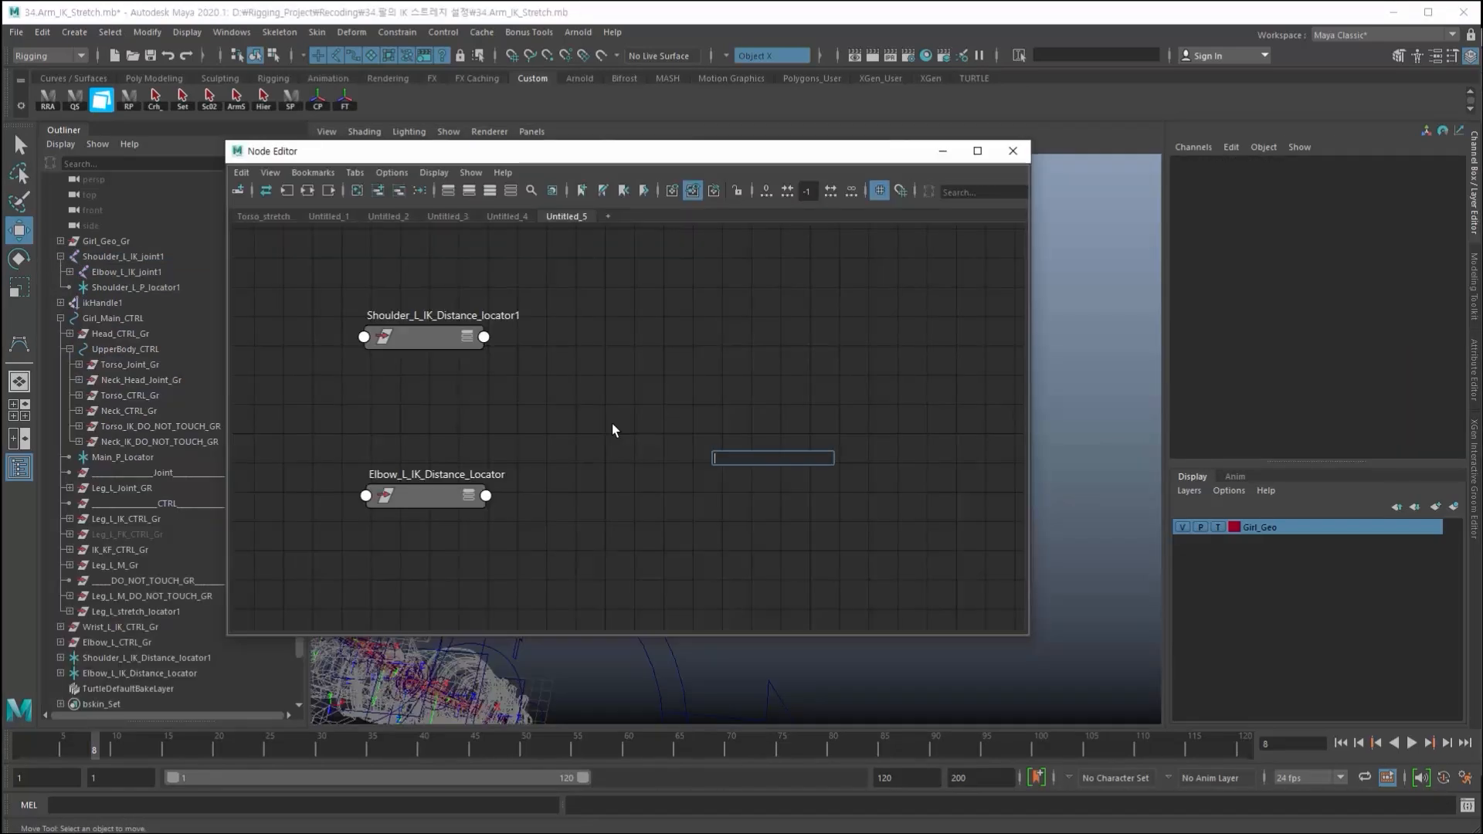
# - Create a distanceBetween node in the Node Editor and place it beside the two distance locator nodes
pyautogui.write('dis')
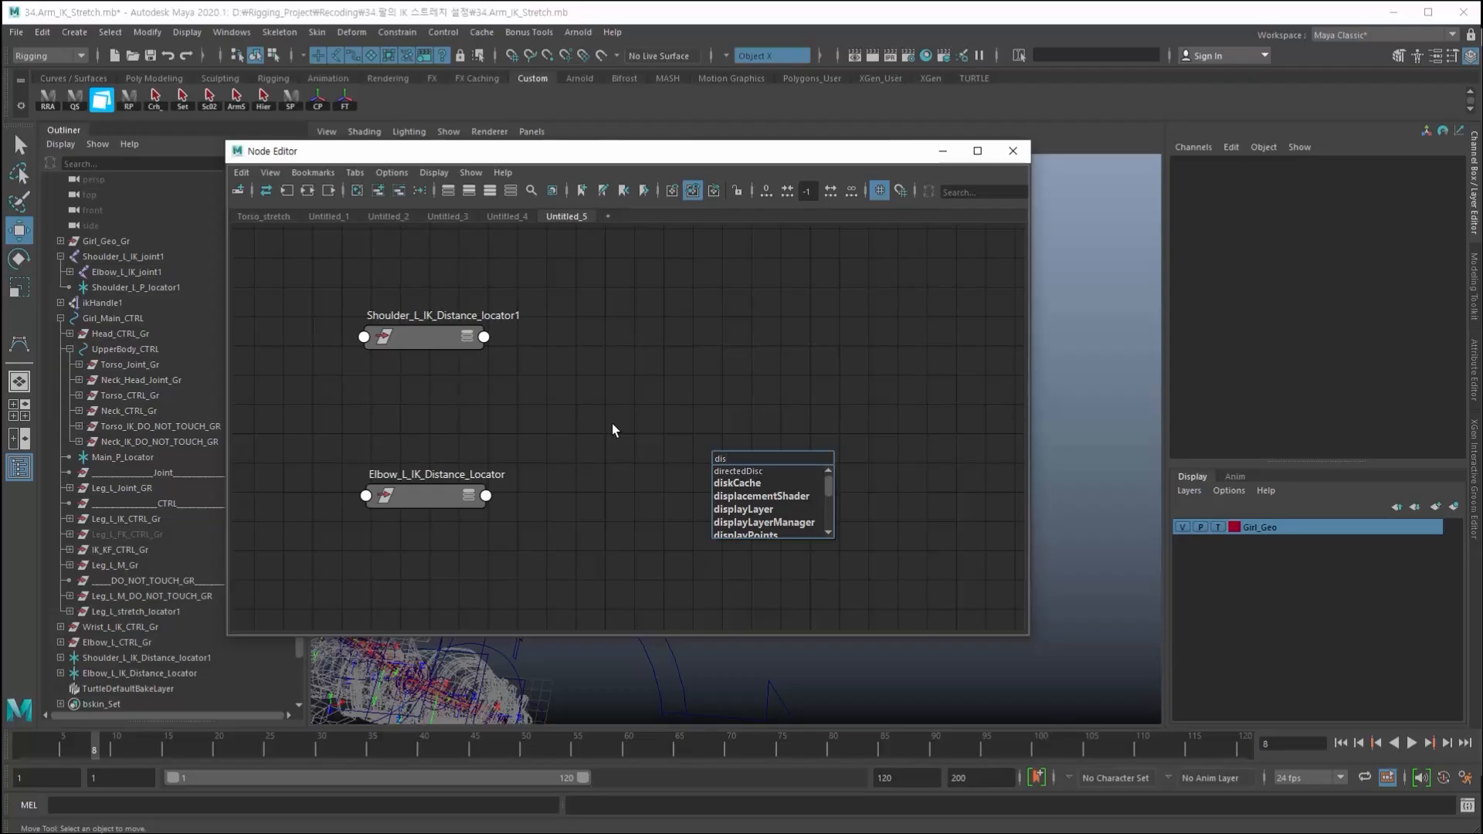
pyautogui.write('t')
pyautogui.press('Down')
pyautogui.press('Return')
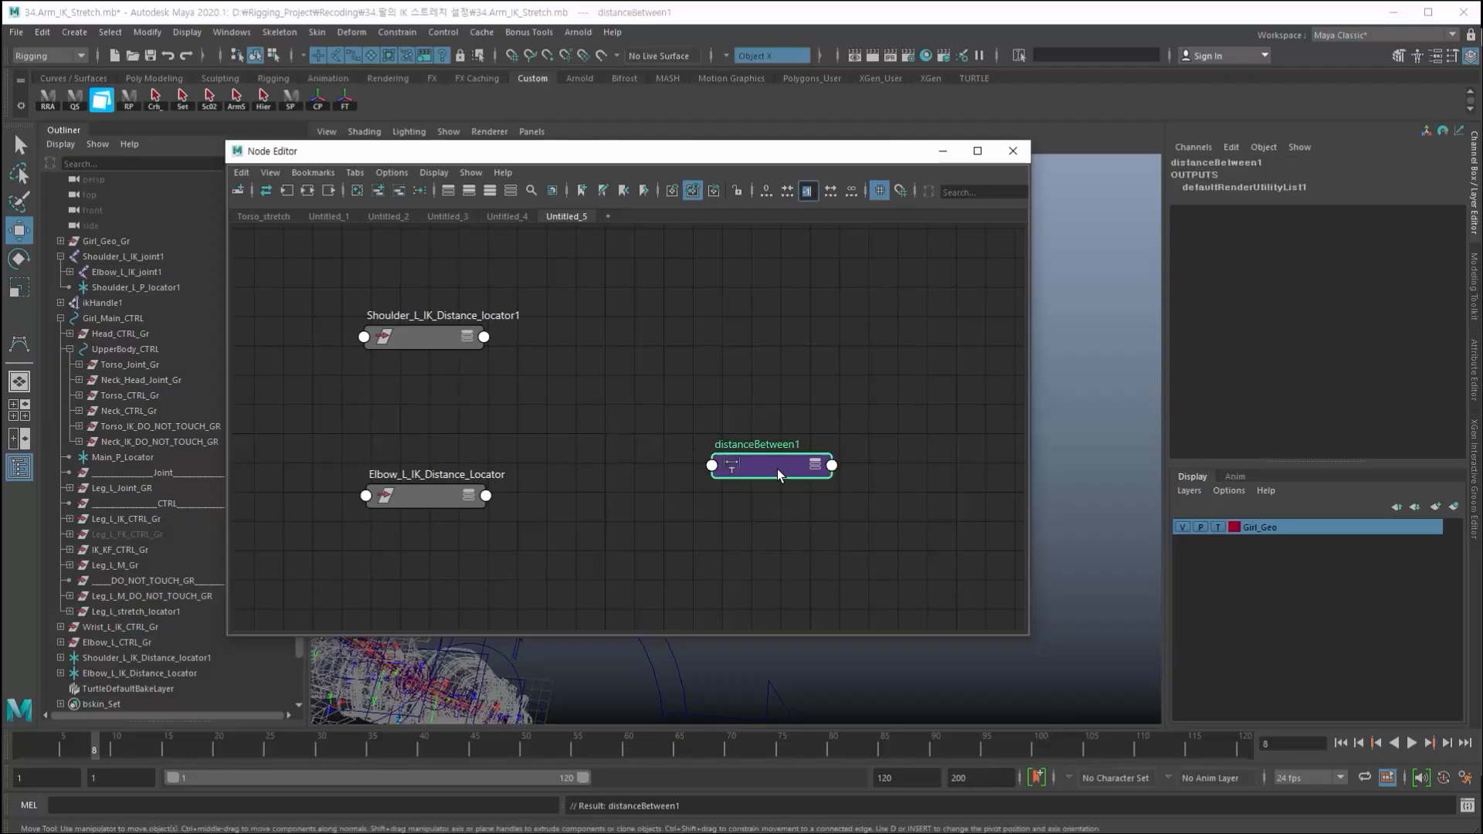
pyautogui.moveTo(778, 474); pyautogui.dragTo(661, 421)
# - Connect the Translate output of Shoulder_L_IK_Distance_locator1 to Point 1 of distanceBetween1
pyautogui.click(484, 337)
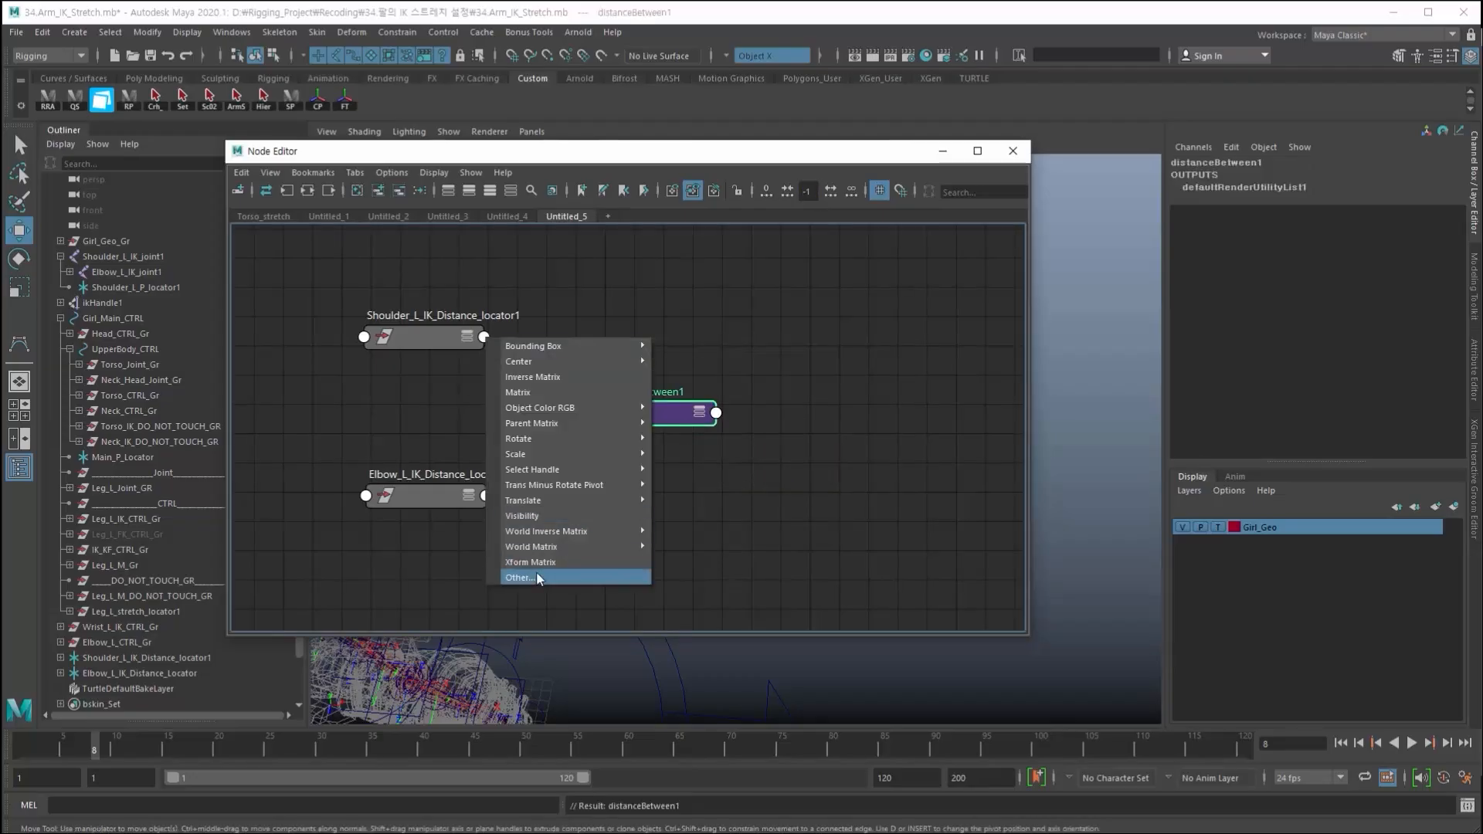
pyautogui.click(523, 500)
pyautogui.click(601, 414)
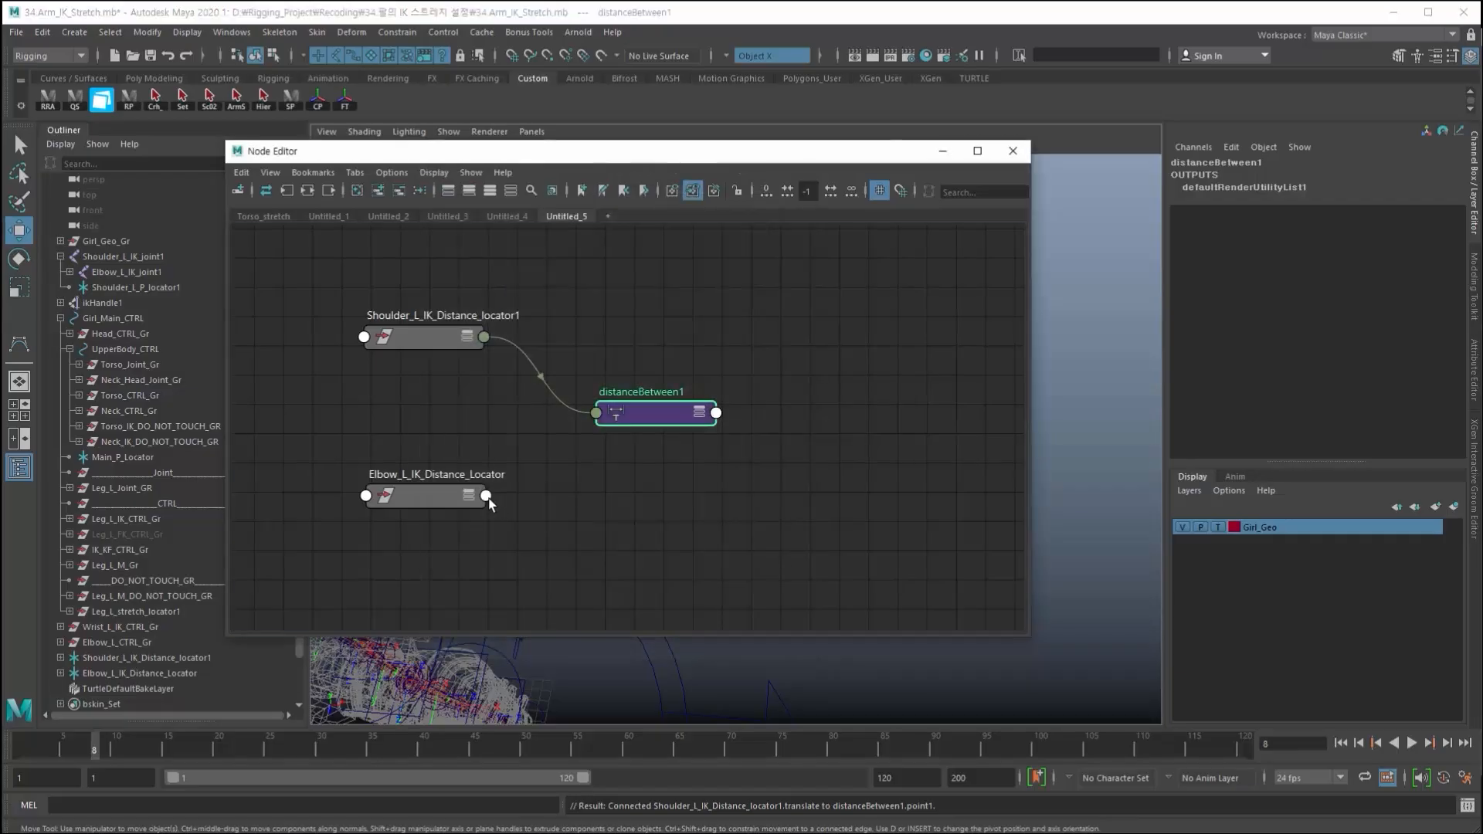
# - Rename Elbow_L_IK_Distance_Locator to Wrist_L_IK_Distance_Locator and bring the node graph back over the viewport
pyautogui.moveTo(579, 151); pyautogui.dragTo(1310, 254)
pyautogui.doubleClick(139, 674)
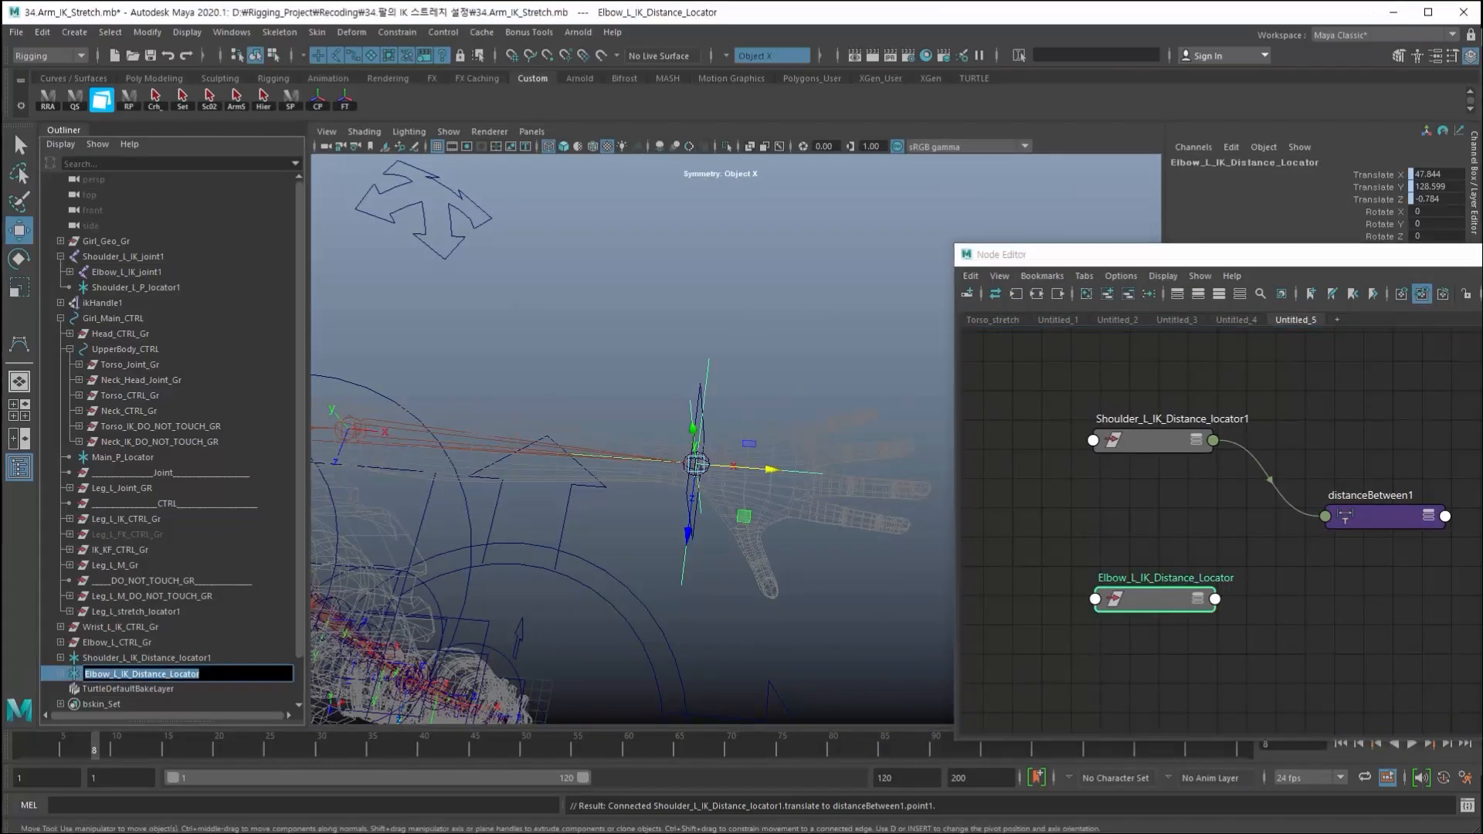
pyautogui.write('Wrist')
pyautogui.press('Return')
pyautogui.moveTo(1082, 254); pyautogui.dragTo(612, 141)
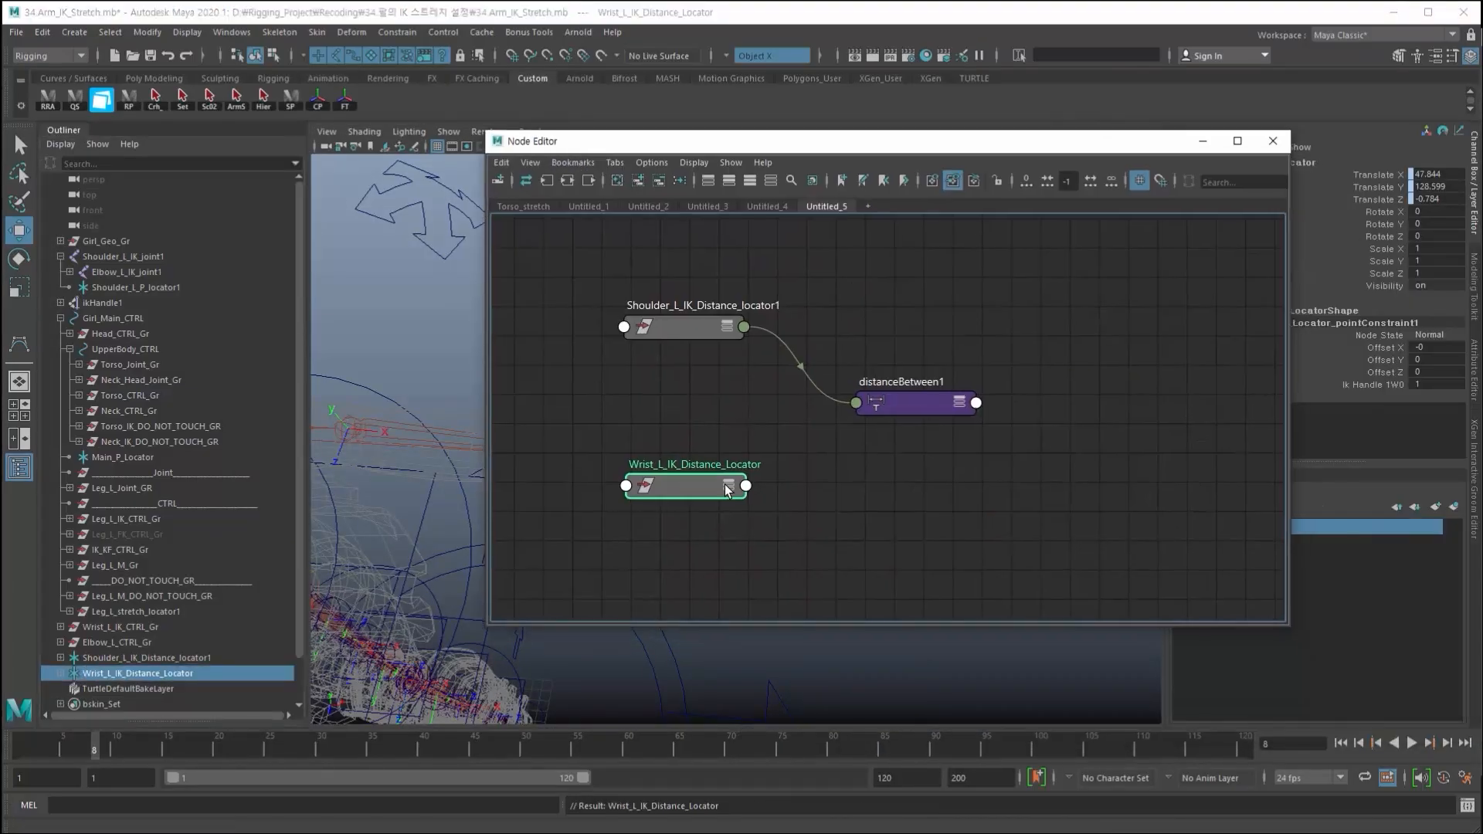
# - Connect the Translate output of Wrist_L_IK_Distance_Locator to the distanceBetween1 node
pyautogui.click(745, 485)
pyautogui.moveTo(798, 654)
pyautogui.click(946, 651)
pyautogui.click(889, 414)
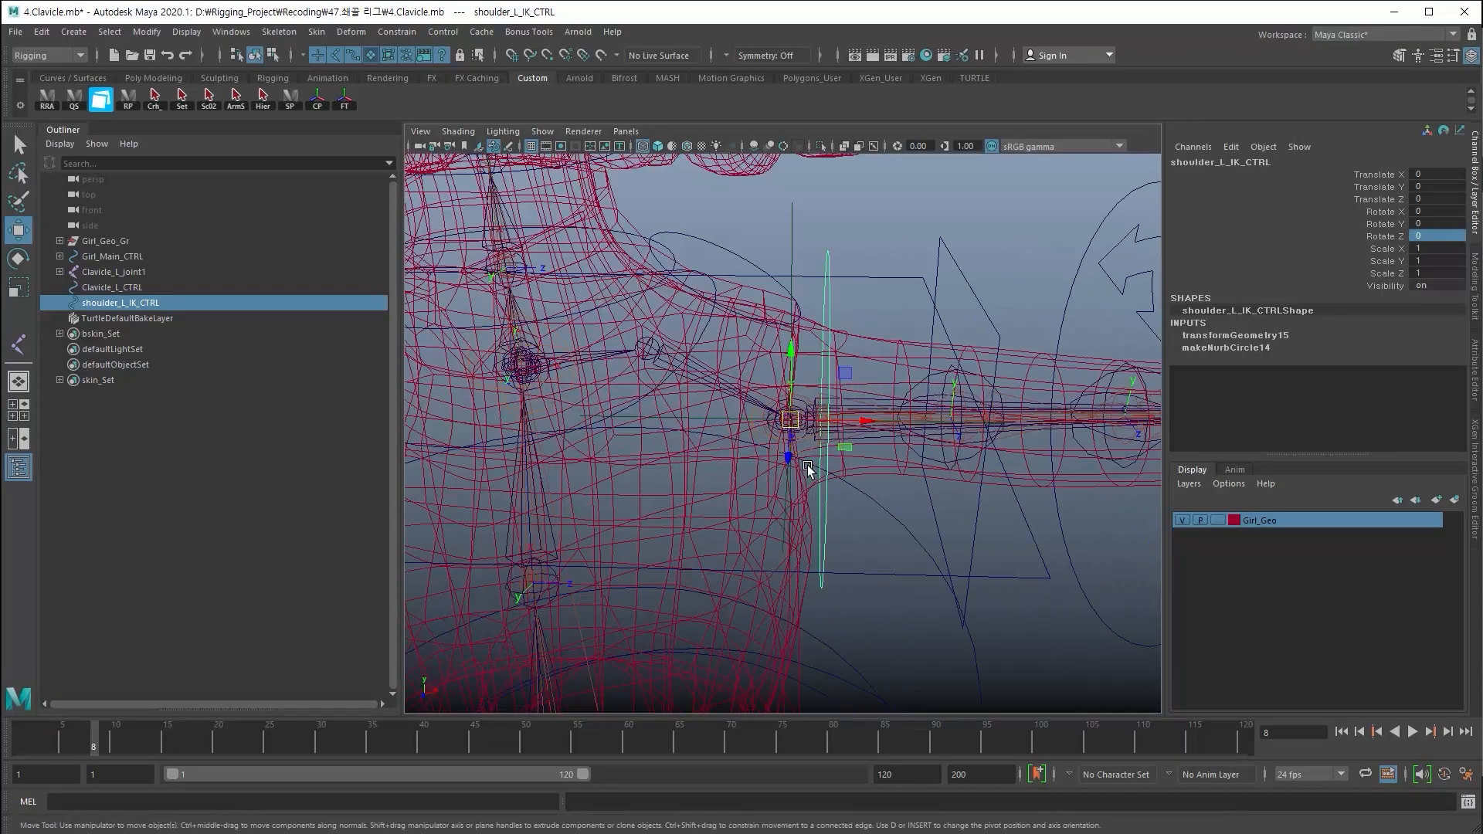
# - Parent-constrain Shoulder_L_IK_joint1 to the shoulder_L_IK_CTRL controller
pyautogui.scroll(-6, 807, 466)
pyautogui.keyDown('alt'); pyautogui.moveTo(807, 466); pyautogui.dragTo(750, 429, button='middle'); pyautogui.keyUp('alt')
pyautogui.scroll(10, 813, 467)
pyautogui.click(748, 427)
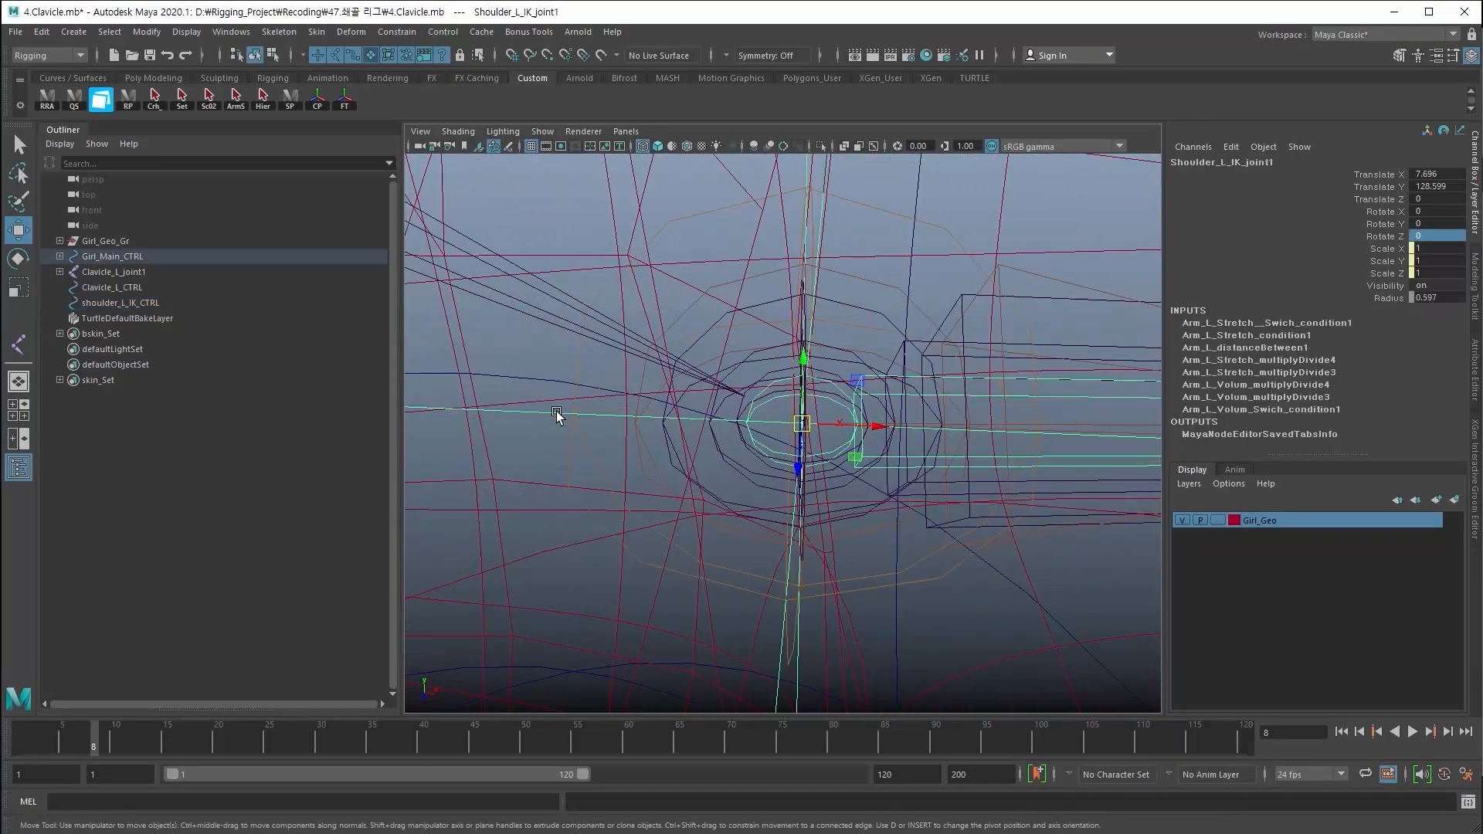
pyautogui.press('f')
pyautogui.press('f')
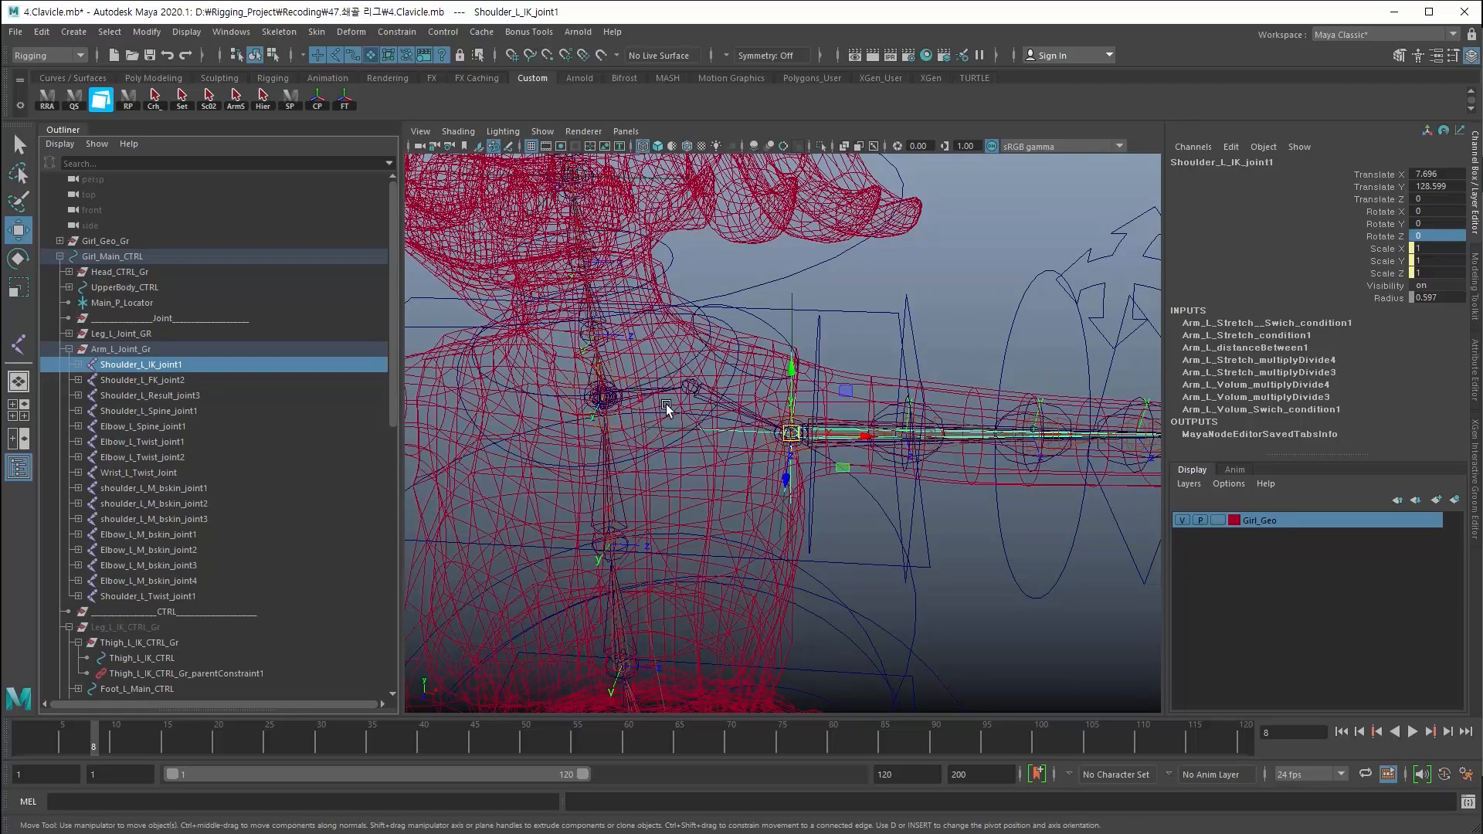
pyautogui.keyDown('alt'); pyautogui.moveTo(666, 404); pyautogui.dragTo(646, 407); pyautogui.keyUp('alt')
pyautogui.click(801, 317)
pyautogui.click(800, 315)
pyautogui.keyDown('ctrl'); pyautogui.click(147, 367); pyautogui.keyUp('ctrl')
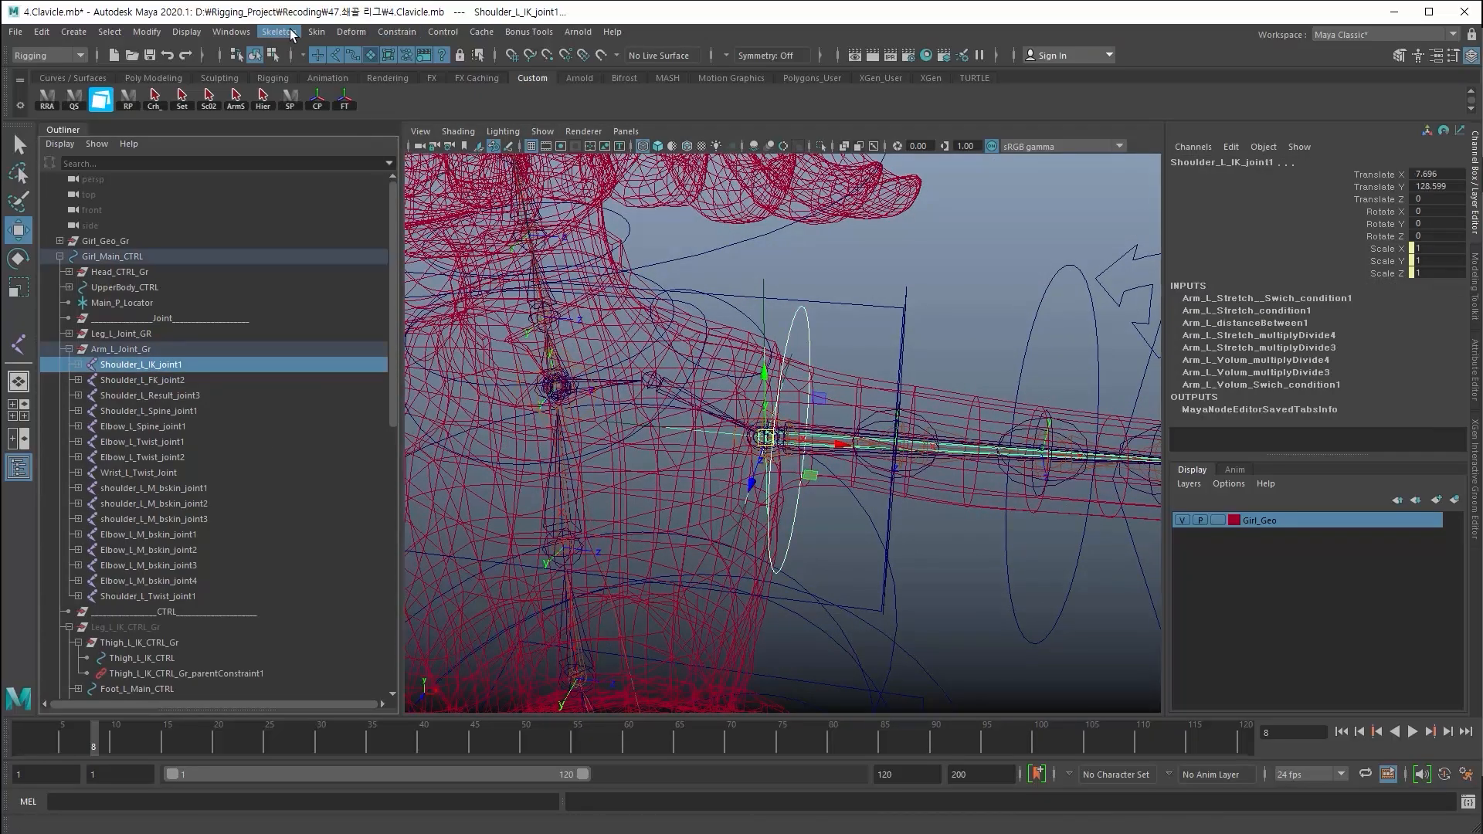
pyautogui.click(412, 34)
pyautogui.click(422, 71)
# - Try moving the shoulder_L_IK_CTRL controller to test the constrained shoulder joint, and undo the moves
pyautogui.keyDown('alt'); pyautogui.moveTo(726, 442); pyautogui.dragTo(734, 417); pyautogui.keyUp('alt')
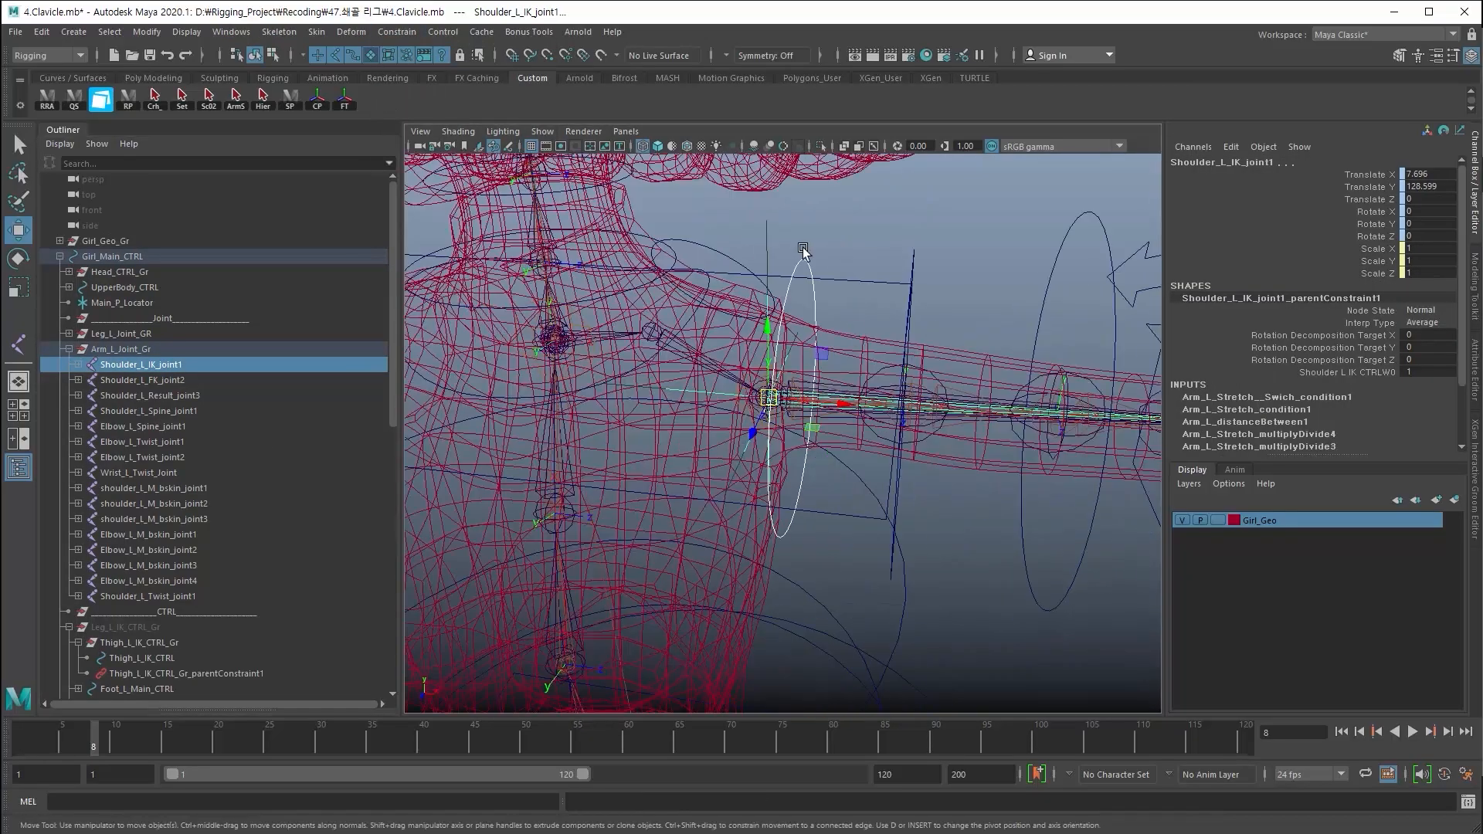
pyautogui.click(803, 257)
pyautogui.moveTo(782, 370); pyautogui.dragTo(756, 437, button='middle')
pyautogui.hotkey('ctrl', 'z')
pyautogui.scroll(-4, 779, 455)
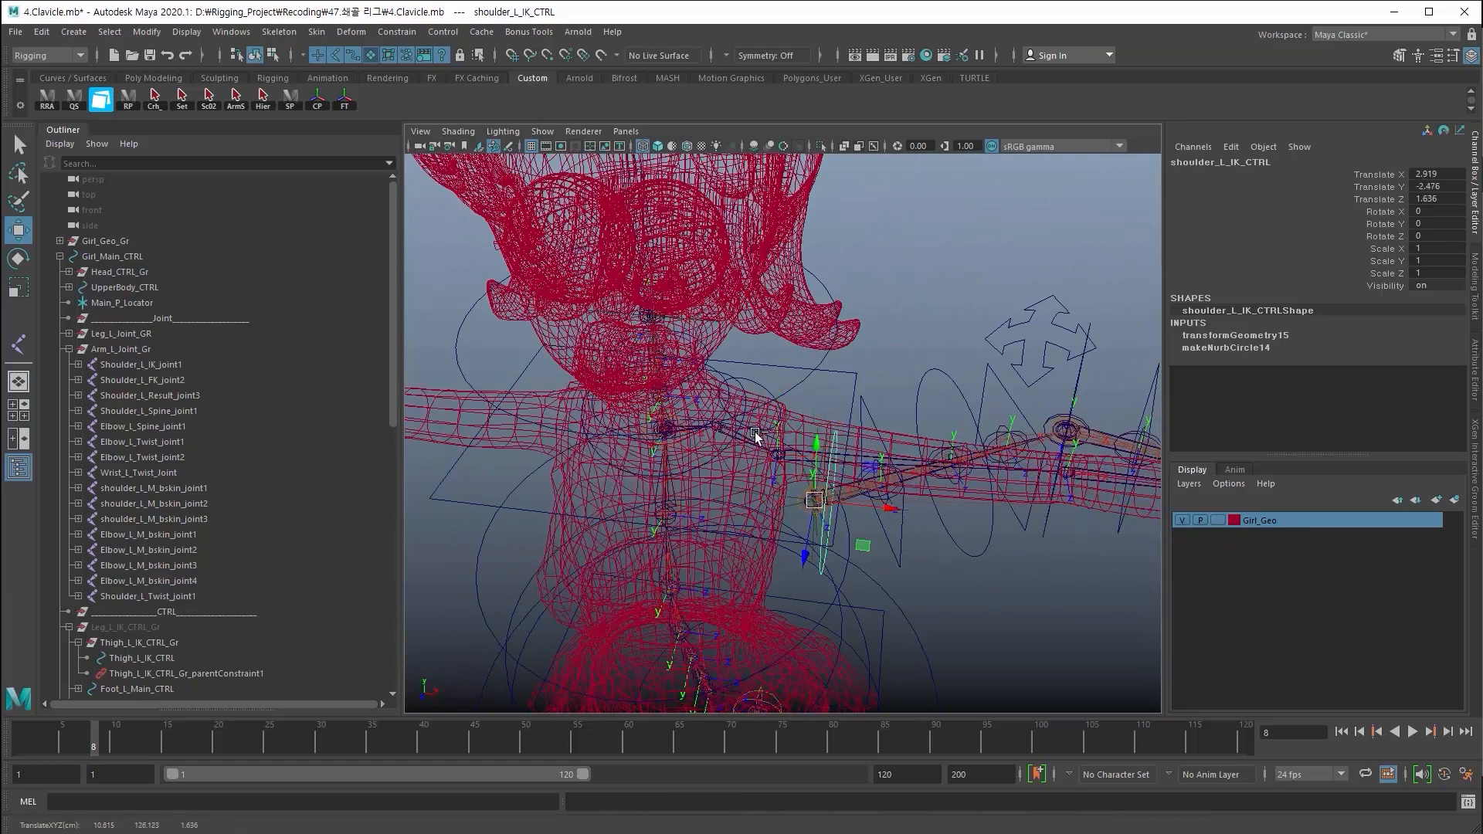
pyautogui.hotkey('ctrl', 'z')
pyautogui.scroll(6, 792, 438)
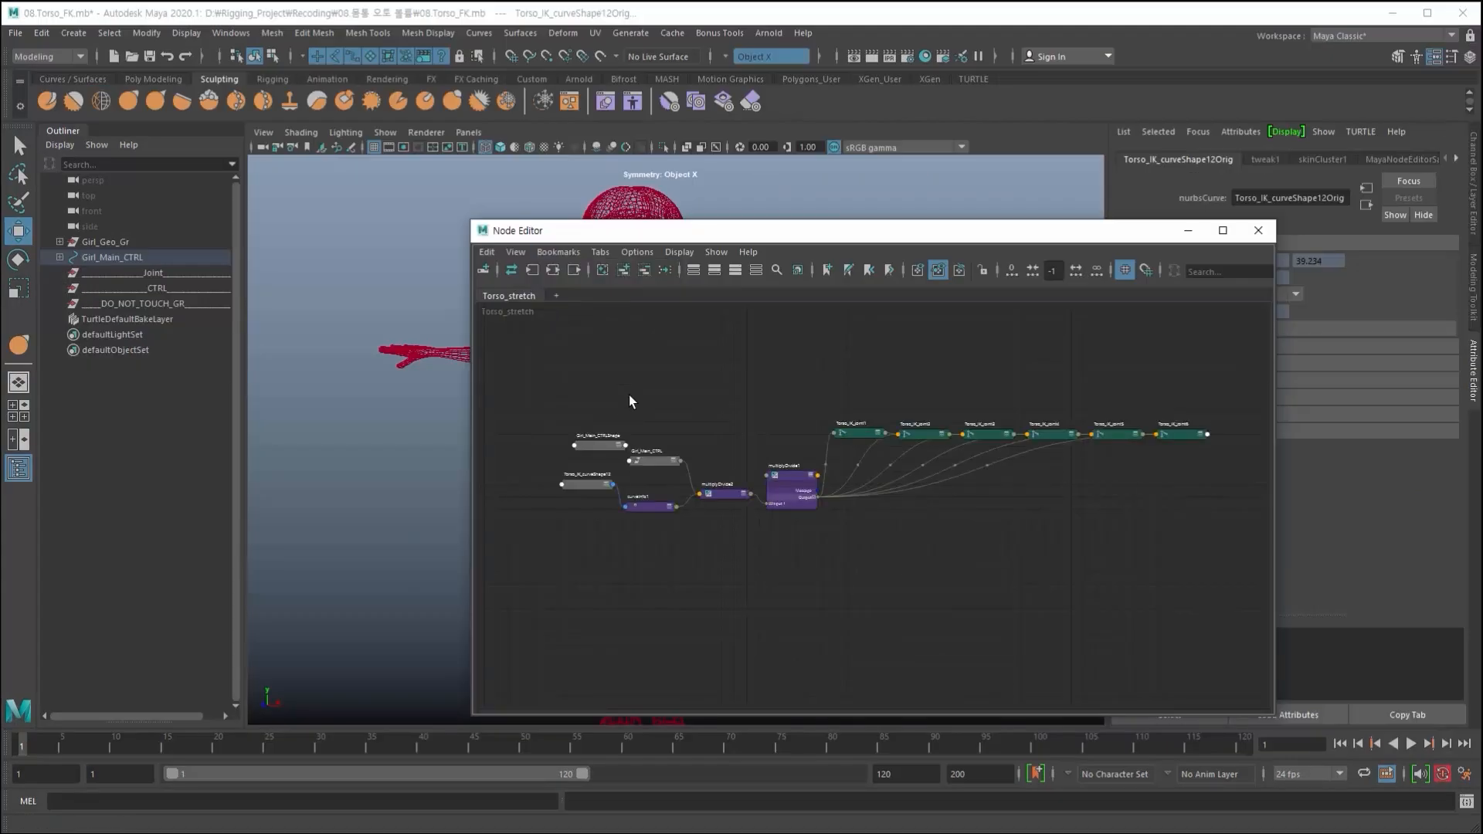
pyautogui.scroll(3, 684, 512)
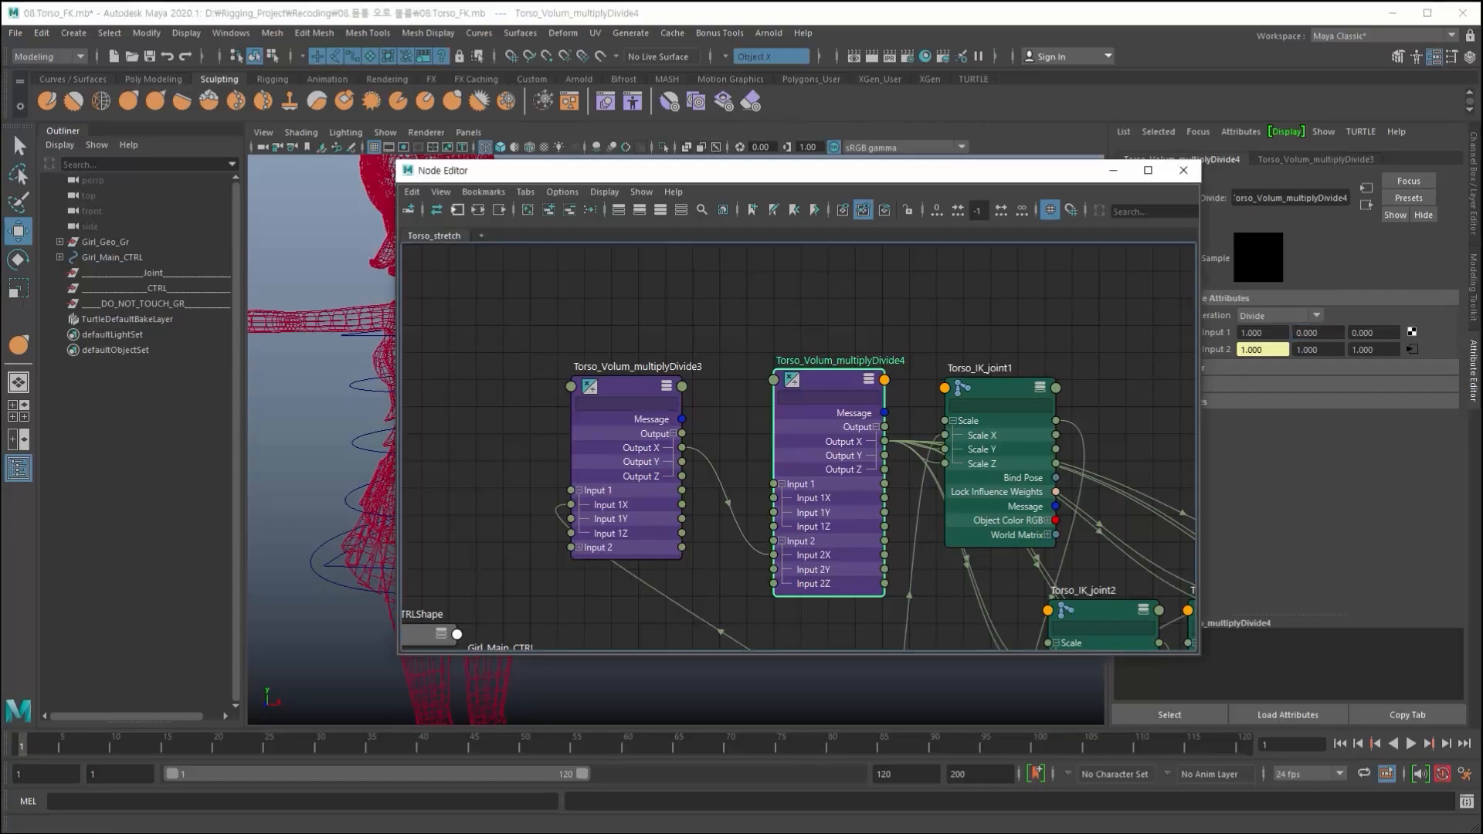
pyautogui.moveTo(1482, 348); pyautogui.dragTo(997, 129)
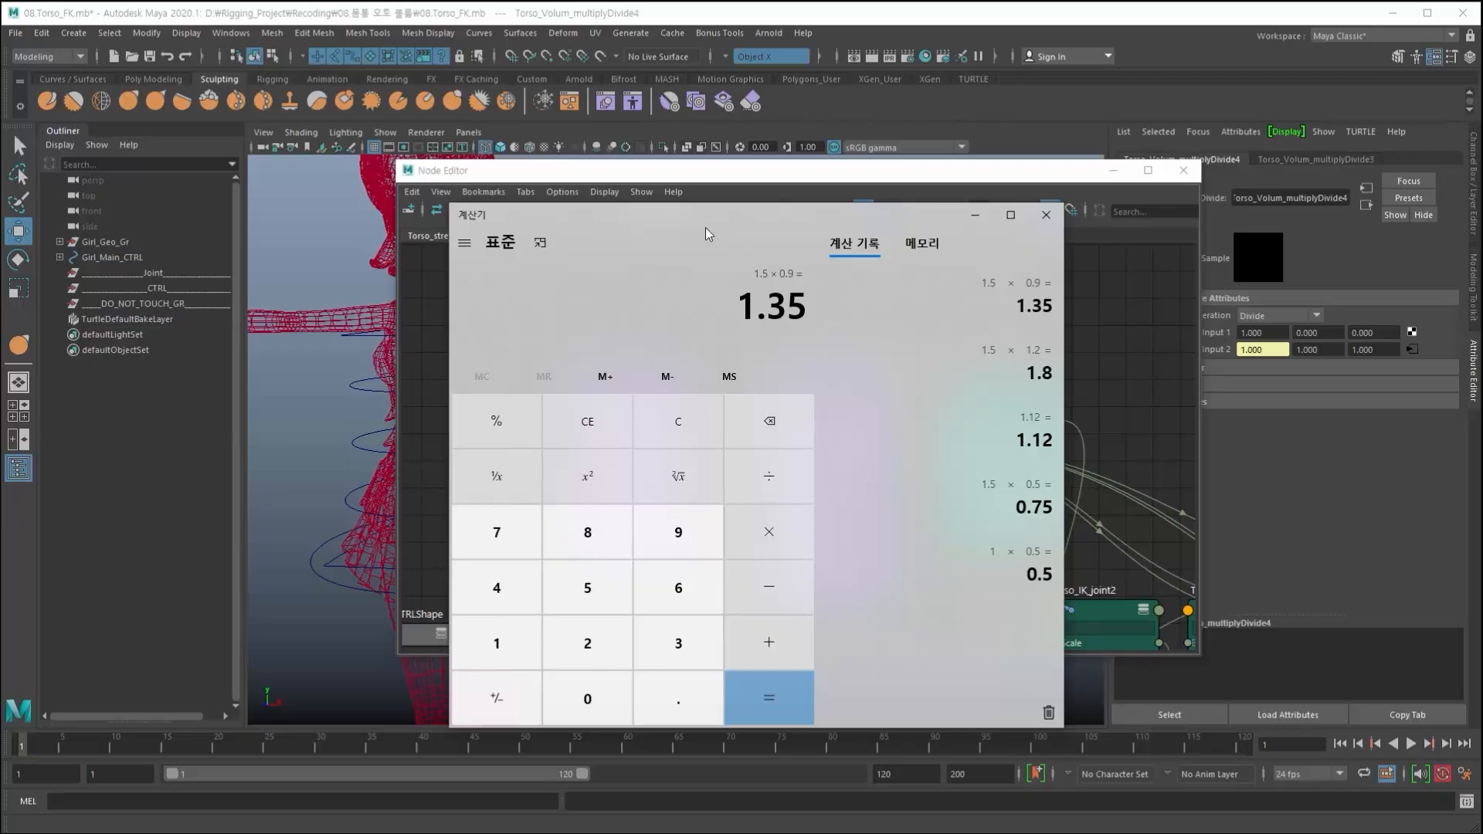
pyautogui.moveTo(706, 228); pyautogui.dragTo(1482, 301)
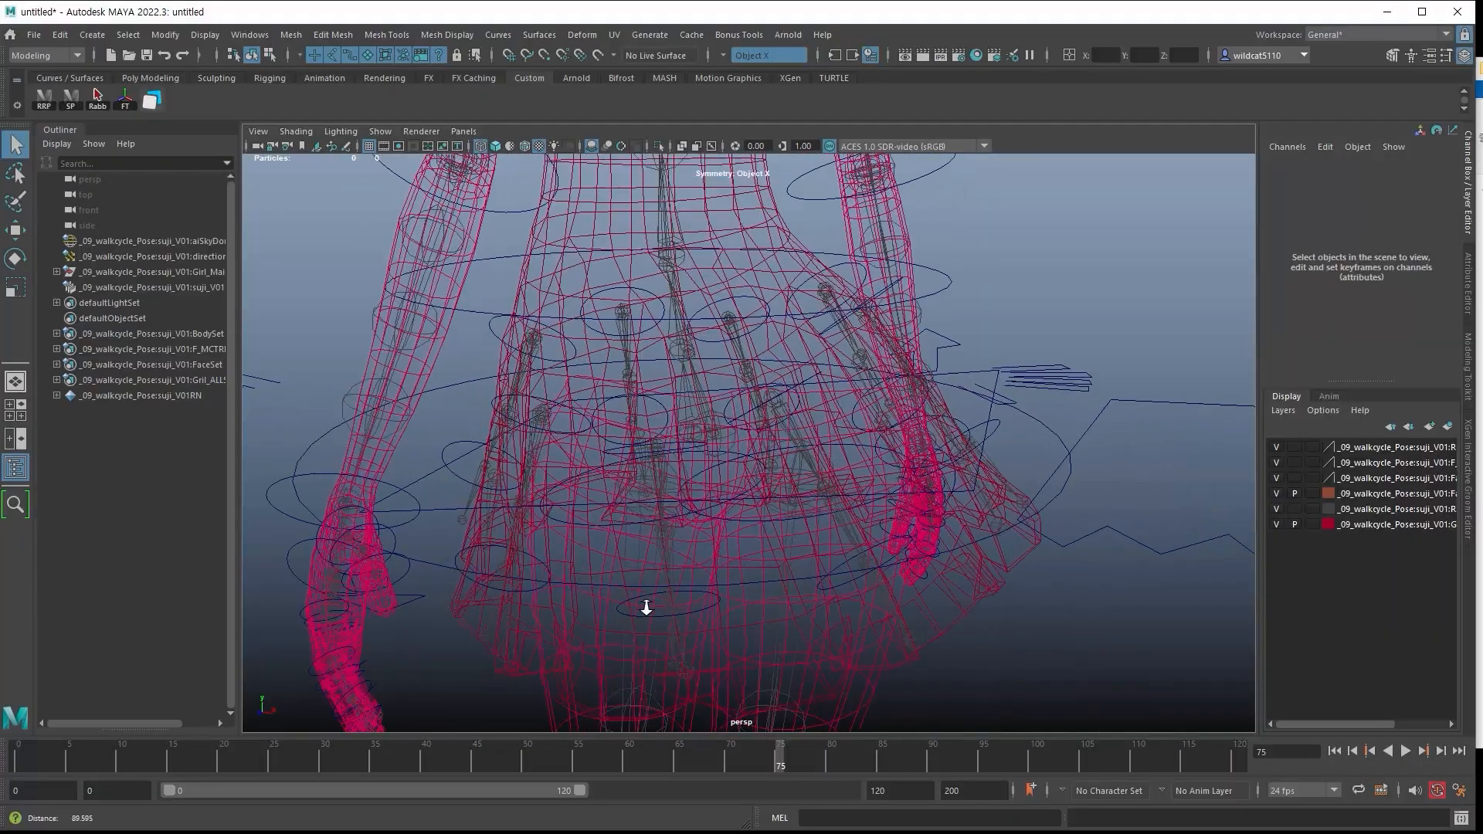
# - Select the front skirt joint chain and play the walk cycle from the first frame to check its motion
pyautogui.keyDown('alt'); pyautogui.moveTo(649, 606); pyautogui.dragTo(683, 606); pyautogui.keyUp('alt')
pyautogui.click(713, 464)
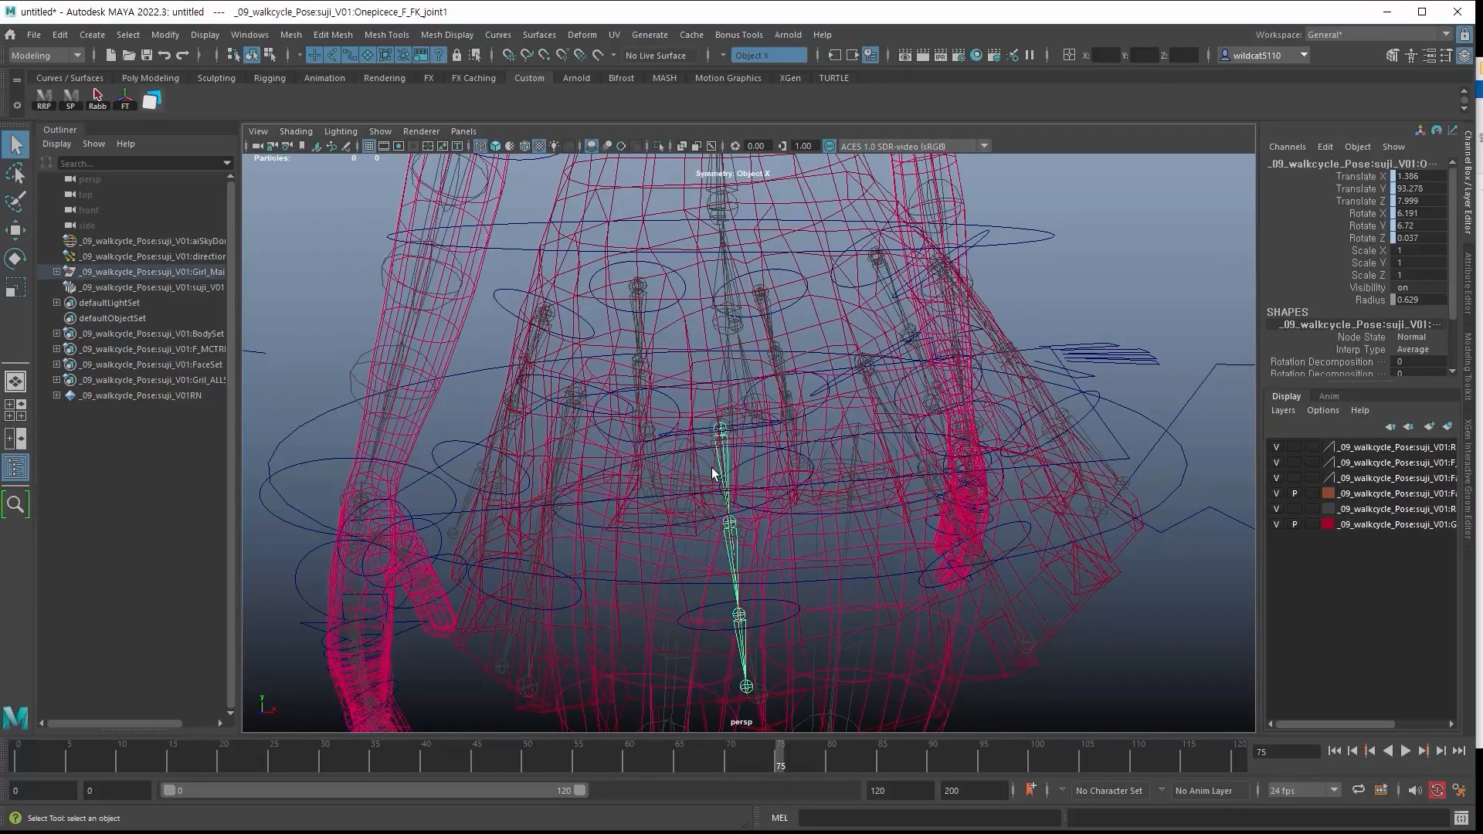
pyautogui.scroll(-3, 616, 529)
pyautogui.click(1334, 752)
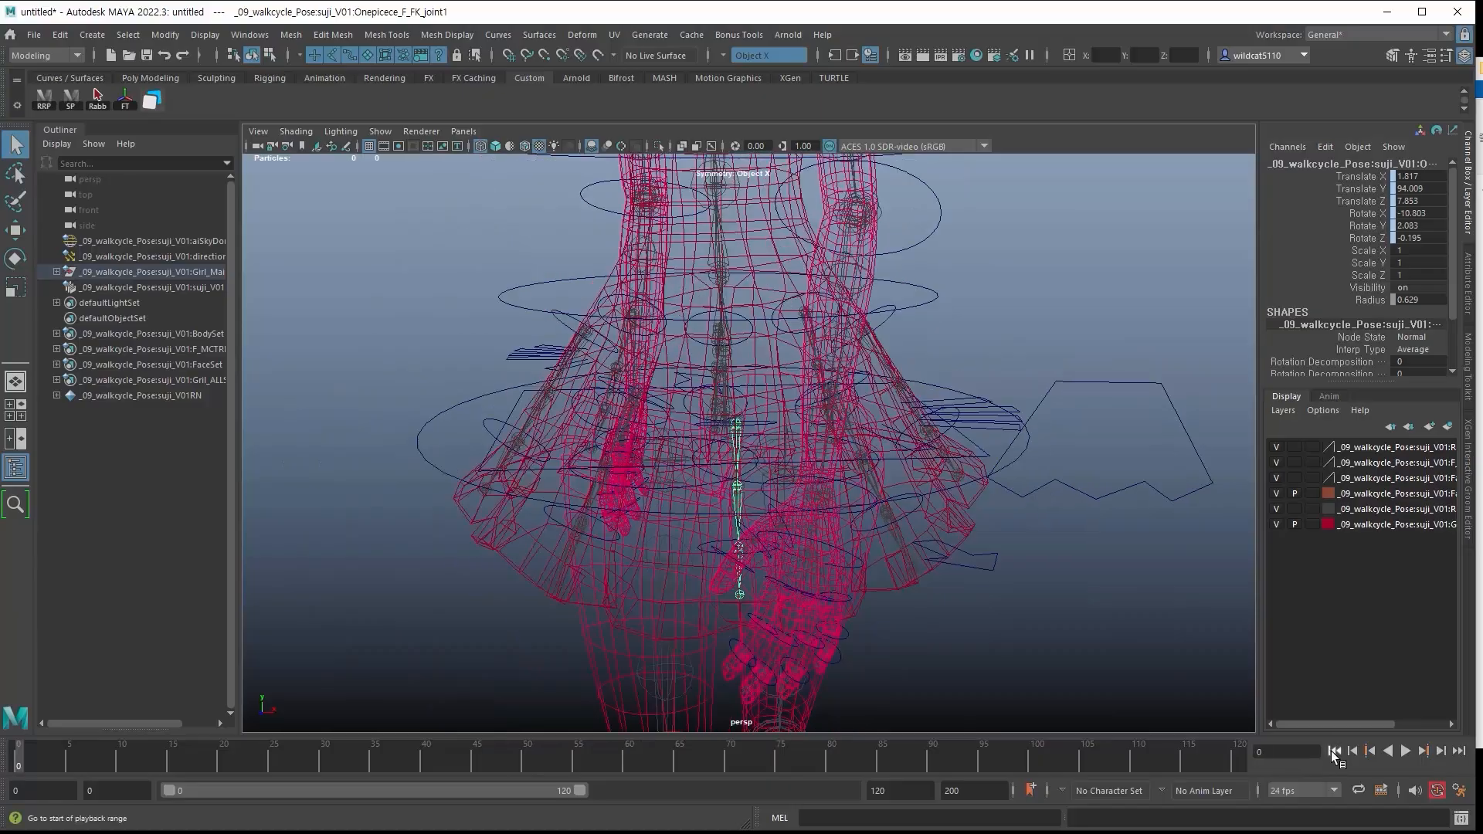
pyautogui.click(1408, 751)
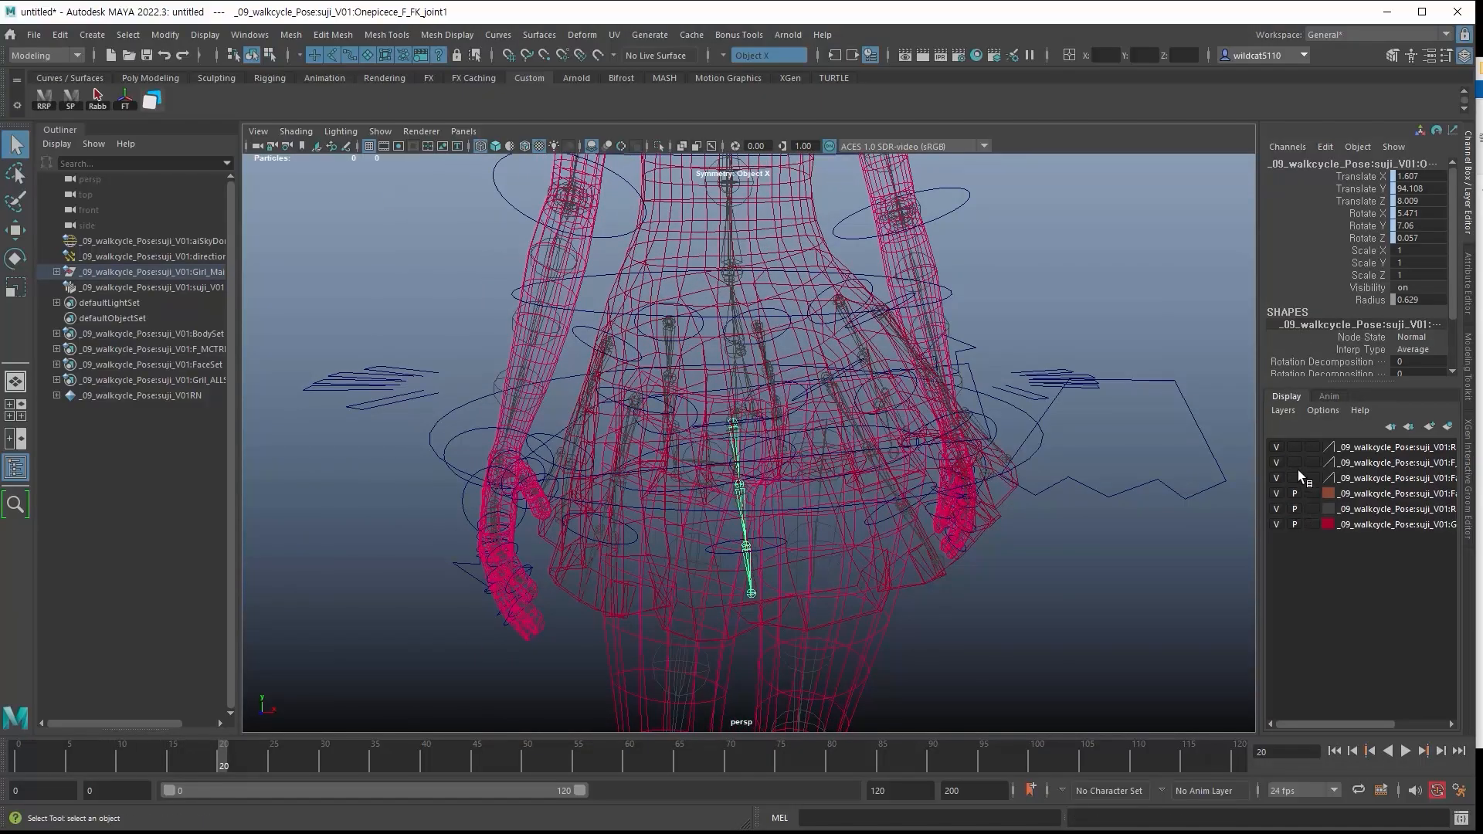
# - Resume the walk cycle playback, examine the skirt joints up close from the front, and stop it
pyautogui.click(1406, 751)
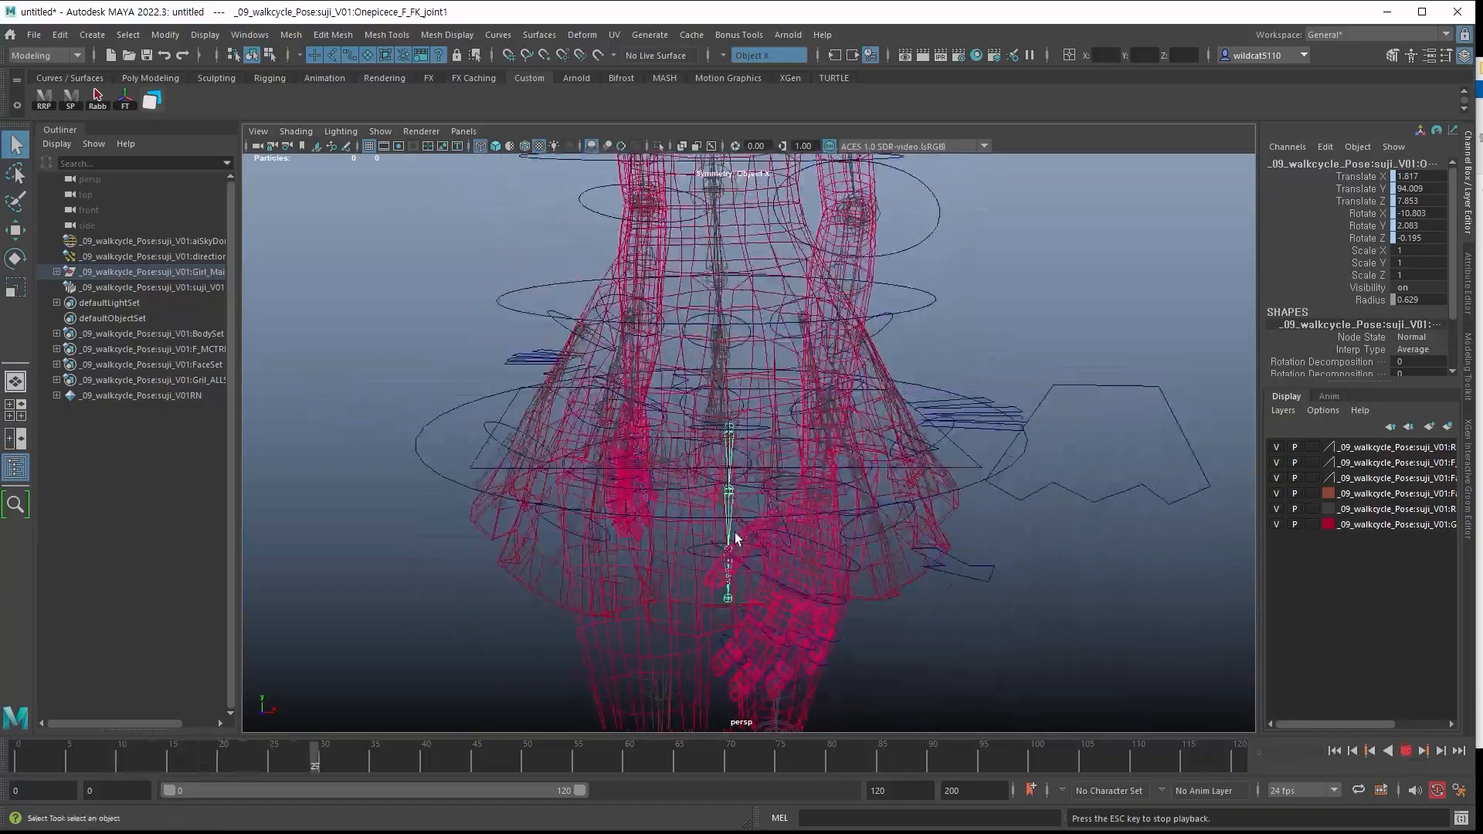
pyautogui.keyDown('alt'); pyautogui.moveTo(792, 546); pyautogui.dragTo(673, 463, button='middle'); pyautogui.keyUp('alt')
pyautogui.keyDown('alt'); pyautogui.moveTo(672, 464); pyautogui.dragTo(844, 533, button='right'); pyautogui.keyUp('alt')
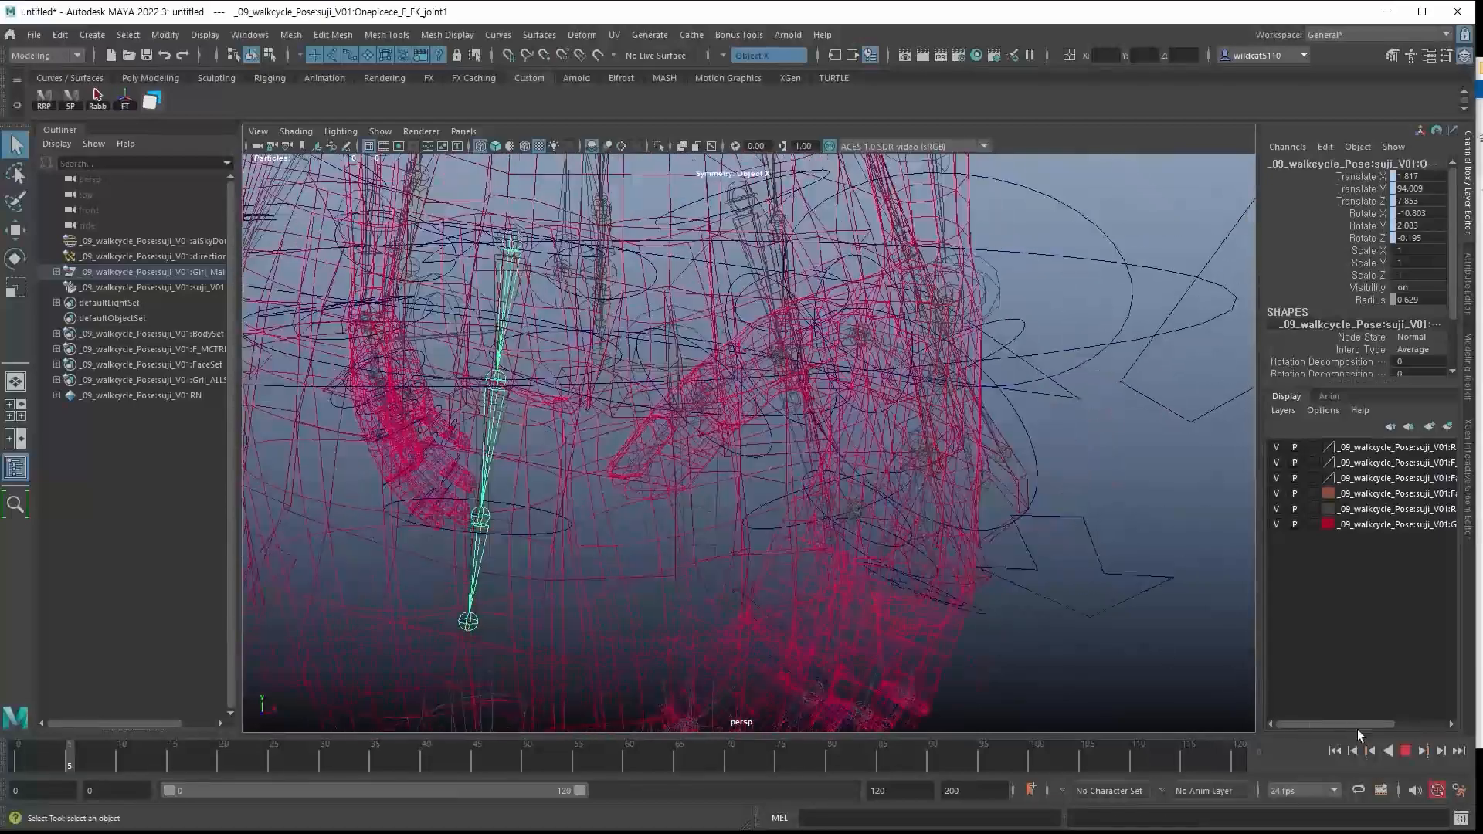
pyautogui.click(1408, 752)
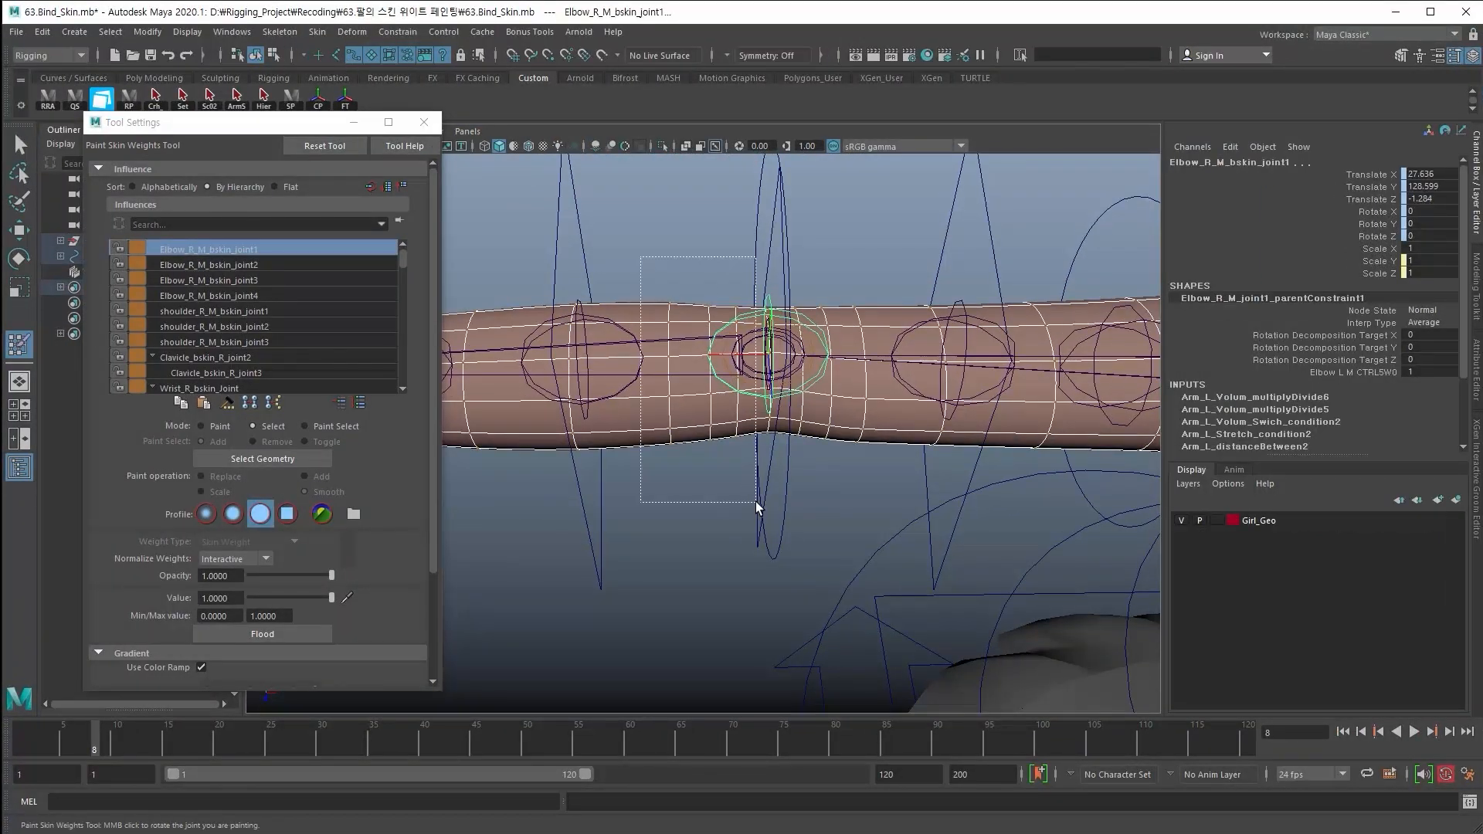
# - Select the vertices beside the right elbow and flood them with an added skin weight of 1 for Elbow_R_M_bskin_joint1
pyautogui.moveTo(773, 503)
pyautogui.mouseDown()
pyautogui.moveTo(755, 511)
pyautogui.moveTo(772, 507)
pyautogui.mouseUp()
pyautogui.keyDown('alt'); pyautogui.moveTo(772, 507); pyautogui.dragTo(595, 313); pyautogui.keyUp('alt')
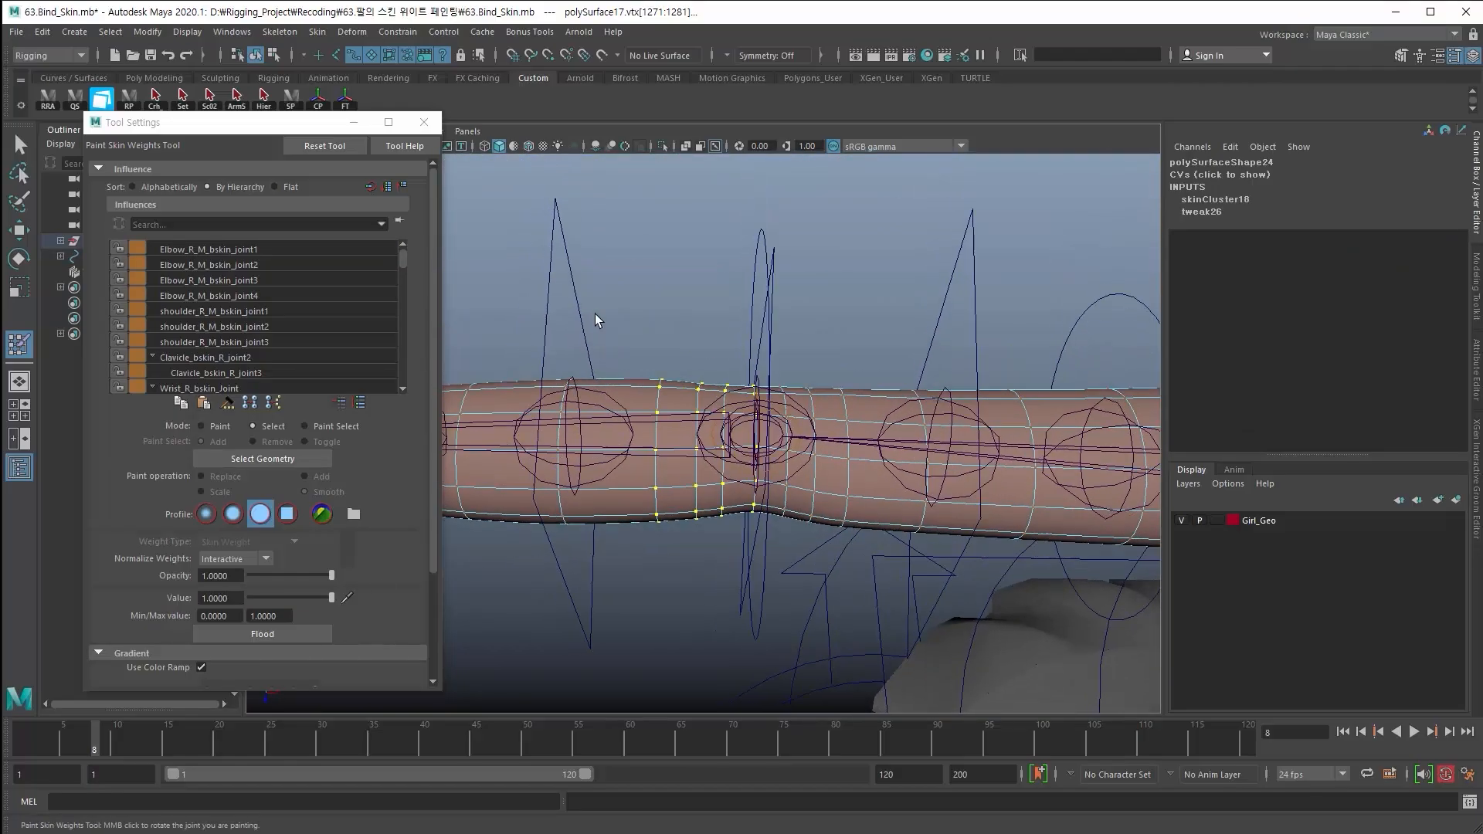
pyautogui.keyDown('alt'); pyautogui.moveTo(653, 603); pyautogui.dragTo(557, 547); pyautogui.keyUp('alt')
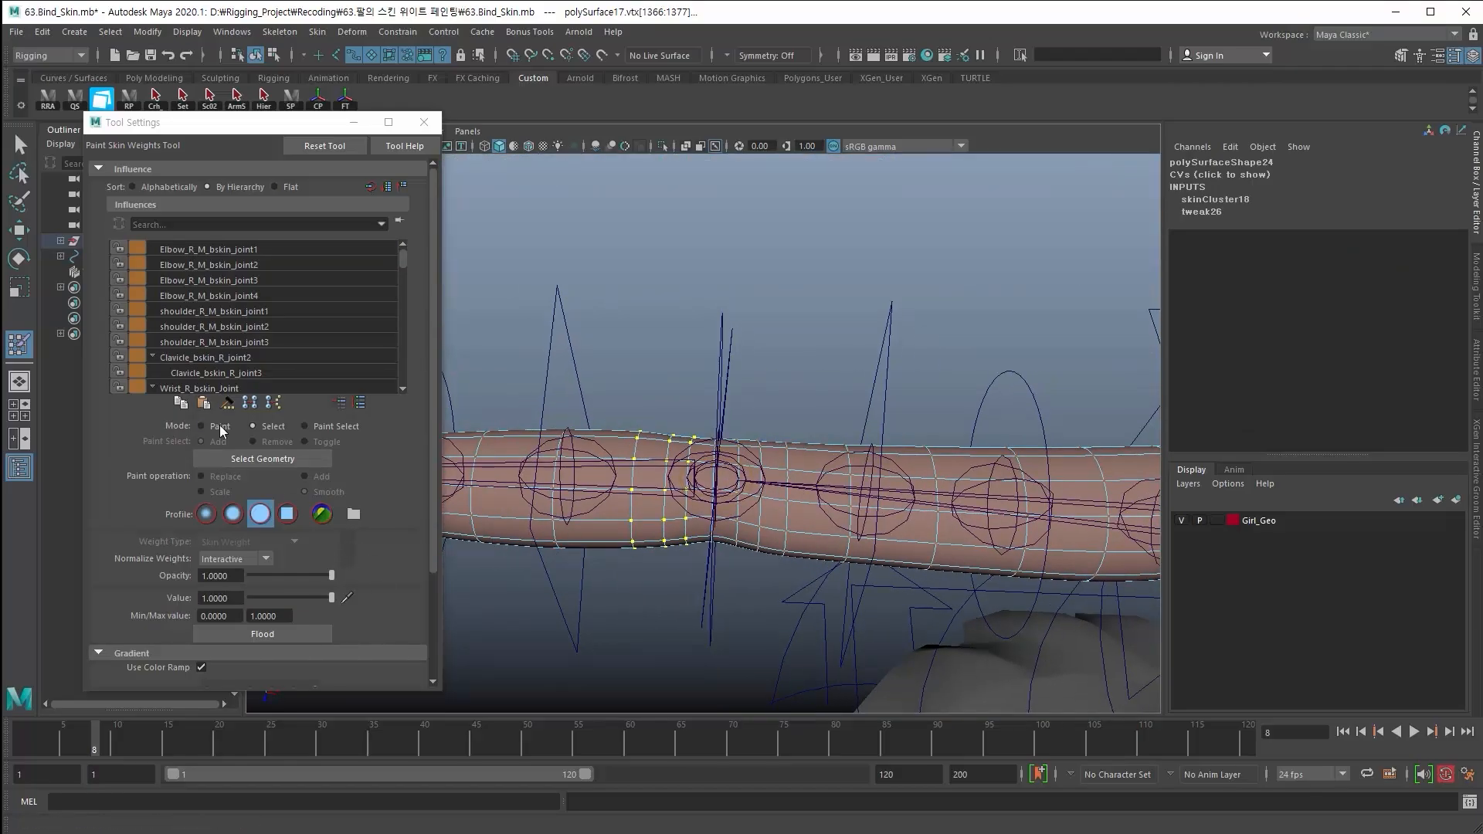
pyautogui.click(219, 428)
pyautogui.keyDown('alt'); pyautogui.moveTo(651, 462); pyautogui.dragTo(672, 359, button='middle'); pyautogui.keyUp('alt')
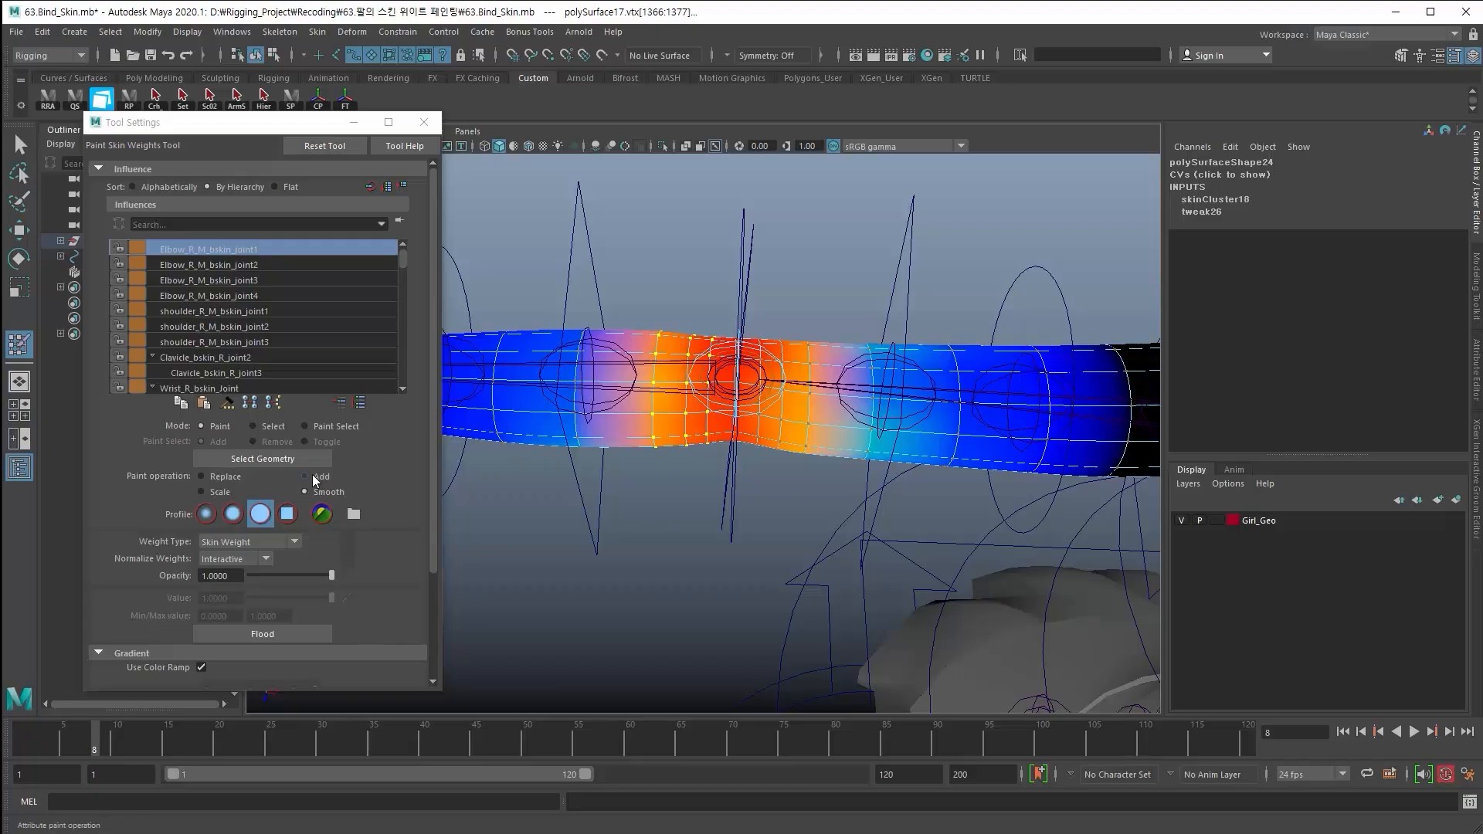
pyautogui.click(313, 480)
pyautogui.scroll(-2, 309, 495)
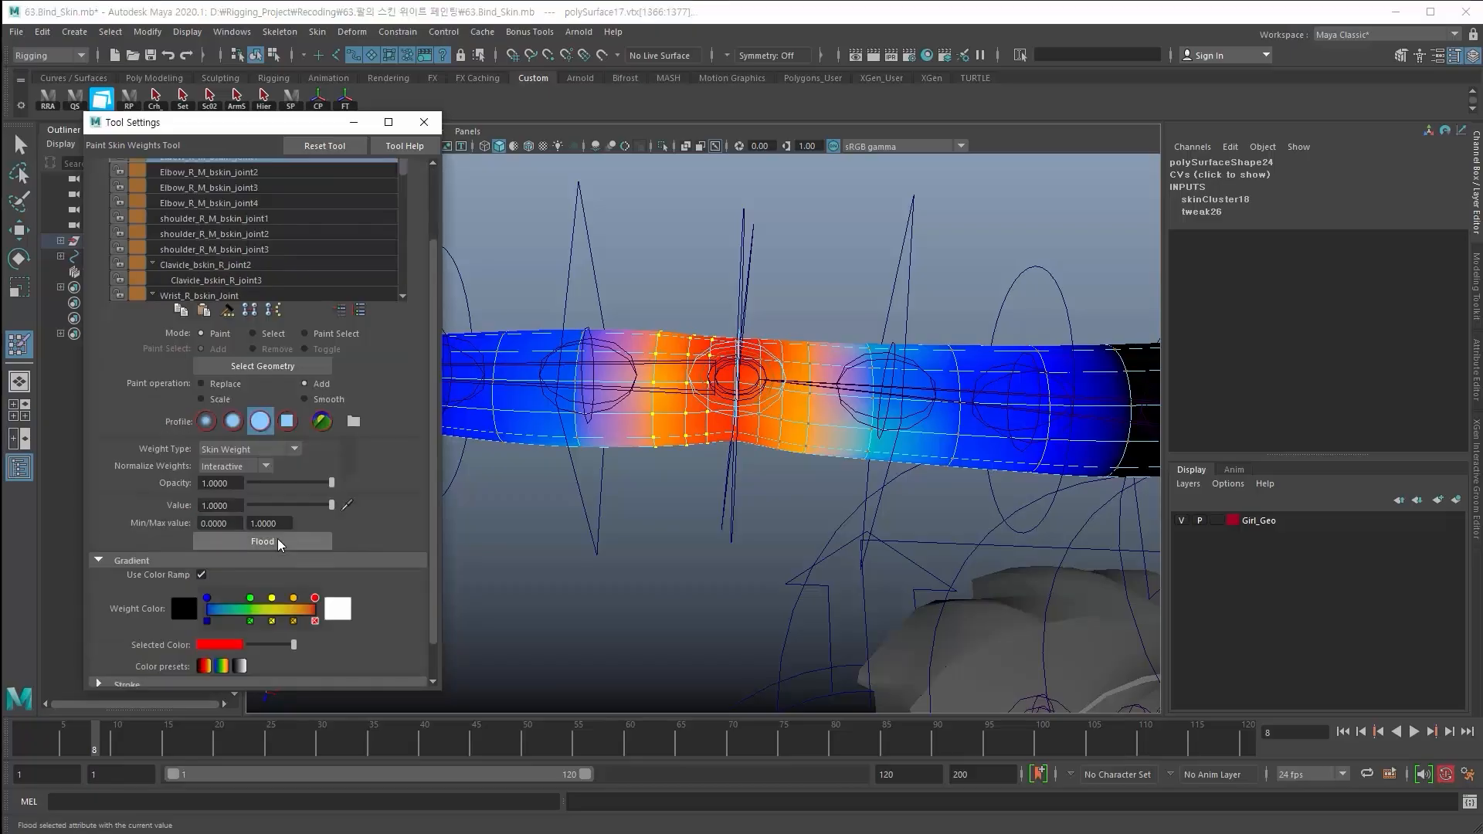
pyautogui.click(279, 544)
# - Choose the shoulder_R_M_bskin_joint3 influence, select the vertex loops beyond the elbow, and flood them with an added weight of 1
pyautogui.keyDown('alt'); pyautogui.moveTo(684, 387); pyautogui.dragTo(765, 359); pyautogui.keyUp('alt')
pyautogui.moveTo(786, 356); pyautogui.dragTo(788, 313, button='right')
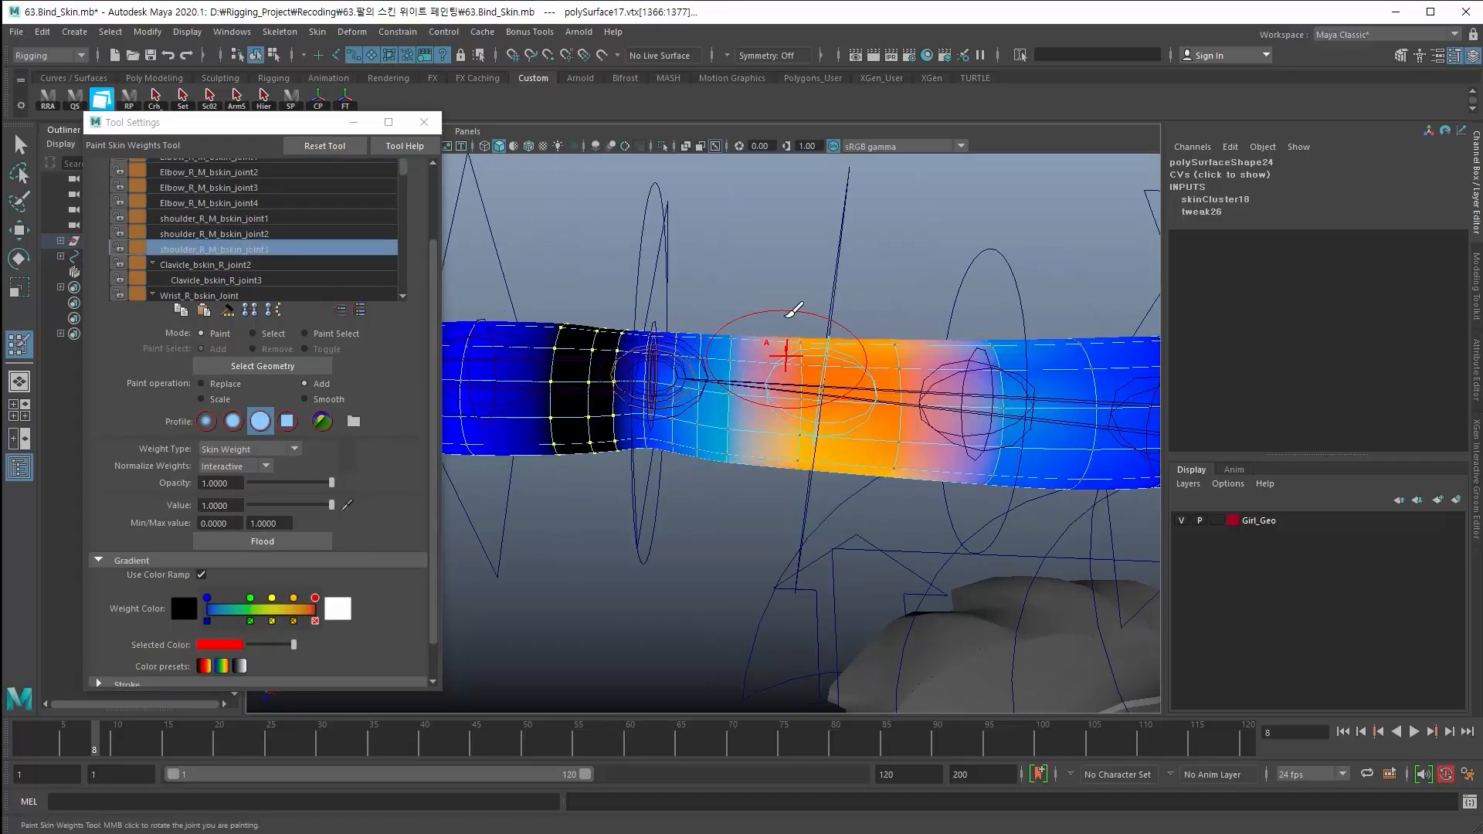
pyautogui.click(268, 333)
pyautogui.moveTo(662, 285); pyautogui.dragTo(819, 535)
pyautogui.moveTo(711, 425)
pyautogui.keyDown('alt'); pyautogui.mouseDown()
pyautogui.moveTo(689, 514)
pyautogui.moveTo(681, 417)
pyautogui.moveTo(652, 503)
pyautogui.moveTo(680, 495)
pyautogui.mouseUp(); pyautogui.keyUp('alt')
pyautogui.click(201, 333)
pyautogui.click(263, 541)
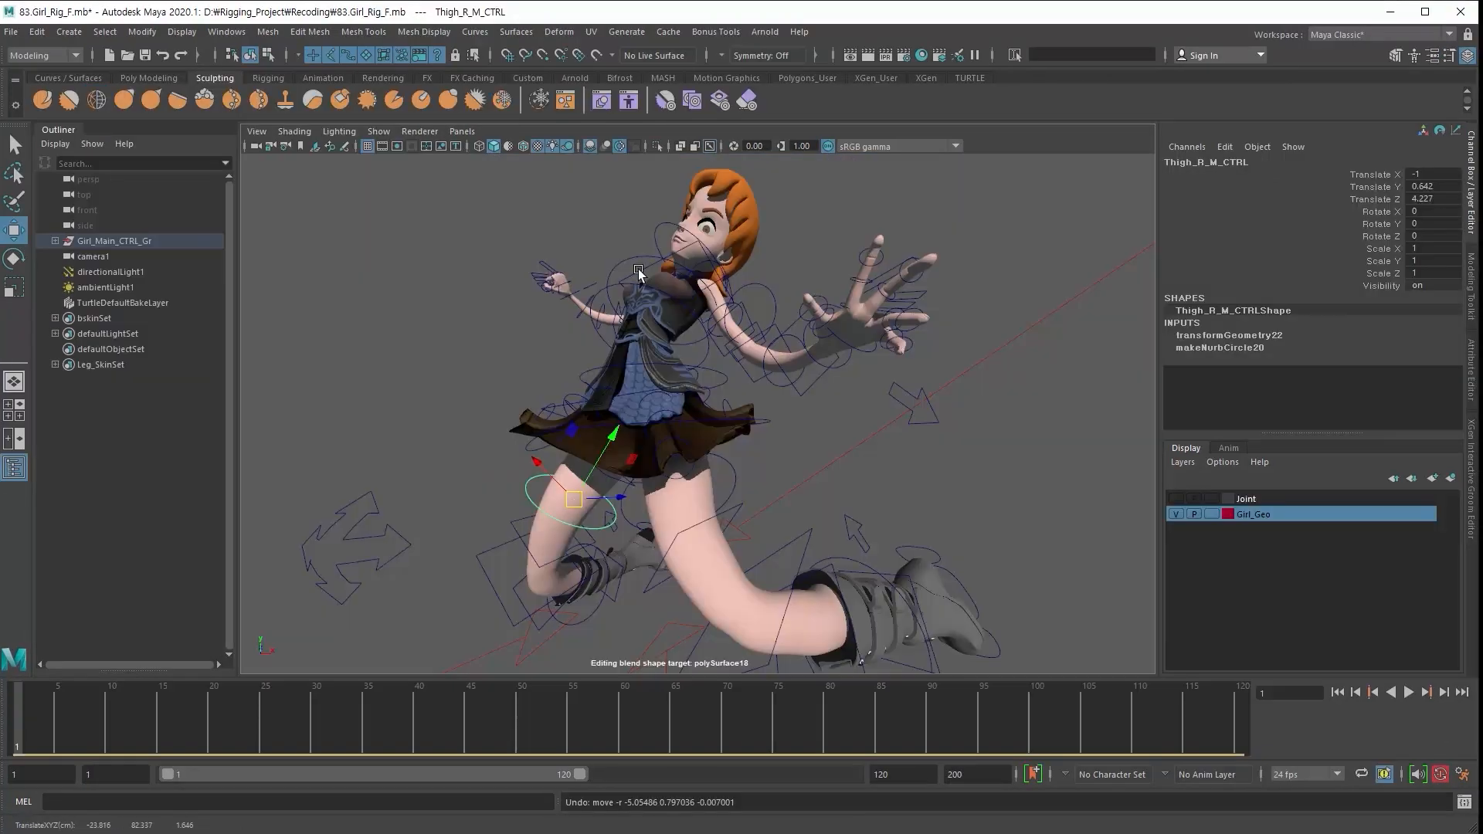
# - Select the front skirt controller Onepicece_F_FK_CTRL2 and show its rotation manipulator
pyautogui.click(446, 509)
pyautogui.click(545, 421)
pyautogui.click(547, 415)
pyautogui.click(462, 522)
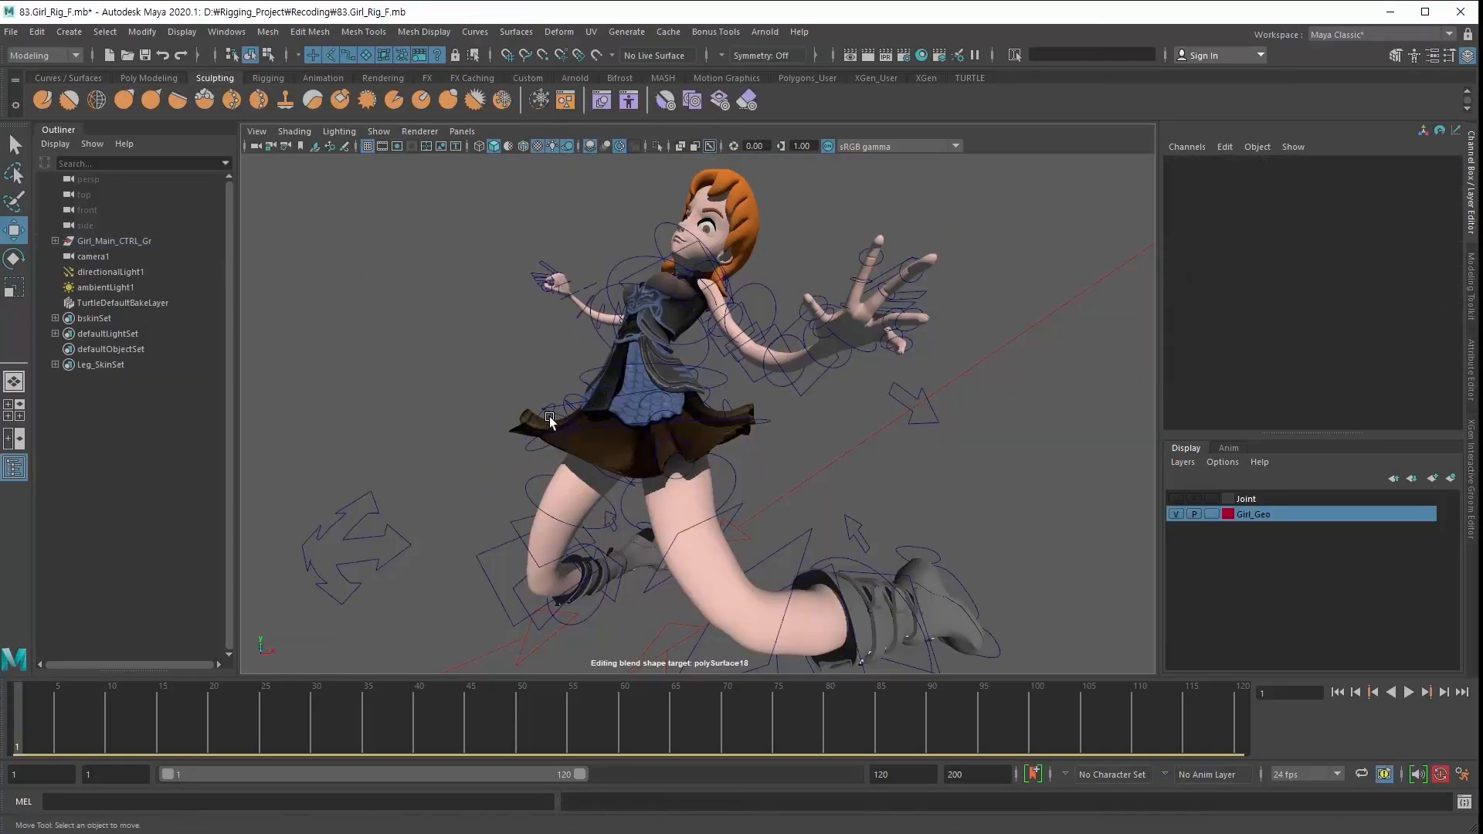
pyautogui.click(547, 414)
pyautogui.press('e')
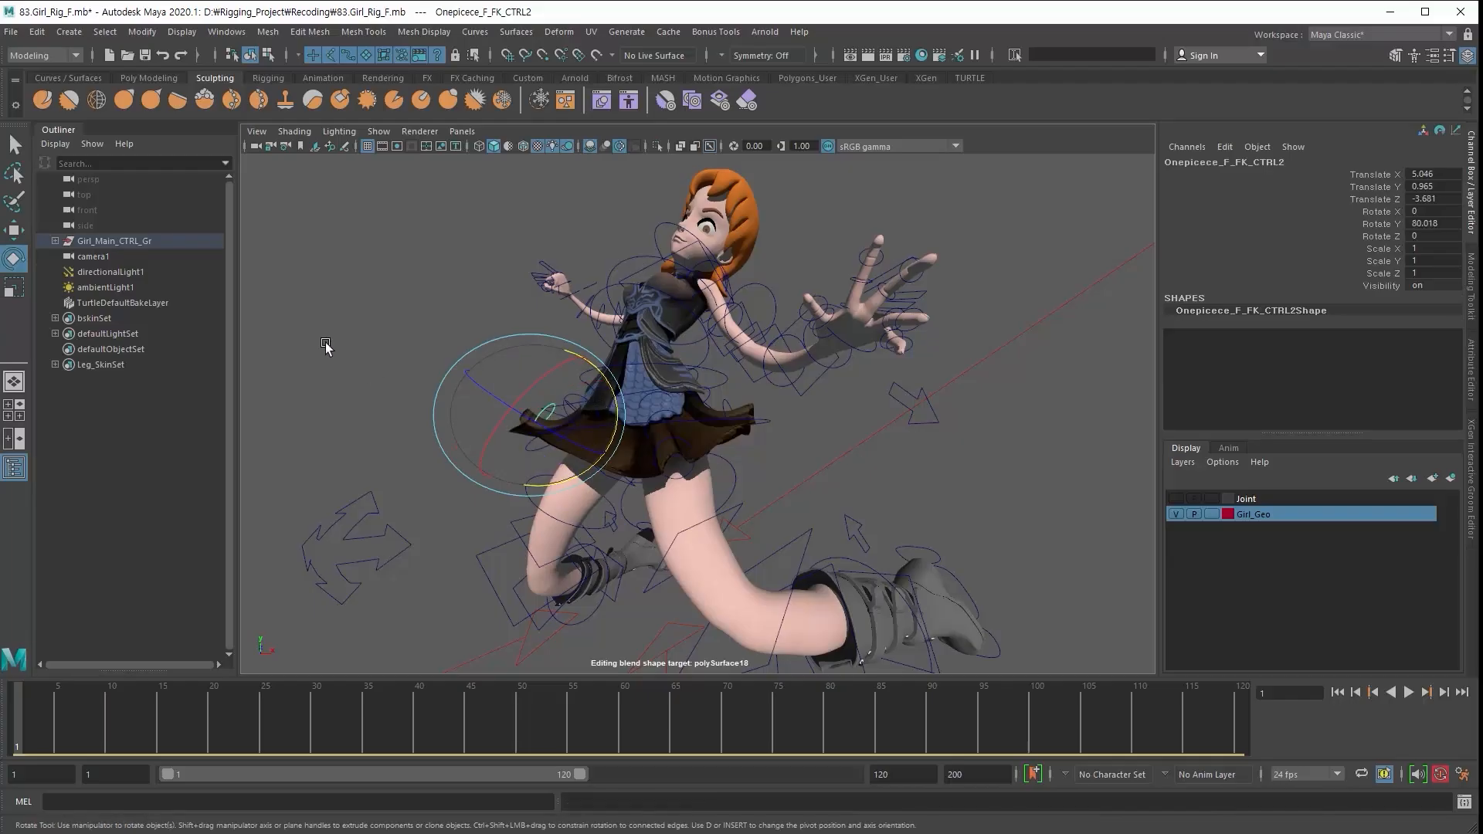
pyautogui.click(324, 345)
# - Move the controller at the extended leg's boot slightly downward
pyautogui.click(859, 566)
pyautogui.press('w')
pyautogui.moveTo(850, 626)
pyautogui.mouseDown()
pyautogui.moveTo(848, 576)
pyautogui.moveTo(883, 739)
pyautogui.moveTo(850, 651)
pyautogui.mouseUp()
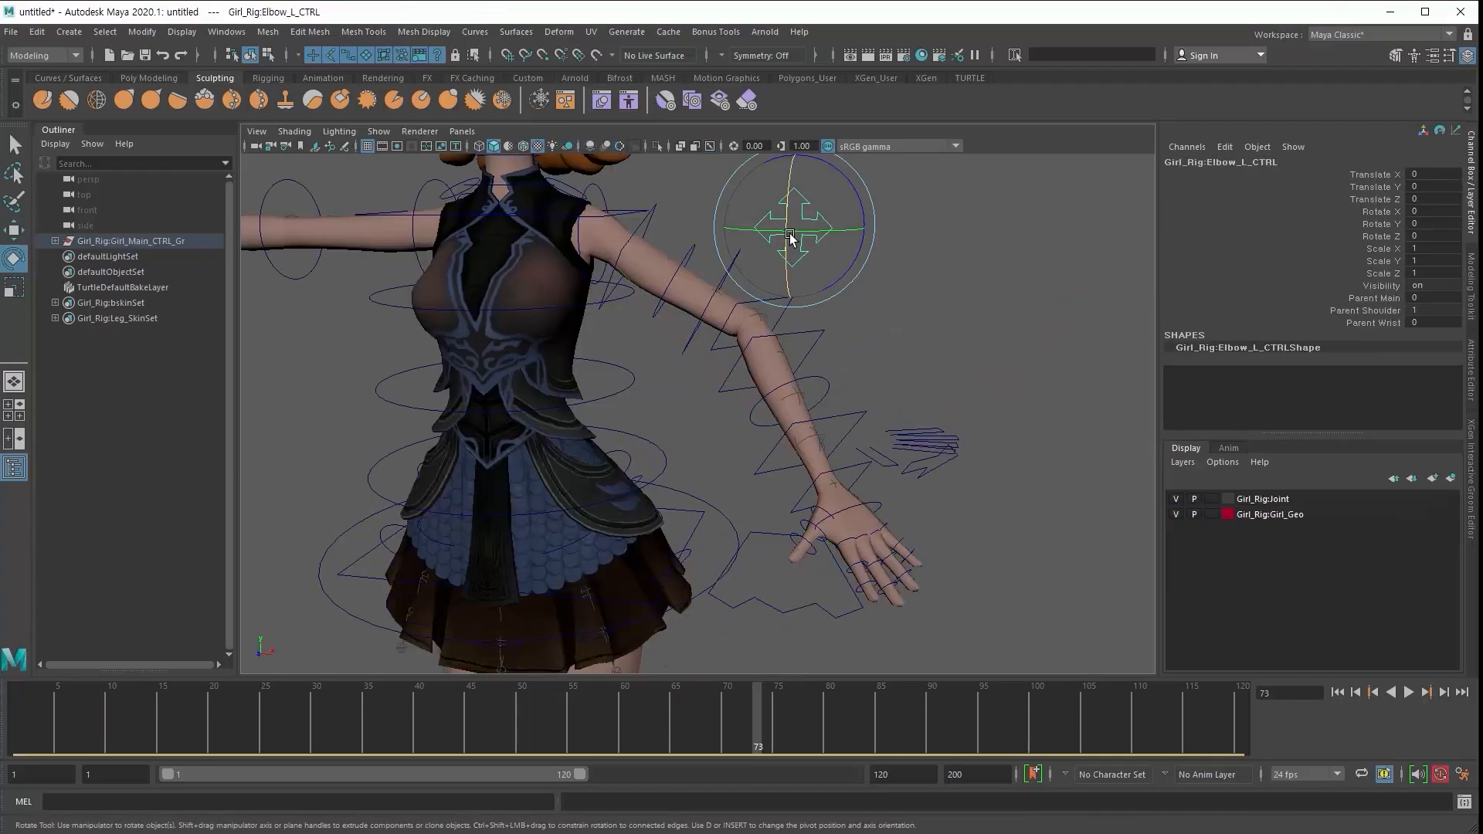
# - Try moving the left elbow controller Elbow_L_CTRL down toward the elbow, and undo the move
pyautogui.press('w')
pyautogui.moveTo(792, 232); pyautogui.dragTo(757, 311)
pyautogui.hotkey('ctrl', 'z')
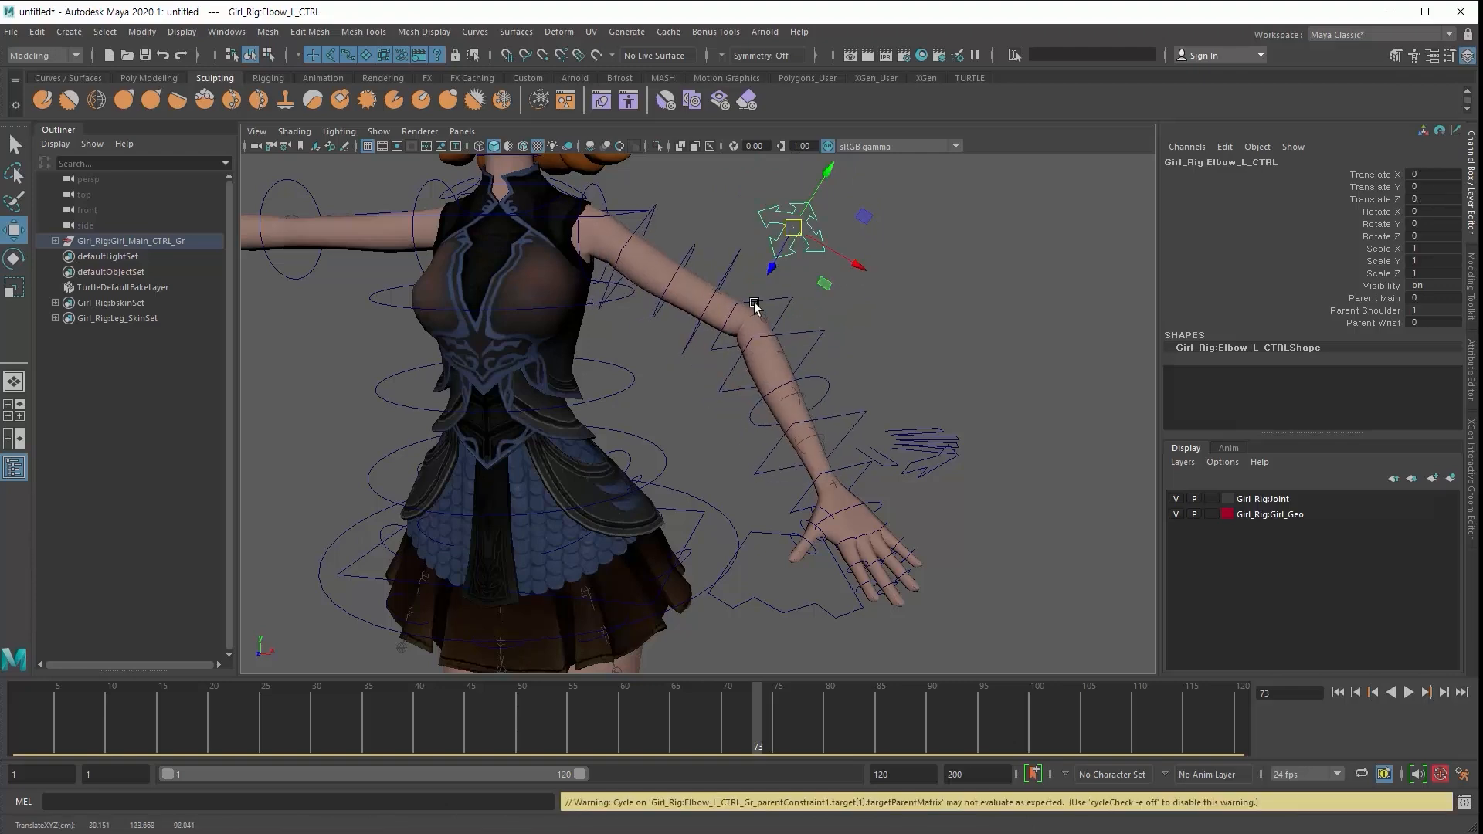
# - Switch the left arm to FK by raising the IK KF attribute on its IK_KF_CTRL1 controller
pyautogui.click(755, 304)
pyautogui.keyDown('alt'); pyautogui.moveTo(650, 409); pyautogui.dragTo(678, 422, button='middle'); pyautogui.keyUp('alt')
pyautogui.click(896, 462)
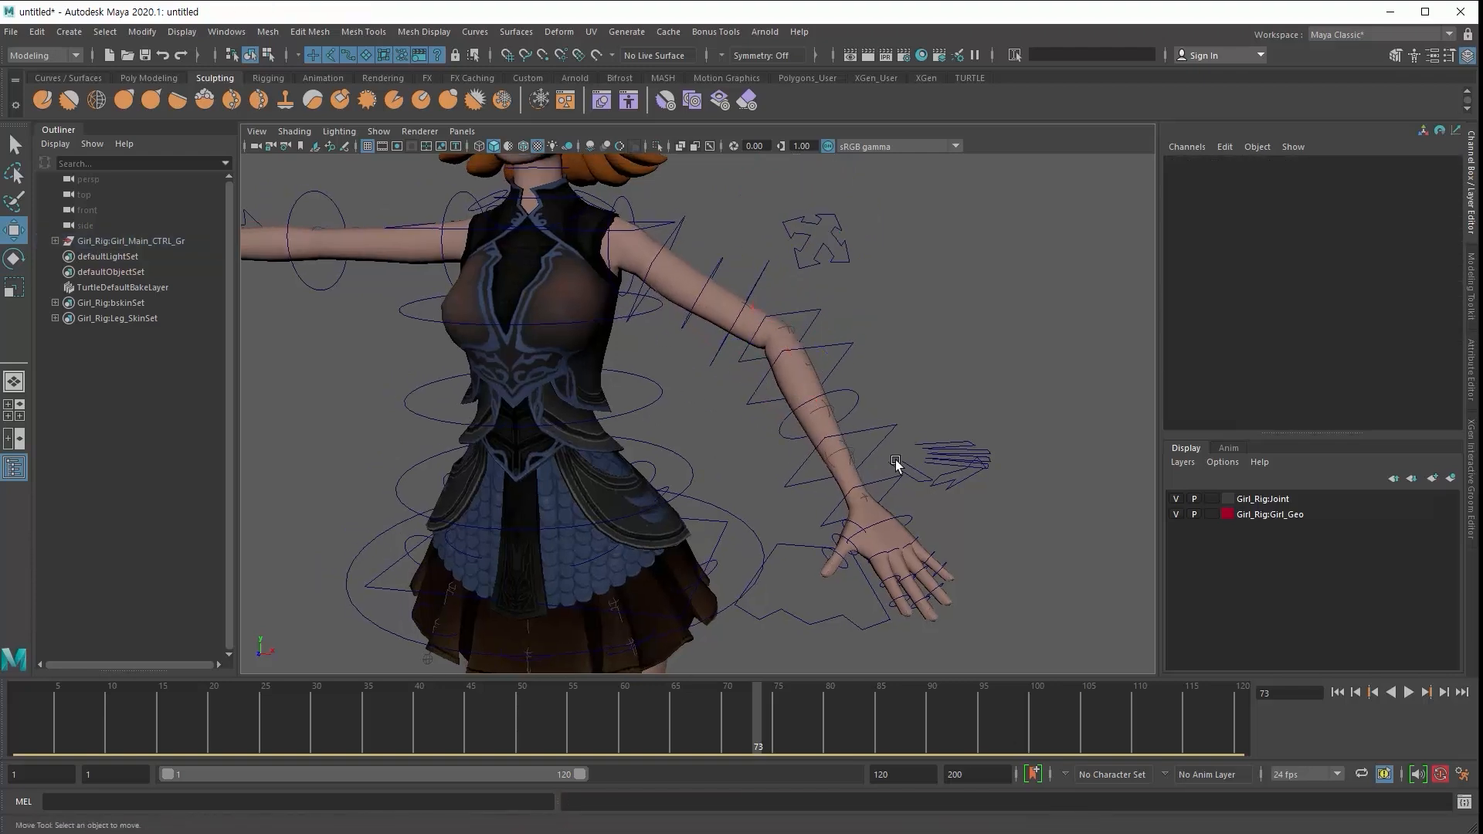
pyautogui.click(815, 242)
pyautogui.click(949, 477)
pyautogui.click(1390, 299)
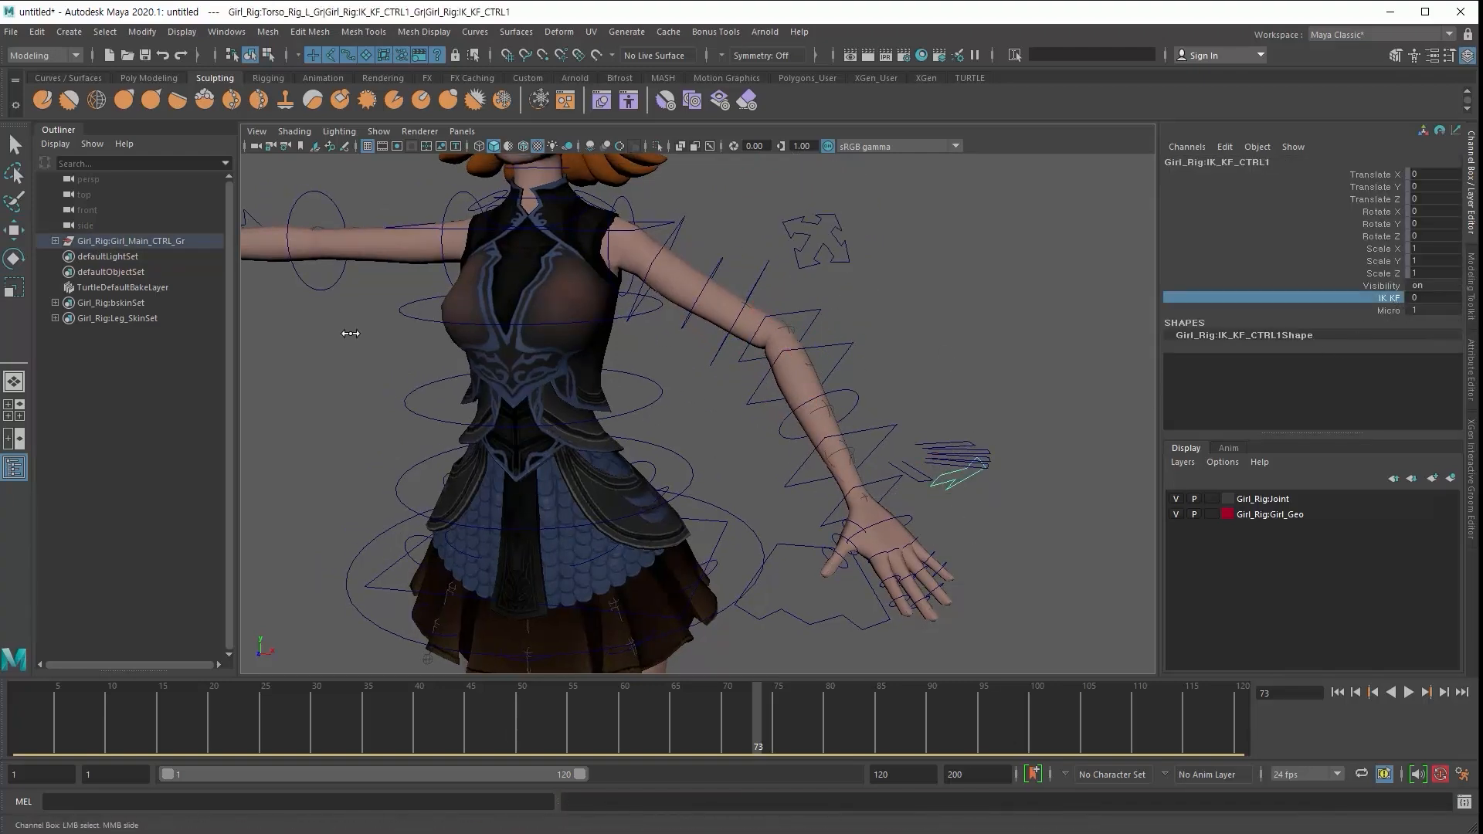
pyautogui.moveTo(350, 334); pyautogui.dragTo(695, 339, button='middle')
# - Select the left wrist controller Wrist_L_FK_CTRL and rotate the hand with it
pyautogui.keyDown('alt'); pyautogui.moveTo(718, 340); pyautogui.dragTo(887, 345); pyautogui.keyUp('alt')
pyautogui.keyDown('alt'); pyautogui.moveTo(556, 402); pyautogui.dragTo(689, 381, button='right'); pyautogui.keyUp('alt')
pyautogui.click(689, 383)
pyautogui.press('w')
pyautogui.keyDown('alt'); pyautogui.moveTo(680, 394); pyautogui.dragTo(636, 445); pyautogui.keyUp('alt')
pyautogui.press('e')
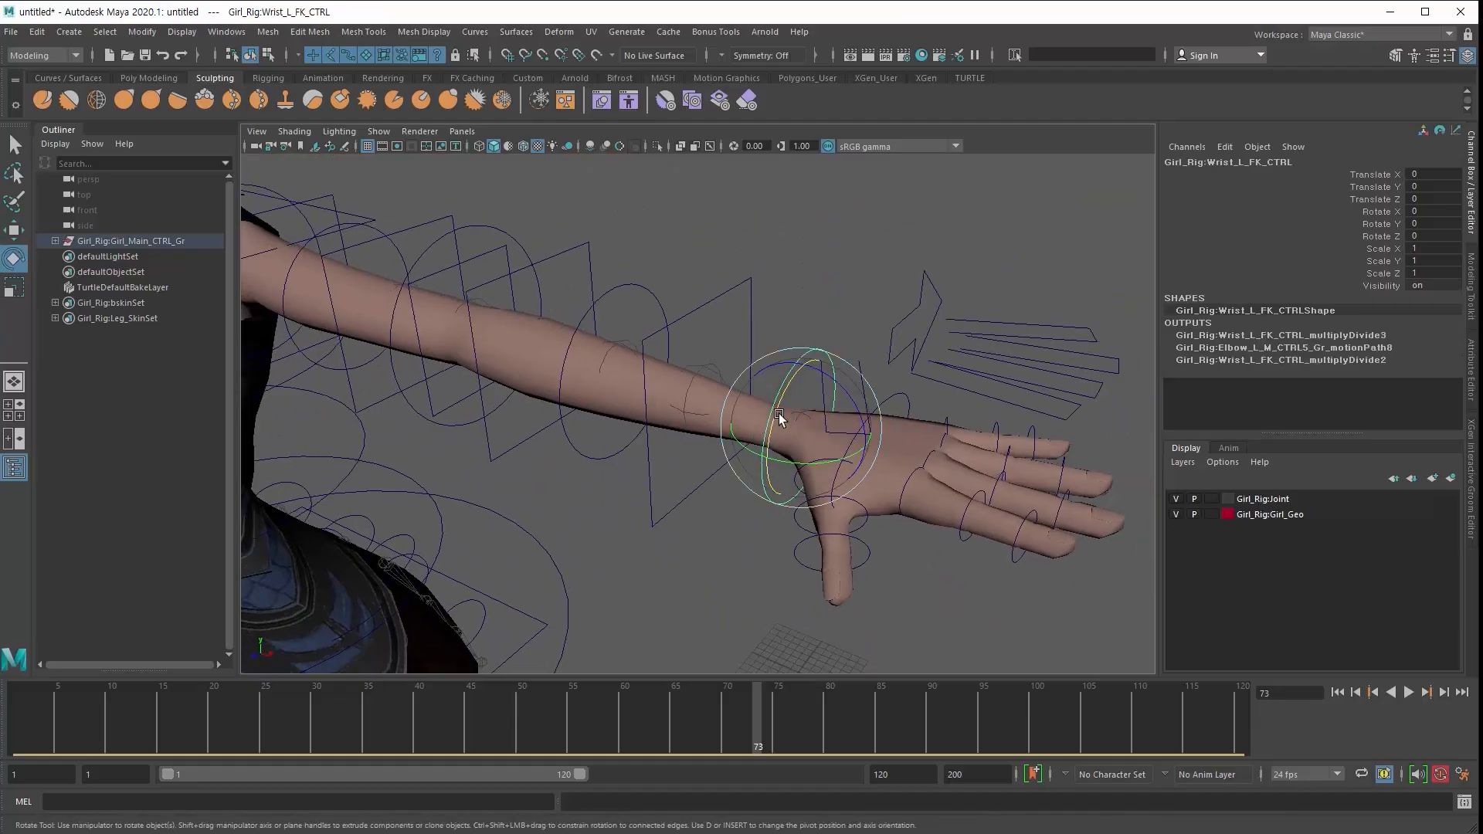
pyautogui.moveTo(778, 418); pyautogui.dragTo(781, 448)
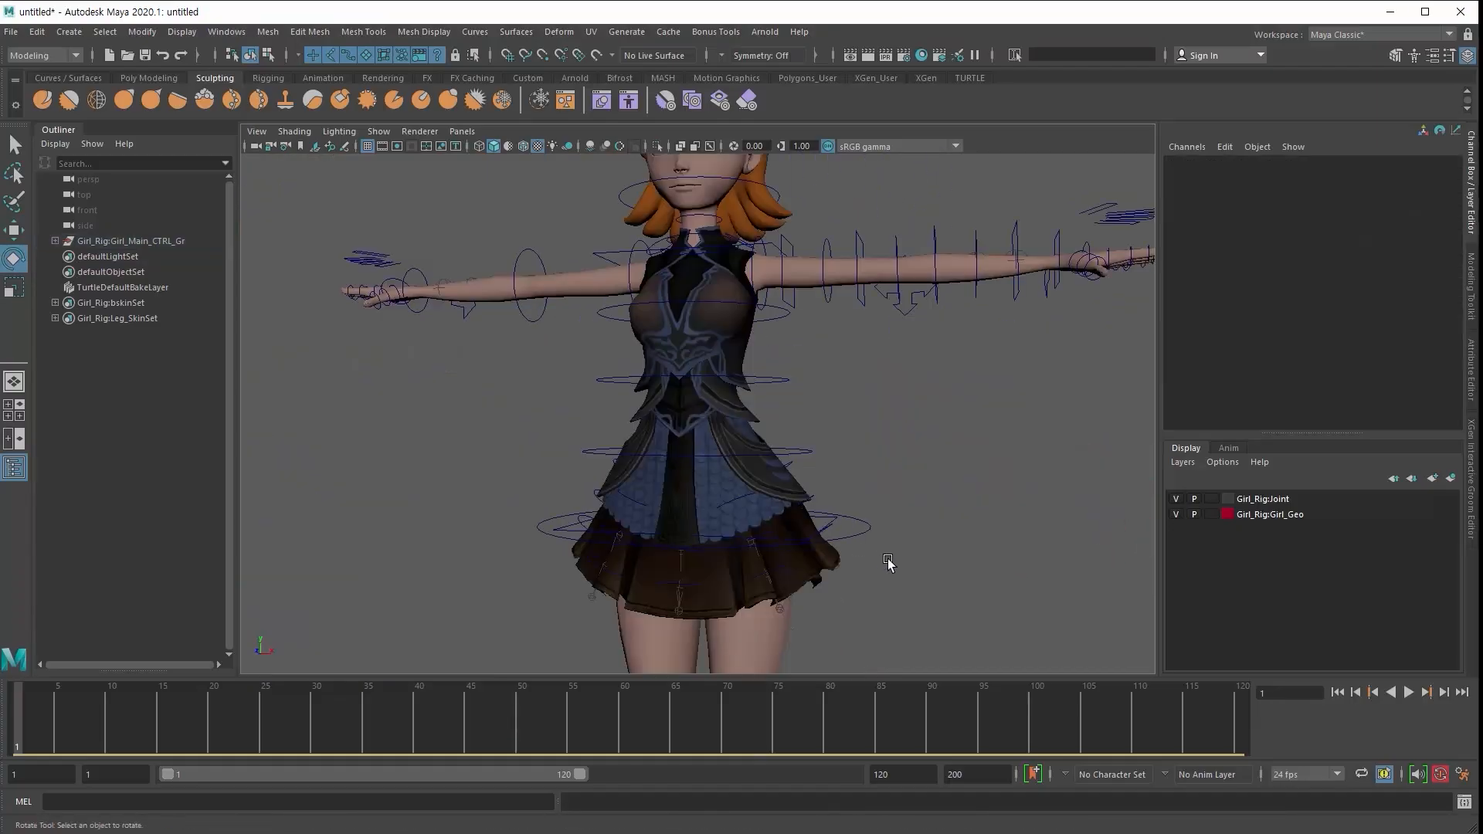
# - Play the main controller's keyed movement from frame 1 and examine the skirt dynamics up close
pyautogui.click(868, 532)
pyautogui.click(1360, 298)
pyautogui.keyDown('alt'); pyautogui.moveTo(792, 560); pyautogui.dragTo(659, 549, button='right'); pyautogui.keyUp('alt')
pyautogui.keyDown('alt'); pyautogui.moveTo(659, 550); pyautogui.dragTo(653, 410, button='middle'); pyautogui.keyUp('alt')
pyautogui.keyDown('alt'); pyautogui.moveTo(653, 409); pyautogui.dragTo(489, 503); pyautogui.keyUp('alt')
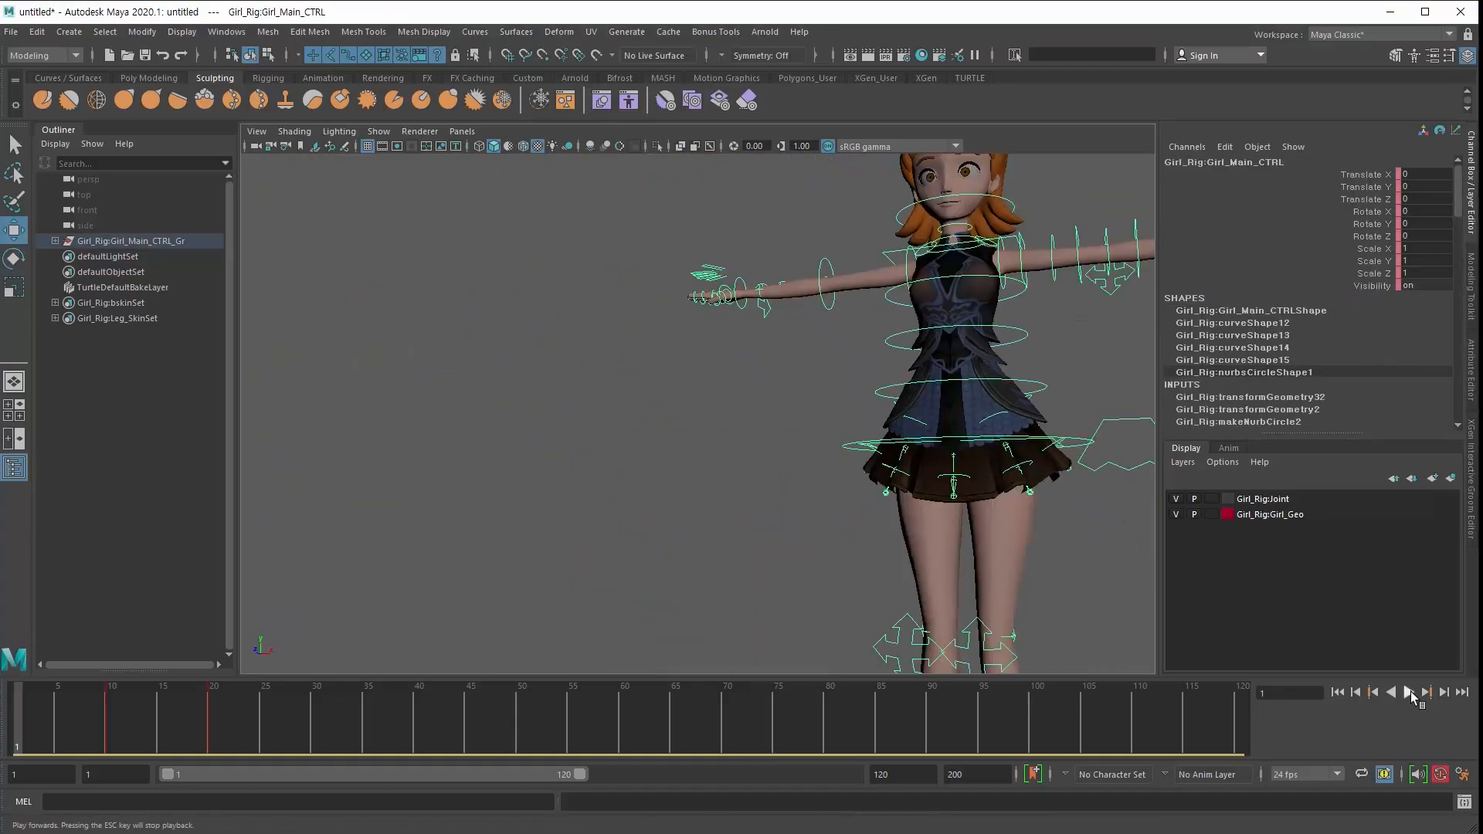
pyautogui.click(1410, 693)
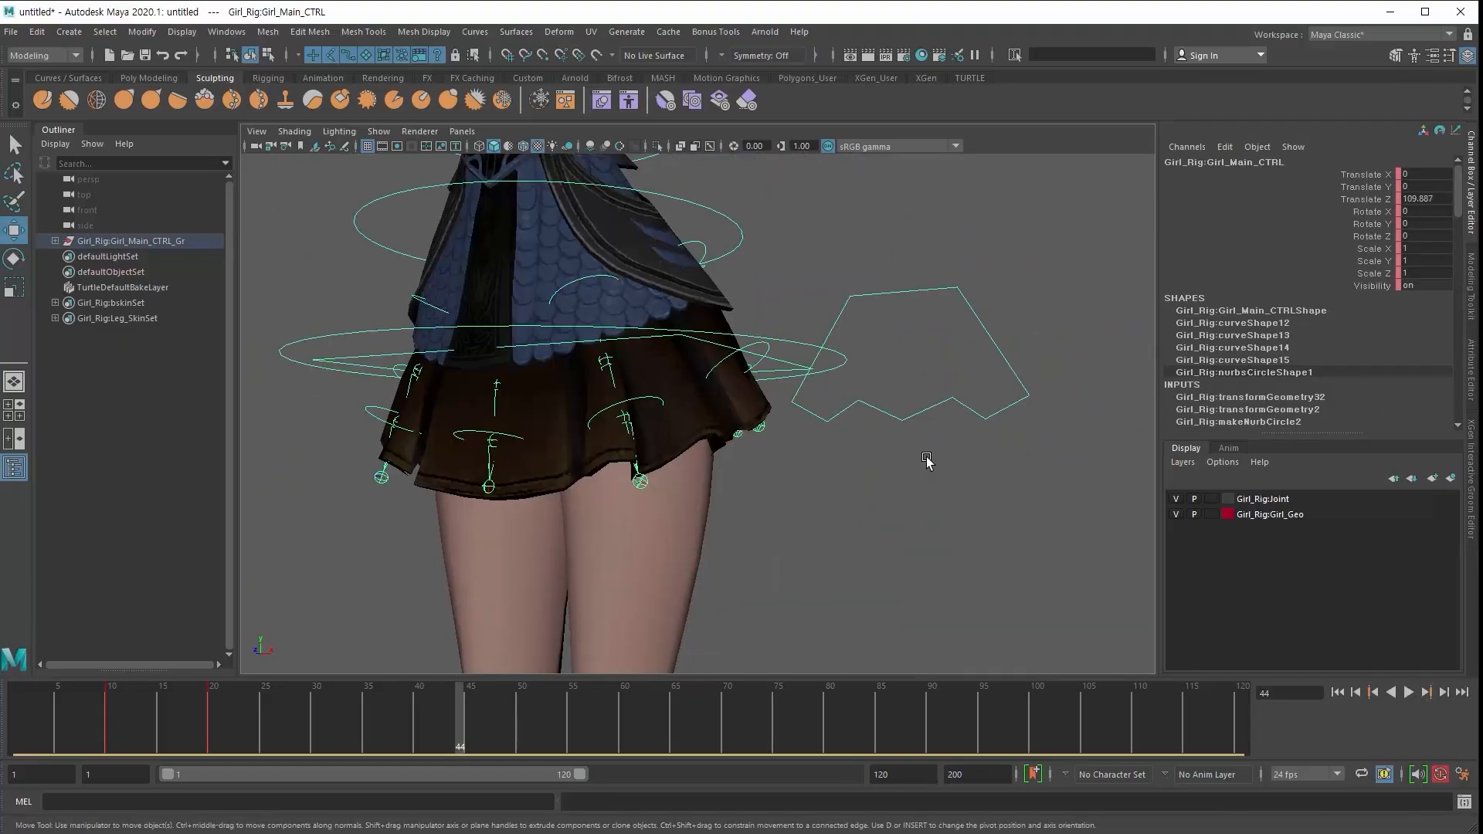
pyautogui.click(606, 460)
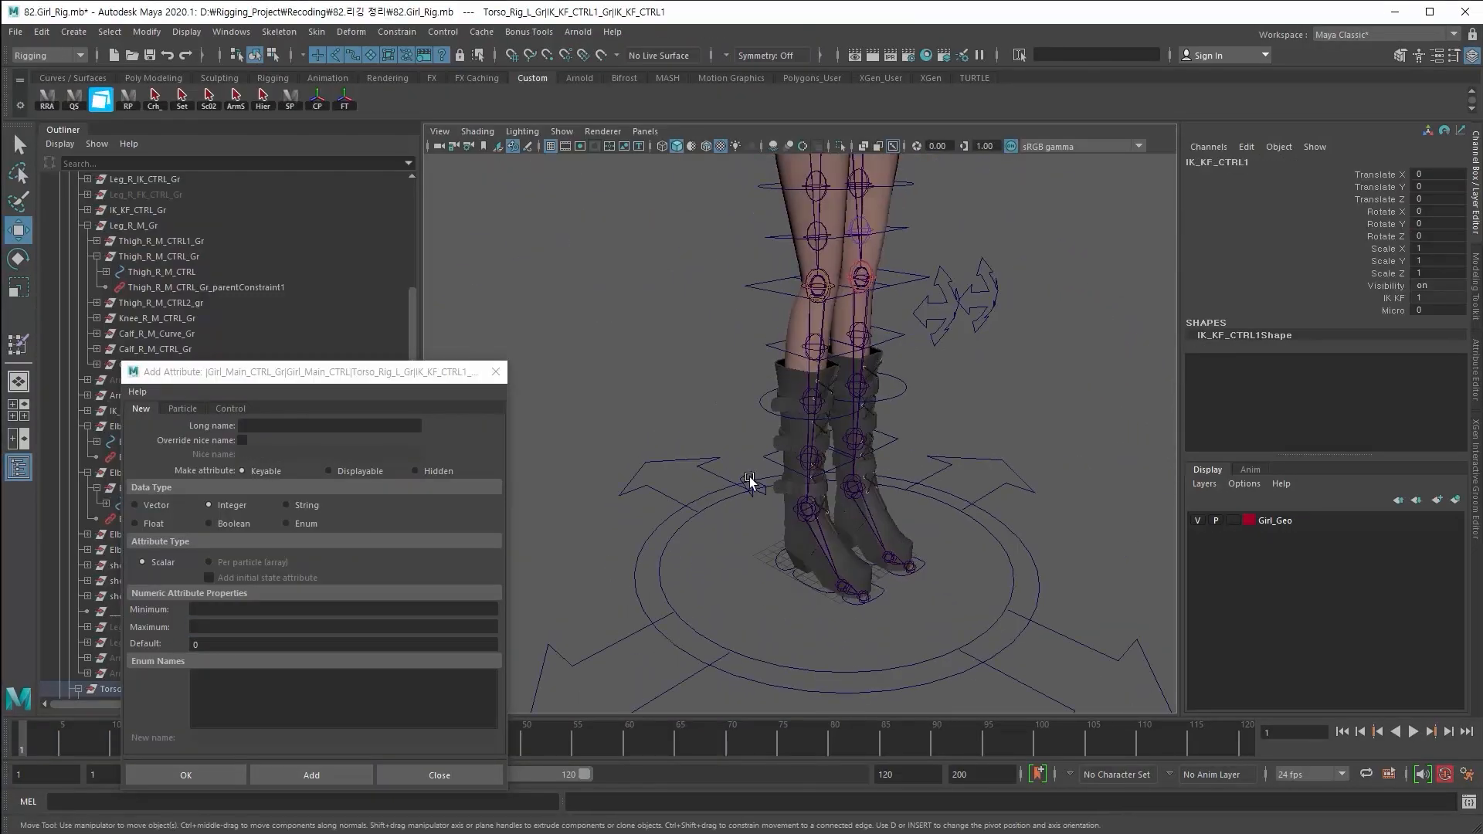
# - Define a new keyable integer attribute named Micro on IK_KF_CTRL1, with minimum 0 and maximum 1
pyautogui.click(747, 480)
pyautogui.click(277, 424)
pyautogui.write('Micro')
pyautogui.click(202, 610)
pyautogui.write('0')
pyautogui.click(203, 627)
pyautogui.write('1')
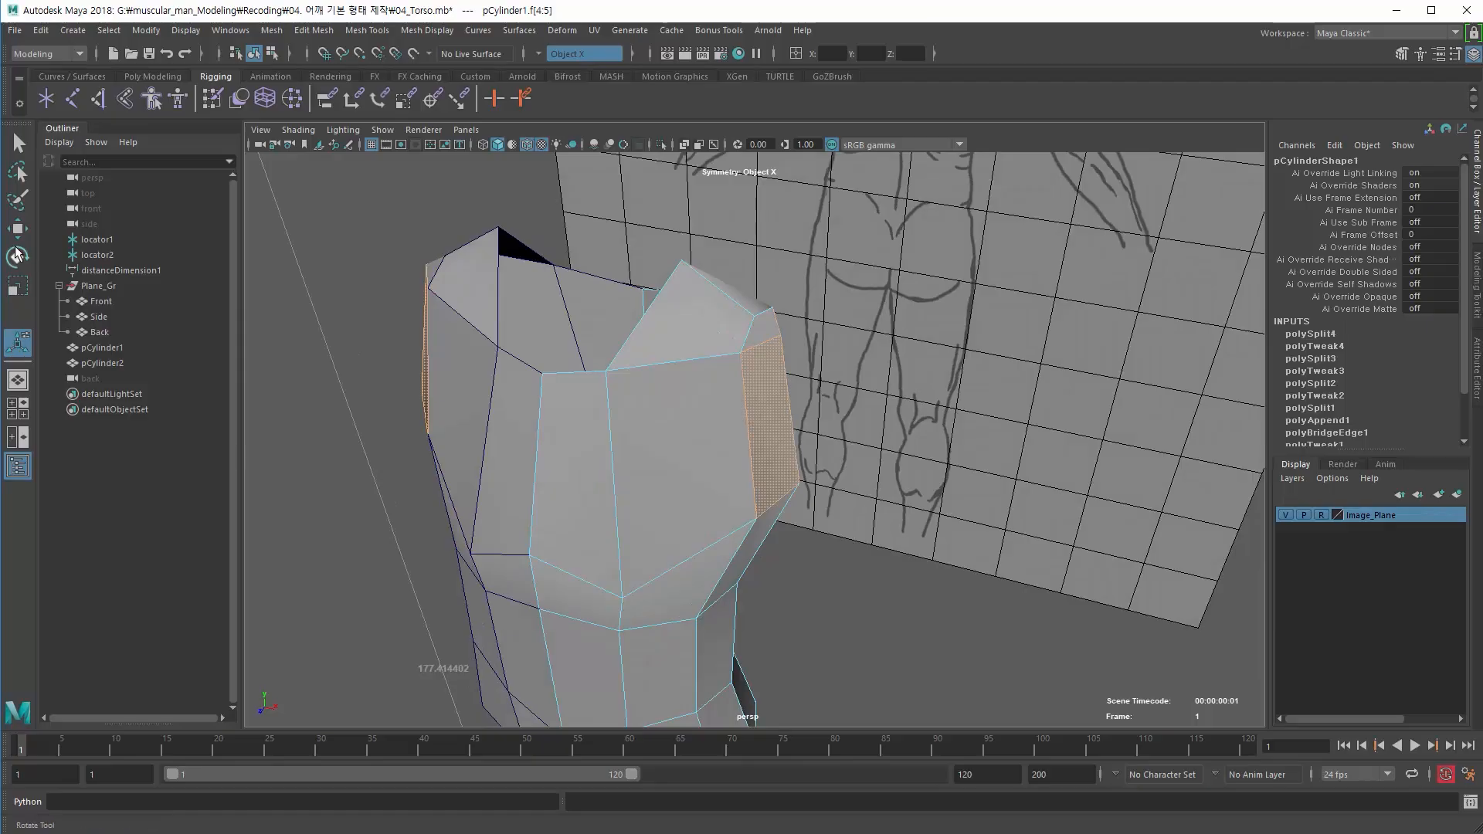
# - Turn off Object X symmetry in the Move tool's settings and close them
pyautogui.doubleClick(14, 236)
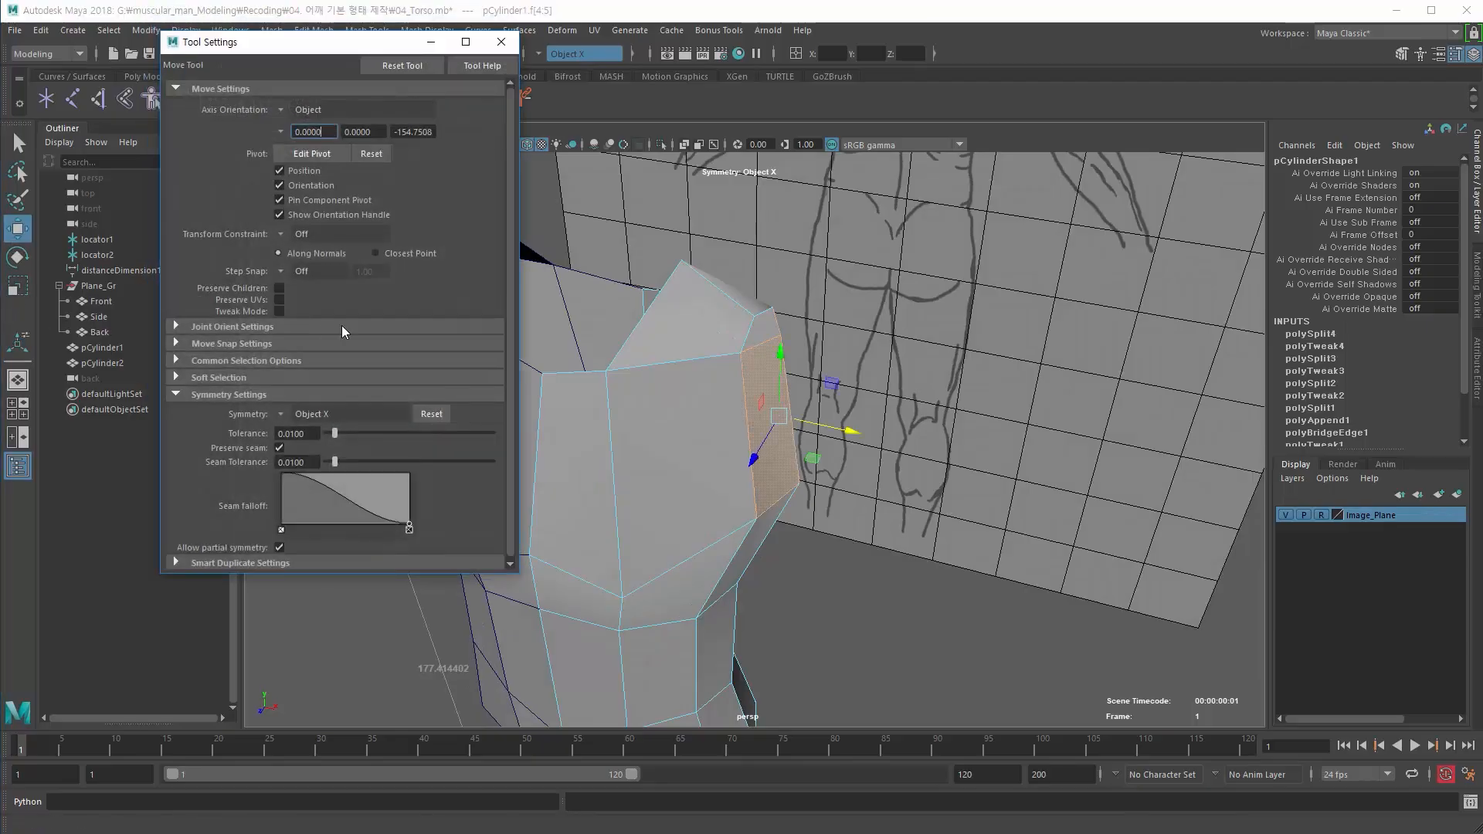
pyautogui.click(280, 416)
pyautogui.click(300, 422)
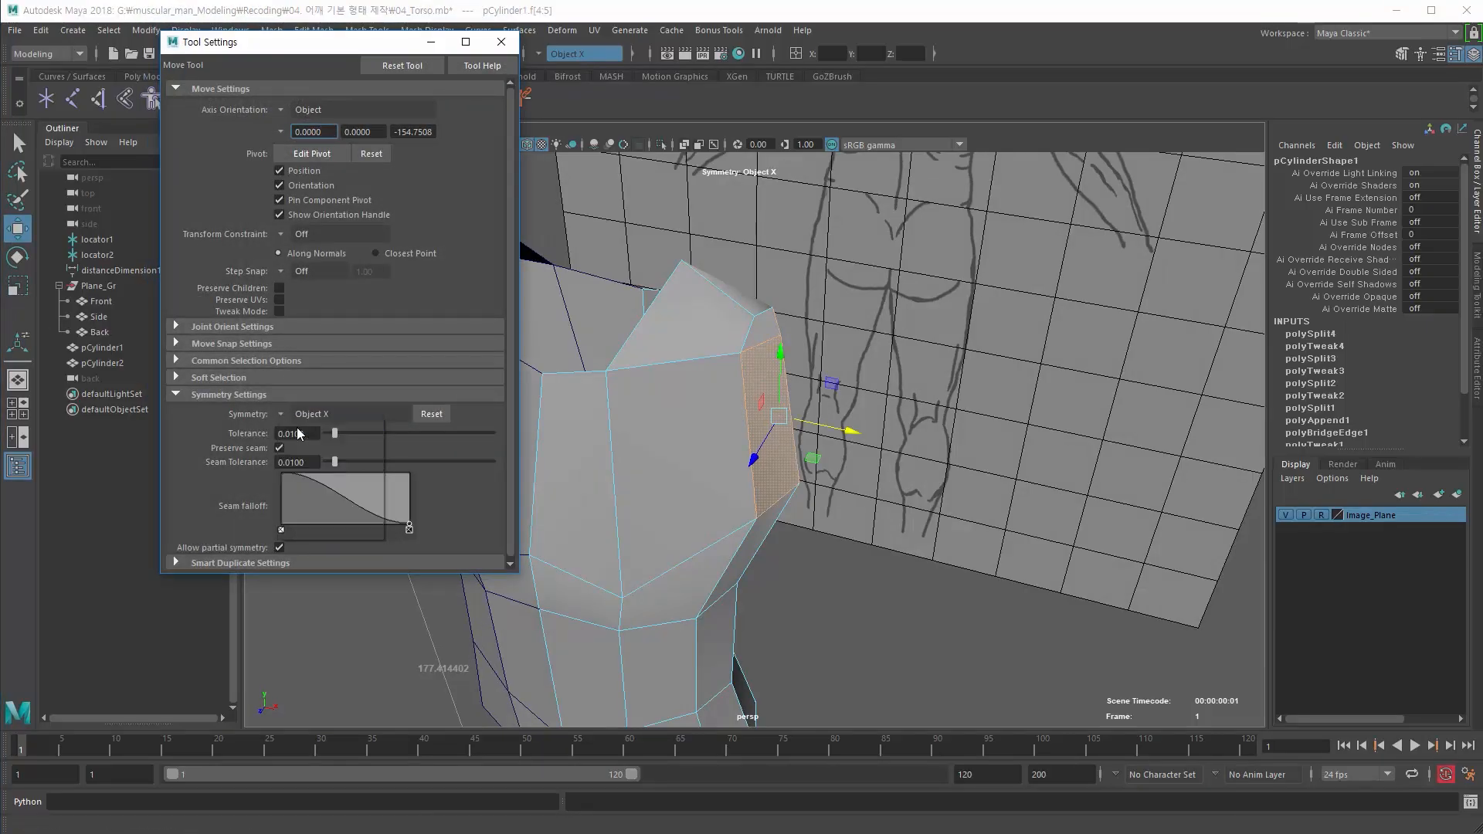
pyautogui.click(424, 43)
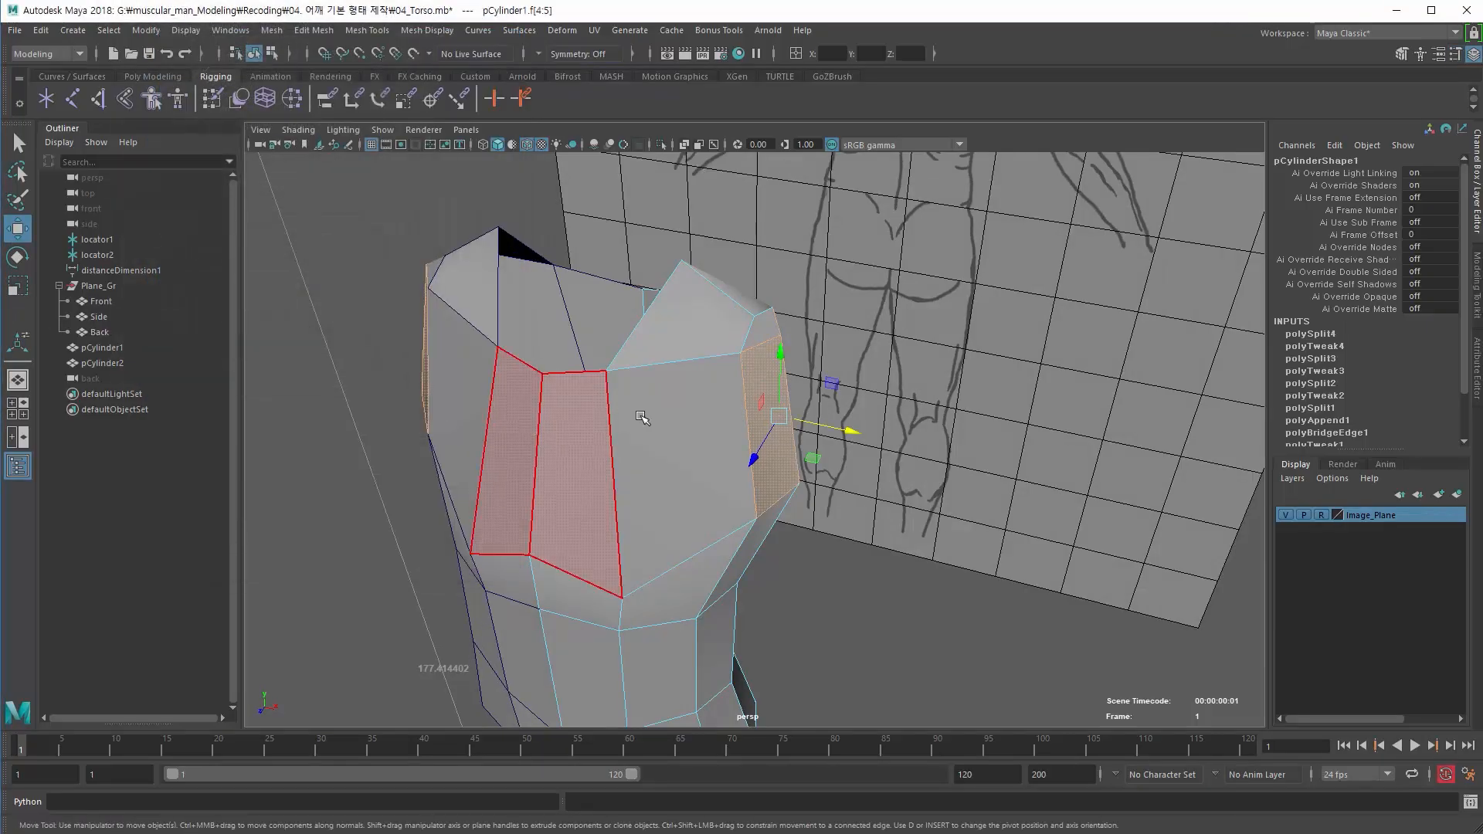
# - Toggle Object X symmetry on and off through the Move tool options and check its settings
pyautogui.click(676, 437)
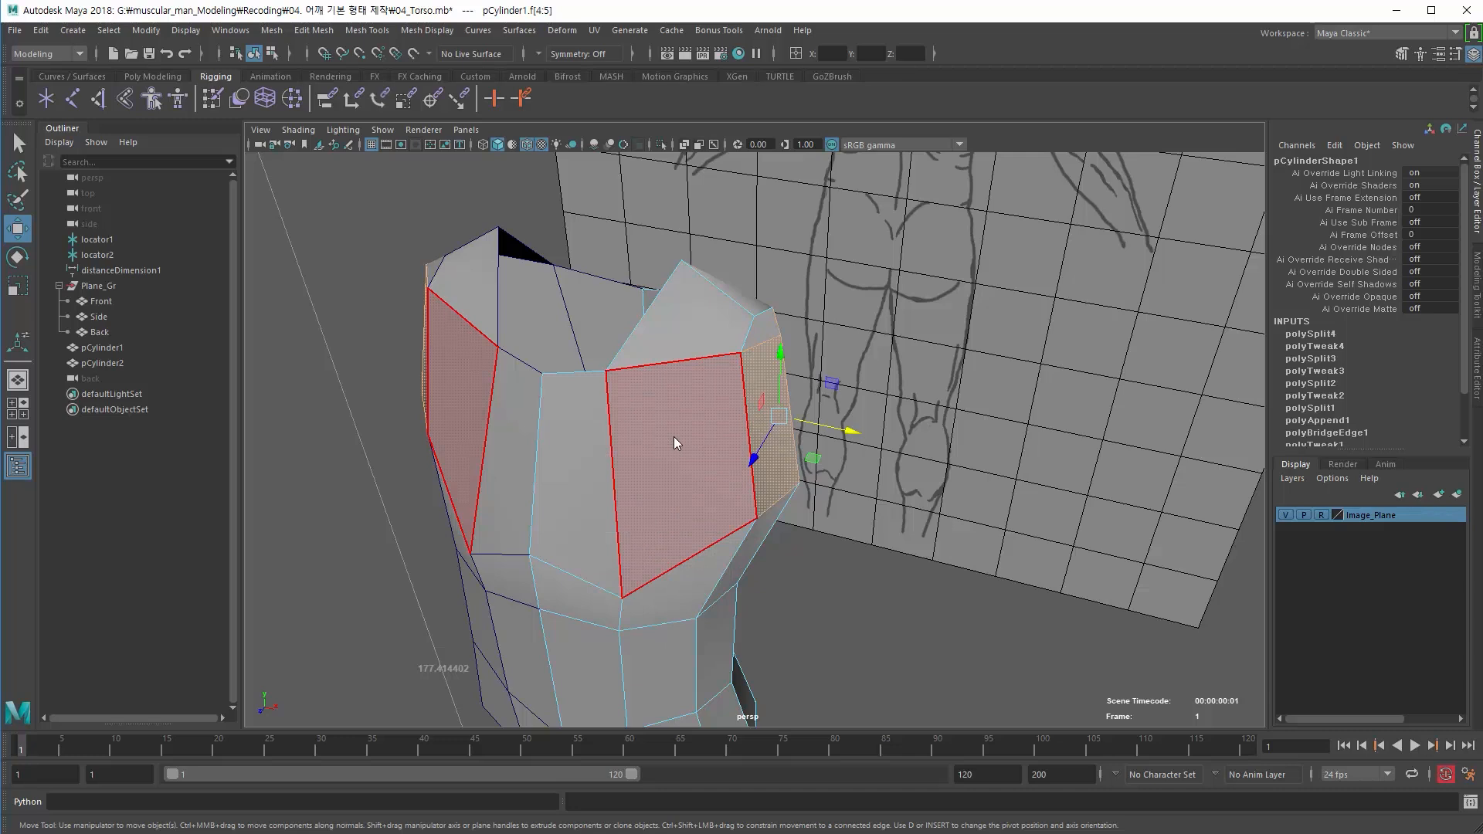
pyautogui.click(674, 437)
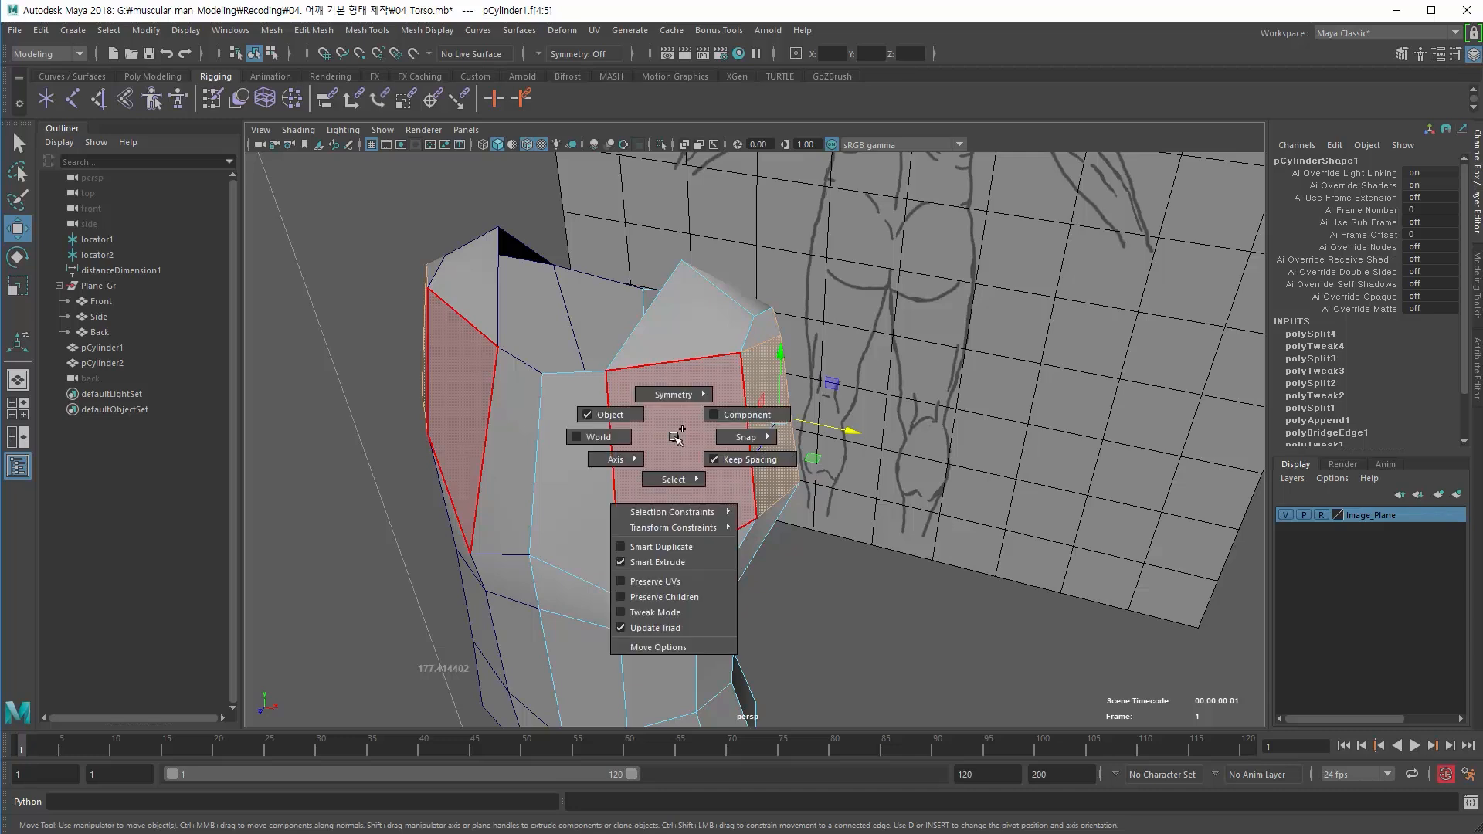
pyautogui.moveTo(676, 437); pyautogui.dragTo(681, 394)
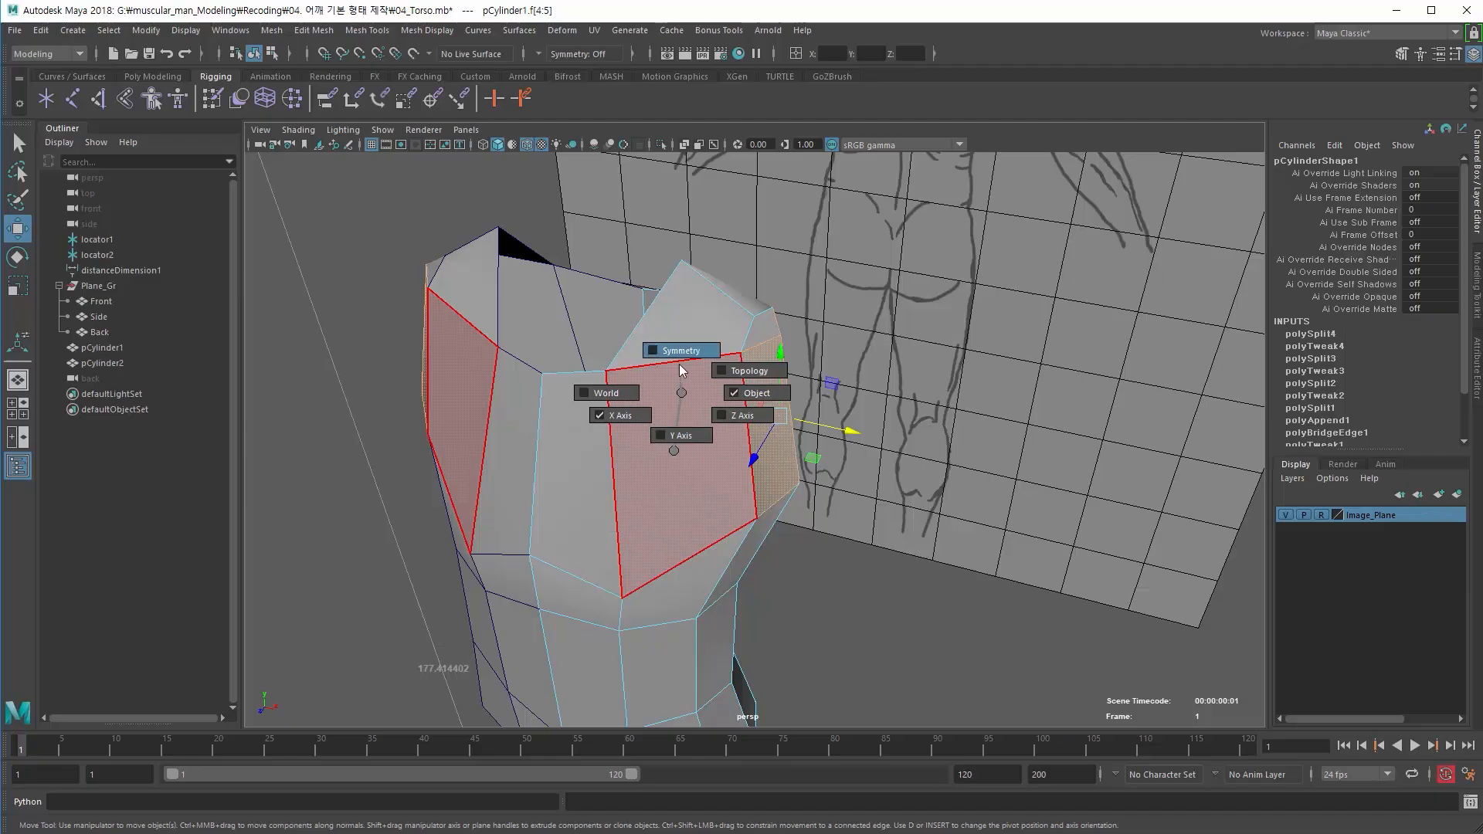
pyautogui.moveTo(682, 369); pyautogui.dragTo(653, 323)
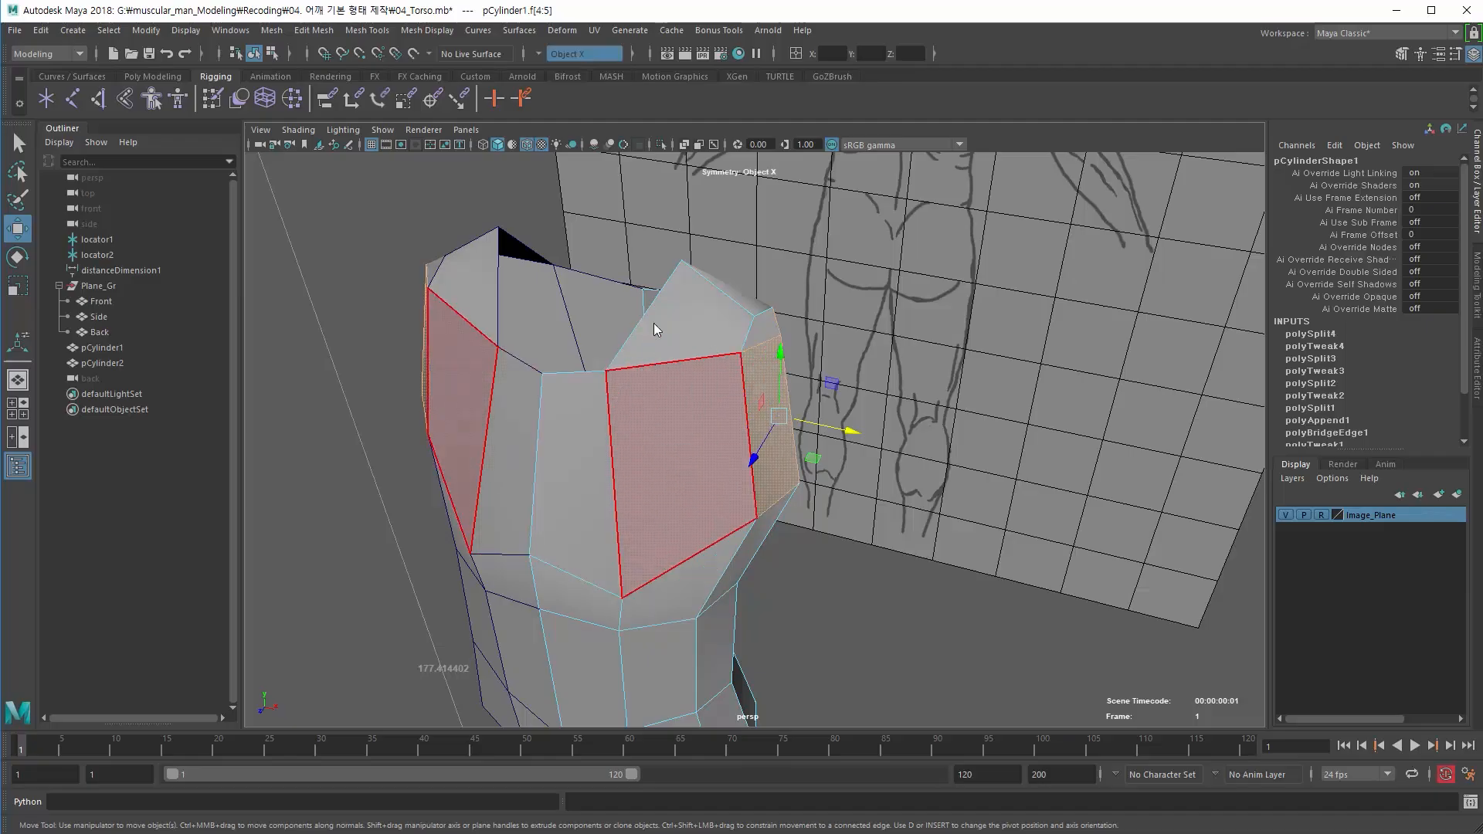
pyautogui.doubleClick(19, 232)
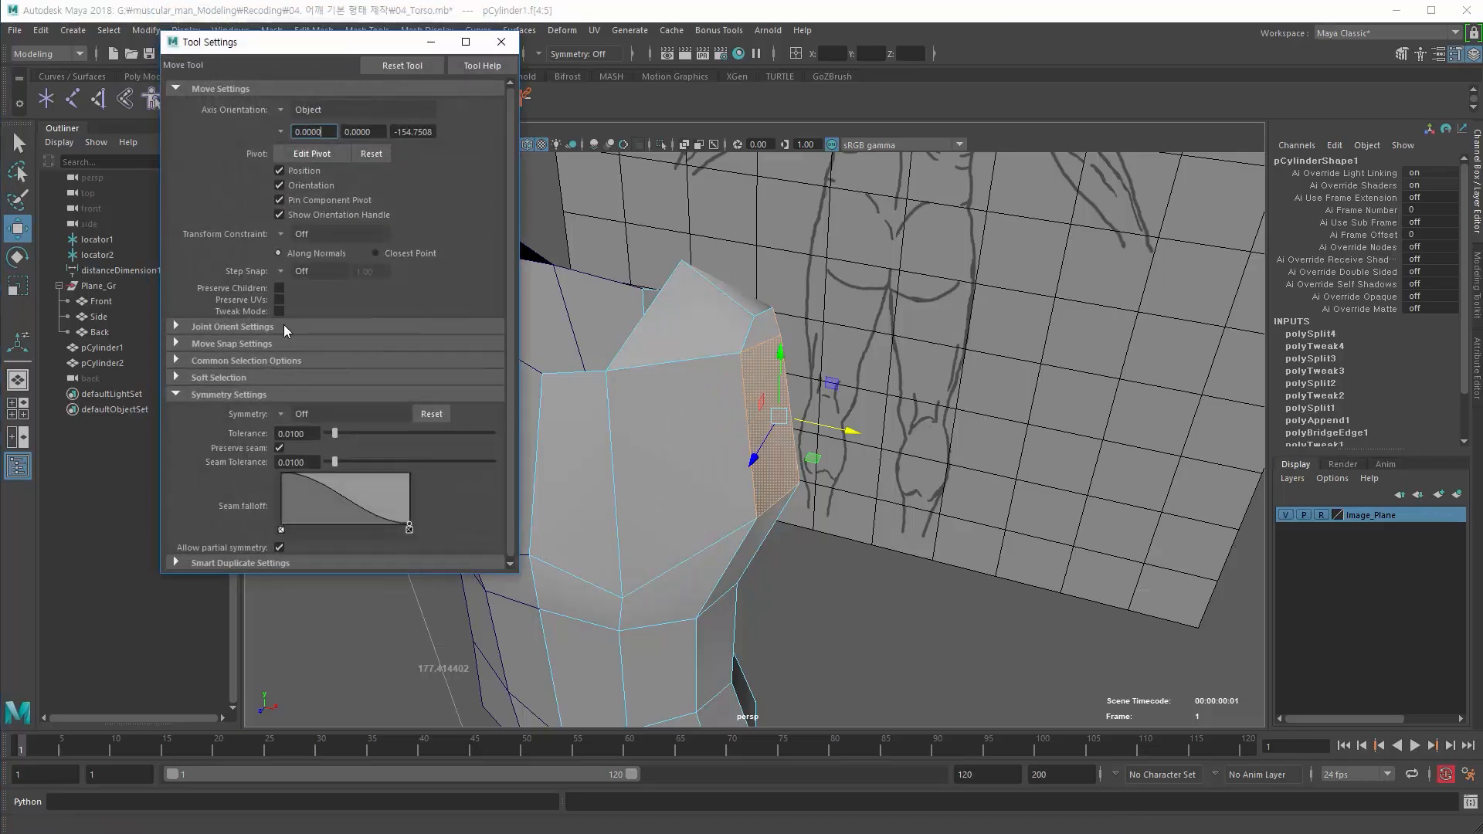
pyautogui.click(432, 41)
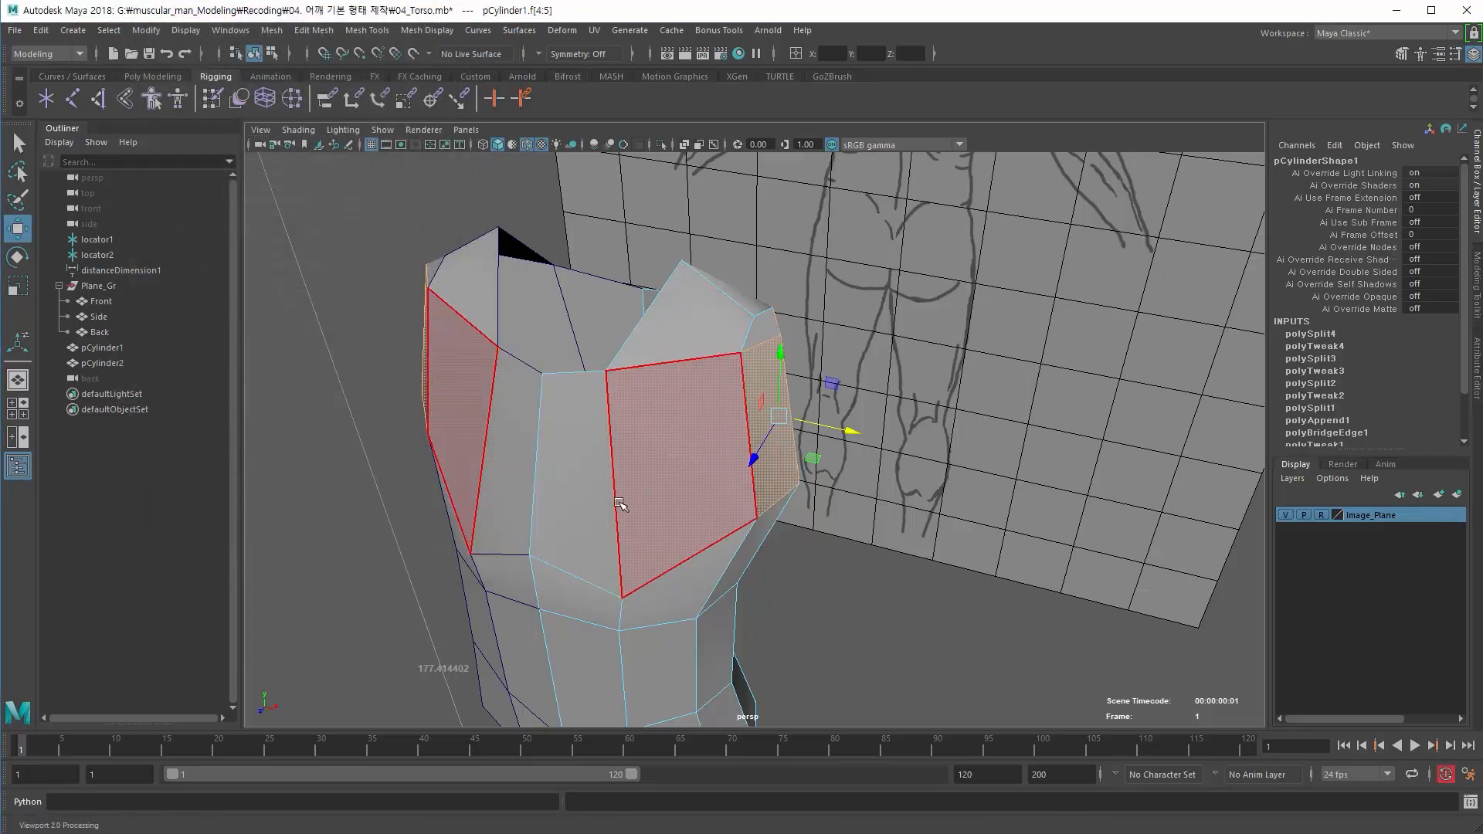
# - Extrude the side faces of the torso's shoulders outward with a Translate X of about 5.3
pyautogui.keyDown('alt'); pyautogui.moveTo(705, 490); pyautogui.dragTo(605, 464); pyautogui.keyUp('alt')
pyautogui.keyDown('shift'); pyautogui.rightClick(648, 387); pyautogui.keyUp('shift')
pyautogui.click(645, 428)
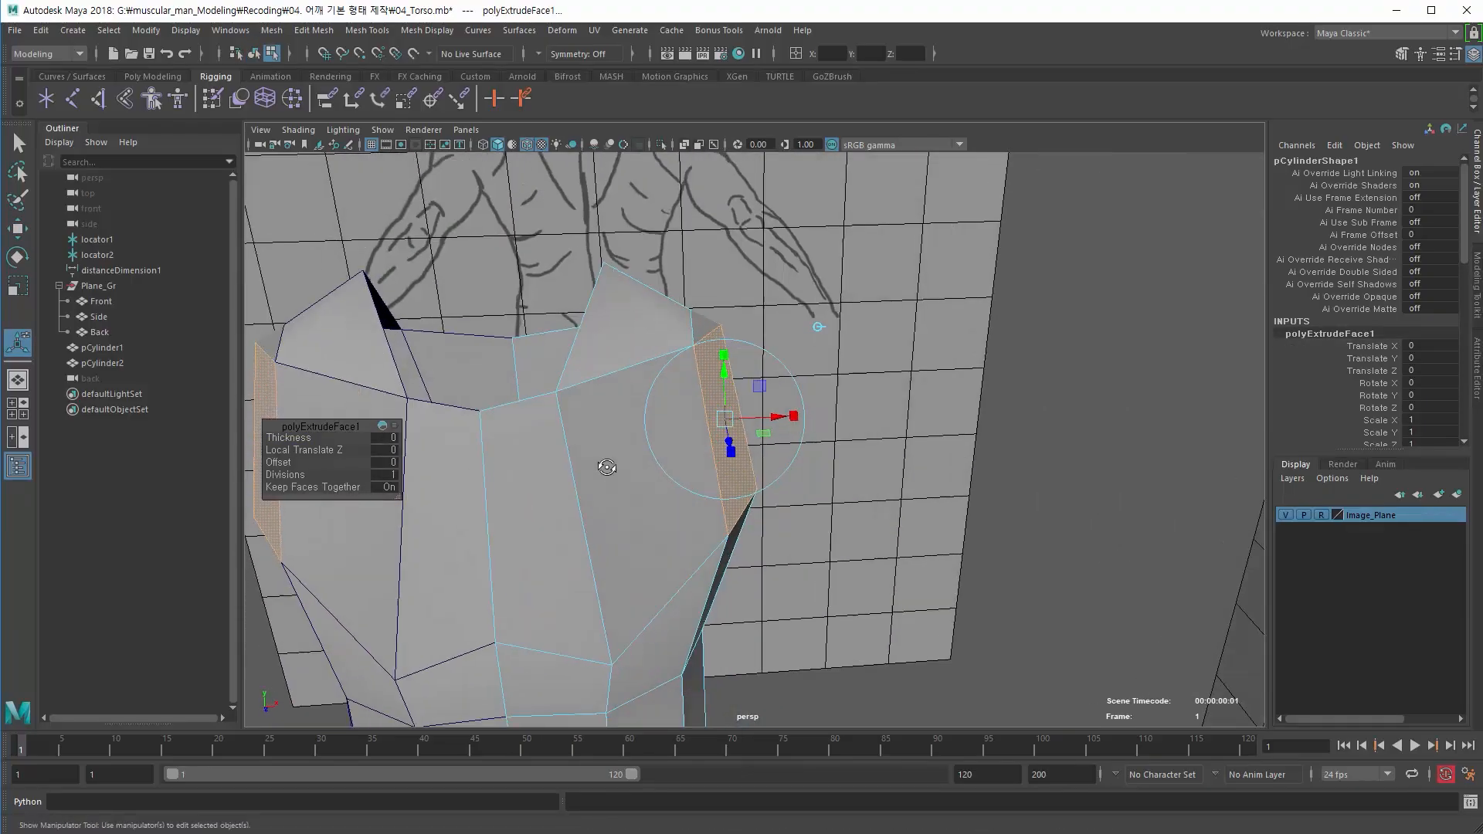
pyautogui.moveTo(785, 413); pyautogui.dragTo(652, 490)
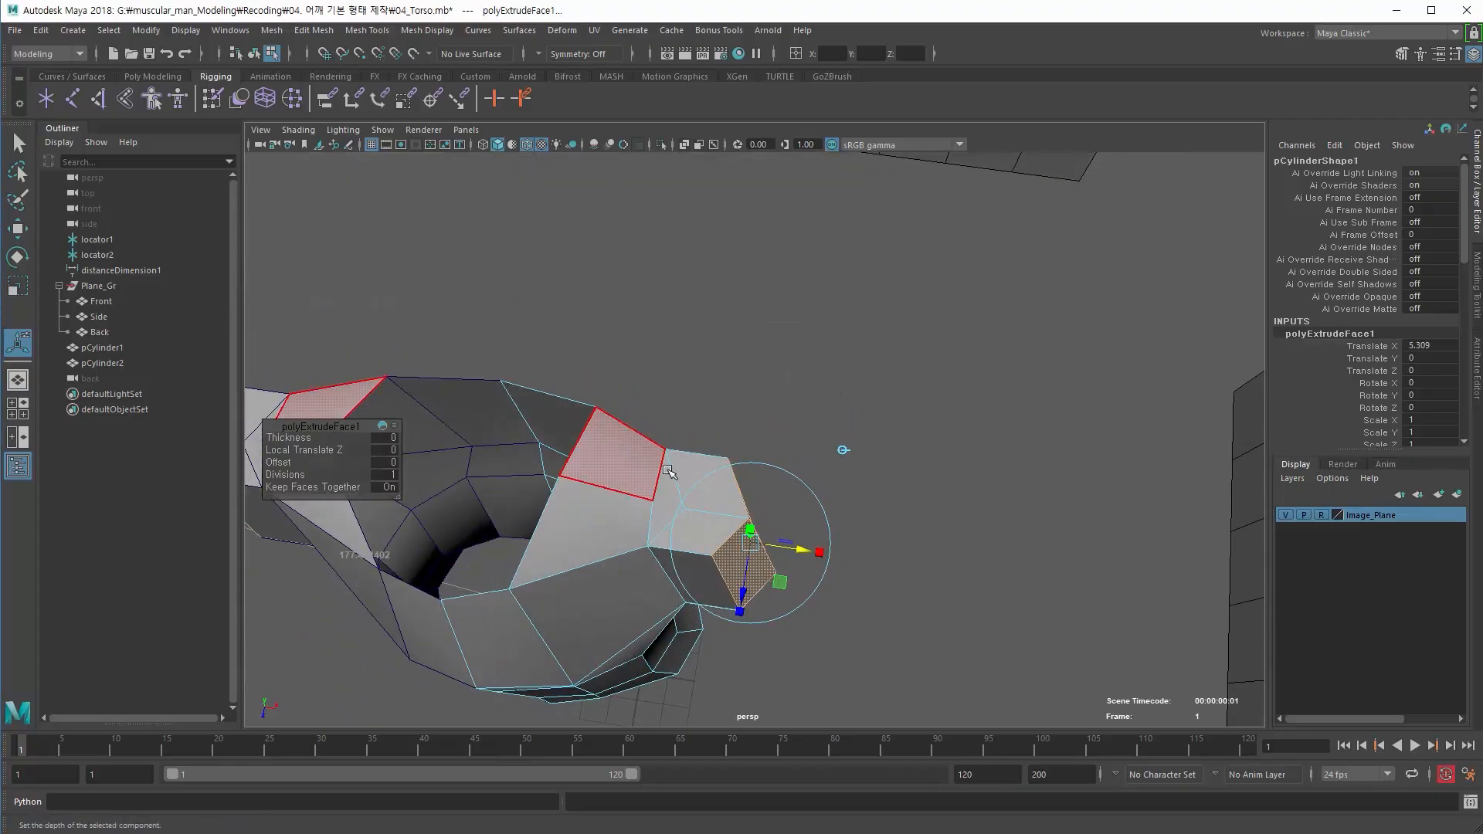
# - In the back view, move the extruded shoulder's lower vertices outward and up to the sketched arm outline
pyautogui.press('space')
pyautogui.press('space')
pyautogui.scroll(5, 680, 530)
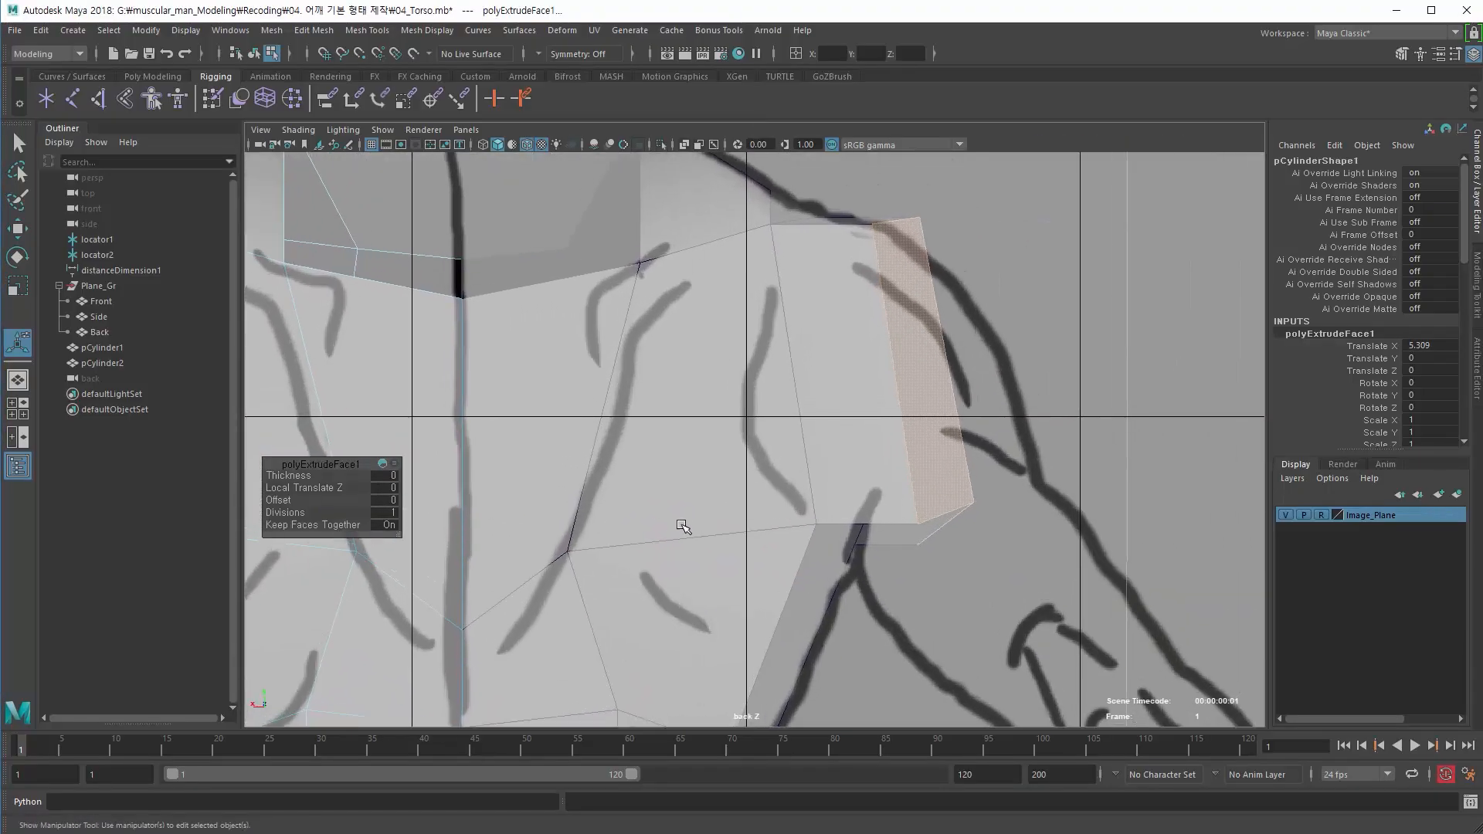
pyautogui.rightClick(823, 373)
pyautogui.moveTo(817, 456); pyautogui.dragTo(746, 377, button='right')
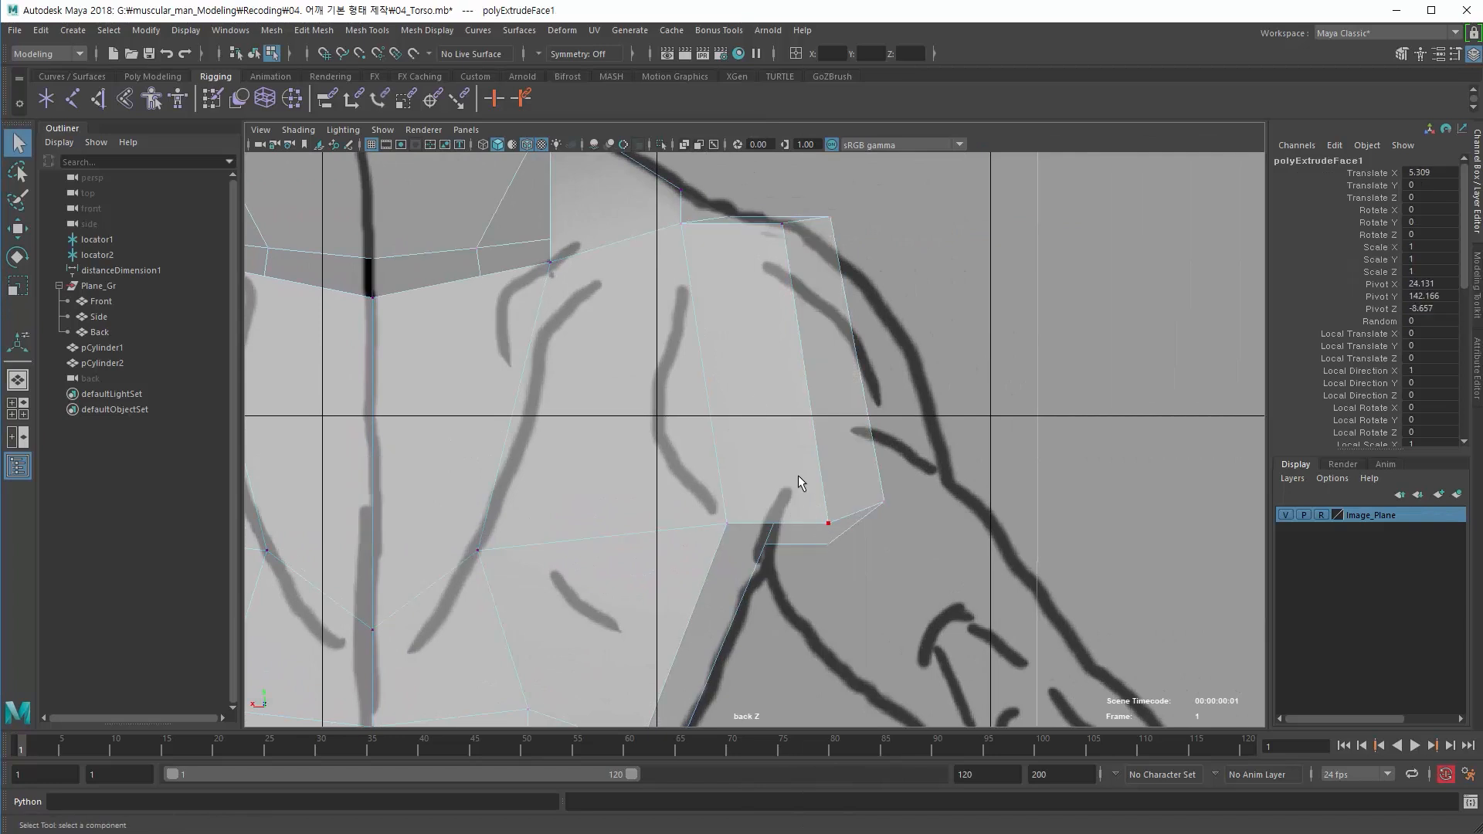
pyautogui.moveTo(832, 483); pyautogui.dragTo(907, 615)
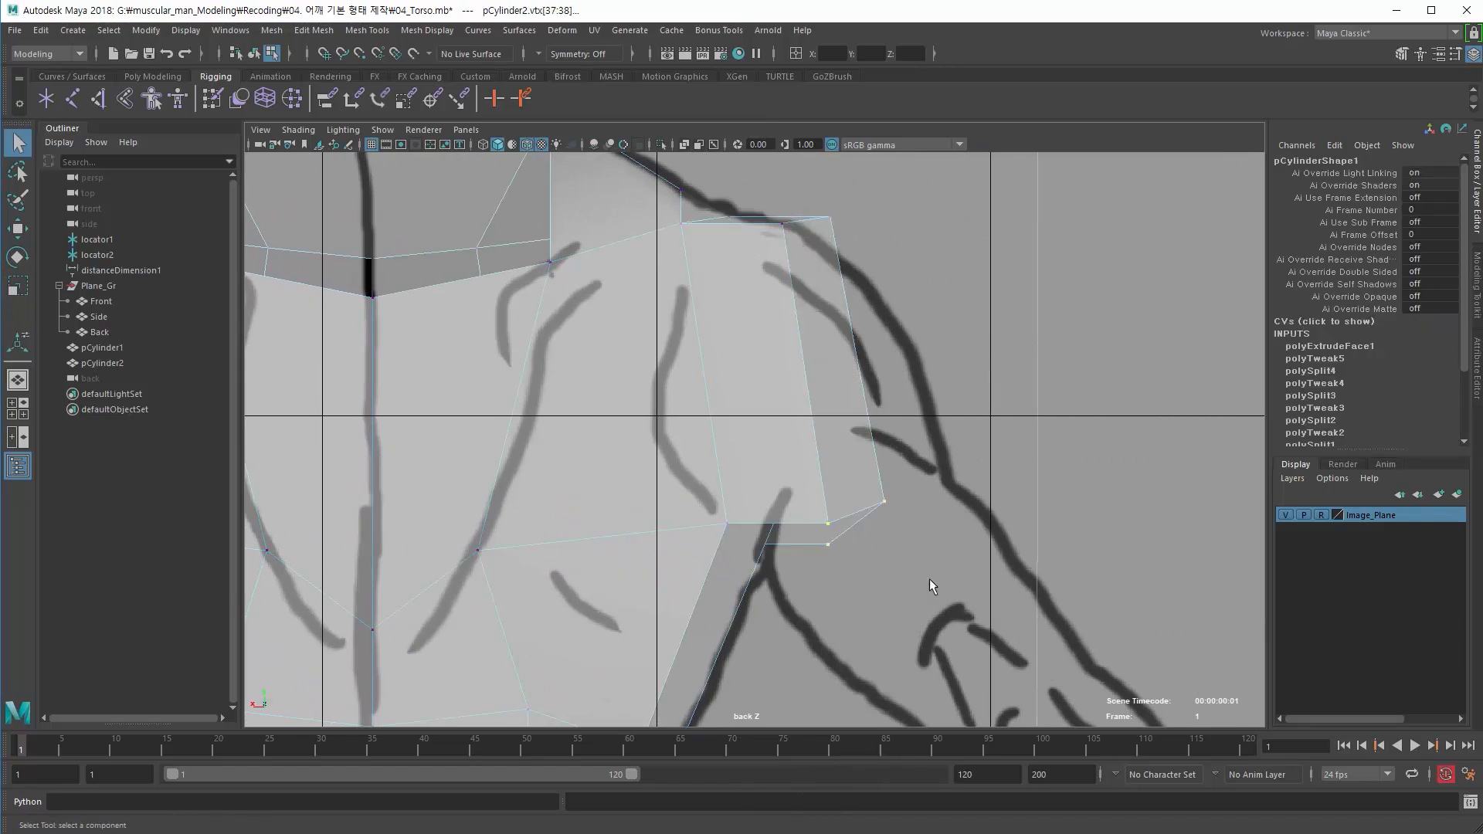
pyautogui.press('w')
pyautogui.moveTo(849, 522); pyautogui.dragTo(877, 504)
# - Lower the extruded shoulder's upper vertices onto the sketched shoulder outline in the back view
pyautogui.moveTo(759, 204); pyautogui.dragTo(885, 270)
pyautogui.keyDown('alt'); pyautogui.moveTo(776, 254); pyautogui.dragTo(774, 334, button='middle'); pyautogui.keyUp('alt')
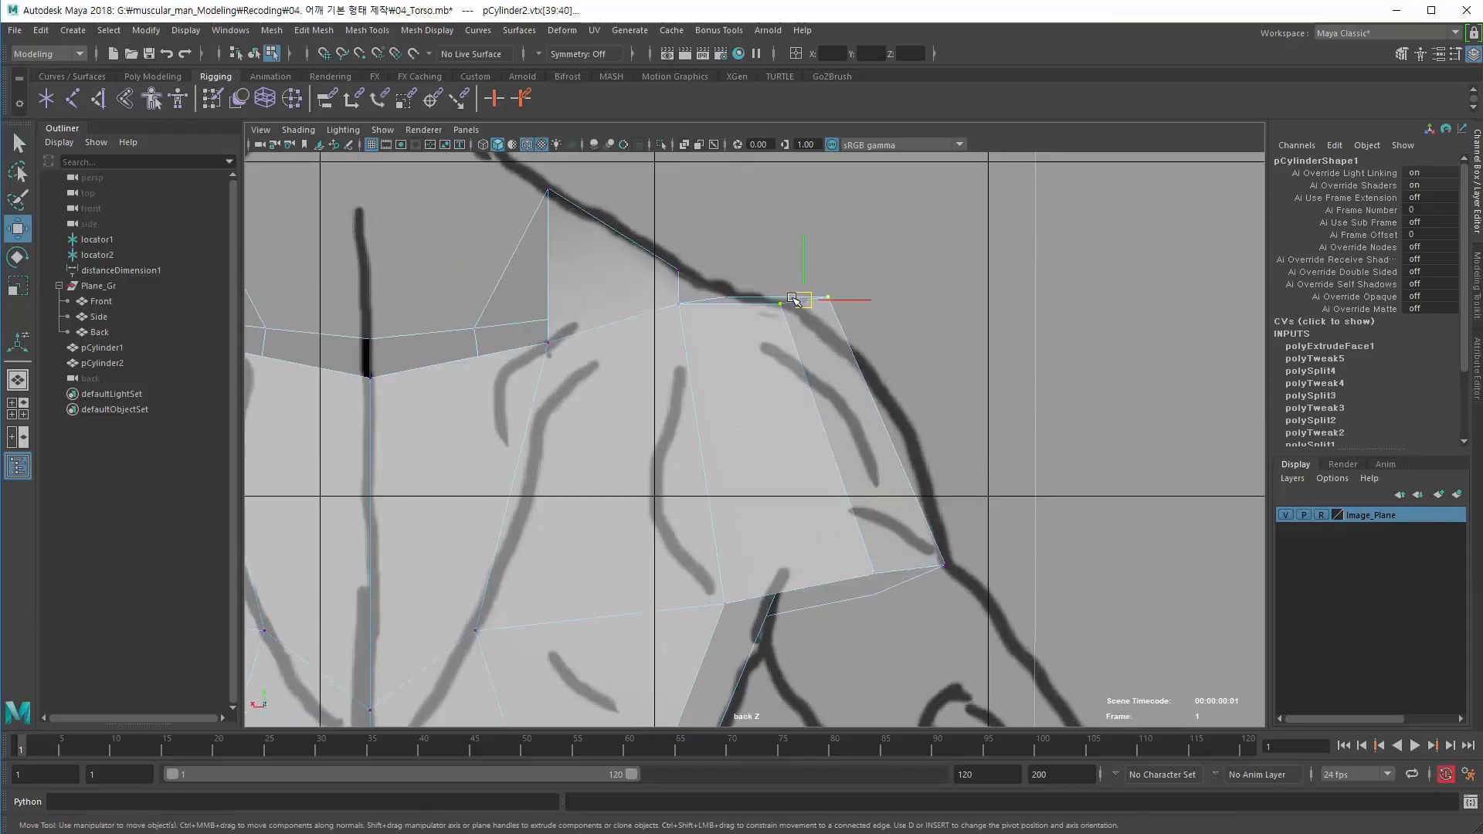
pyautogui.moveTo(794, 300); pyautogui.dragTo(791, 337)
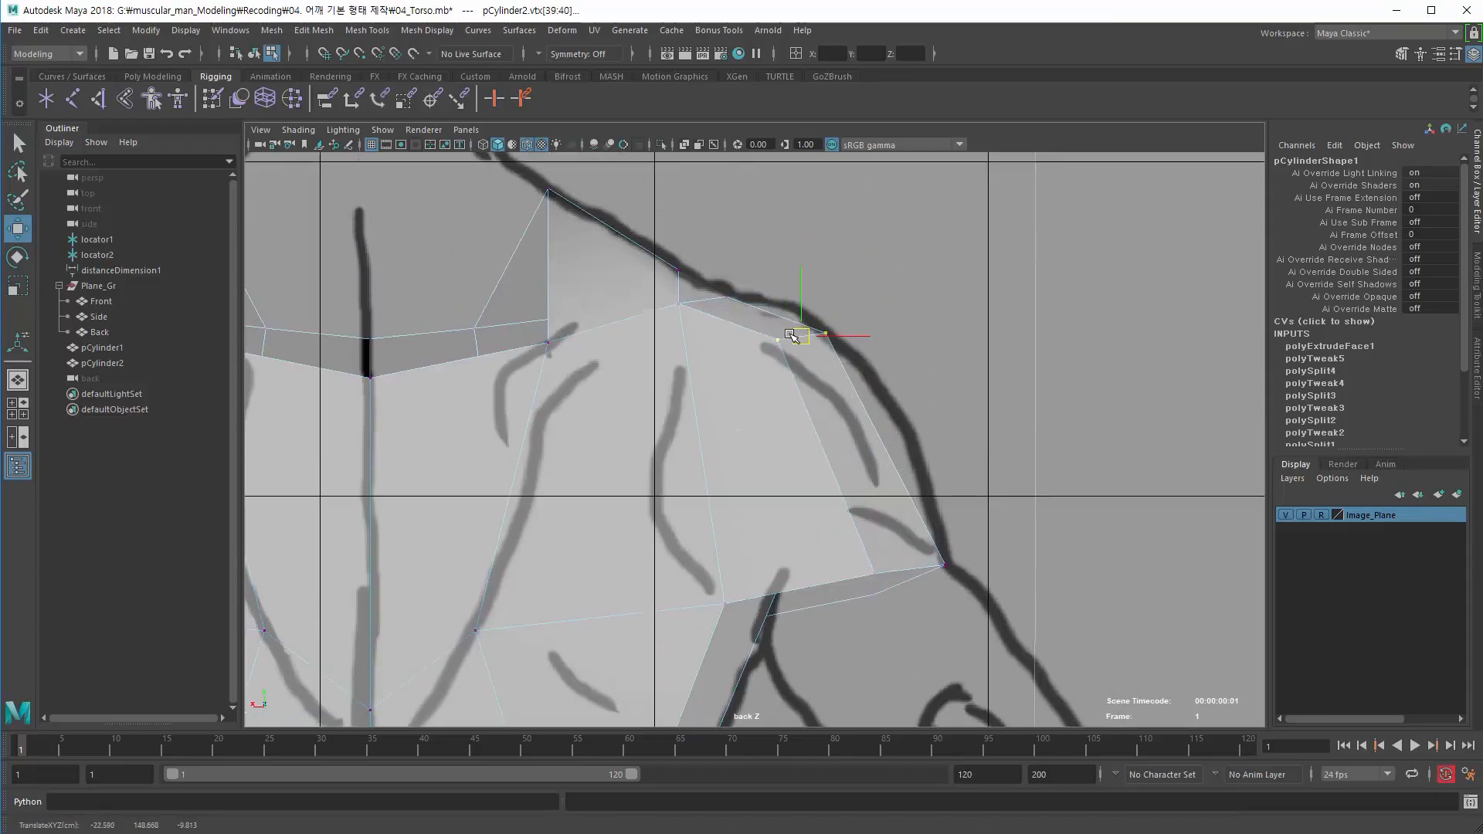
# - Examine the extruded shoulders and upper torso from several angles in the perspective view
pyautogui.press('space')
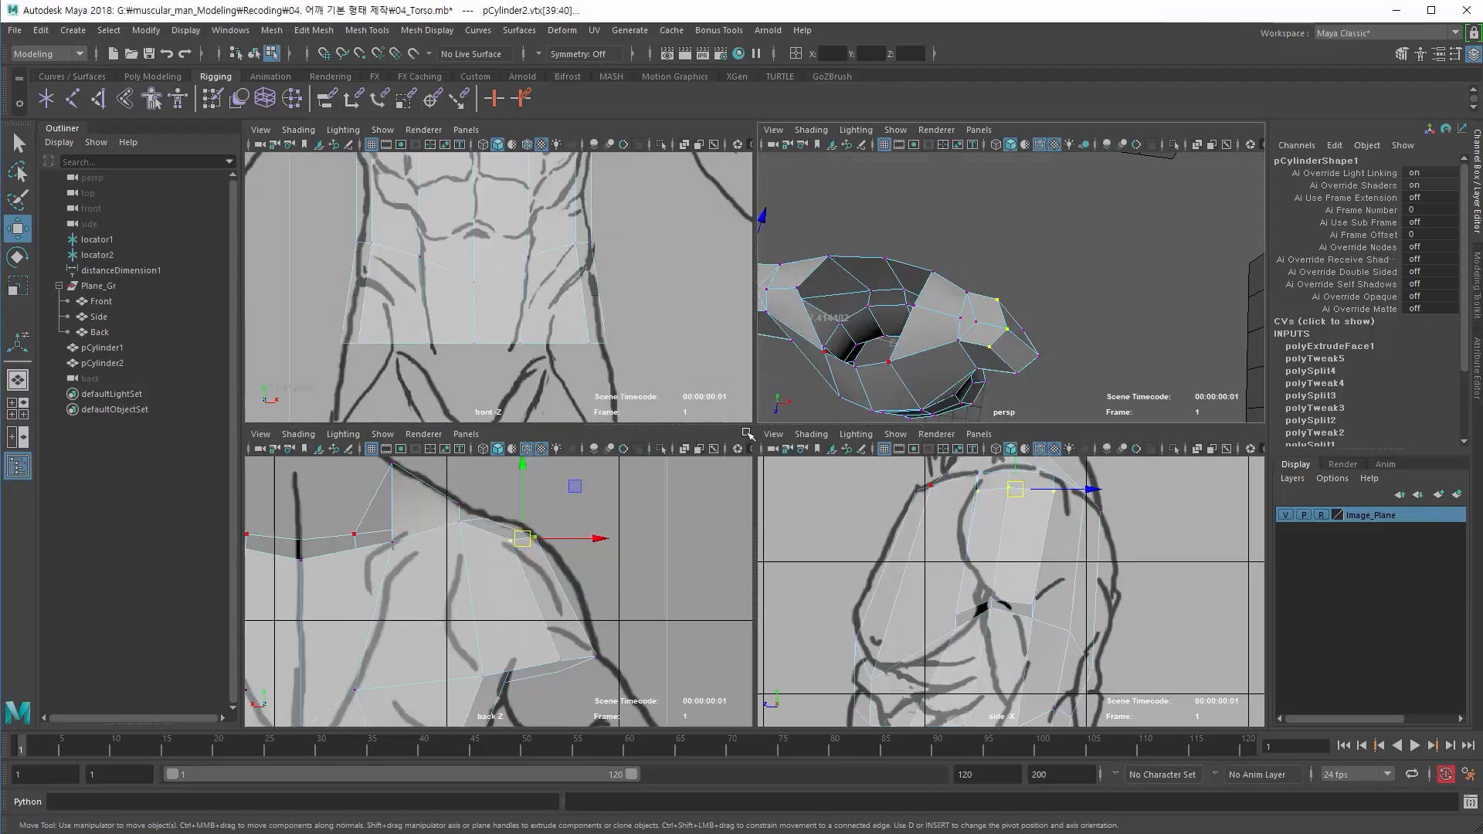
pyautogui.press('space')
pyautogui.keyDown('alt'); pyautogui.moveTo(749, 405); pyautogui.dragTo(818, 430); pyautogui.keyUp('alt')
pyautogui.keyDown('alt'); pyautogui.moveTo(818, 430); pyautogui.dragTo(612, 427, button='right'); pyautogui.keyUp('alt')
pyautogui.moveTo(689, 409)
pyautogui.keyDown('alt'); pyautogui.mouseDown()
pyautogui.moveTo(633, 454)
pyautogui.moveTo(517, 431)
pyautogui.moveTo(530, 464)
pyautogui.mouseUp(); pyautogui.keyUp('alt')
pyautogui.keyDown('alt'); pyautogui.moveTo(530, 464); pyautogui.dragTo(619, 493, button='right'); pyautogui.keyUp('alt')
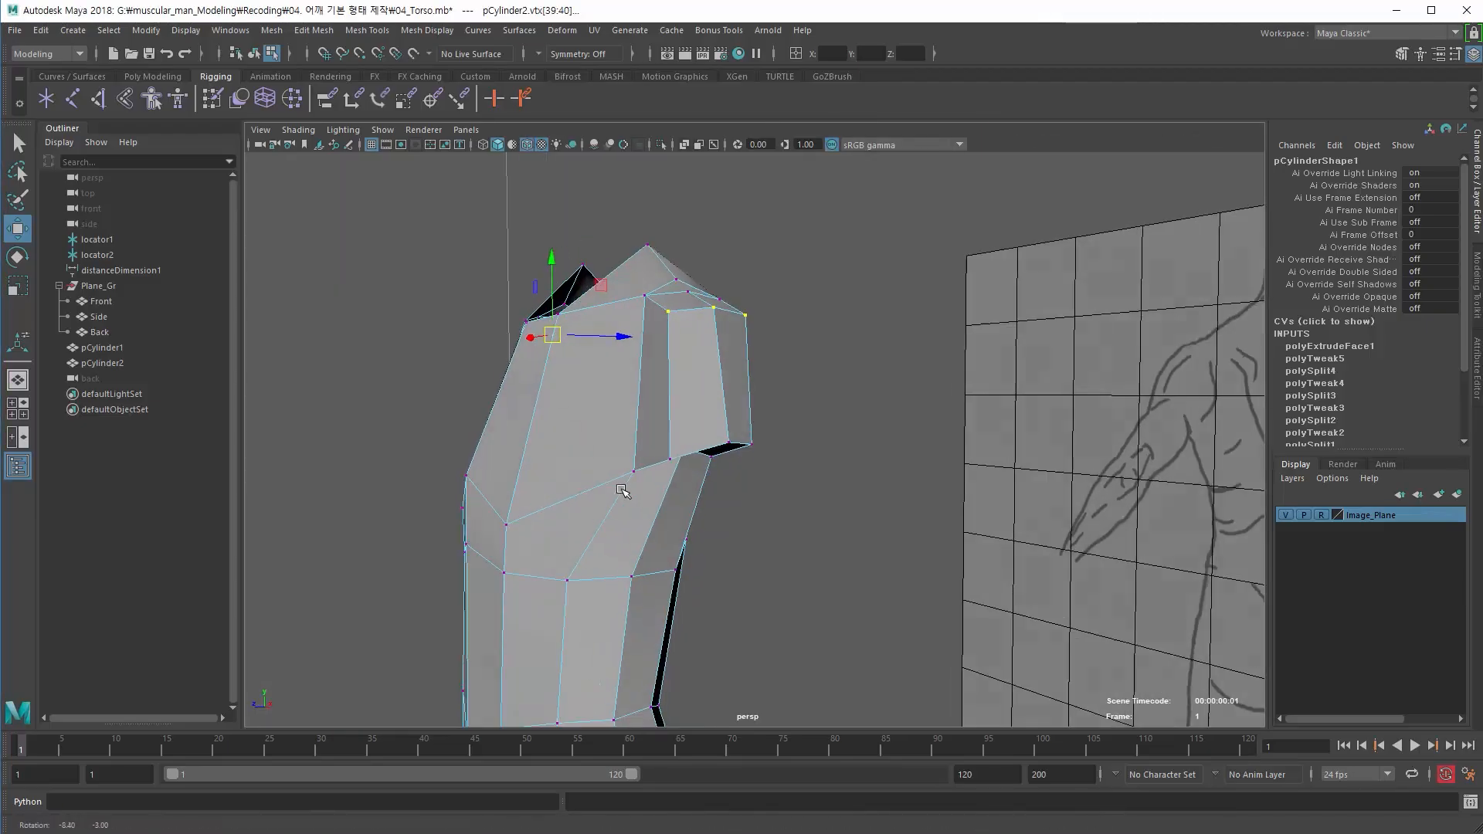
pyautogui.moveTo(618, 493)
pyautogui.keyDown('alt'); pyautogui.mouseDown()
pyautogui.moveTo(640, 487)
pyautogui.moveTo(612, 487)
pyautogui.moveTo(644, 418)
pyautogui.mouseUp(); pyautogui.keyUp('alt')
pyautogui.keyDown('alt'); pyautogui.moveTo(489, 431); pyautogui.dragTo(672, 502); pyautogui.keyUp('alt')
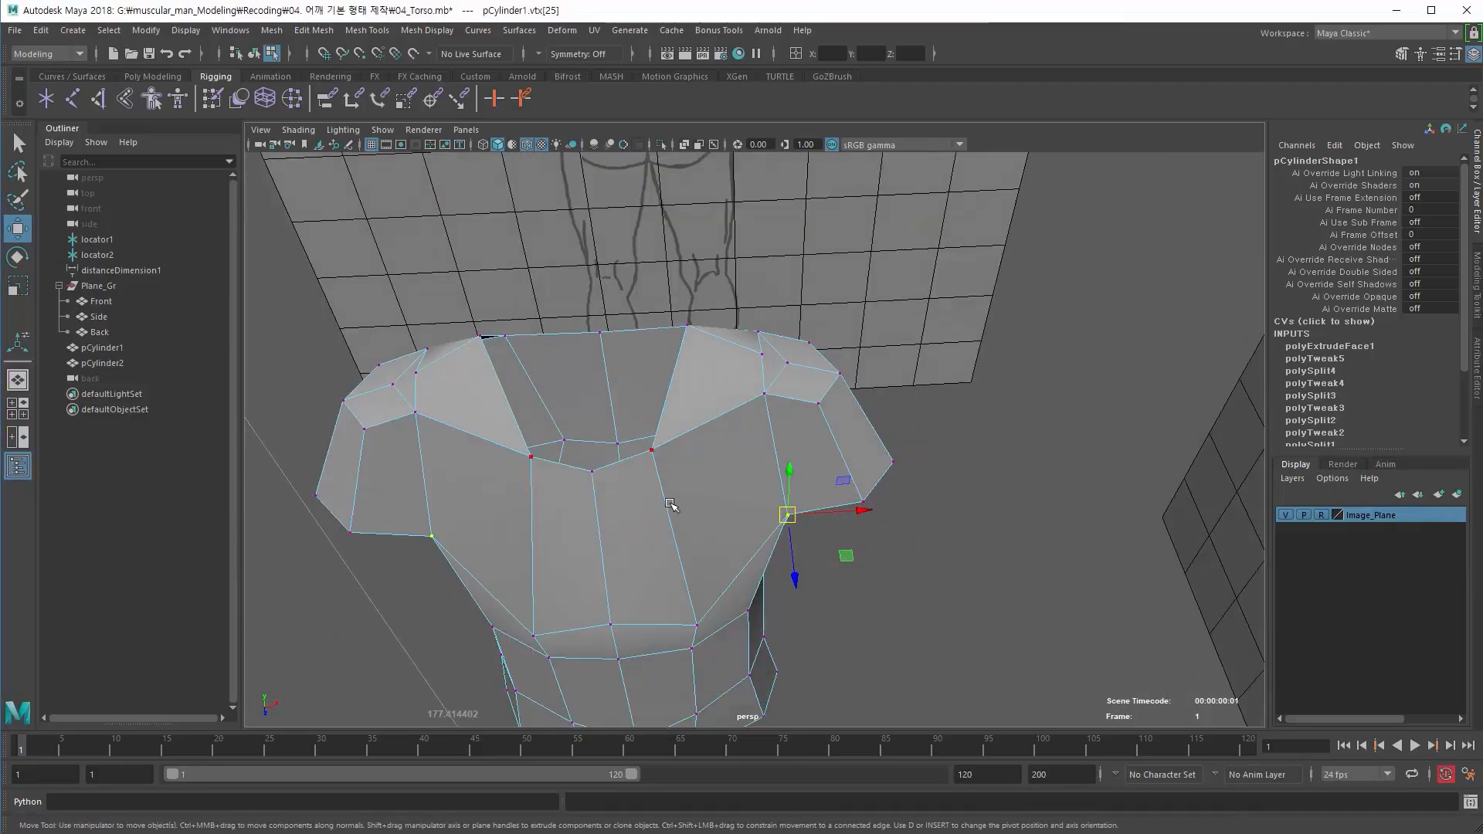
# - Lower the armpit vertices slightly and shift them toward the sketched torso outline, checking the back, side and perspective views
pyautogui.press('space')
pyautogui.moveTo(883, 627); pyautogui.dragTo(874, 632)
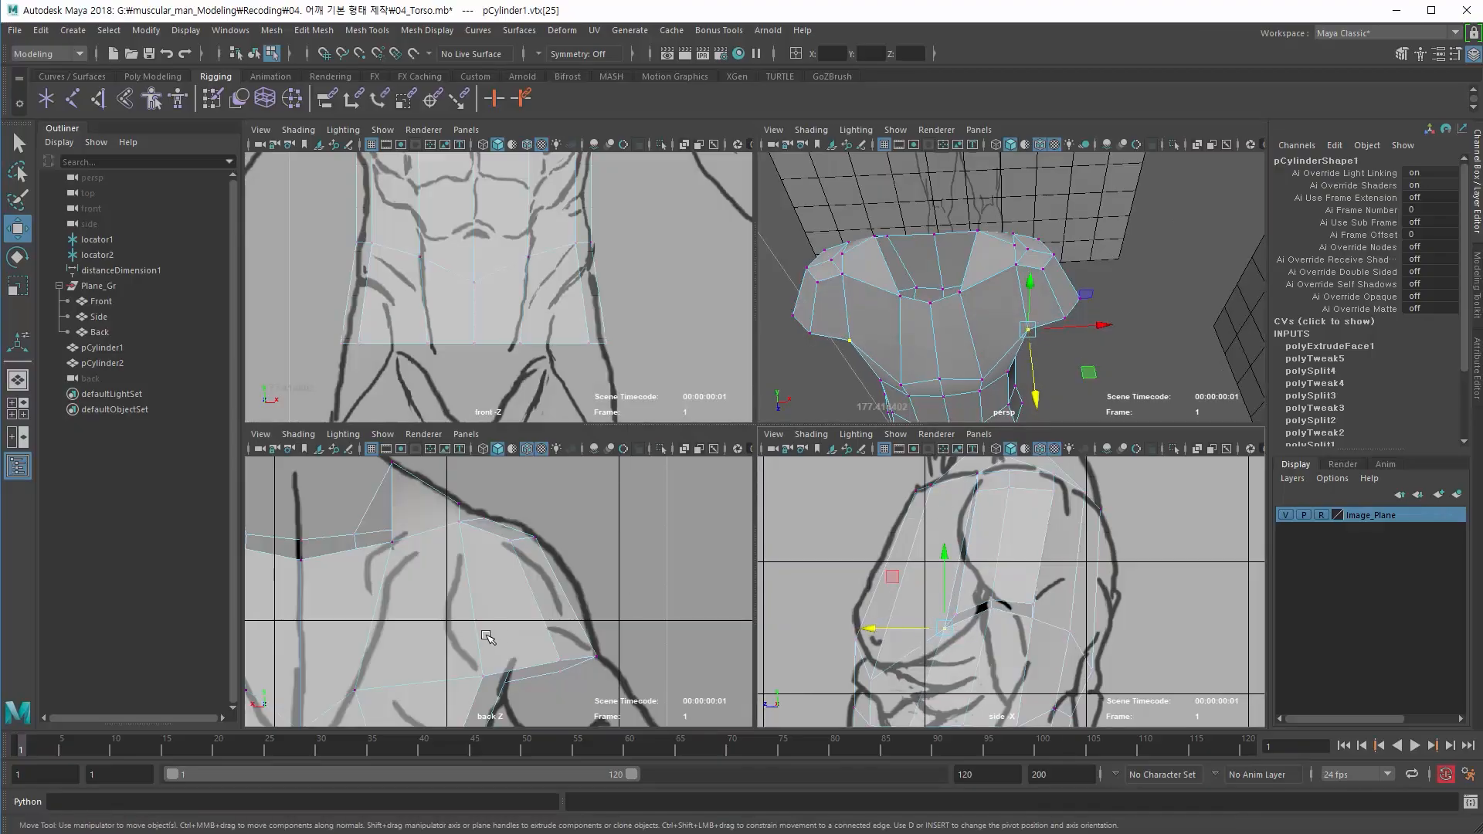
pyautogui.press('space')
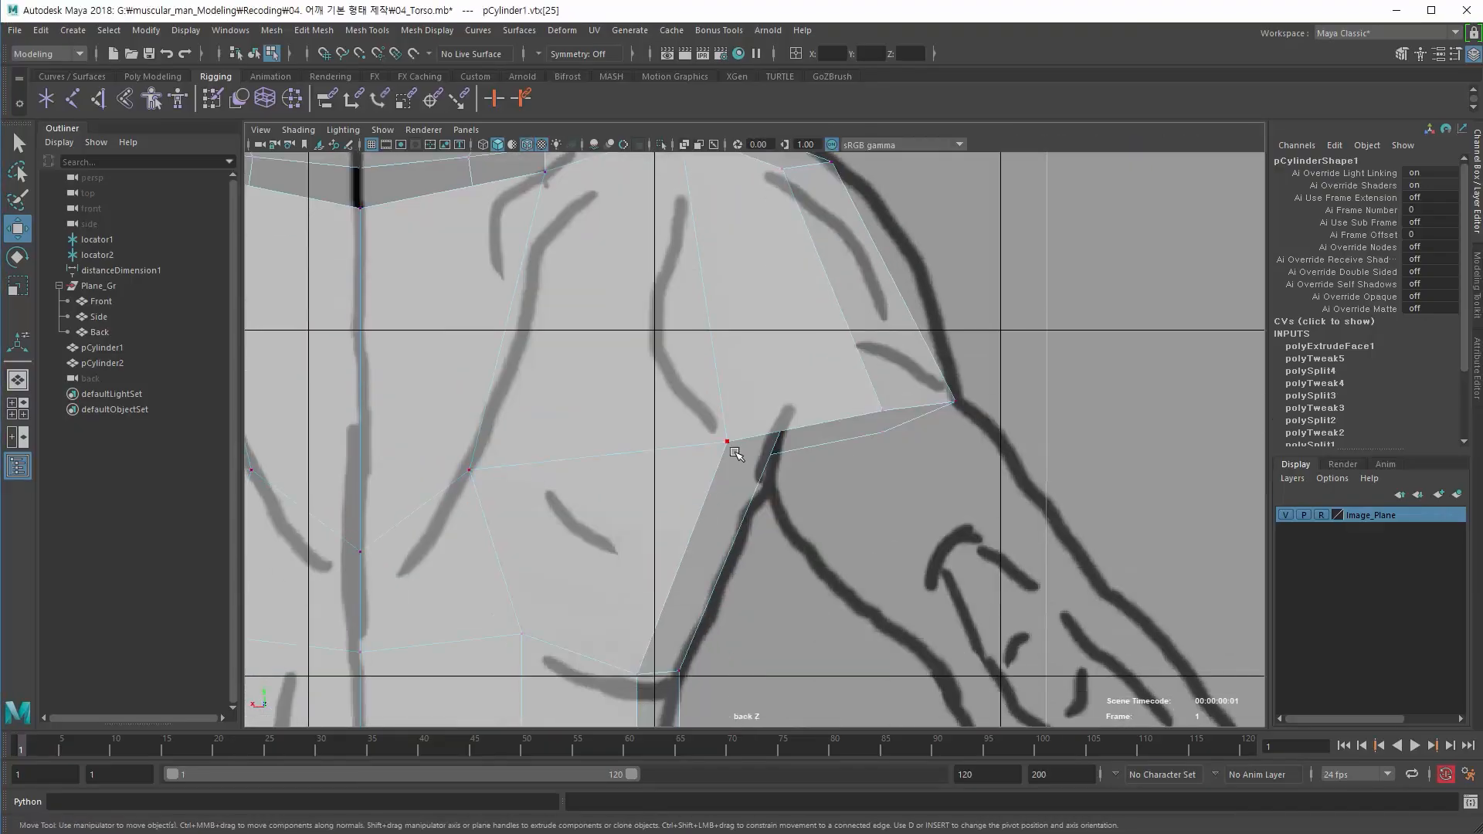
pyautogui.press('space')
pyautogui.moveTo(941, 566); pyautogui.dragTo(941, 568)
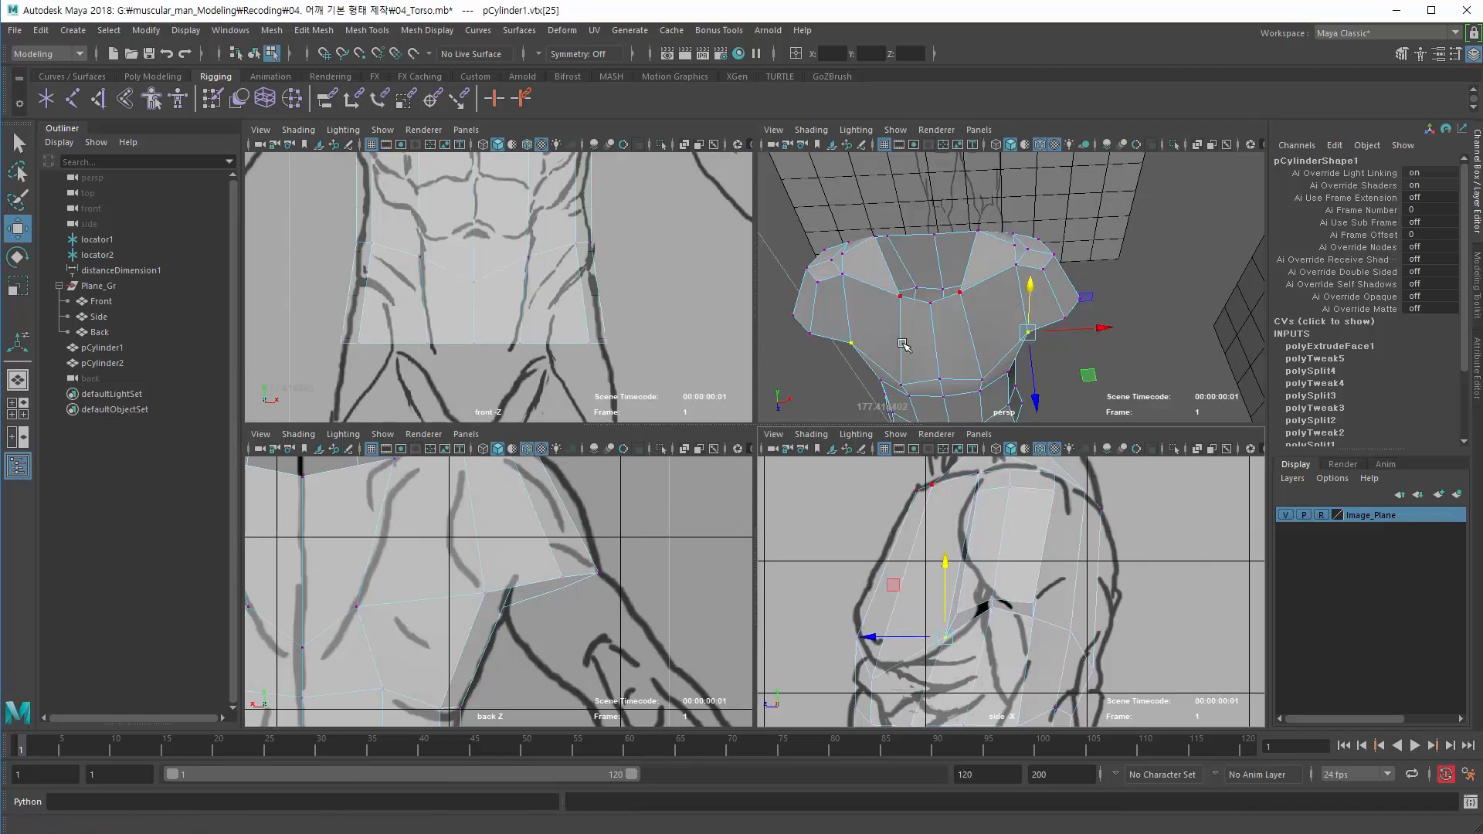
pyautogui.keyDown('alt'); pyautogui.moveTo(903, 345); pyautogui.dragTo(1151, 304); pyautogui.keyUp('alt')
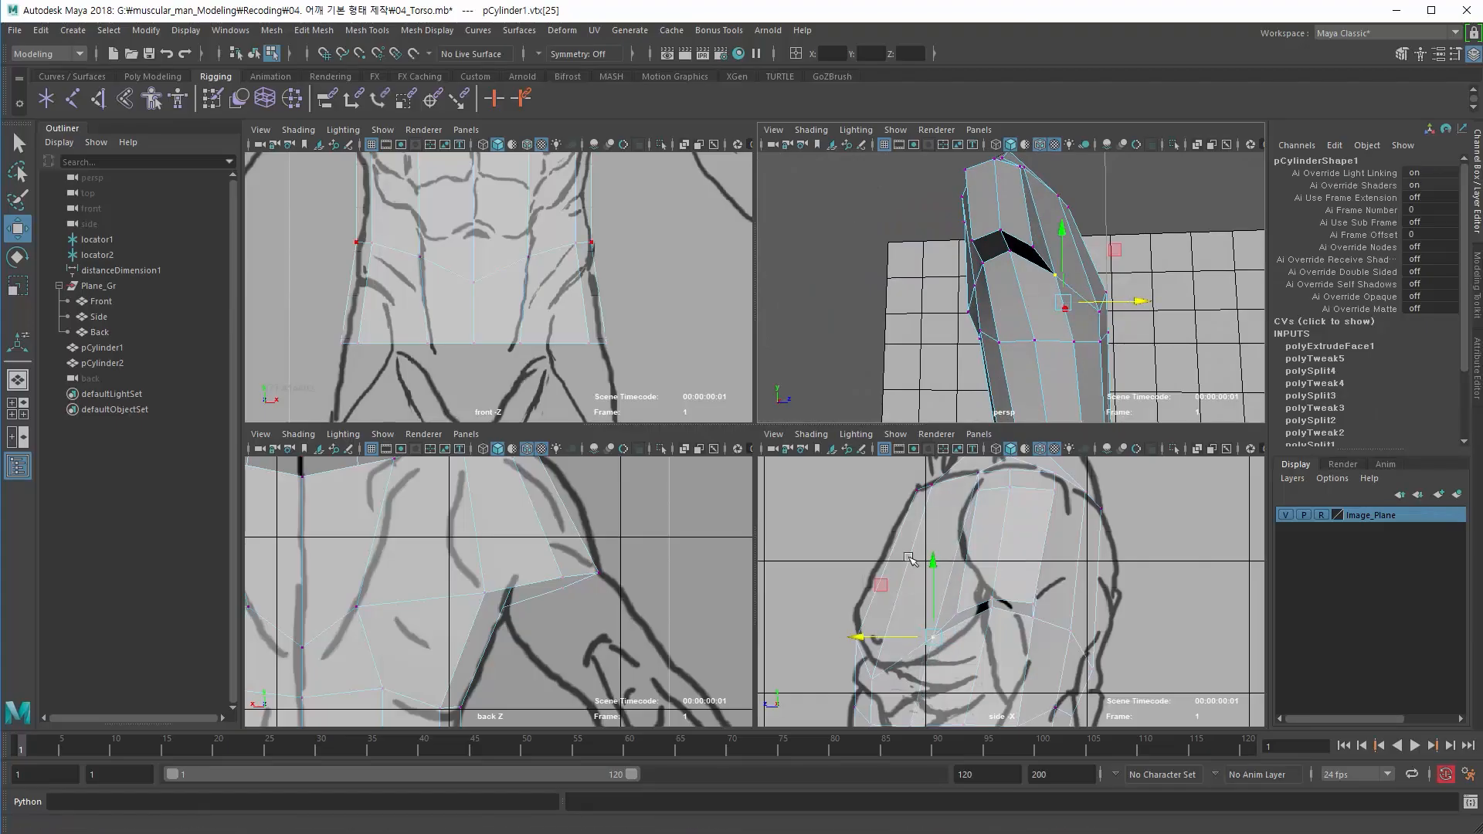
# - Try lowering and raising the front armpit vertex in the side view, and undo the moves
pyautogui.moveTo(932, 560); pyautogui.dragTo(931, 565)
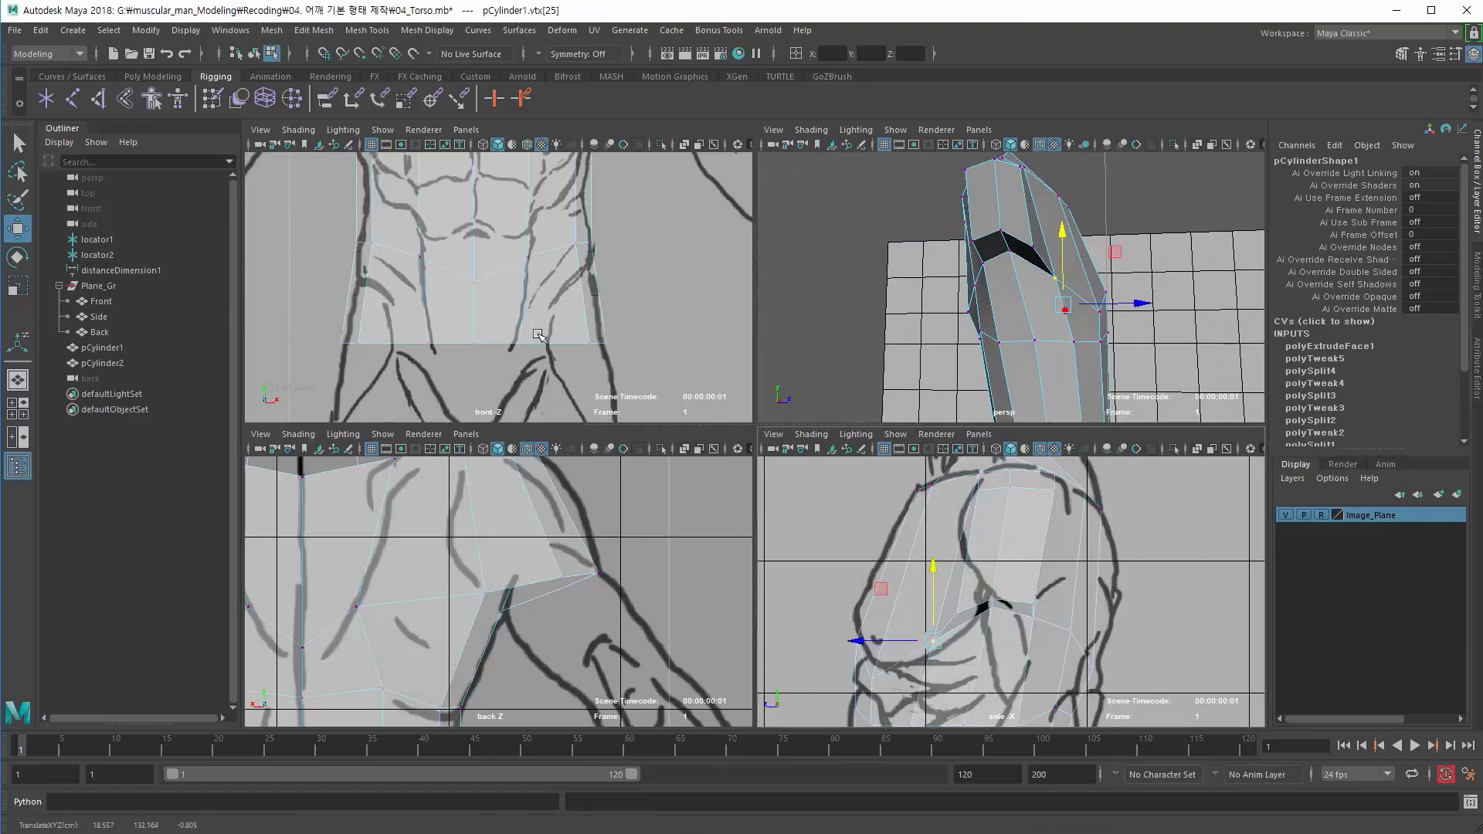
pyautogui.moveTo(932, 348); pyautogui.dragTo(935, 324, button='middle')
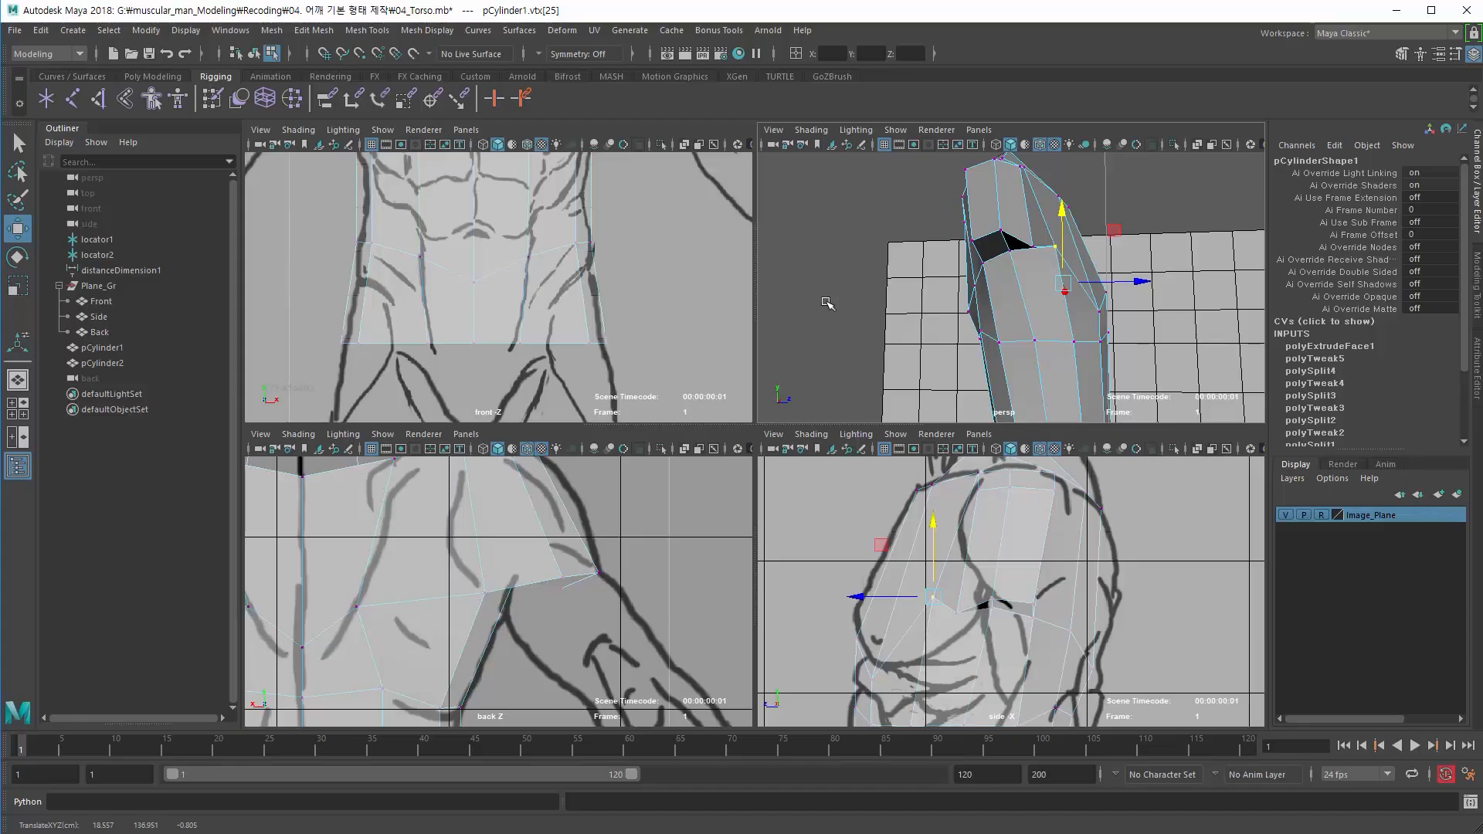
pyautogui.hotkey('ctrl', 'z')
pyautogui.scroll(-5, 906, 312)
pyautogui.keyDown('alt'); pyautogui.moveTo(947, 309); pyautogui.dragTo(785, 379); pyautogui.keyUp('alt')
pyautogui.press('space')
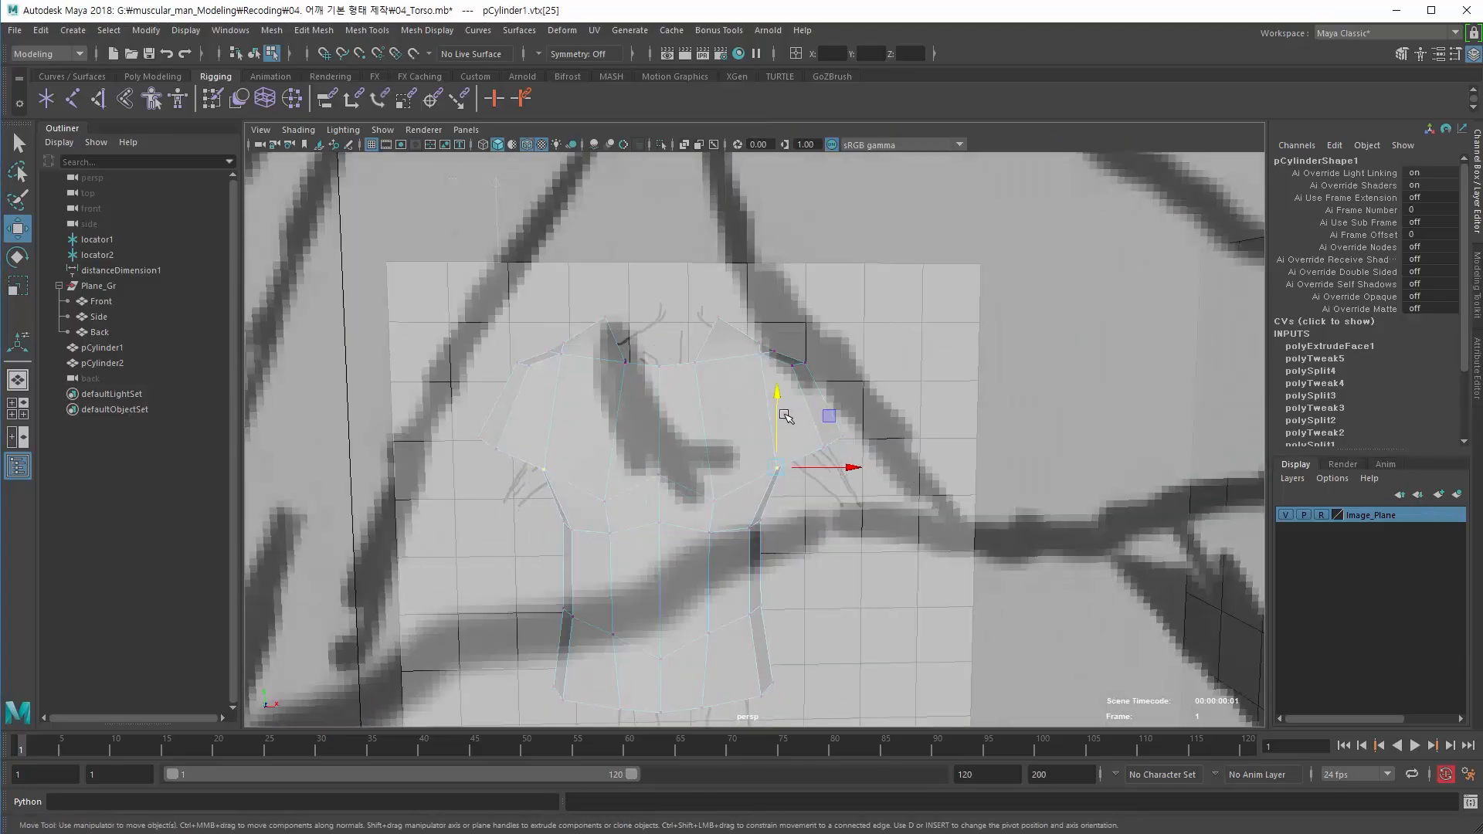
pyautogui.press('space')
pyautogui.press('space')
pyautogui.scroll(-5, 433, 541)
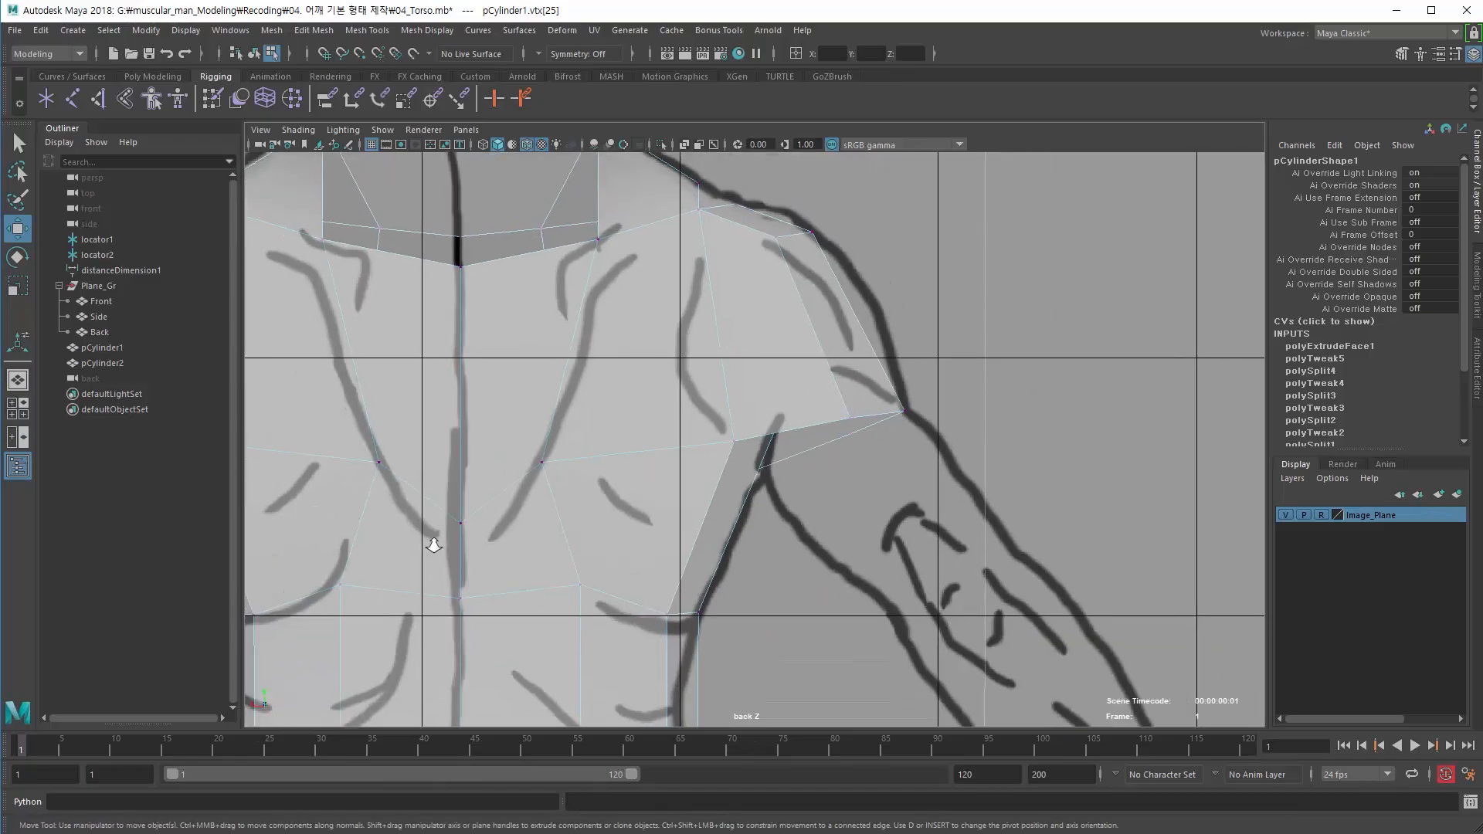
pyautogui.scroll(3, 472, 550)
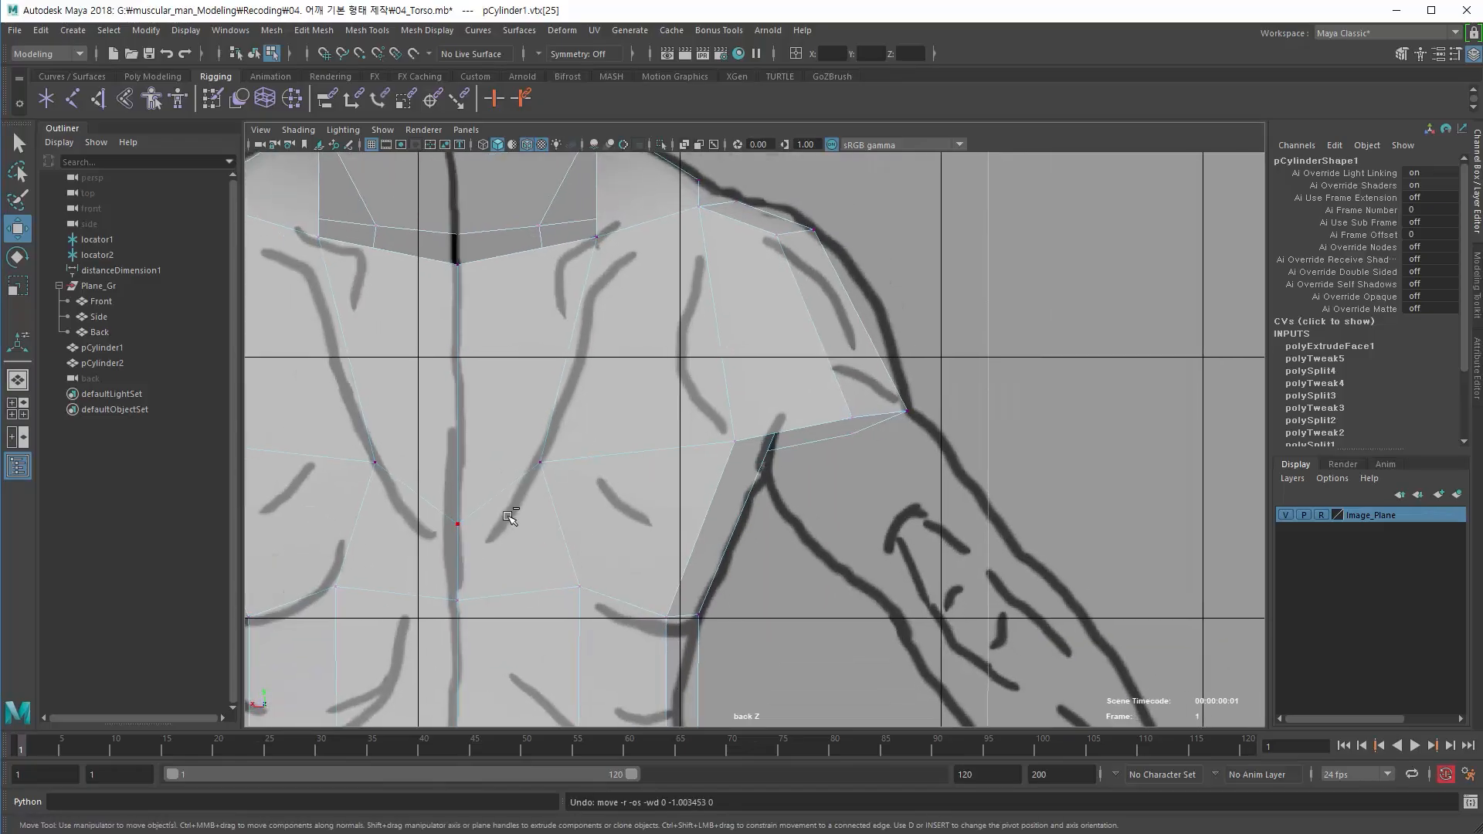
pyautogui.scroll(-5, 674, 508)
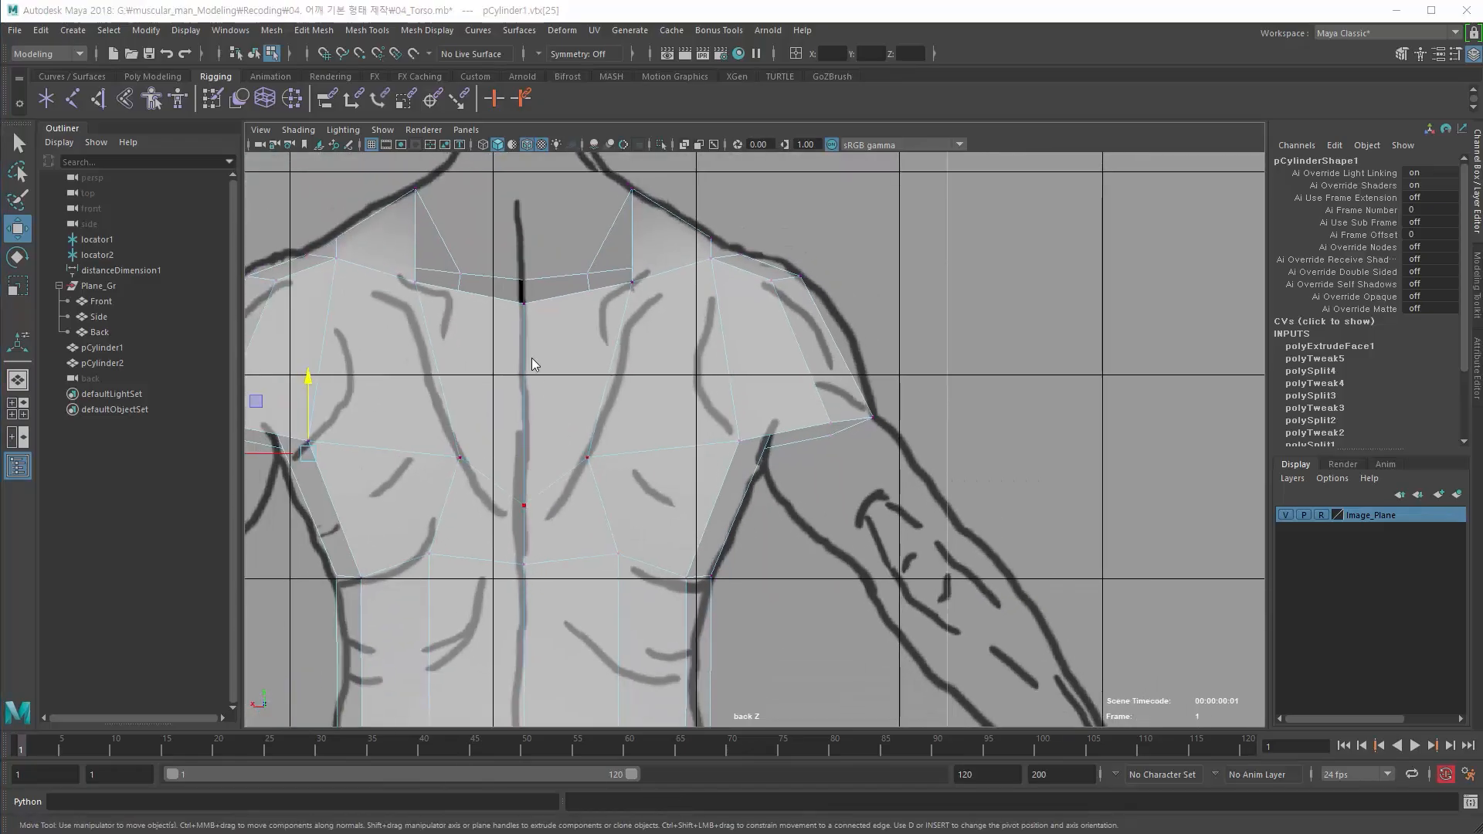
# - Move the front armpit vertex slightly down and toward the chest, matching the sketches in the front and side views
pyautogui.press('space')
pyautogui.keyDown('alt'); pyautogui.moveTo(634, 276); pyautogui.dragTo(618, 346, button='middle'); pyautogui.keyUp('alt')
pyautogui.scroll(3, 618, 277)
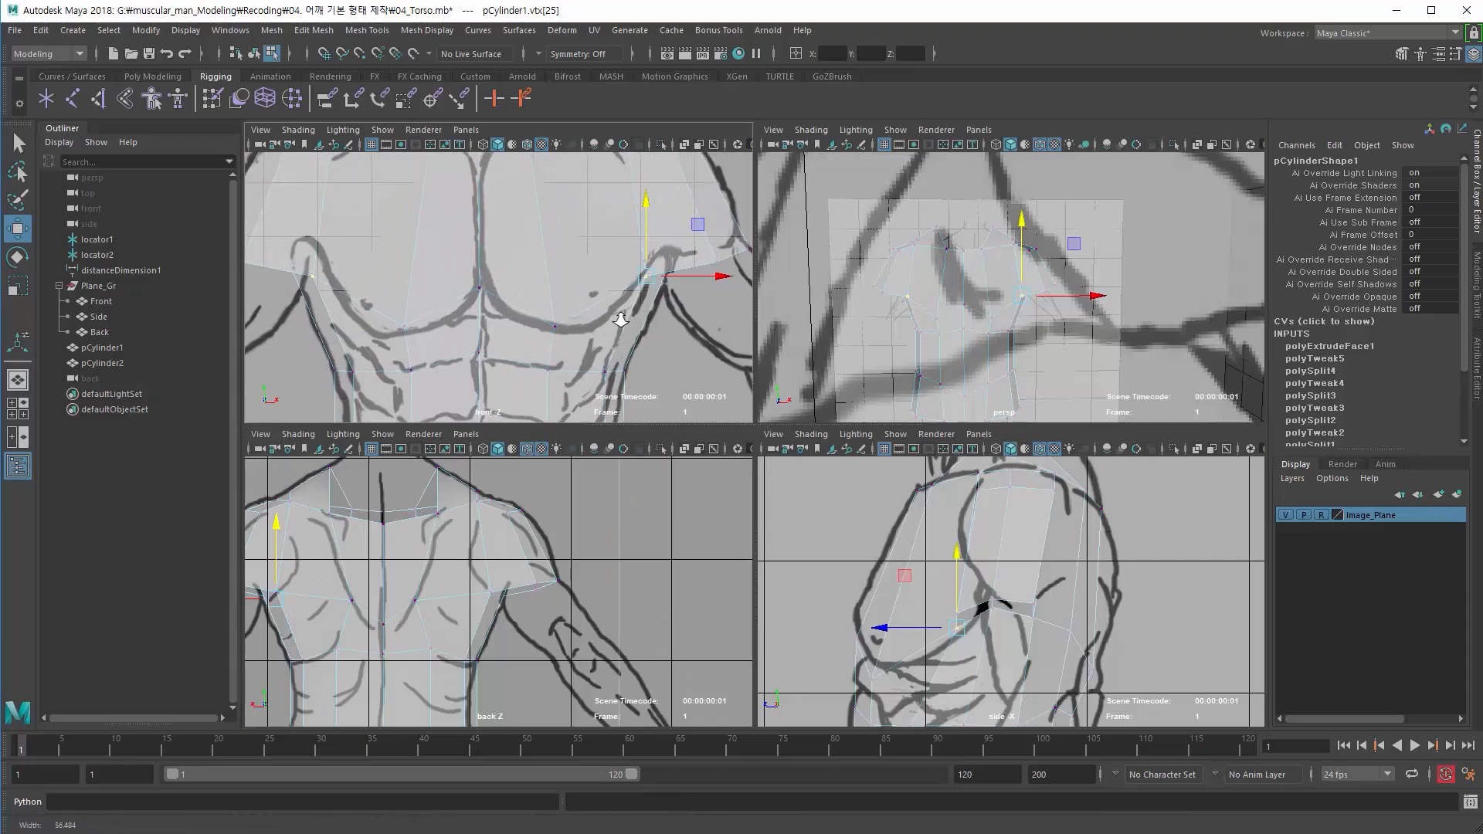
pyautogui.moveTo(653, 194); pyautogui.dragTo(649, 203)
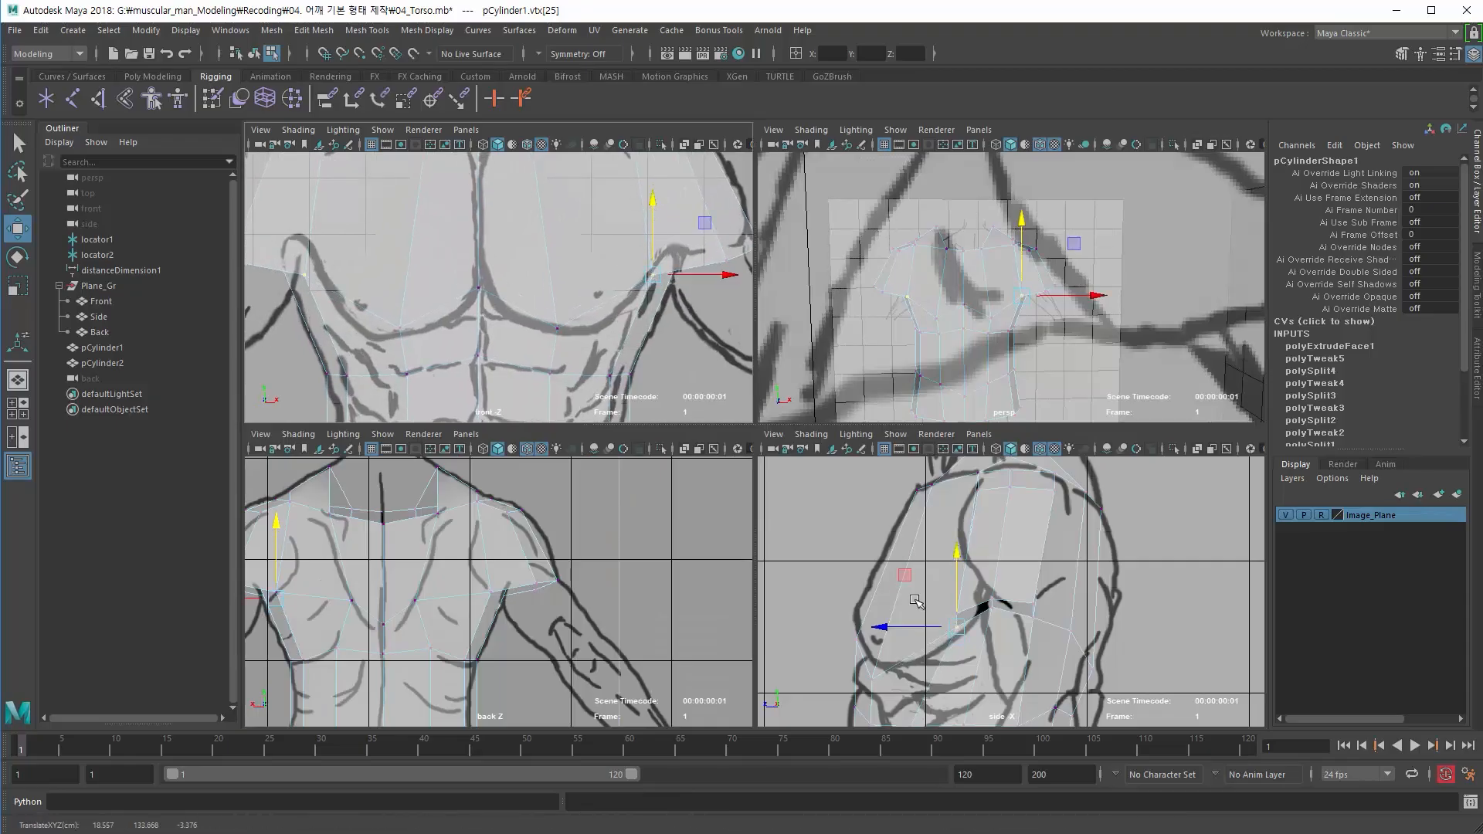
pyautogui.moveTo(887, 624); pyautogui.dragTo(873, 630)
pyautogui.moveTo(940, 543); pyautogui.dragTo(938, 554)
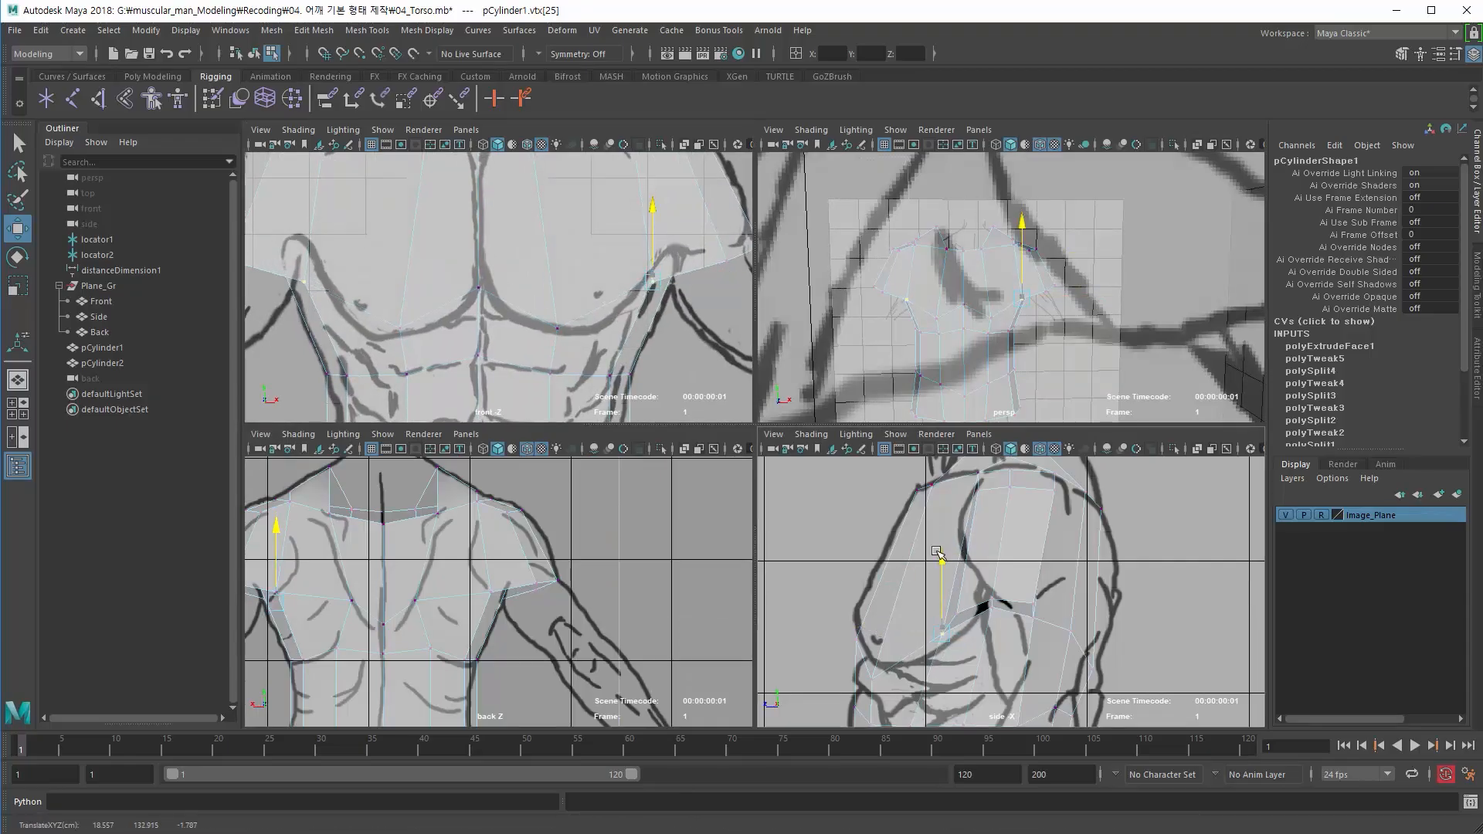
# - Move the rear armpit vertex backward in the side view, below the extruded shoulder's back edge
pyautogui.press('space')
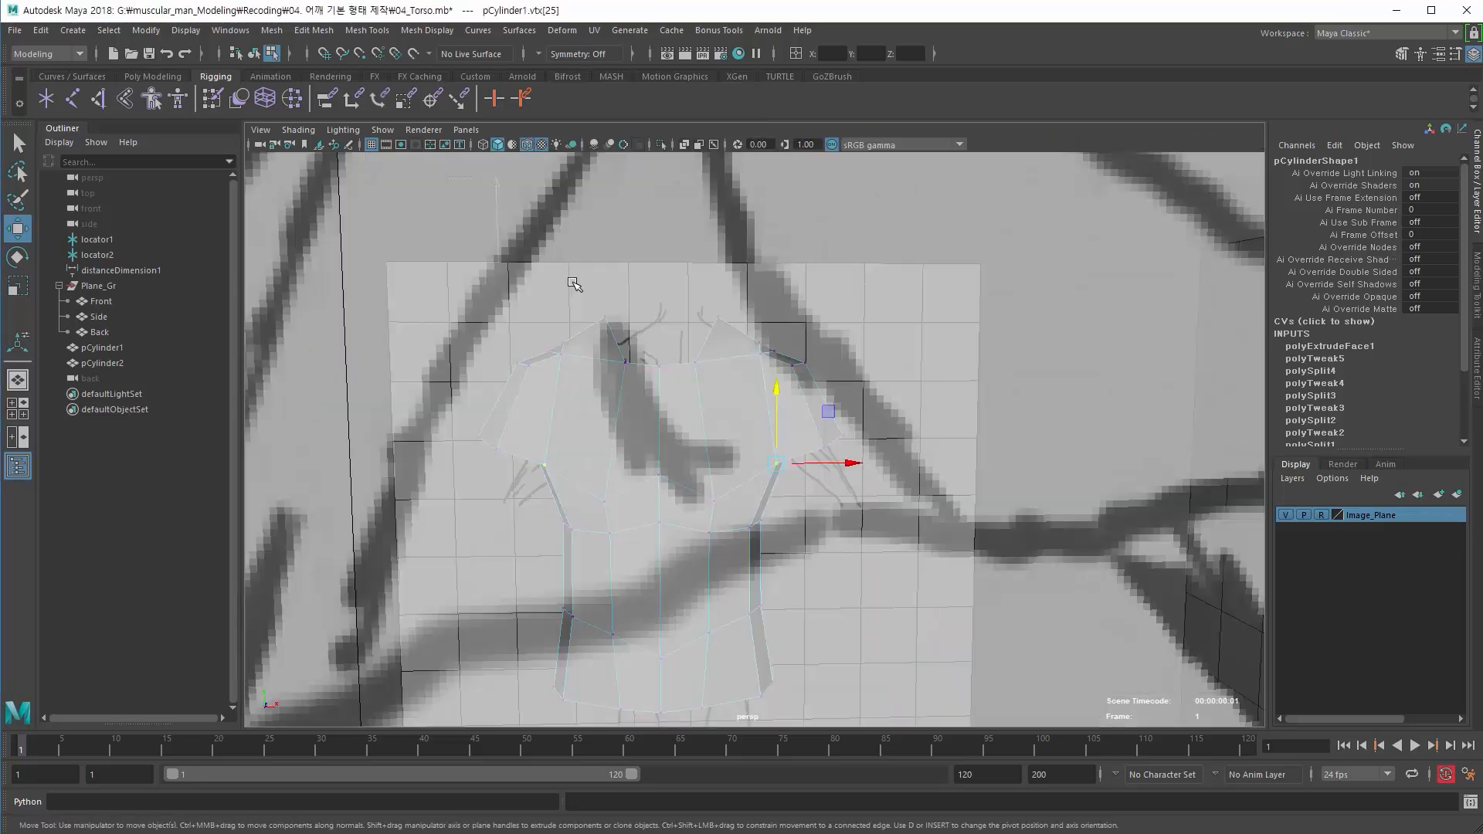
pyautogui.scroll(-6, 853, 443)
pyautogui.keyDown('alt'); pyautogui.moveTo(853, 443); pyautogui.dragTo(758, 486); pyautogui.keyUp('alt')
pyautogui.scroll(5, 652, 483)
pyautogui.scroll(3, 652, 483)
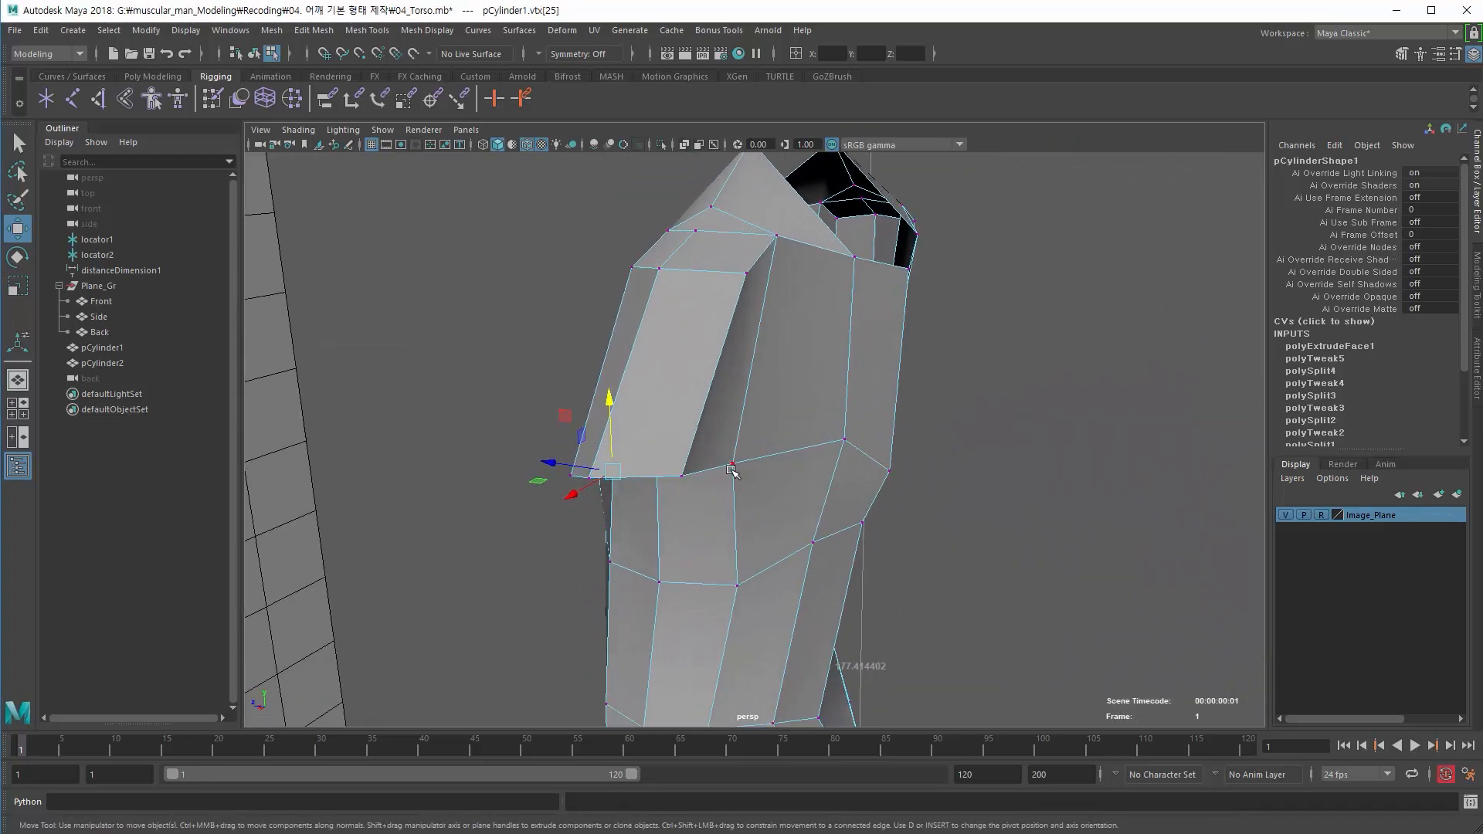
pyautogui.click(733, 467)
pyautogui.scroll(-3, 732, 470)
pyautogui.press('space')
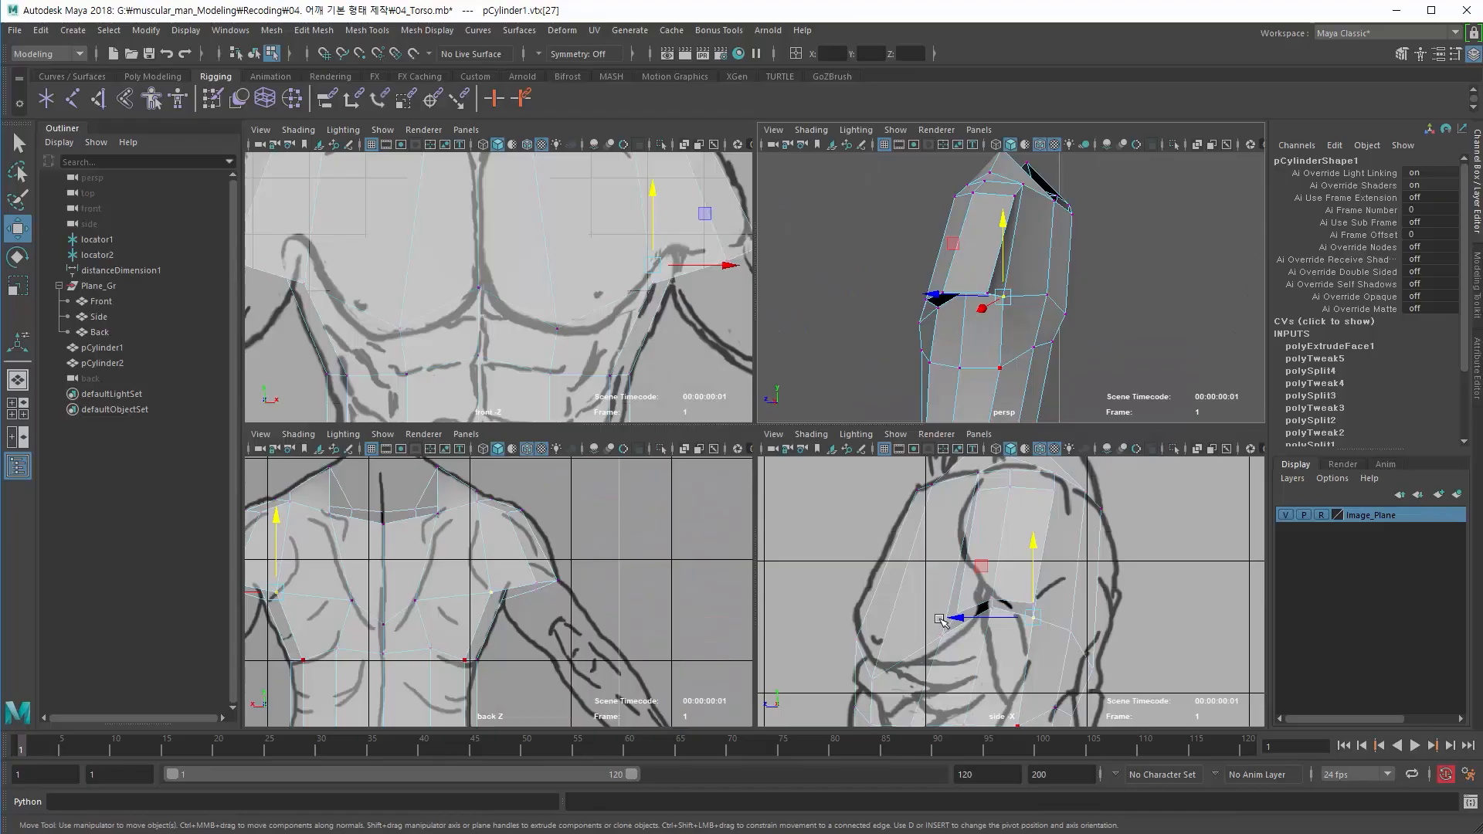
pyautogui.moveTo(941, 621); pyautogui.dragTo(986, 624)
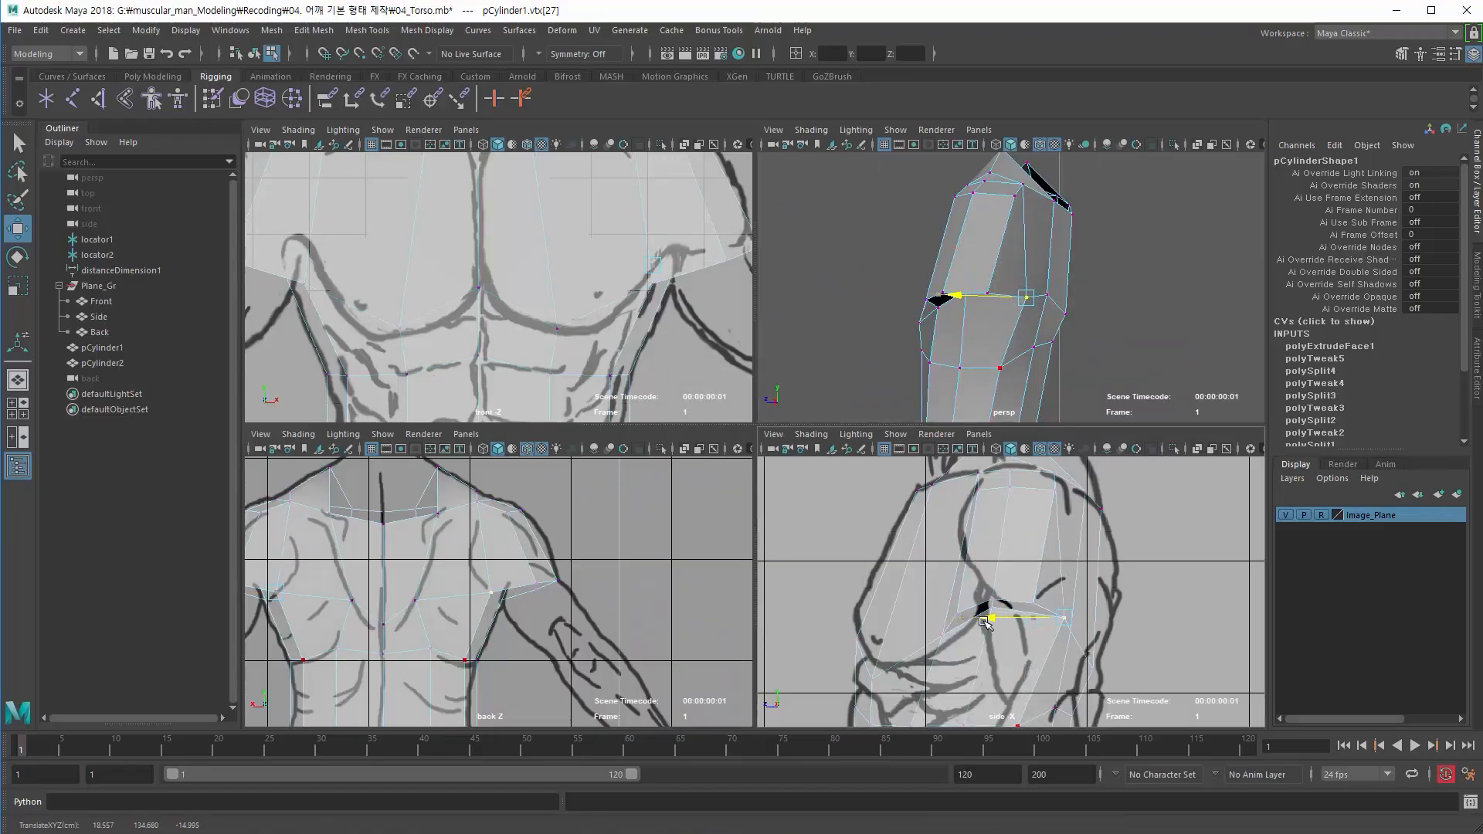
# - Move the shoulder-blade vertex at armpit height backward toward the sketched back outline
pyautogui.keyDown('alt'); pyautogui.moveTo(989, 622); pyautogui.dragTo(928, 618, button='middle'); pyautogui.keyUp('alt')
pyautogui.click(1050, 299)
pyautogui.click(1055, 294)
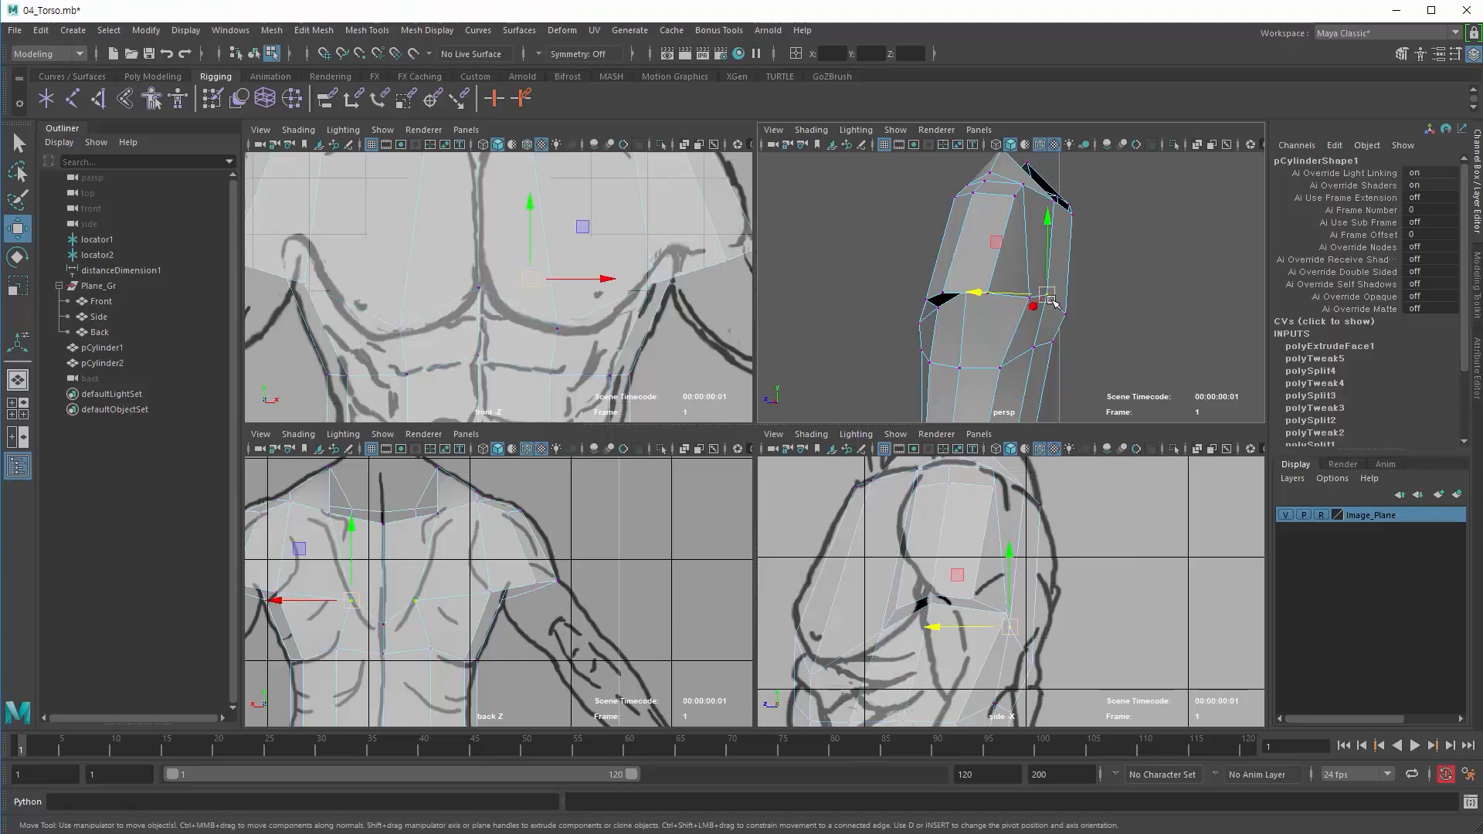
pyautogui.click(972, 302)
pyautogui.hotkey('ctrl', 'z')
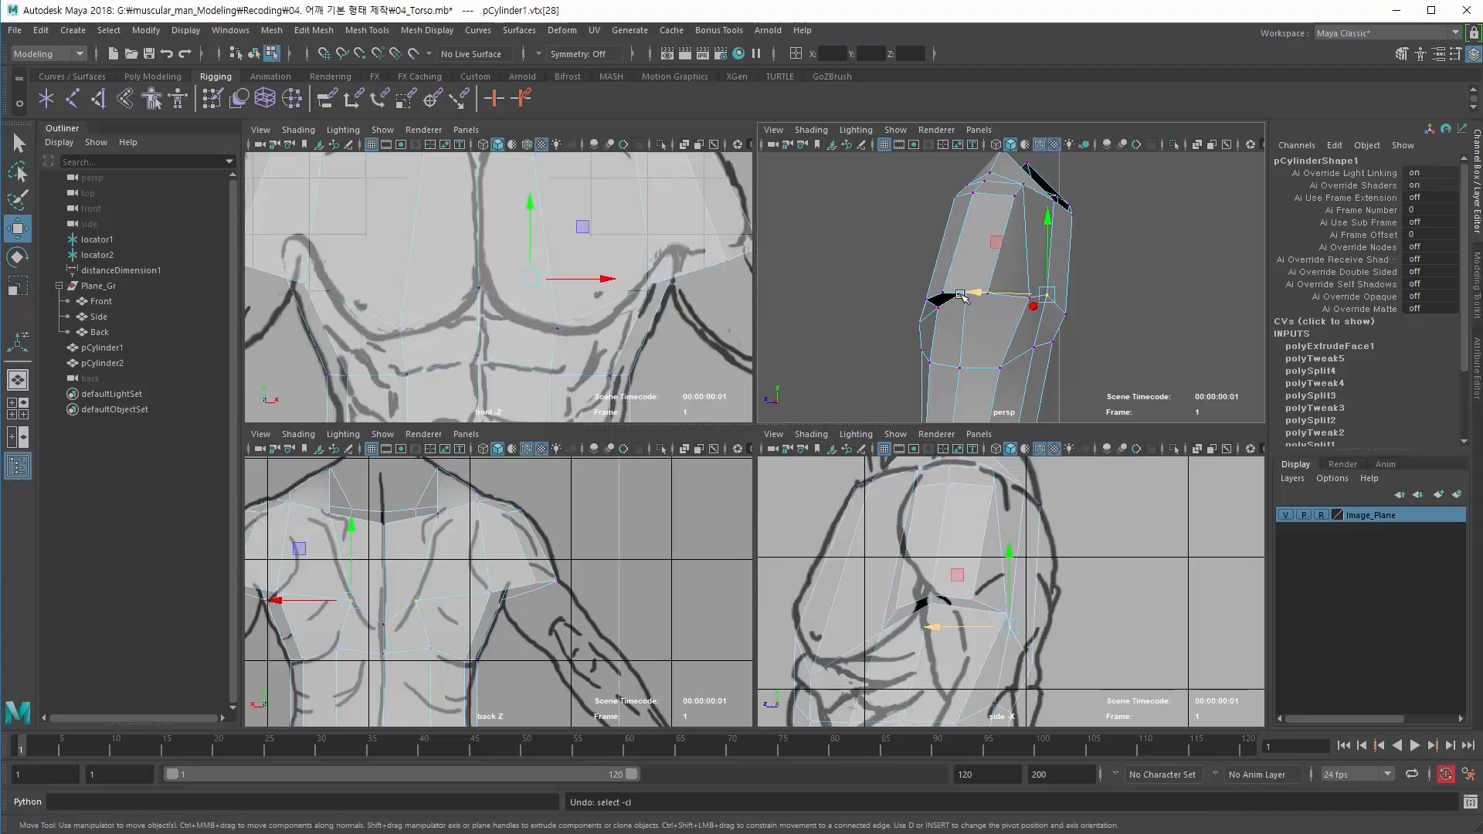
pyautogui.moveTo(966, 288); pyautogui.dragTo(983, 284)
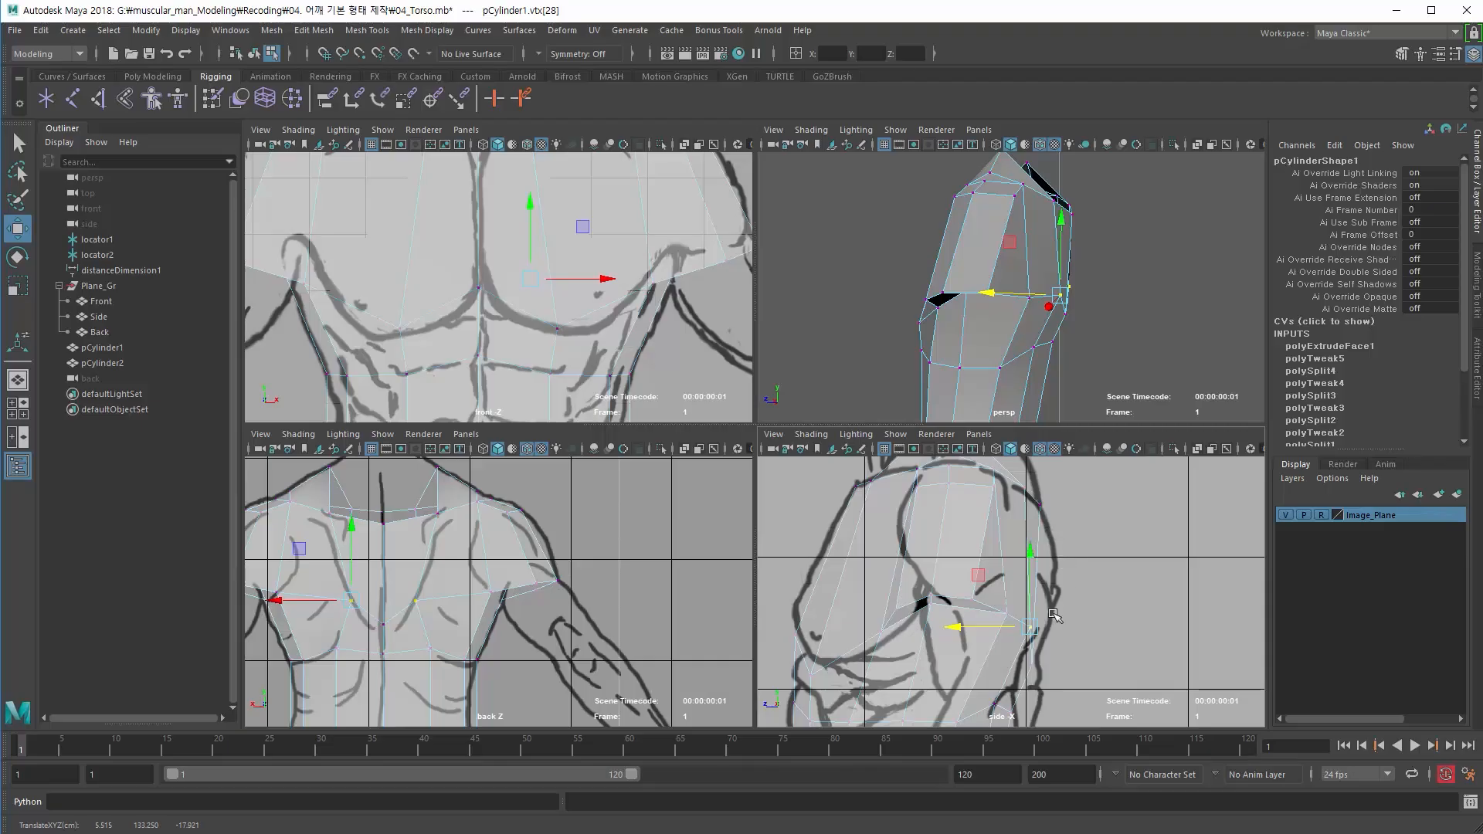
# - Try moving the back vertex below the shoulder blade backward in the side view, and undo the move
pyautogui.keyDown('alt'); pyautogui.moveTo(969, 329); pyautogui.dragTo(997, 327); pyautogui.keyUp('alt')
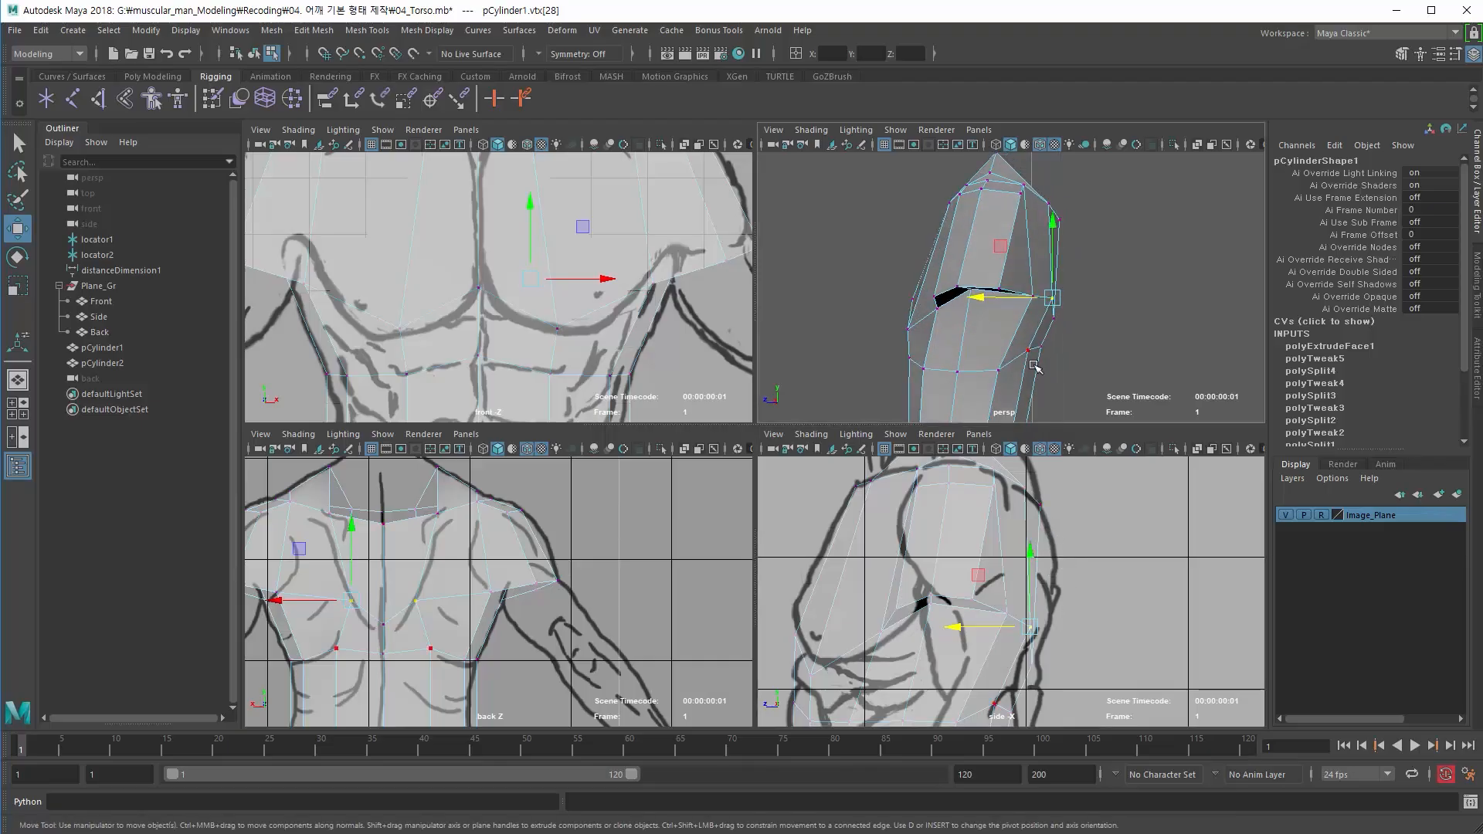
pyautogui.click(1029, 351)
pyautogui.keyDown('alt'); pyautogui.moveTo(940, 601); pyautogui.dragTo(954, 560, button='middle'); pyautogui.keyUp('alt')
pyautogui.moveTo(928, 661); pyautogui.dragTo(941, 662)
pyautogui.keyDown('alt'); pyautogui.moveTo(992, 344); pyautogui.dragTo(819, 333); pyautogui.keyUp('alt')
pyautogui.keyDown('alt'); pyautogui.moveTo(819, 332); pyautogui.dragTo(895, 317, button='middle'); pyautogui.keyUp('alt')
pyautogui.hotkey('ctrl', 'z')
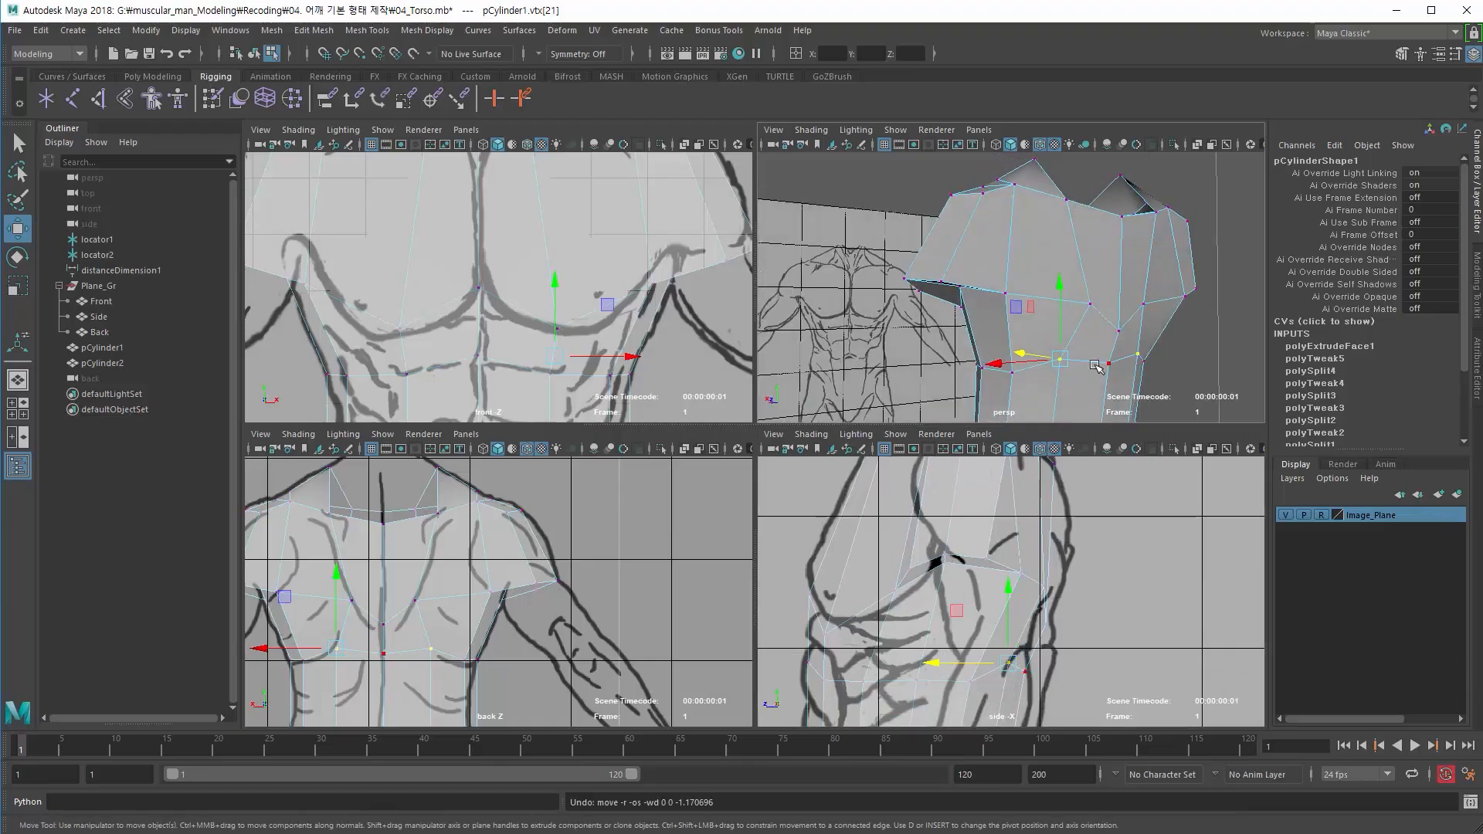
# - Select the vertices beside the spine below the shoulder blades on both halves and move them slightly backward
pyautogui.keyDown('alt'); pyautogui.moveTo(1097, 366); pyautogui.dragTo(1098, 376); pyautogui.keyUp('alt')
pyautogui.keyDown('shift'); pyautogui.click(1103, 361); pyautogui.keyUp('shift')
pyautogui.keyDown('alt'); pyautogui.moveTo(918, 403); pyautogui.dragTo(951, 404); pyautogui.keyUp('alt')
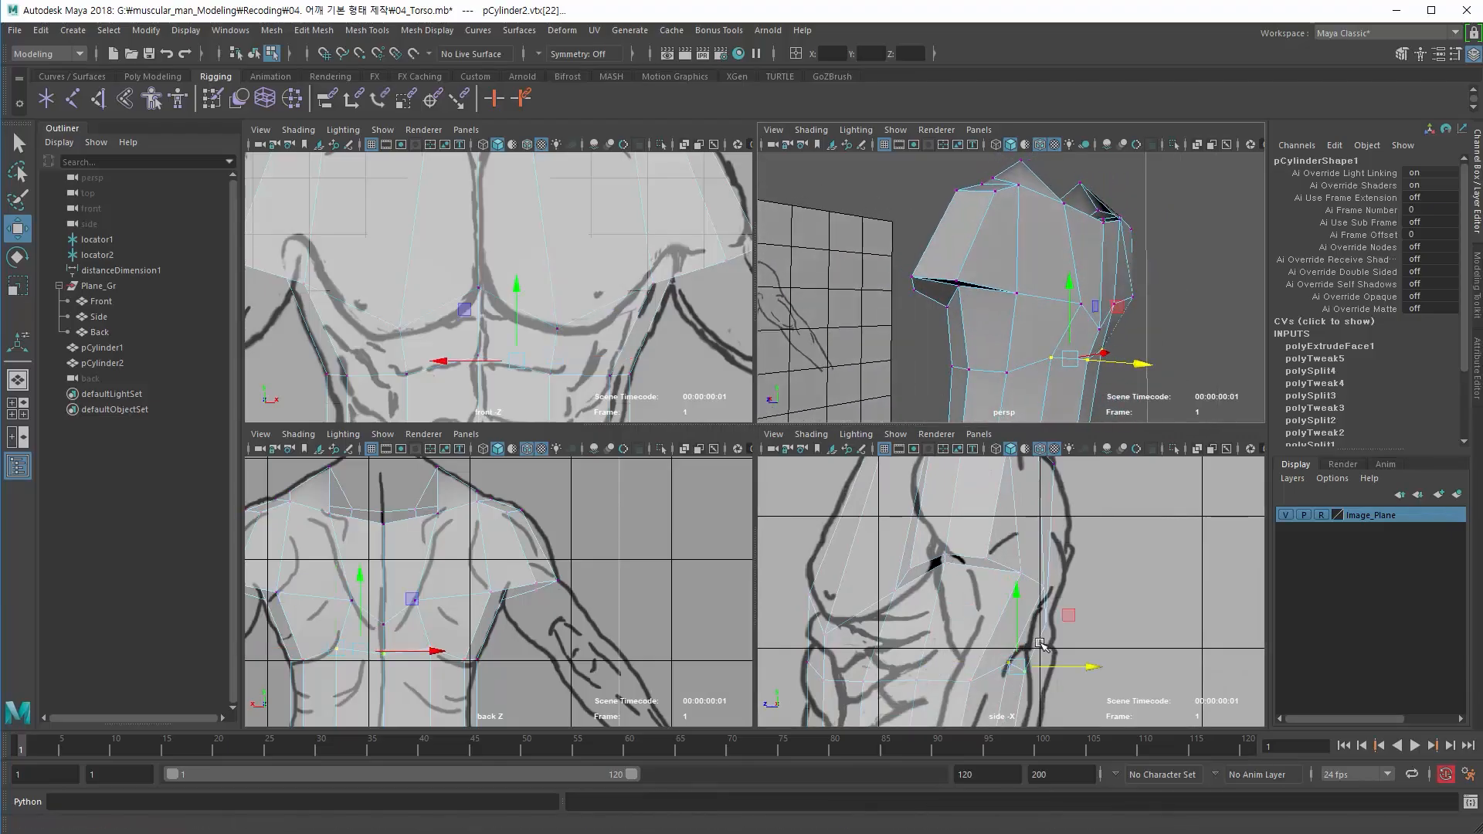
pyautogui.moveTo(1098, 665); pyautogui.dragTo(1108, 666)
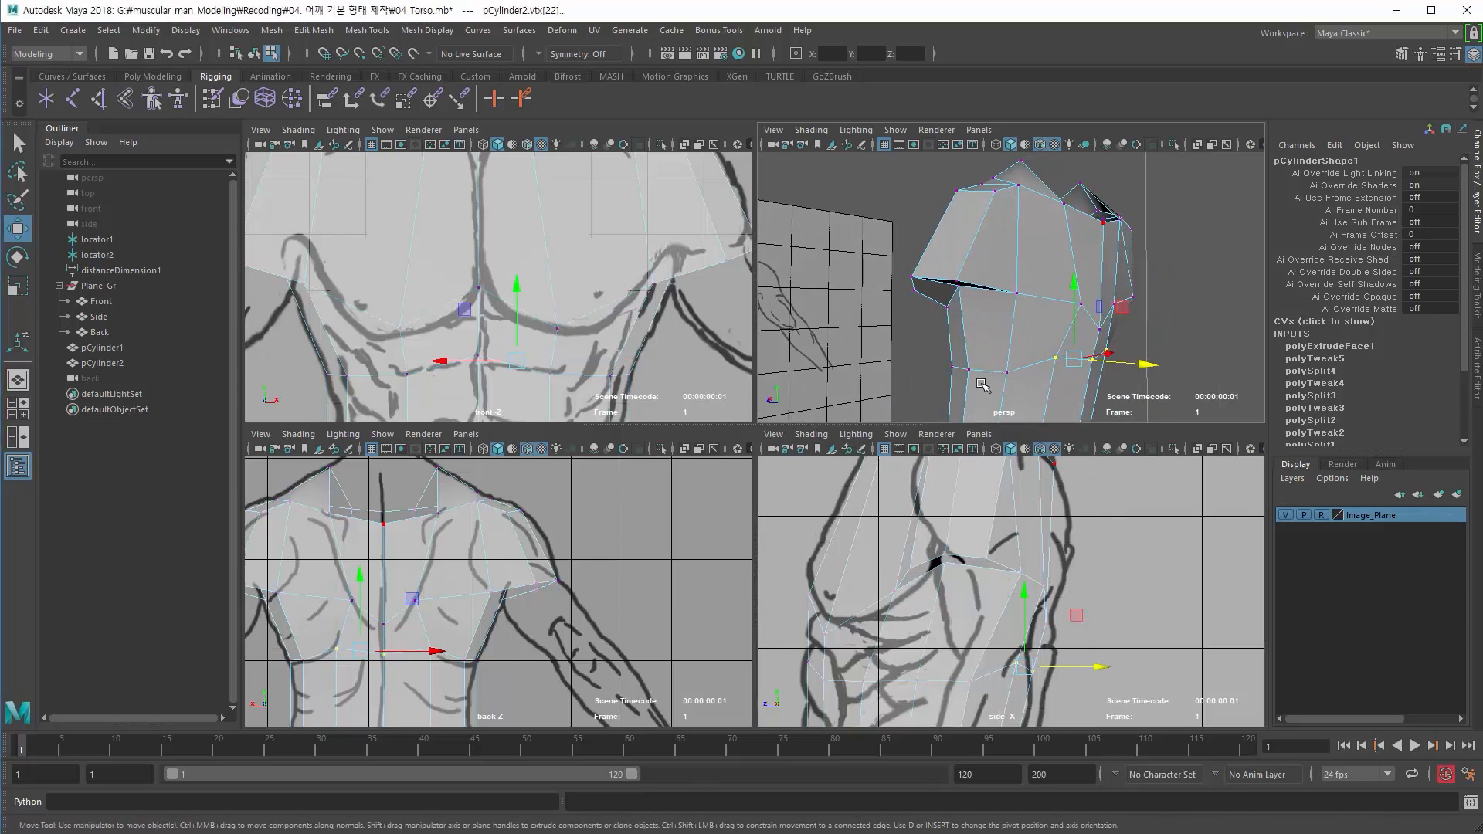
# - Raise the spine vertex between the shoulder blades slightly
pyautogui.press('space')
pyautogui.keyDown('alt'); pyautogui.moveTo(978, 540); pyautogui.dragTo(1019, 534); pyautogui.keyUp('alt')
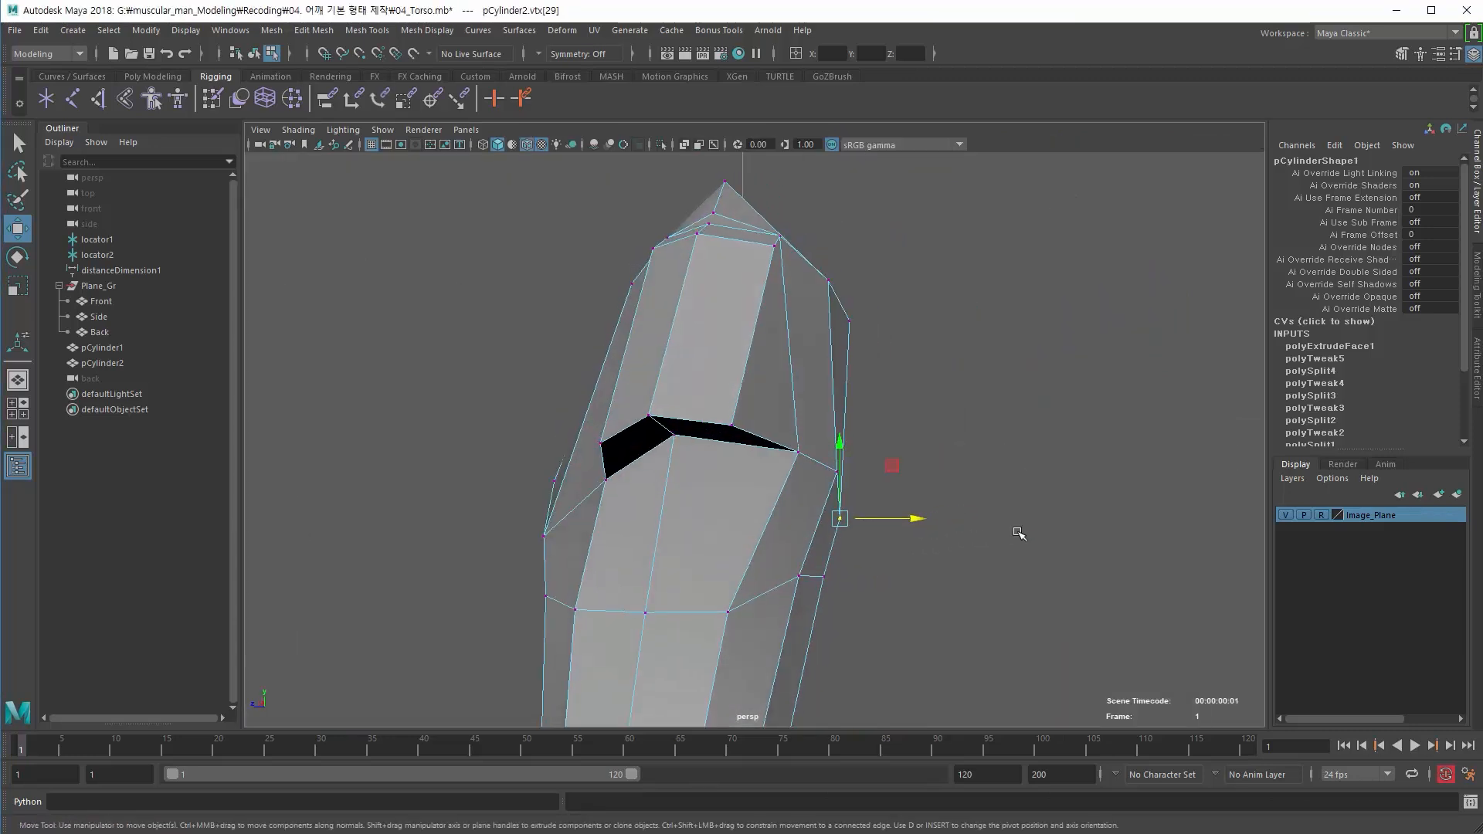
pyautogui.moveTo(839, 444); pyautogui.dragTo(835, 440)
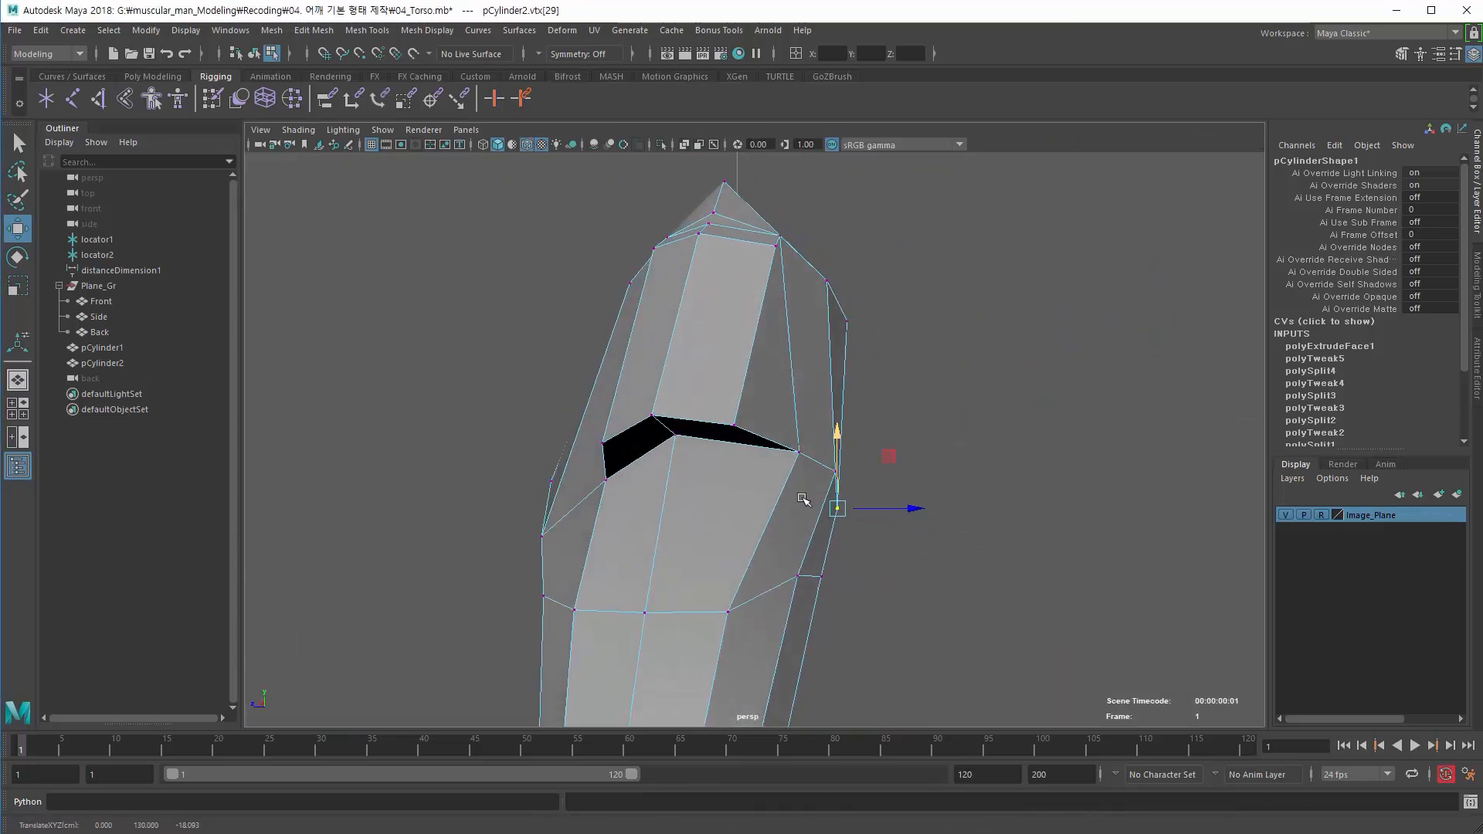
# - Nudge the shoulder-blade vertex to even out the upper back, checking it from the back and side
pyautogui.keyDown('alt'); pyautogui.moveTo(804, 501); pyautogui.dragTo(846, 463); pyautogui.keyUp('alt')
pyautogui.keyDown('alt'); pyautogui.moveTo(871, 518); pyautogui.dragTo(725, 503); pyautogui.keyUp('alt')
pyautogui.click(728, 501)
pyautogui.keyDown('alt'); pyautogui.moveTo(704, 564); pyautogui.dragTo(687, 578); pyautogui.keyUp('alt')
pyautogui.moveTo(809, 455); pyautogui.dragTo(808, 465)
pyautogui.keyDown('alt'); pyautogui.moveTo(679, 564); pyautogui.dragTo(800, 401); pyautogui.keyUp('alt')
pyautogui.keyDown('alt'); pyautogui.moveTo(780, 514); pyautogui.dragTo(696, 597); pyautogui.keyUp('alt')
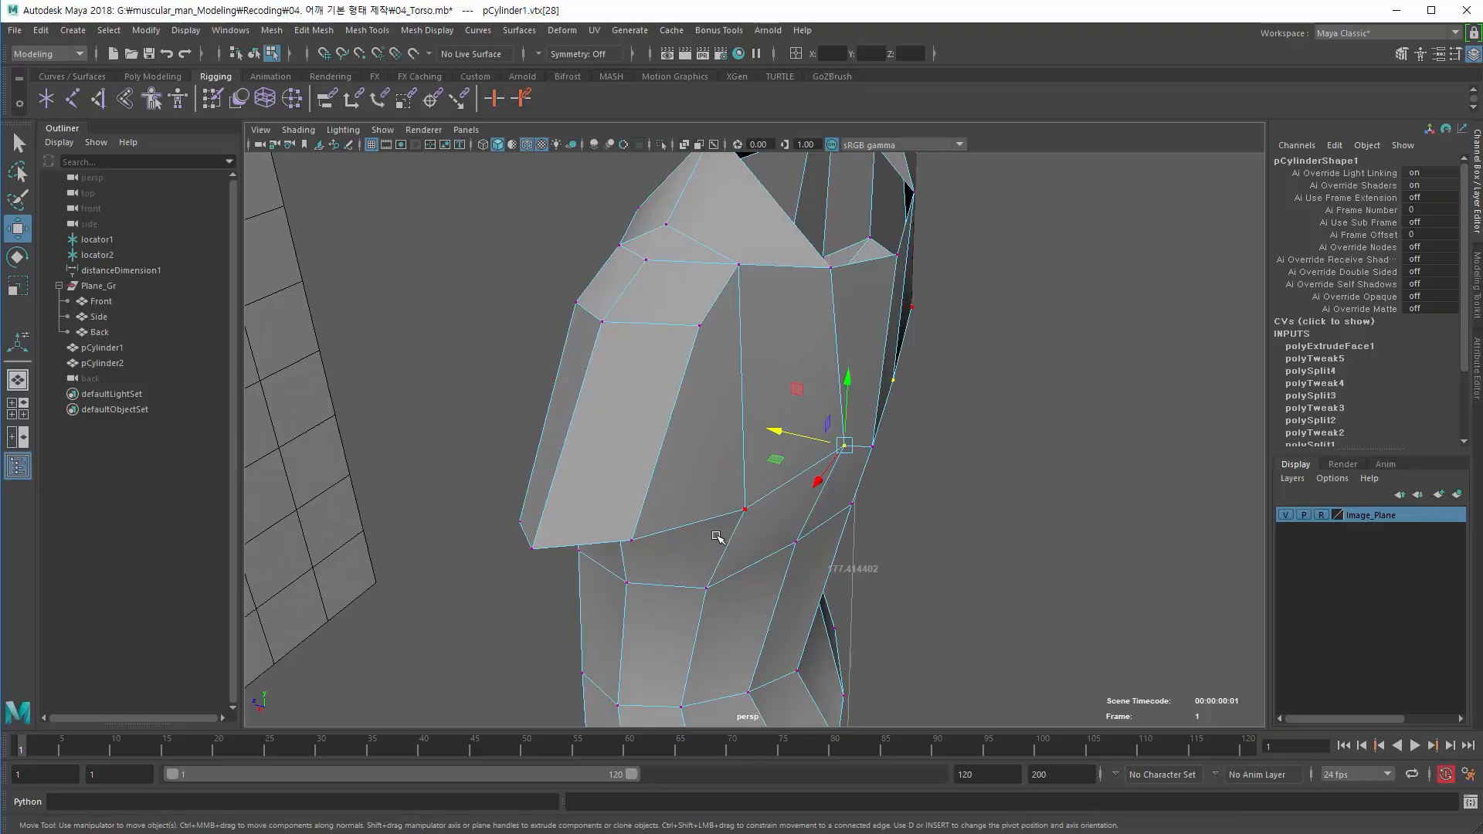
# - Raise the rear vertex at the base of the extruded shoulder slightly in the side view
pyautogui.keyDown('alt'); pyautogui.moveTo(743, 525); pyautogui.dragTo(707, 322); pyautogui.keyUp('alt')
pyautogui.click(720, 268)
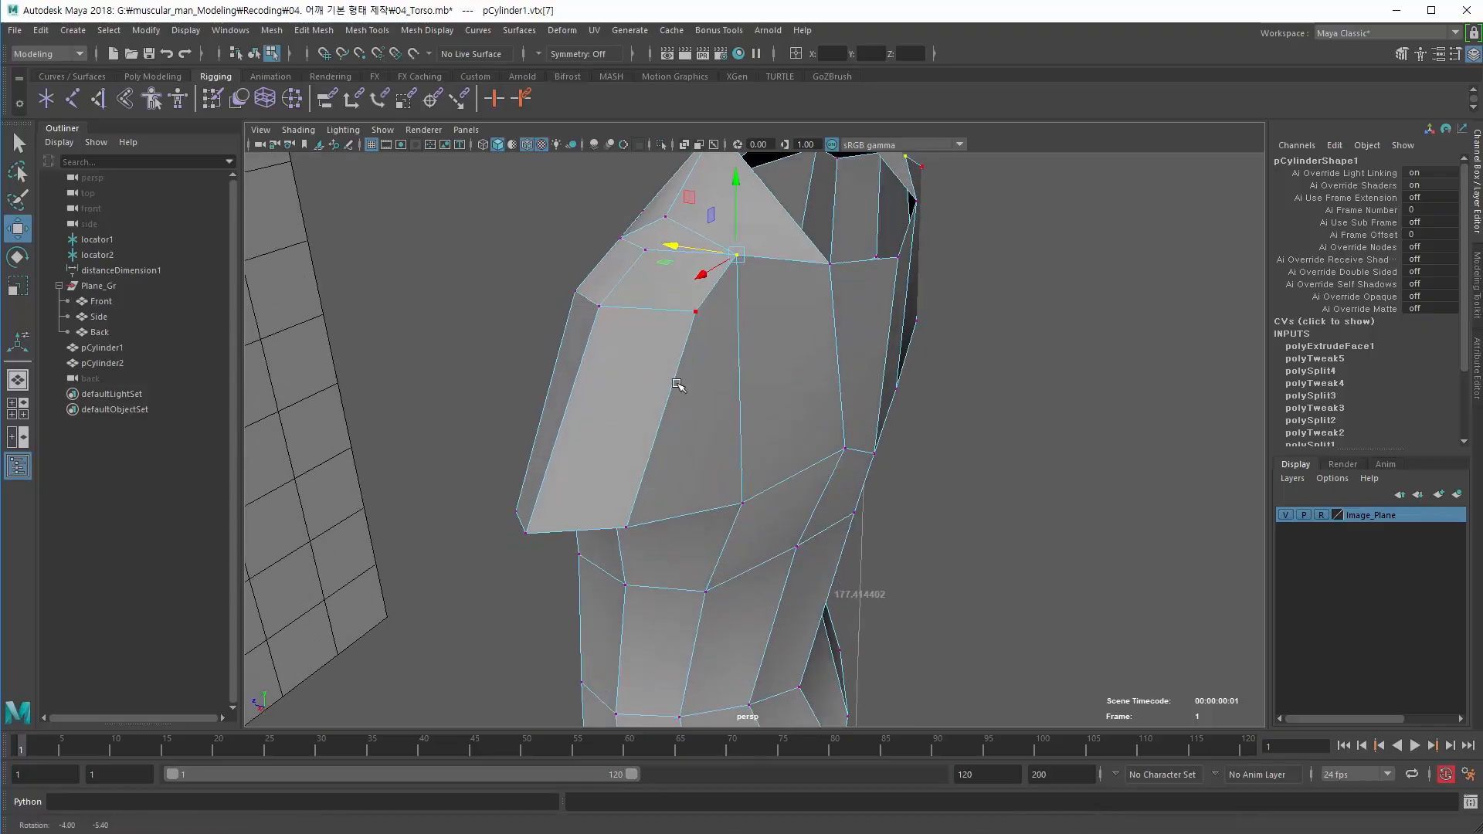
pyautogui.press('space')
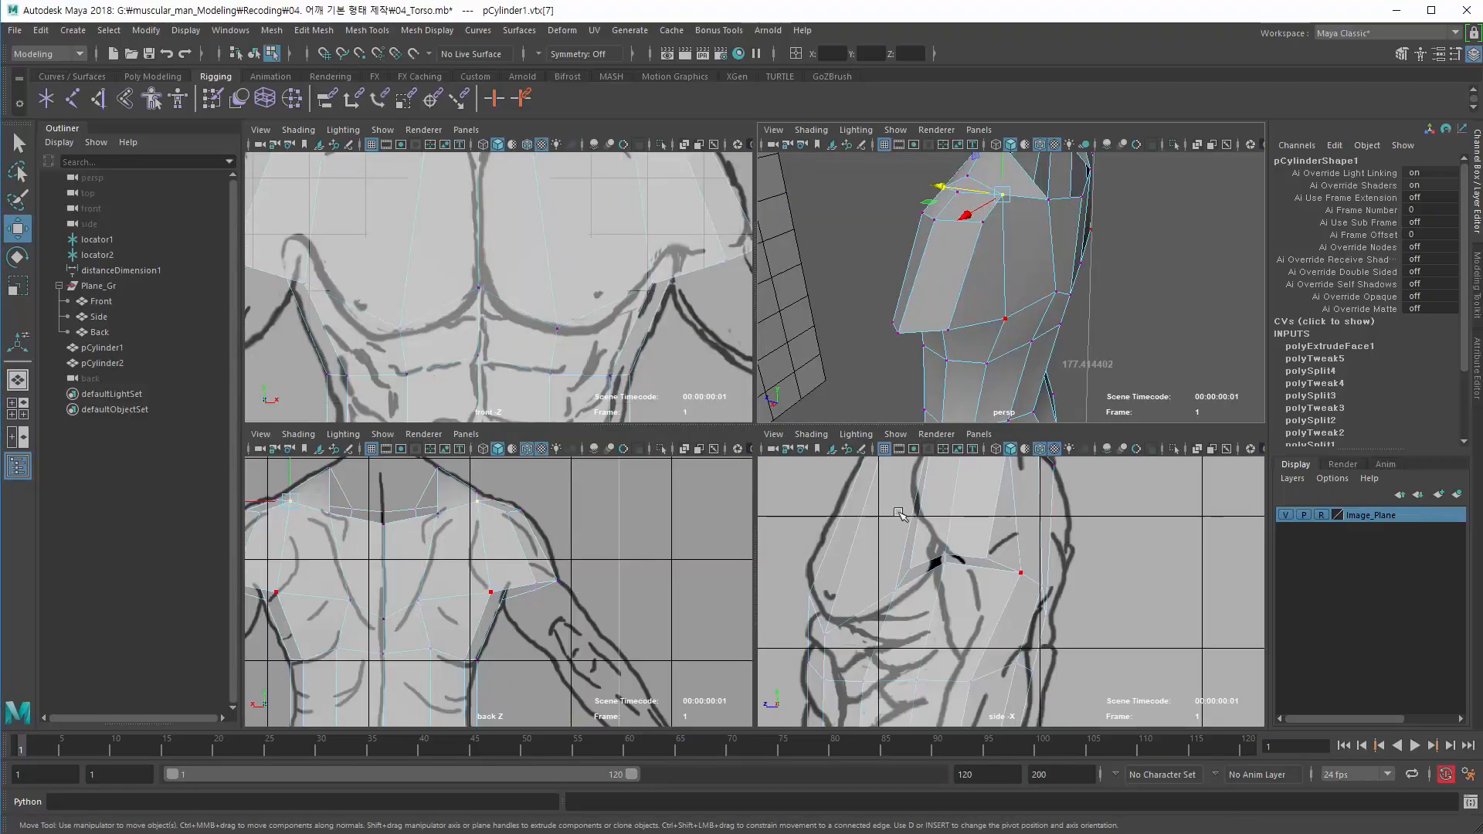
pyautogui.keyDown('alt'); pyautogui.moveTo(900, 513); pyautogui.dragTo(857, 652, button='middle'); pyautogui.keyUp('alt')
pyautogui.moveTo(1011, 297)
pyautogui.keyDown('alt'); pyautogui.mouseDown()
pyautogui.moveTo(939, 298)
pyautogui.moveTo(1159, 299)
pyautogui.moveTo(1002, 304)
pyautogui.moveTo(1003, 291)
pyautogui.mouseUp(); pyautogui.keyUp('alt')
pyautogui.moveTo(965, 492); pyautogui.dragTo(966, 490)
pyautogui.press('space')
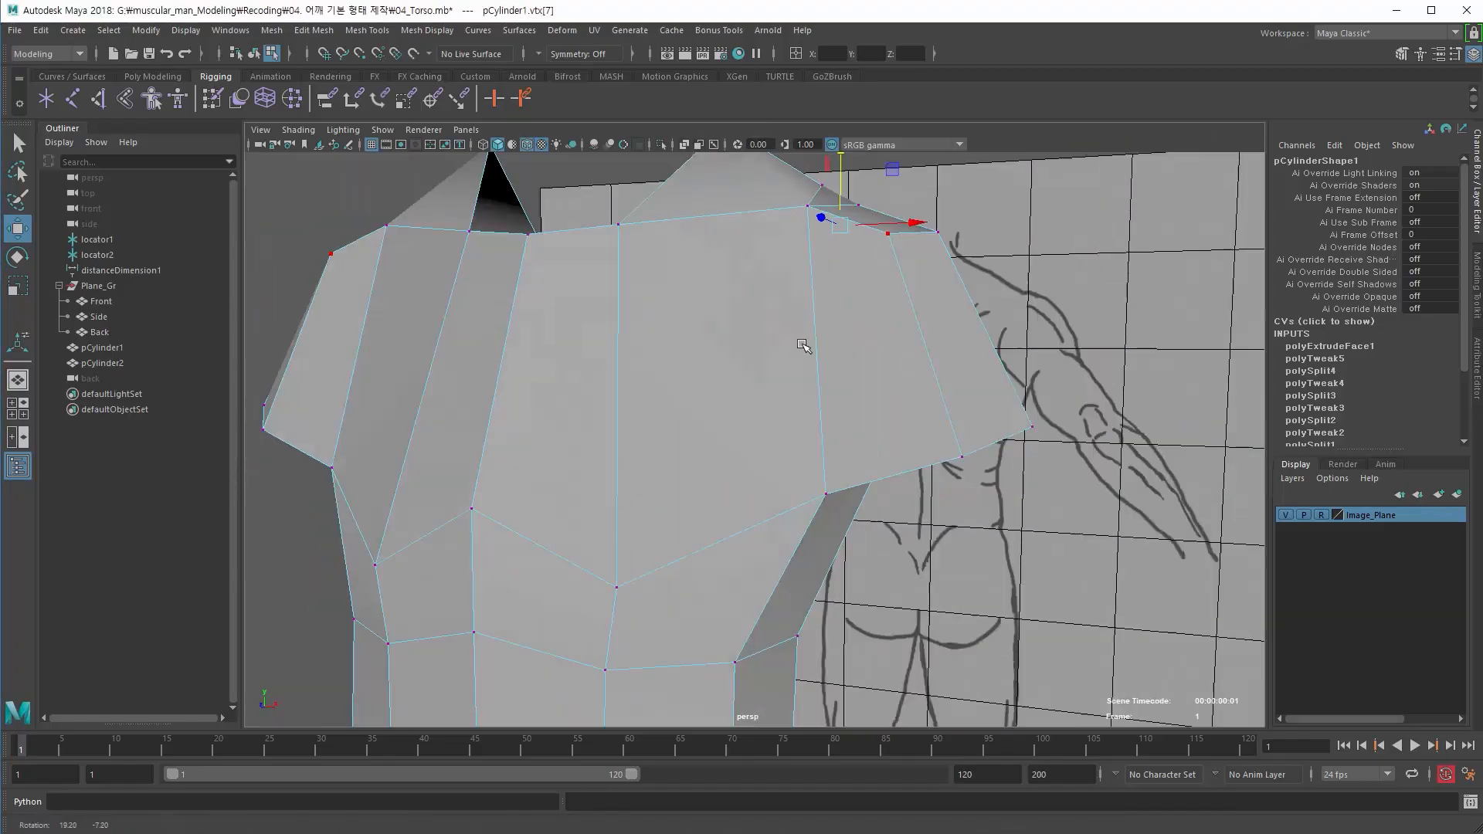
pyautogui.keyDown('alt'); pyautogui.moveTo(803, 347); pyautogui.dragTo(841, 483); pyautogui.keyUp('alt')
pyautogui.scroll(3, 841, 484)
pyautogui.scroll(-3, 811, 465)
pyautogui.click(783, 443)
pyautogui.scroll(4, 772, 418)
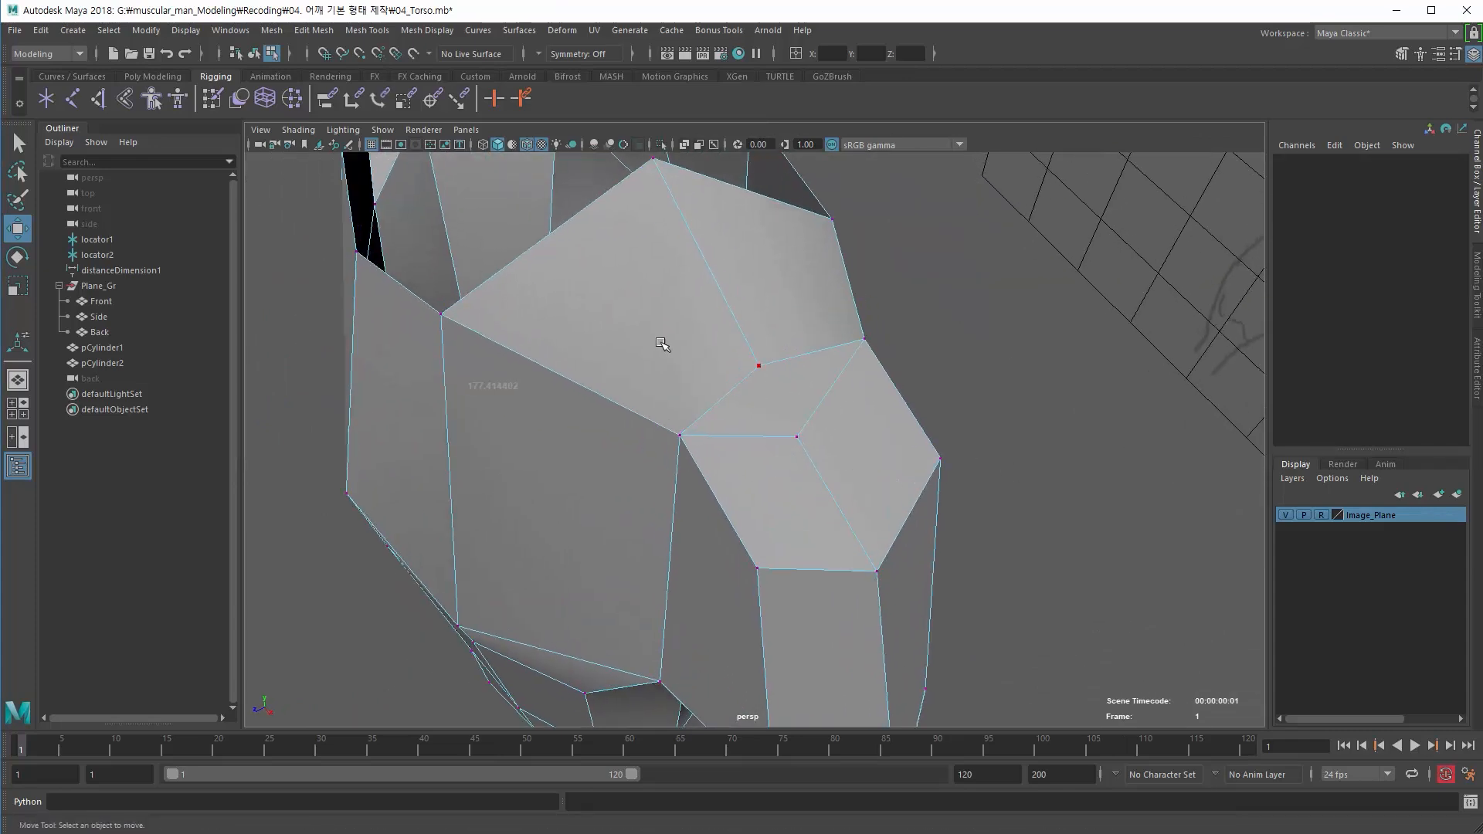
pyautogui.keyDown('shift'); pyautogui.moveTo(662, 345); pyautogui.dragTo(580, 340, button='right'); pyautogui.keyUp('shift')
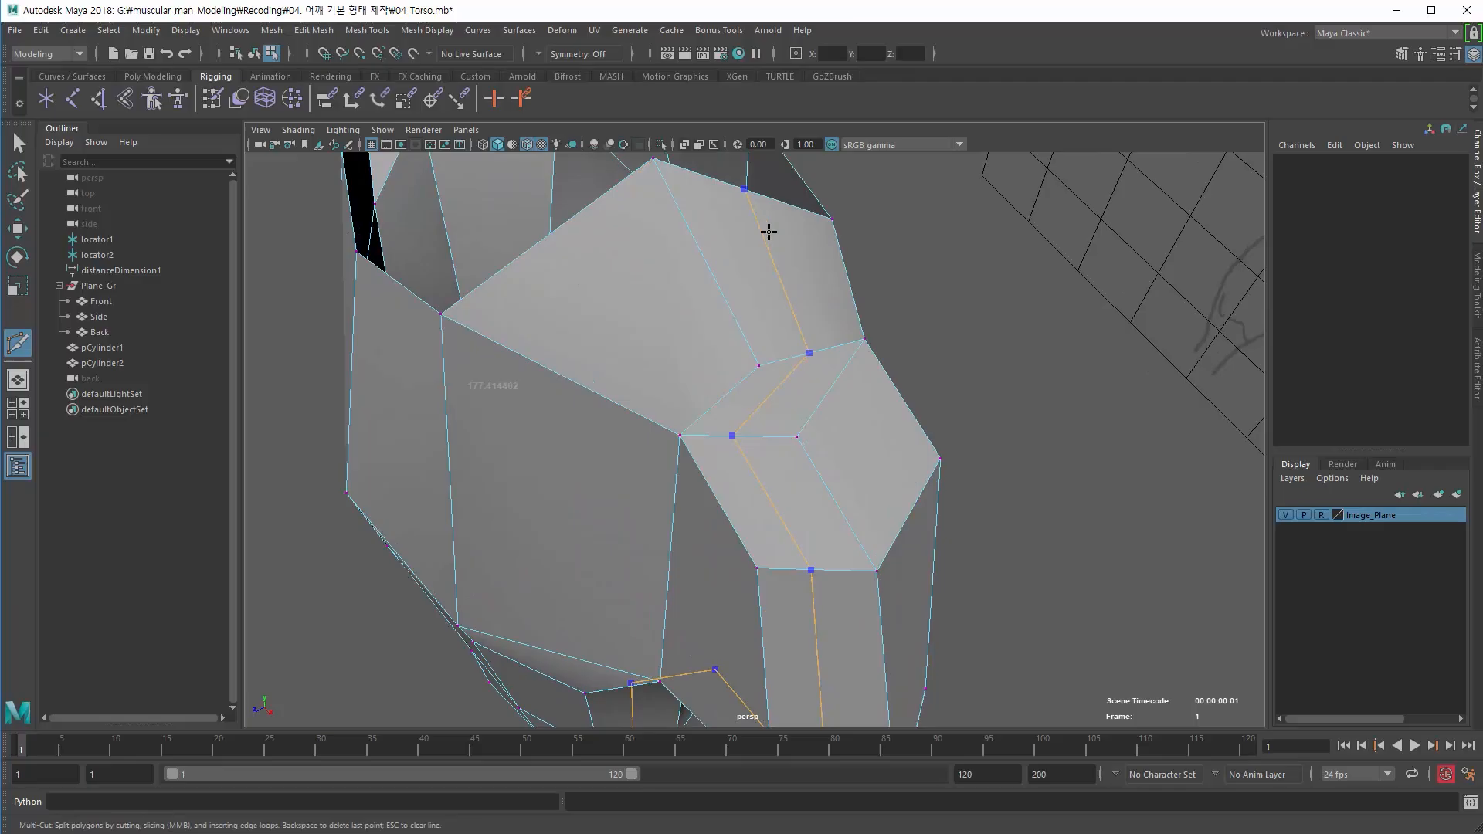
pyautogui.press('q')
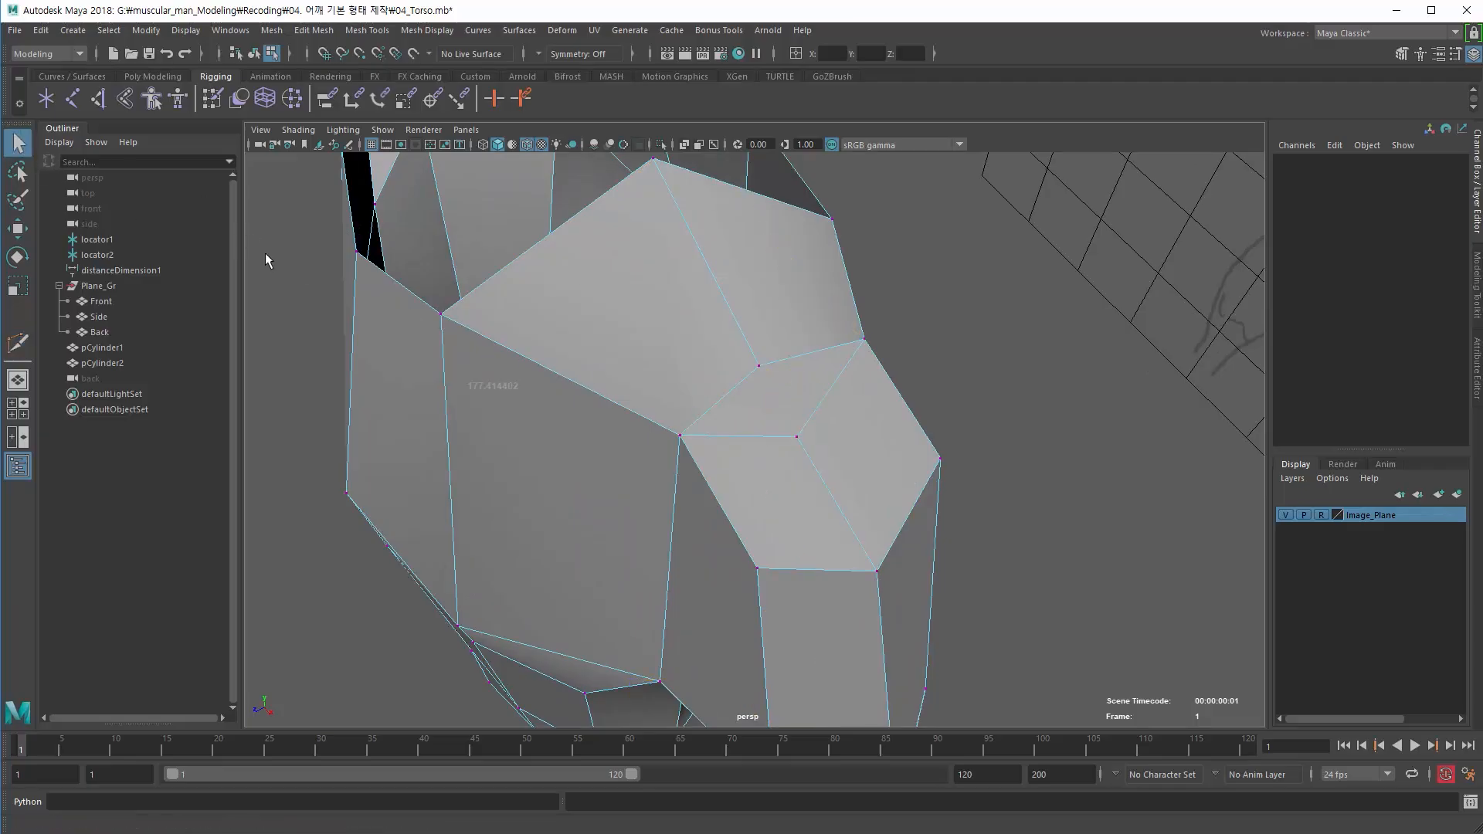
pyautogui.click(800, 435)
pyautogui.keyDown('alt'); pyautogui.moveTo(702, 421); pyautogui.dragTo(774, 415); pyautogui.keyUp('alt')
pyautogui.keyDown('shift'); pyautogui.rightClick(697, 405); pyautogui.keyUp('shift')
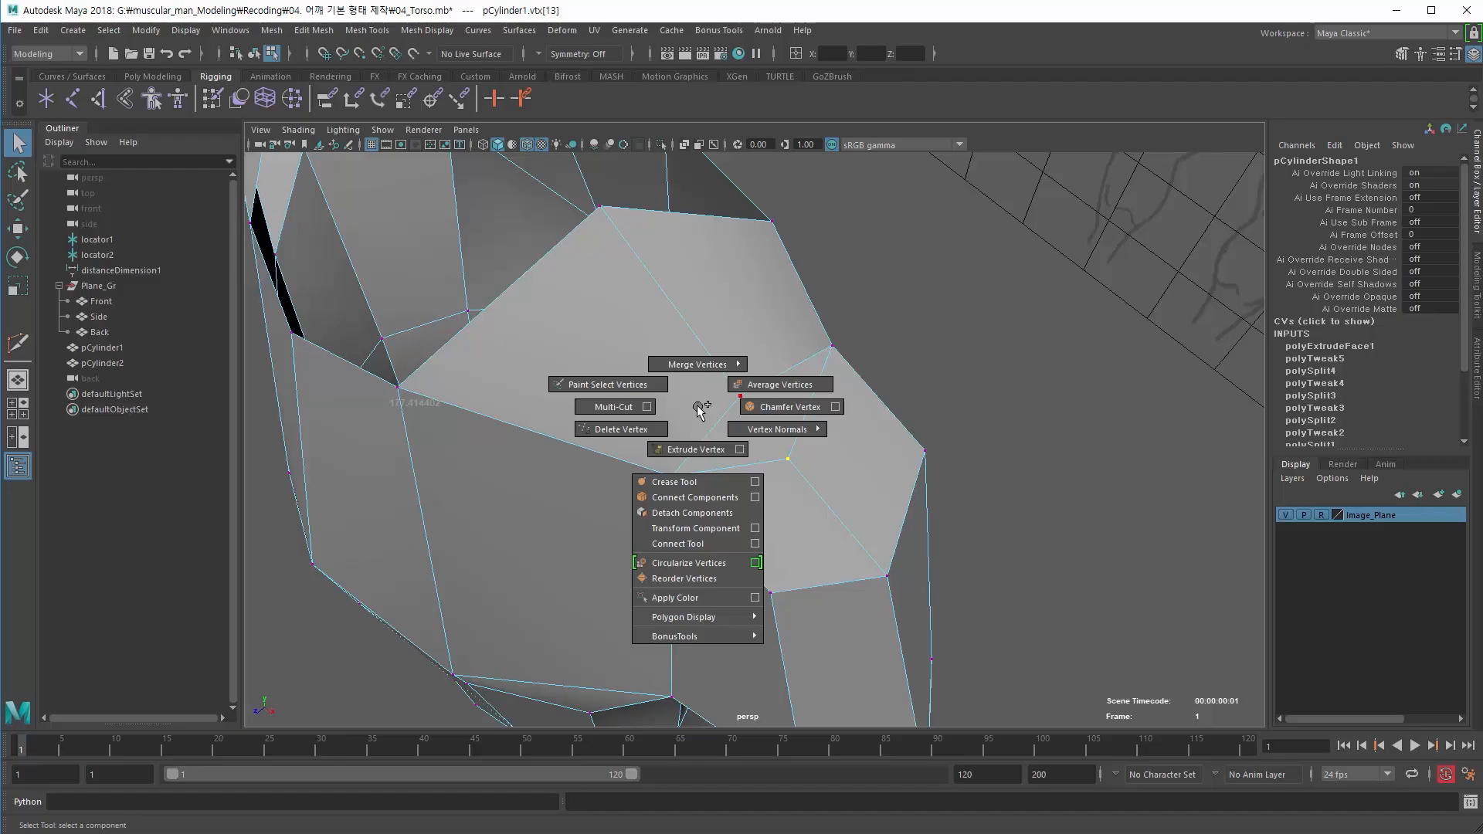
pyautogui.moveTo(699, 410)
pyautogui.keyDown('shift'); pyautogui.mouseDown(button='right')
pyautogui.moveTo(680, 322)
pyautogui.moveTo(686, 386)
pyautogui.mouseUp(button='right'); pyautogui.keyUp('shift')
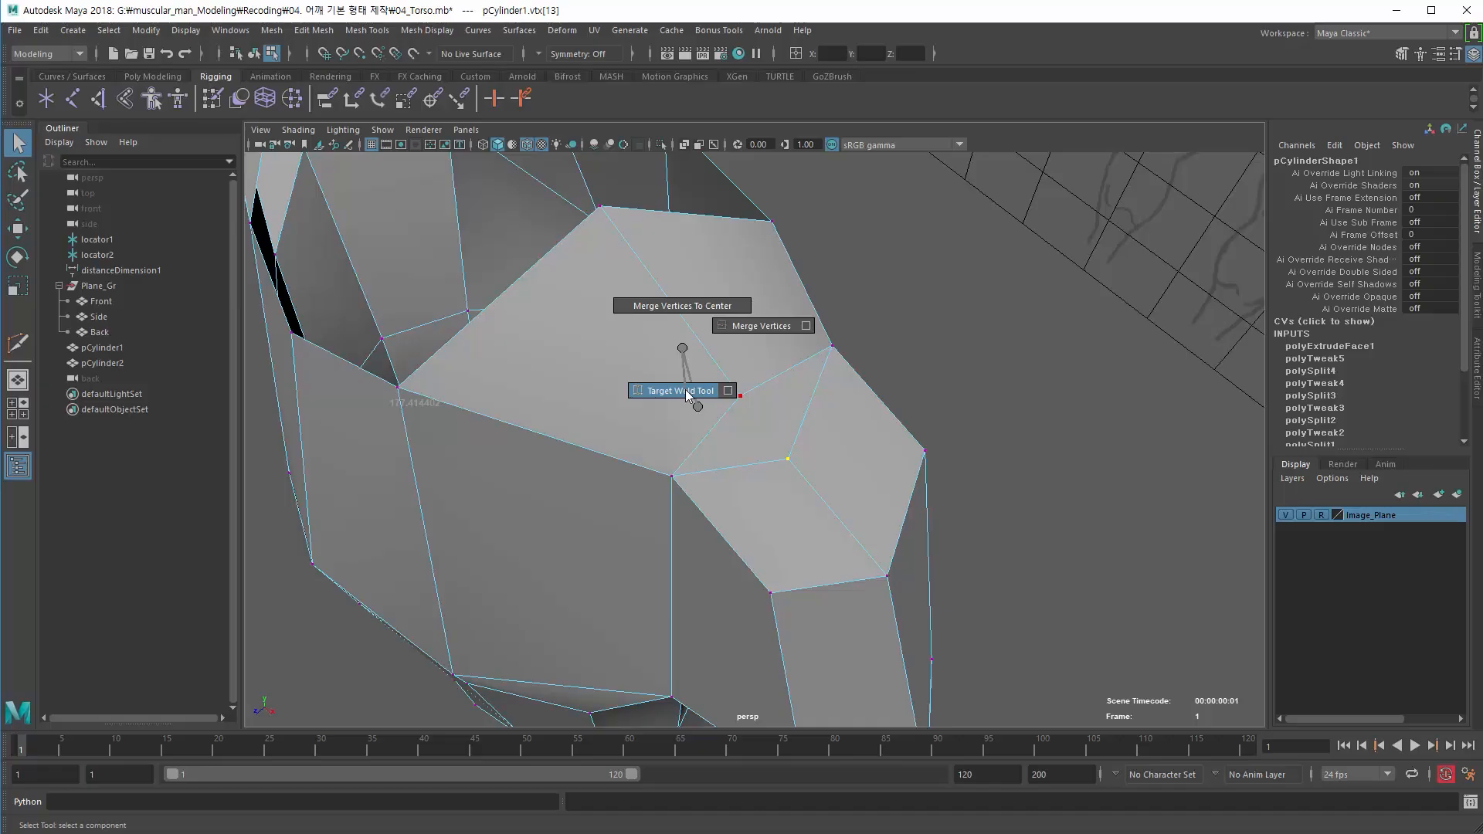
pyautogui.keyDown('shift'); pyautogui.moveTo(686, 394); pyautogui.dragTo(684, 347, button='right'); pyautogui.keyUp('shift')
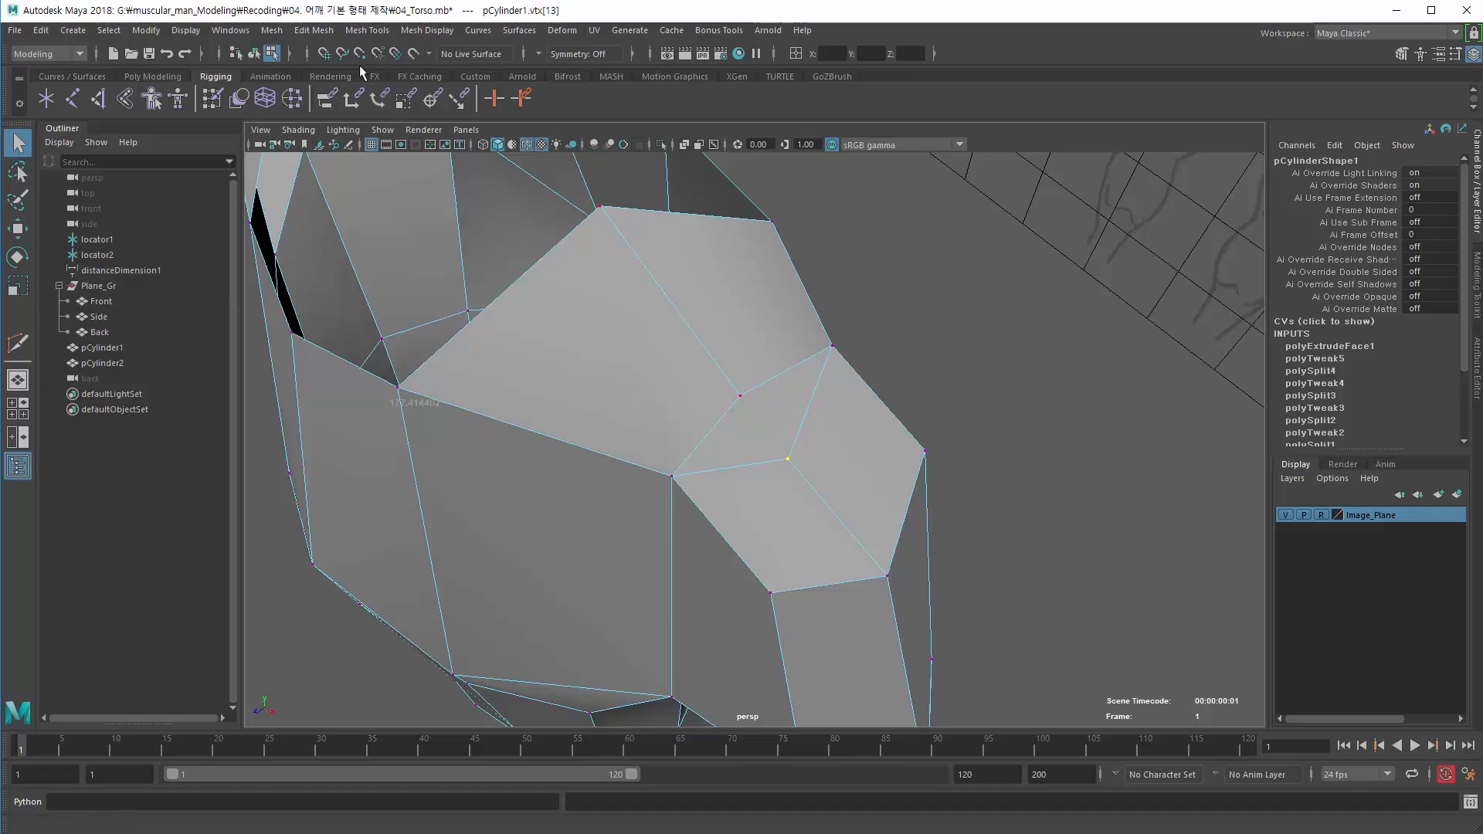
# - Activate the Target Weld tool for merging the shoulder vertices
pyautogui.click(306, 32)
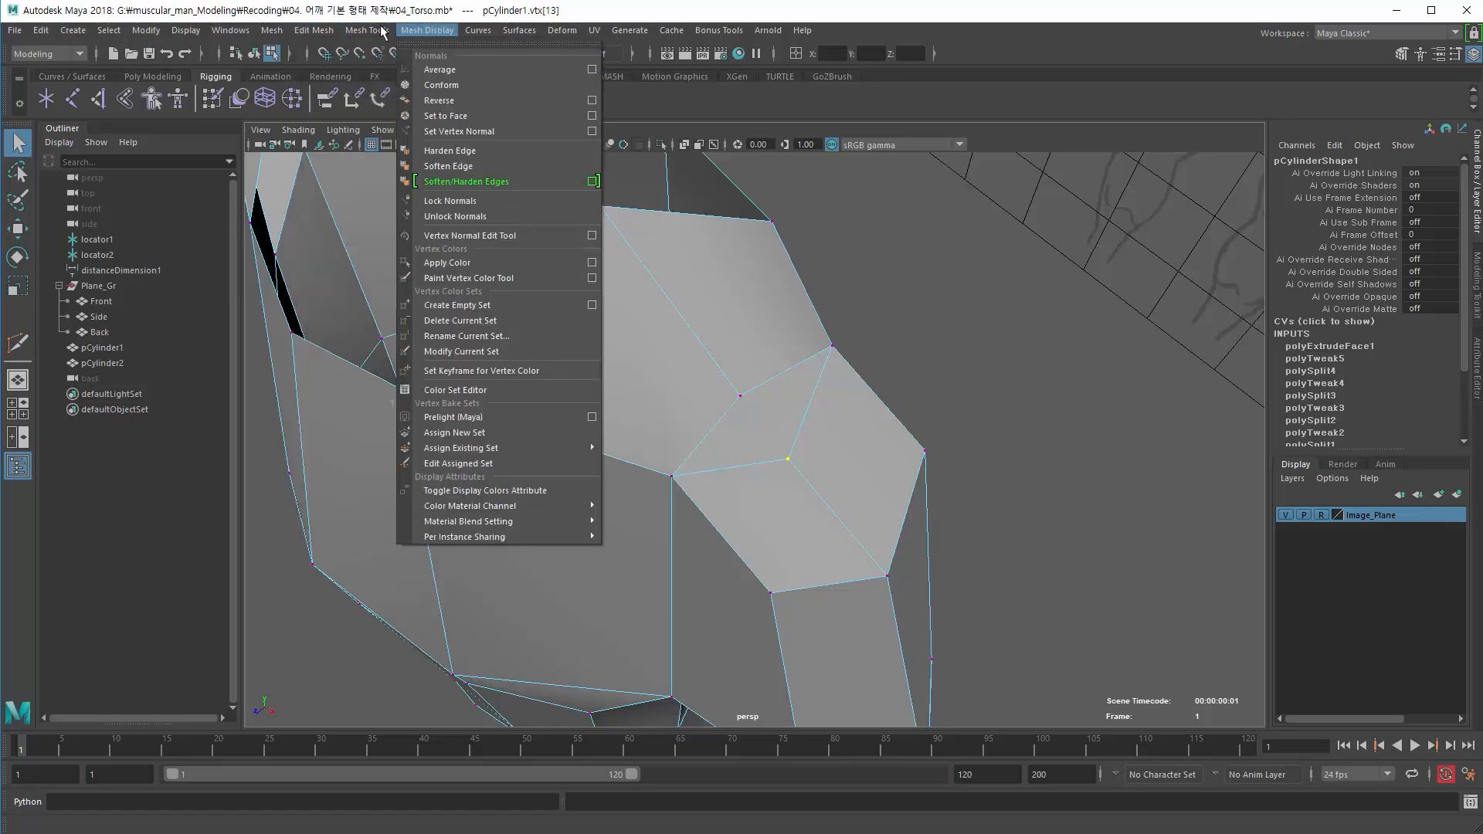
pyautogui.moveTo(366, 31)
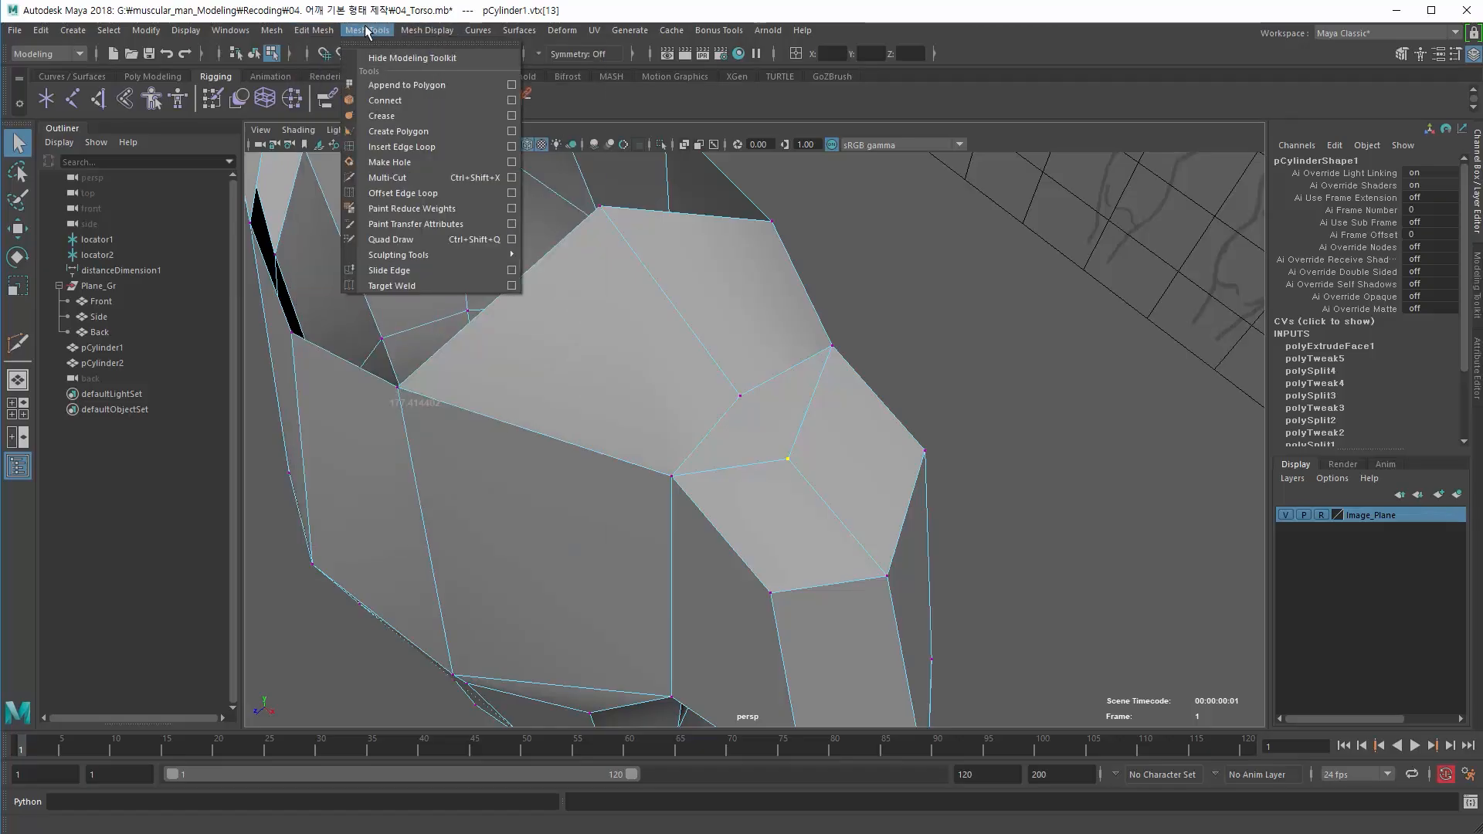
pyautogui.click(410, 286)
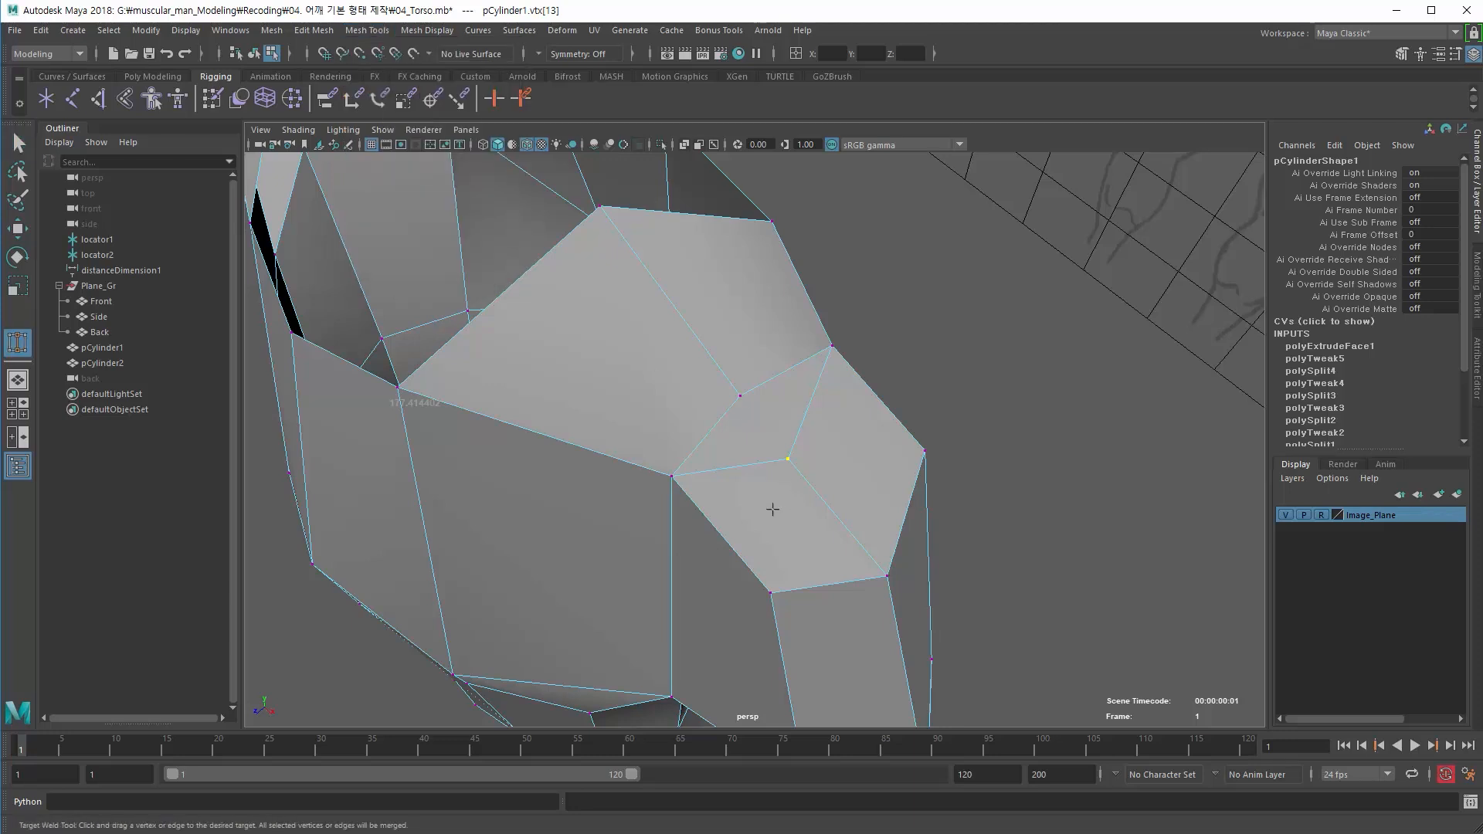
# - Try welding the two neighbouring shoulder-top vertices, first onto the target and again with Merge To set to Center, undoing each weld
pyautogui.click(743, 399)
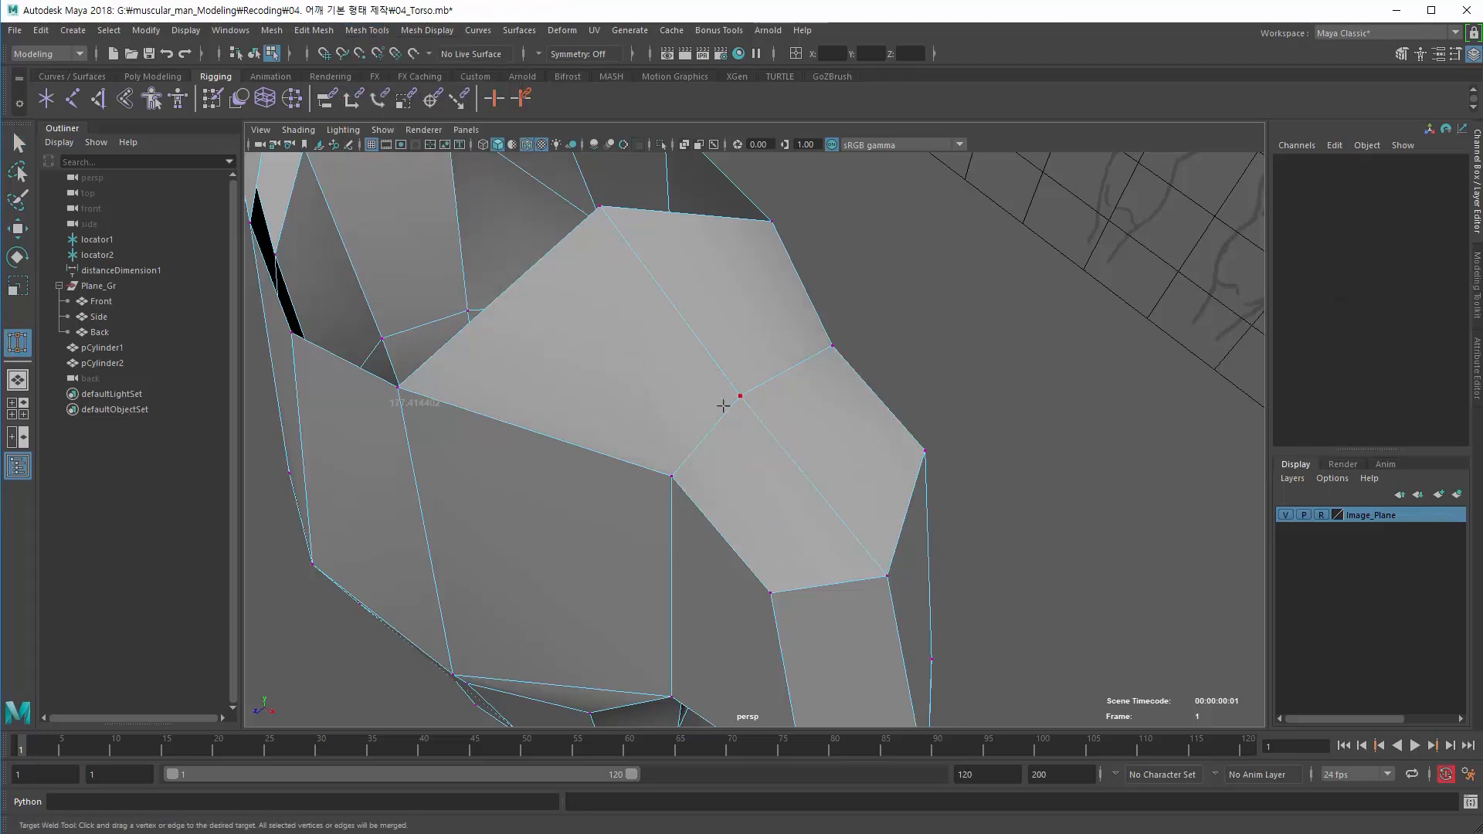
pyautogui.hotkey('ctrl', 'z')
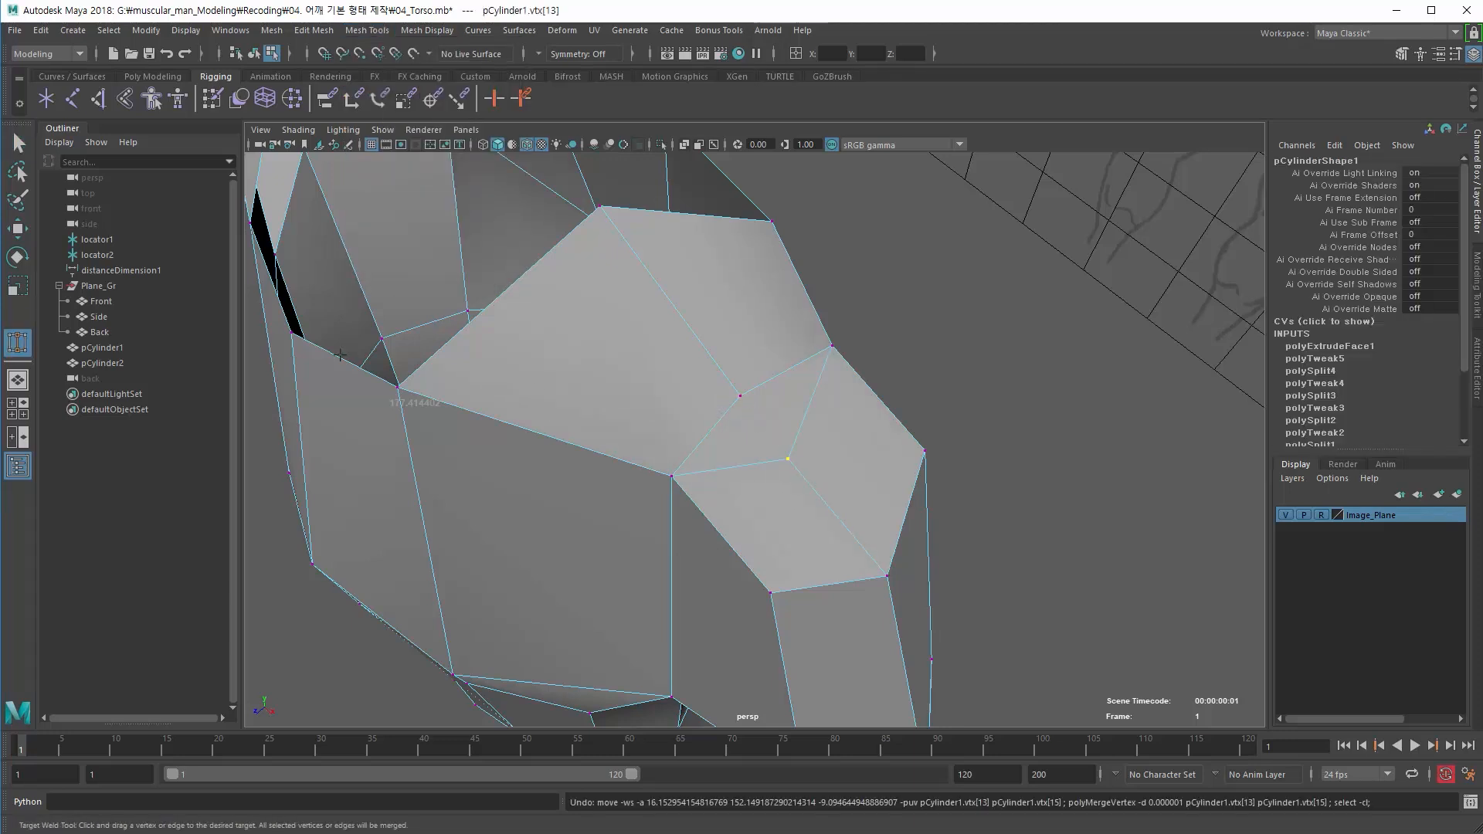
pyautogui.doubleClick(15, 346)
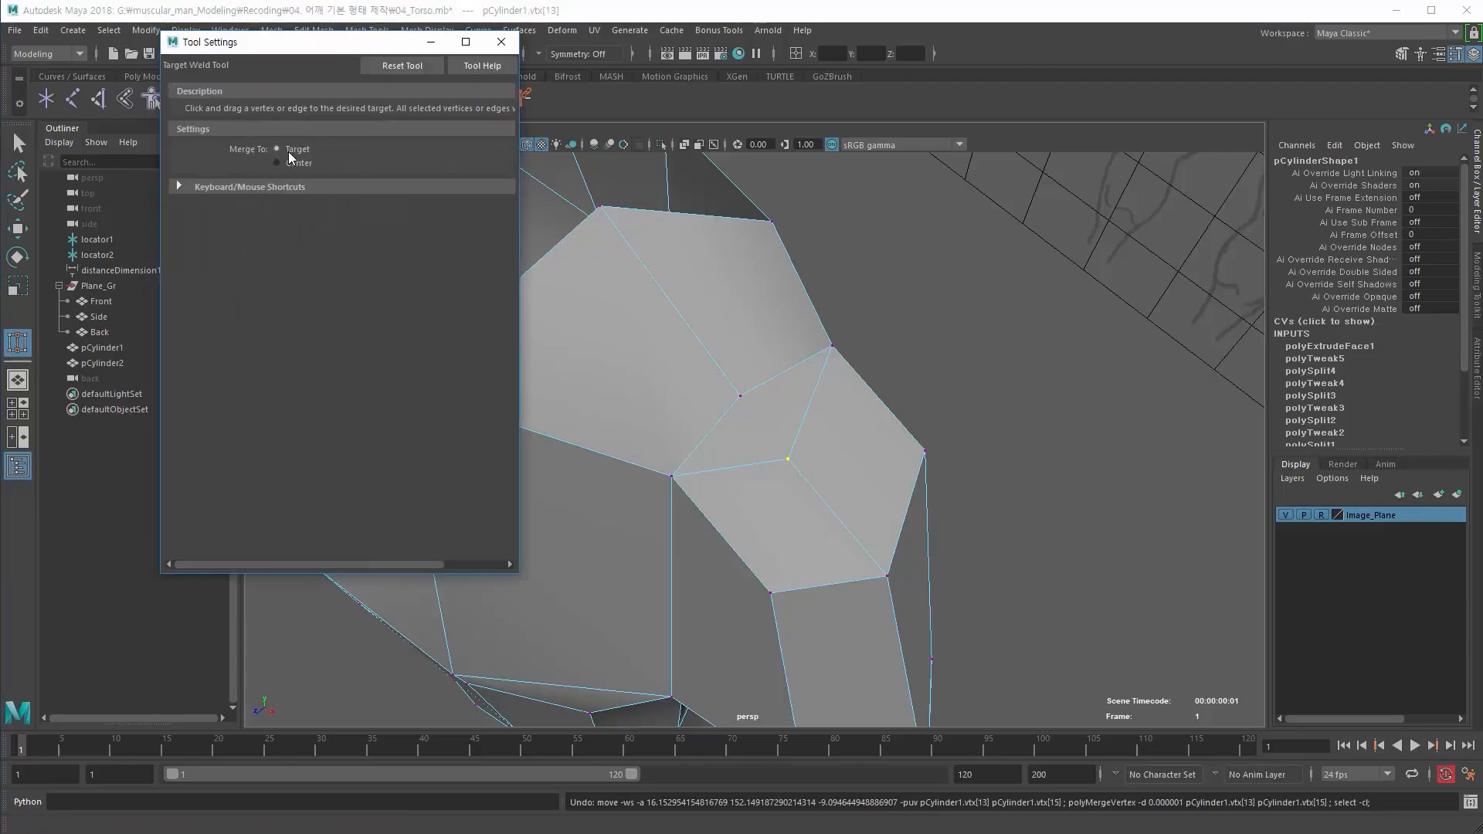
pyautogui.click(289, 164)
pyautogui.moveTo(740, 395); pyautogui.dragTo(796, 446)
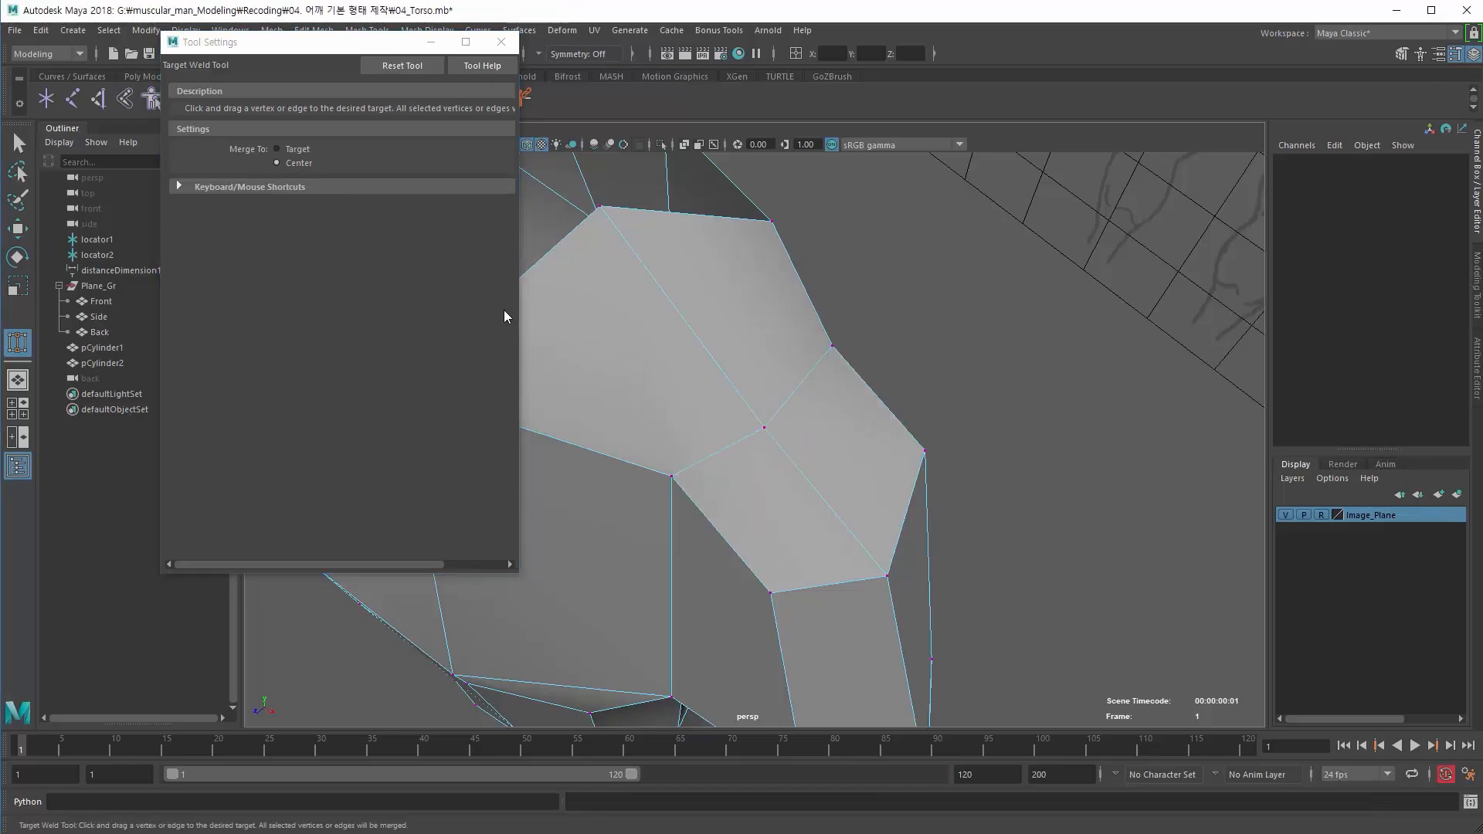
pyautogui.hotkey('ctrl', 'z')
# - Set Merge To to Target and weld the lower shoulder-top vertex onto the neighbouring upper one, leaving the weld tool when done
pyautogui.click(278, 149)
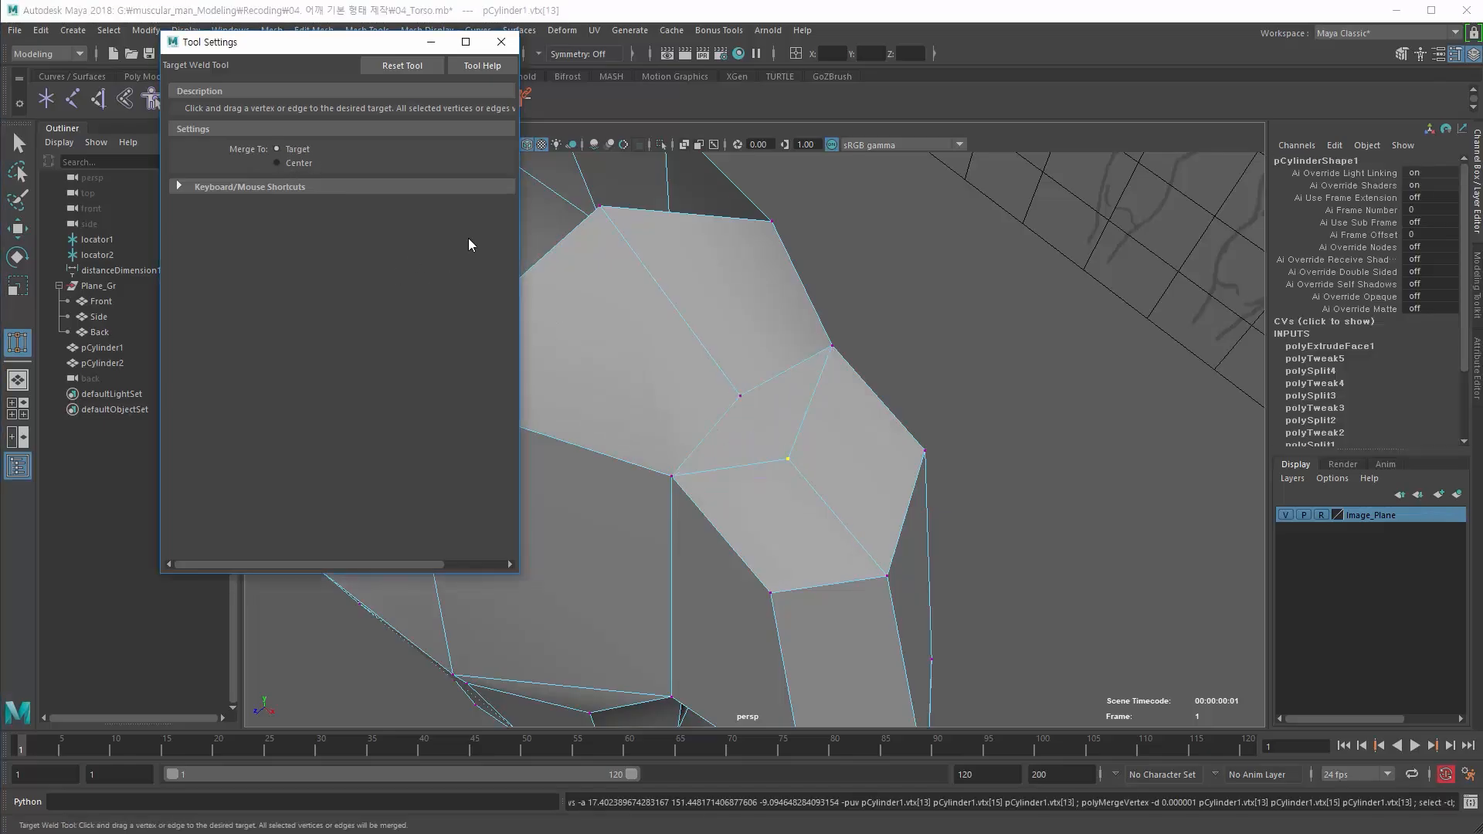
pyautogui.moveTo(783, 454); pyautogui.dragTo(751, 403)
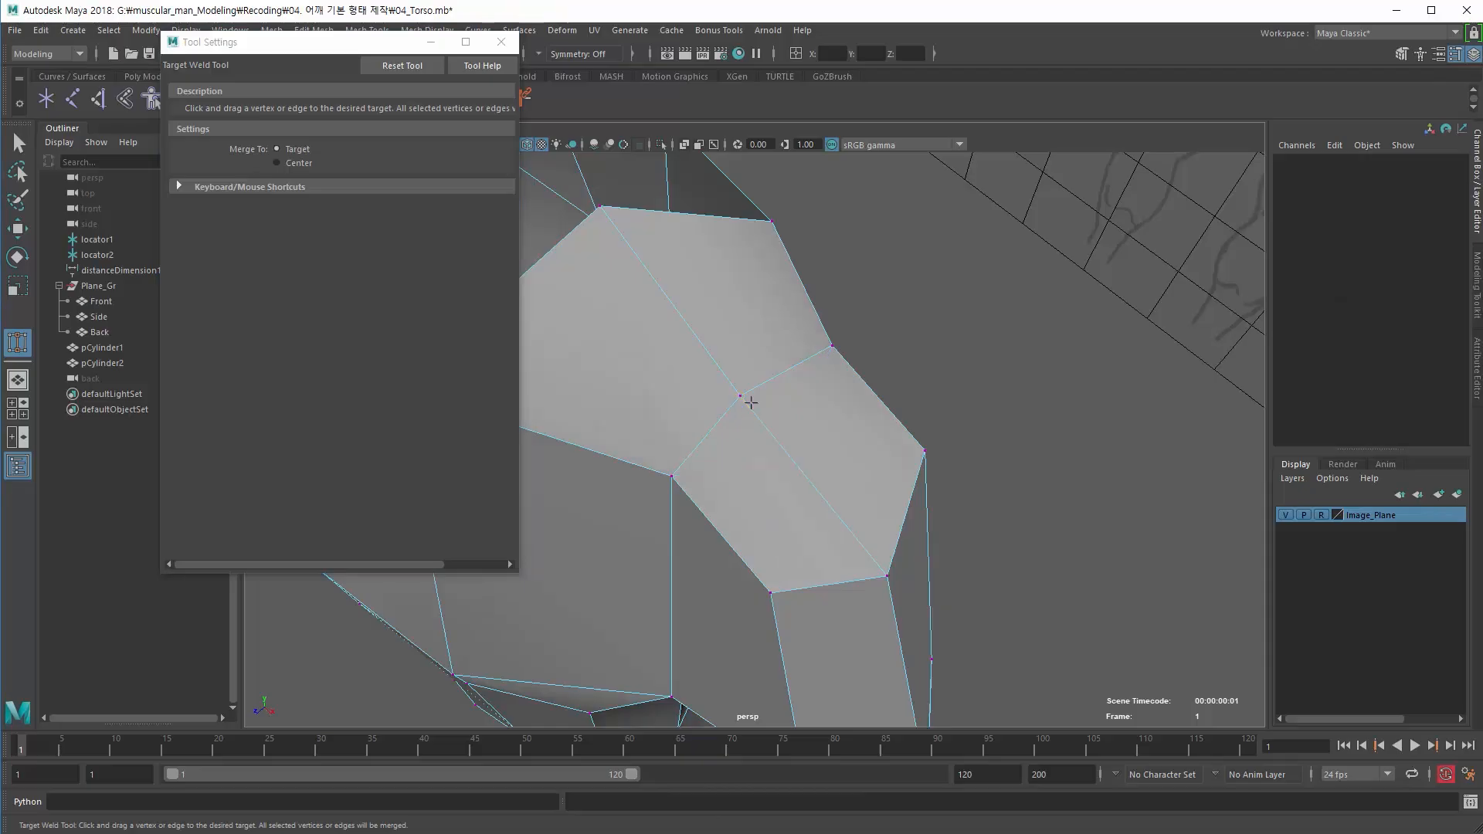
pyautogui.click(501, 42)
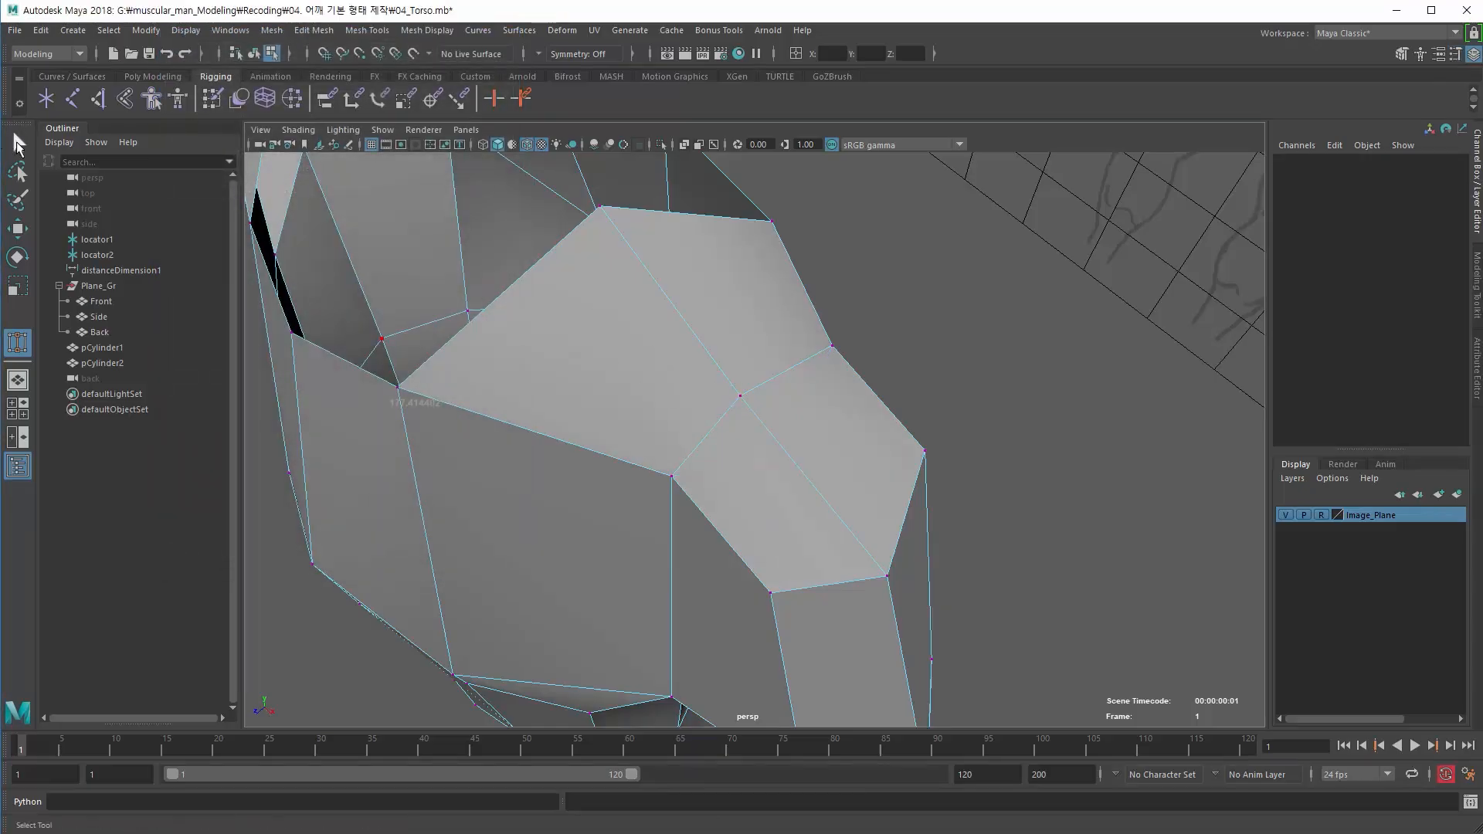
pyautogui.click(16, 143)
# - Move the welded shoulder-top vertex slightly outward and down along the sketched shoulder outline in the front view
pyautogui.keyDown('alt'); pyautogui.moveTo(637, 356); pyautogui.dragTo(604, 366); pyautogui.keyUp('alt')
pyautogui.click(775, 401)
pyautogui.keyDown('alt'); pyautogui.moveTo(773, 402); pyautogui.dragTo(401, 579); pyautogui.keyUp('alt')
pyautogui.press('w')
pyautogui.press('space')
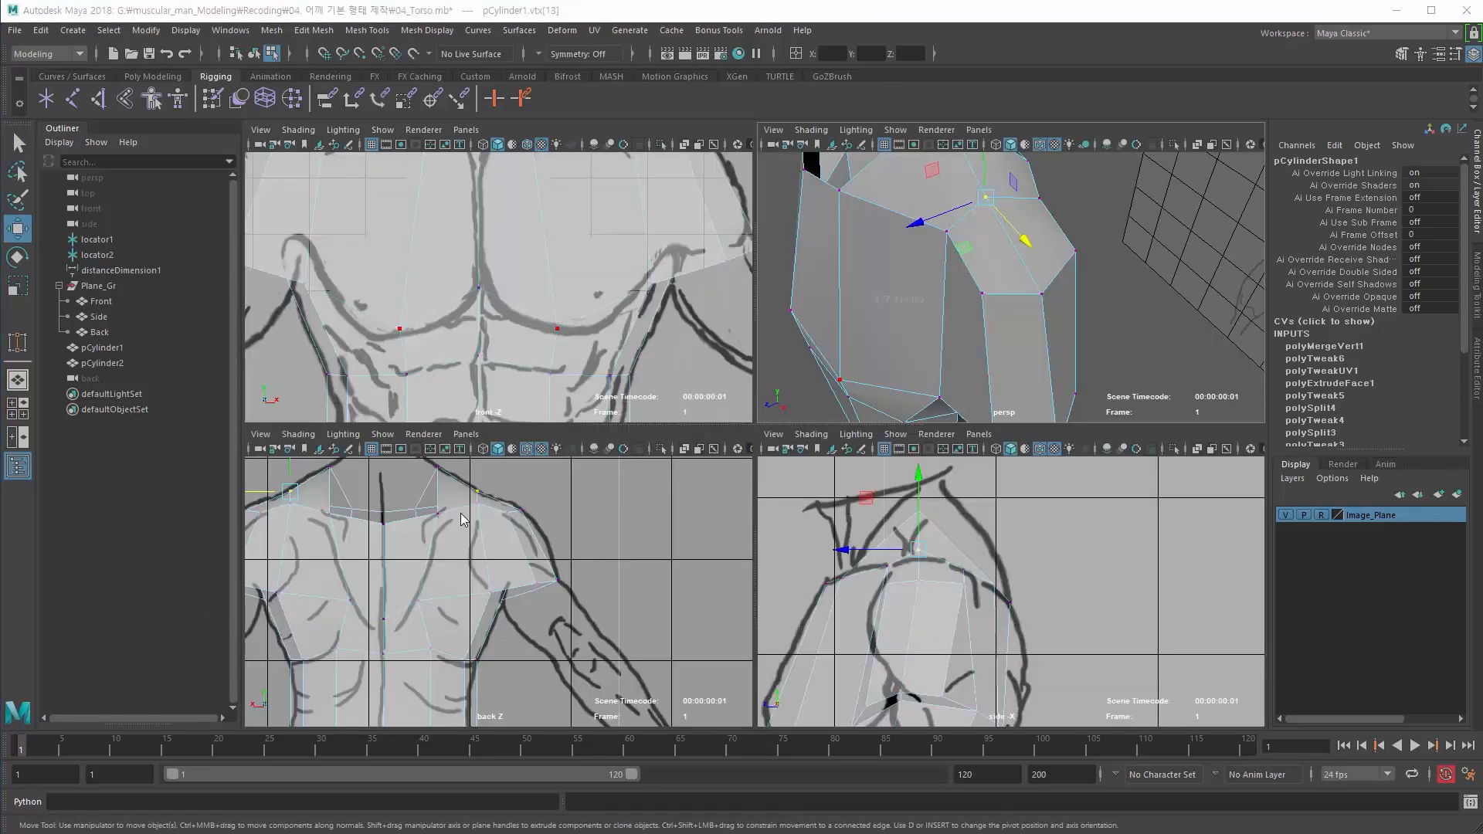
pyautogui.press('space')
pyautogui.scroll(3, 658, 367)
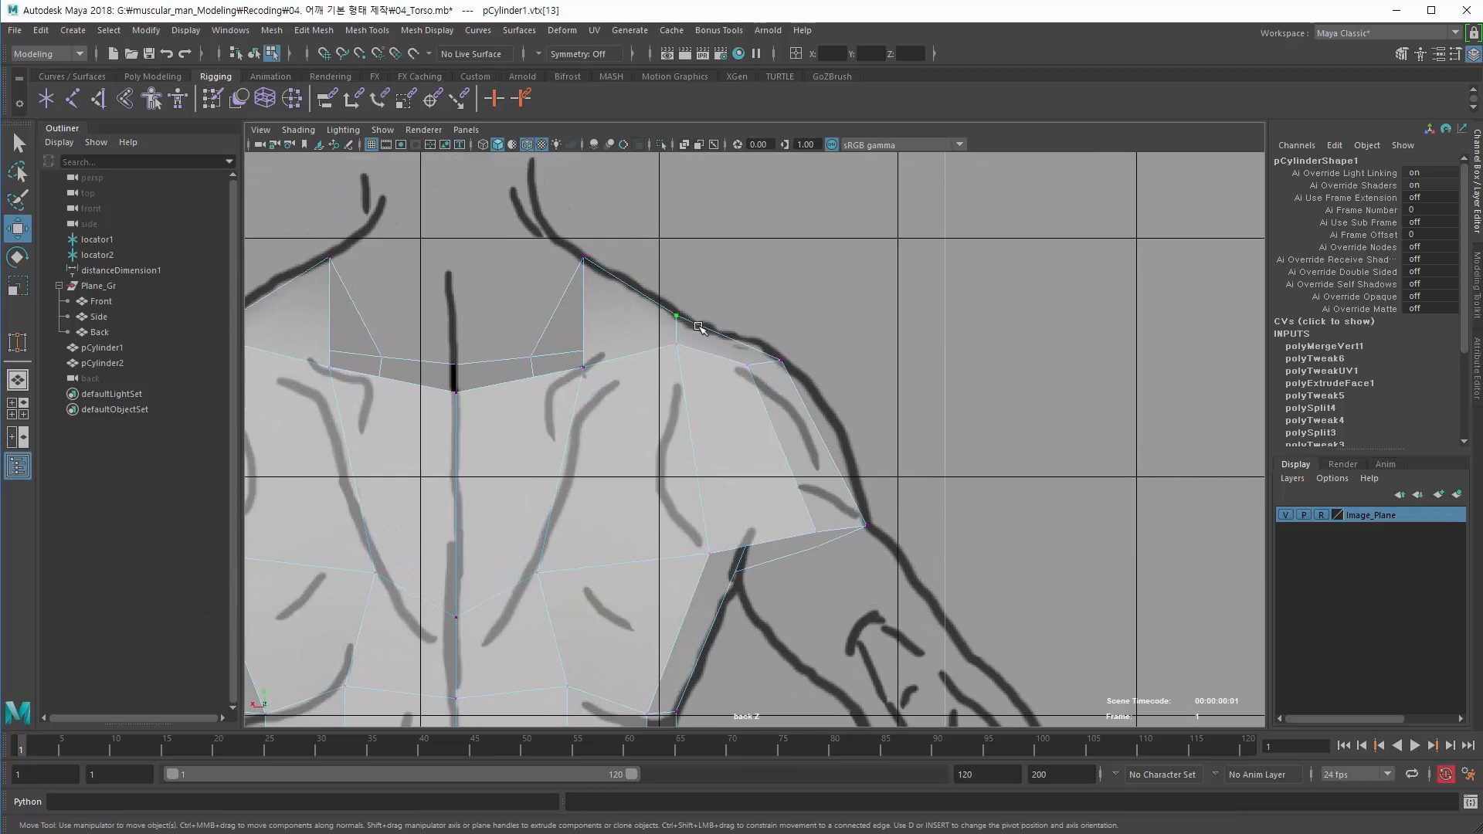
pyautogui.press('space')
pyautogui.scroll(3, 634, 276)
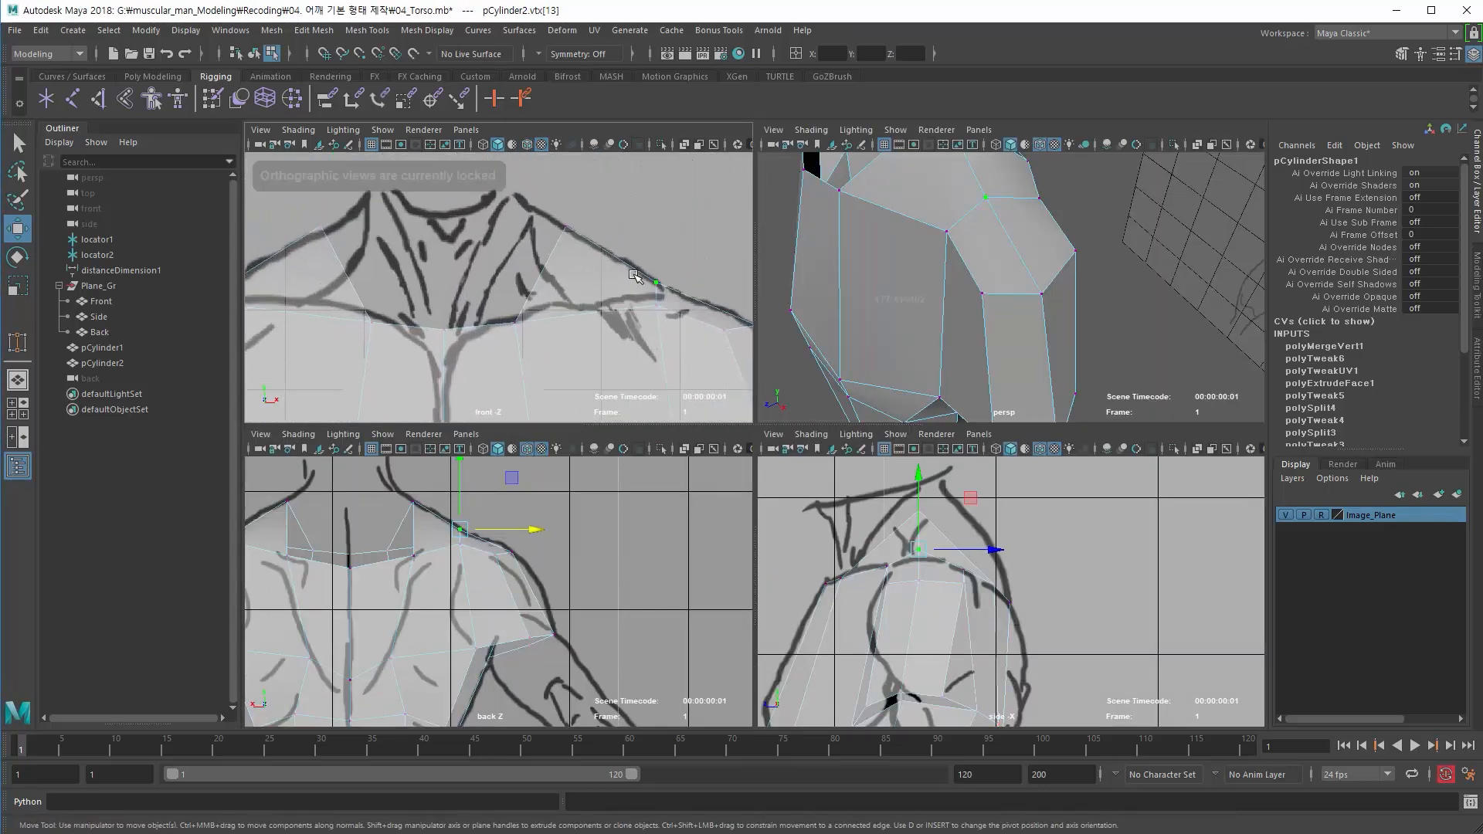
pyautogui.click(661, 284)
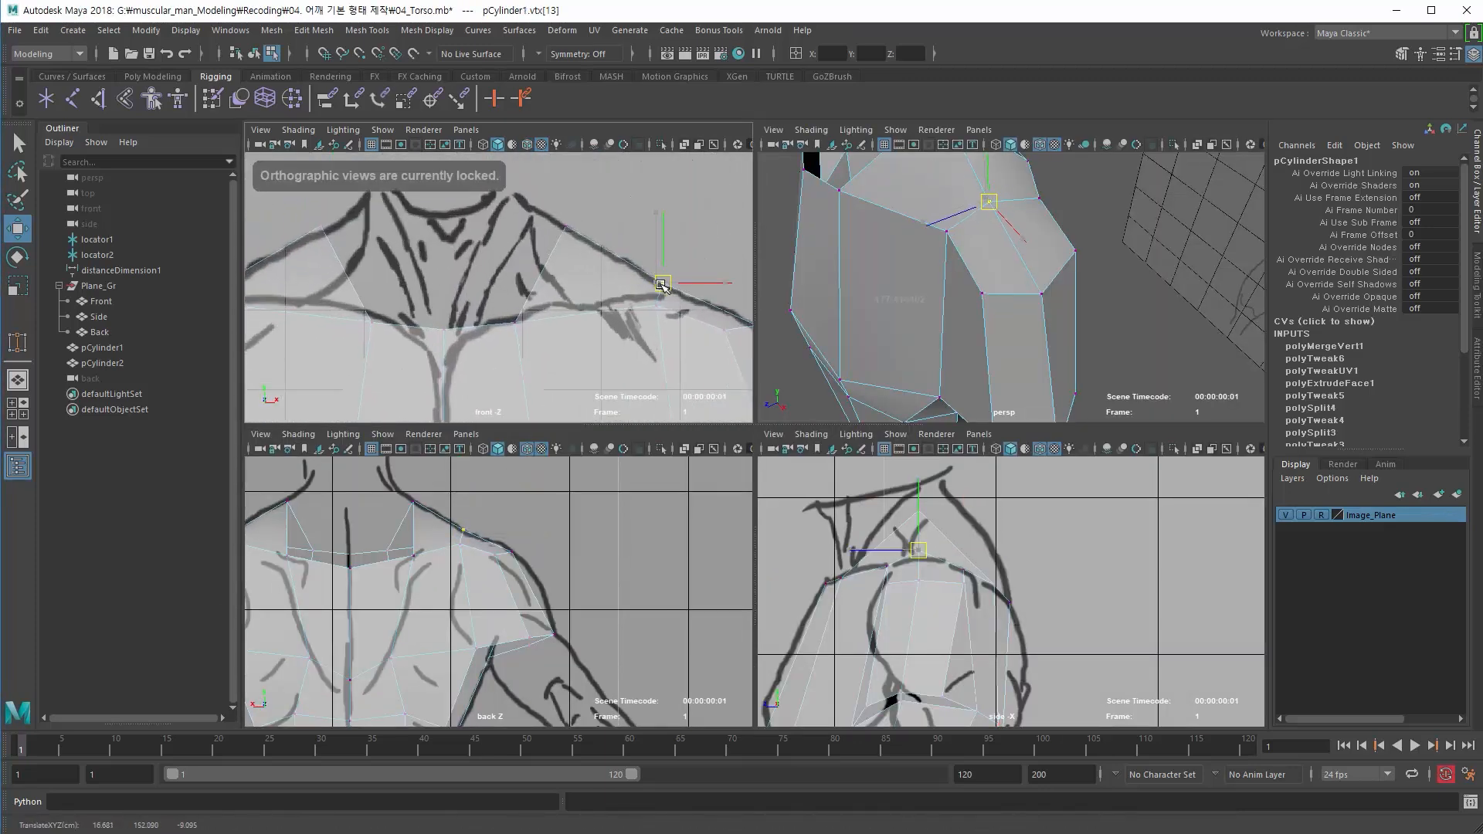
pyautogui.moveTo(663, 285); pyautogui.dragTo(669, 287)
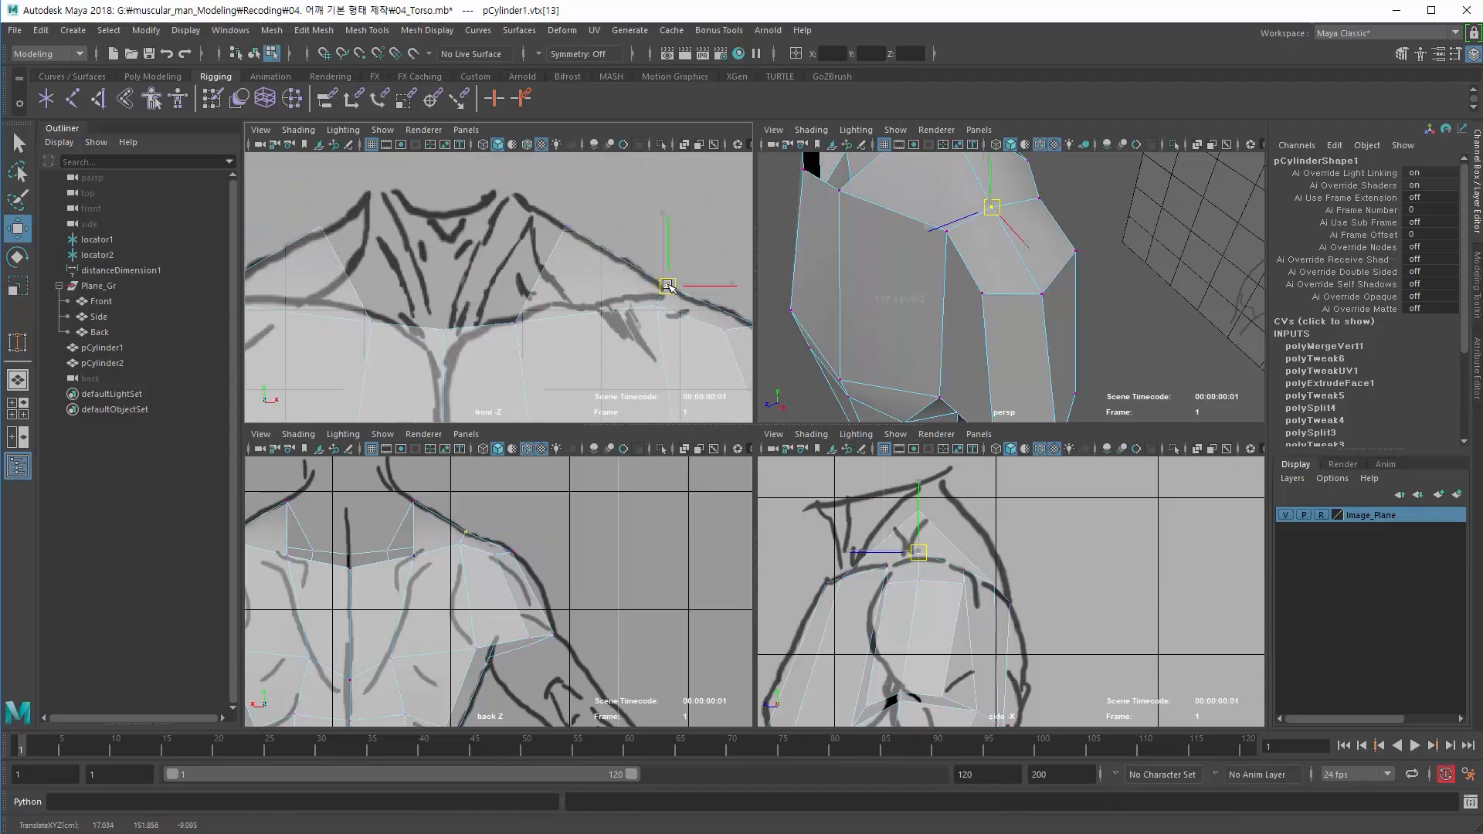
# - Try moving the rear shoulder vertices down and backward in the side view, undoing the move
pyautogui.doubleClick(656, 302)
pyautogui.click(657, 304)
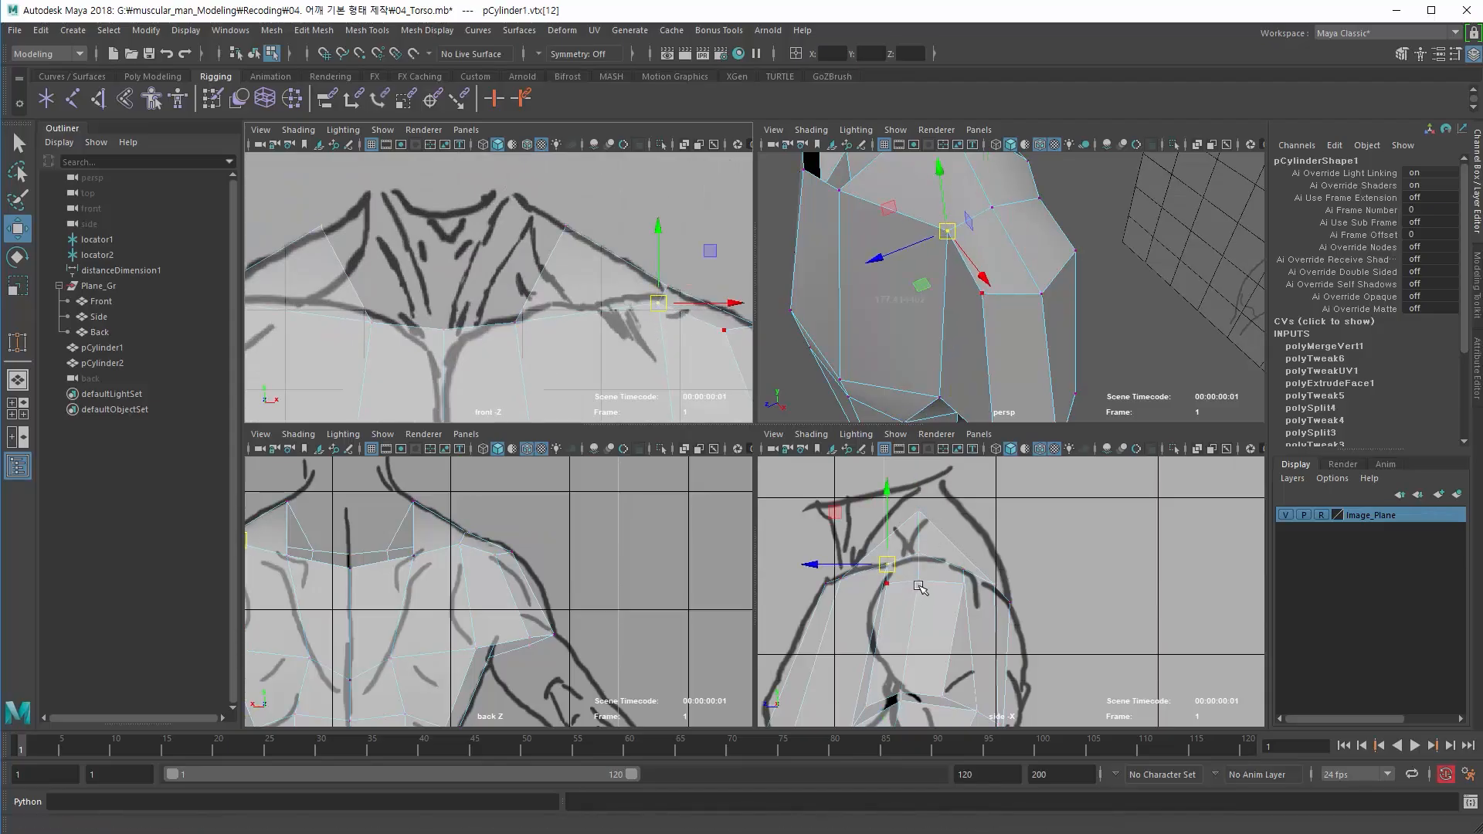
pyautogui.press('space')
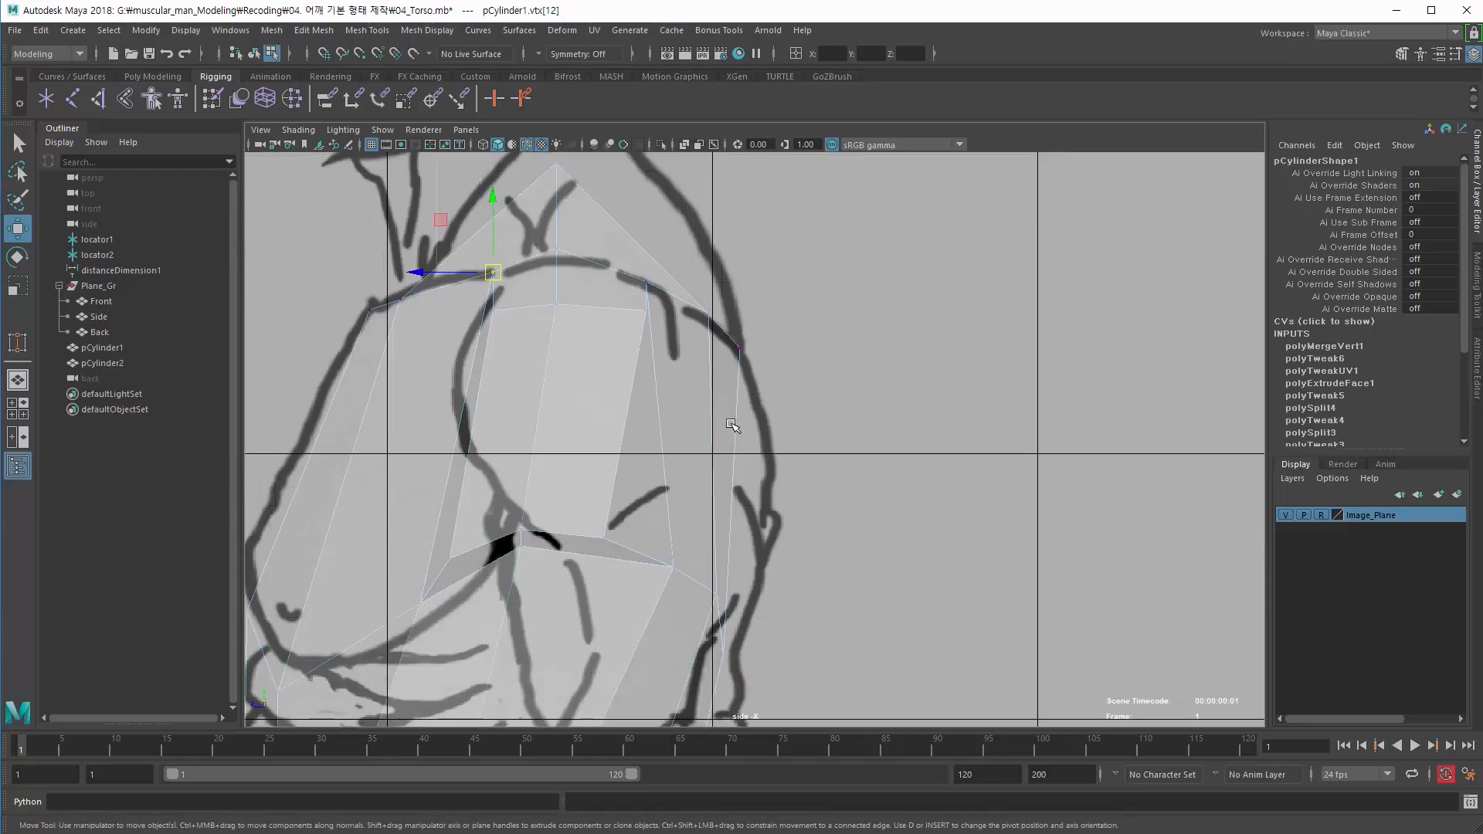
pyautogui.click(635, 306)
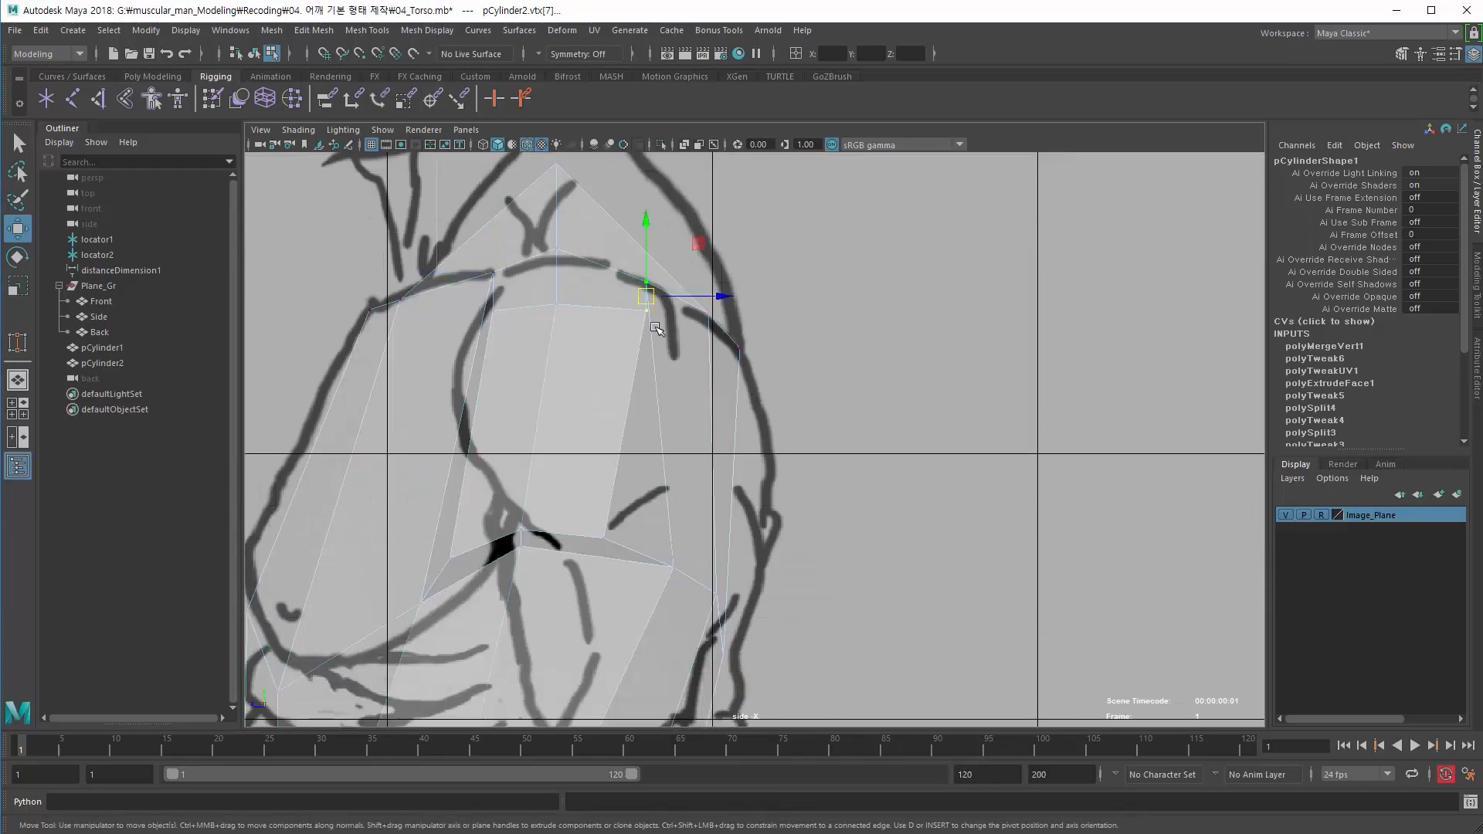
pyautogui.moveTo(642, 304); pyautogui.dragTo(695, 334)
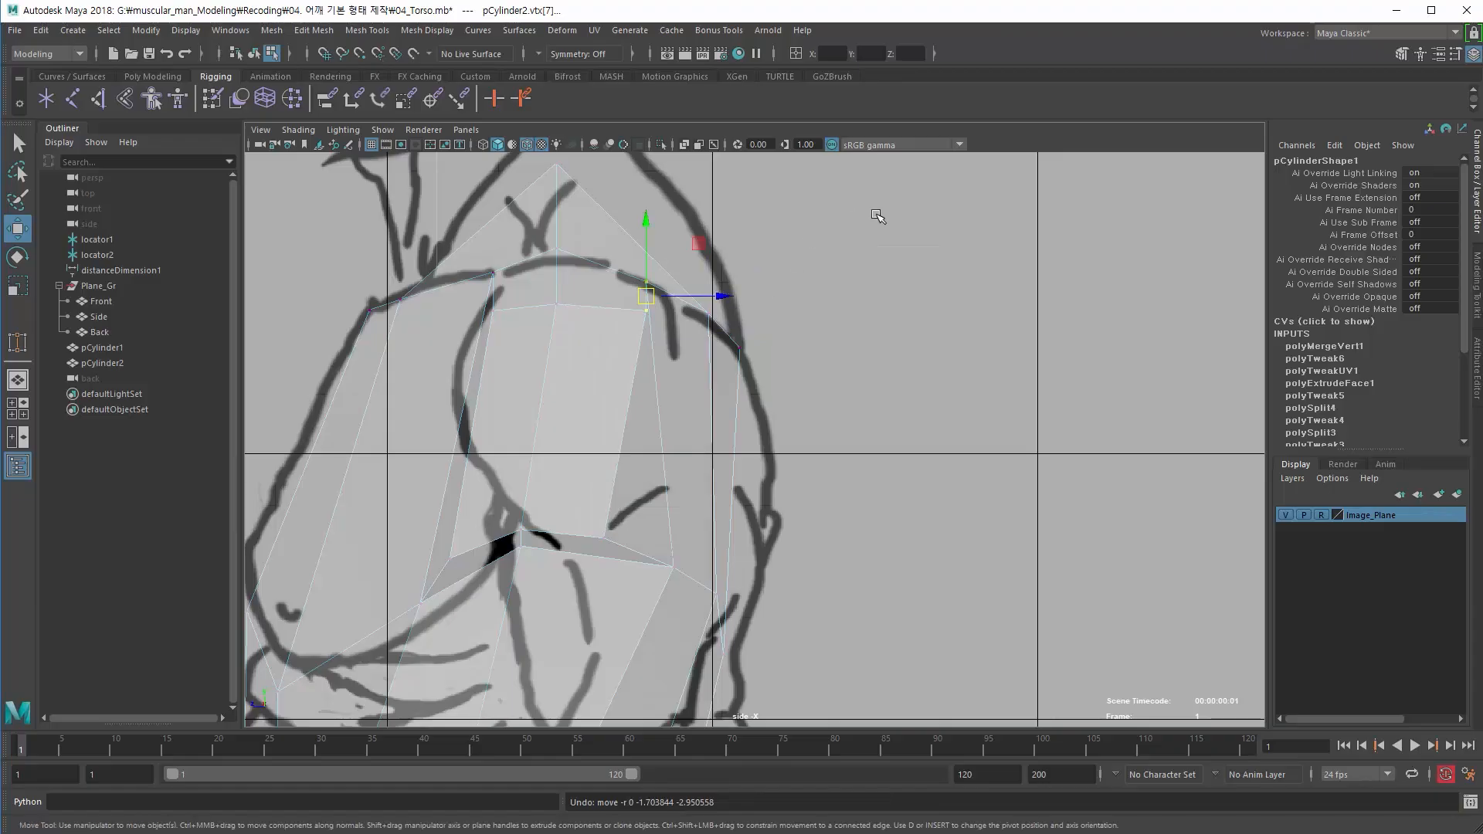
pyautogui.press('space')
# - Move the rear vertex at the base of the extruded shoulder backward and slightly down to round the back of the deltoid
pyautogui.keyDown('alt'); pyautogui.moveTo(850, 286); pyautogui.dragTo(983, 267); pyautogui.keyUp('alt')
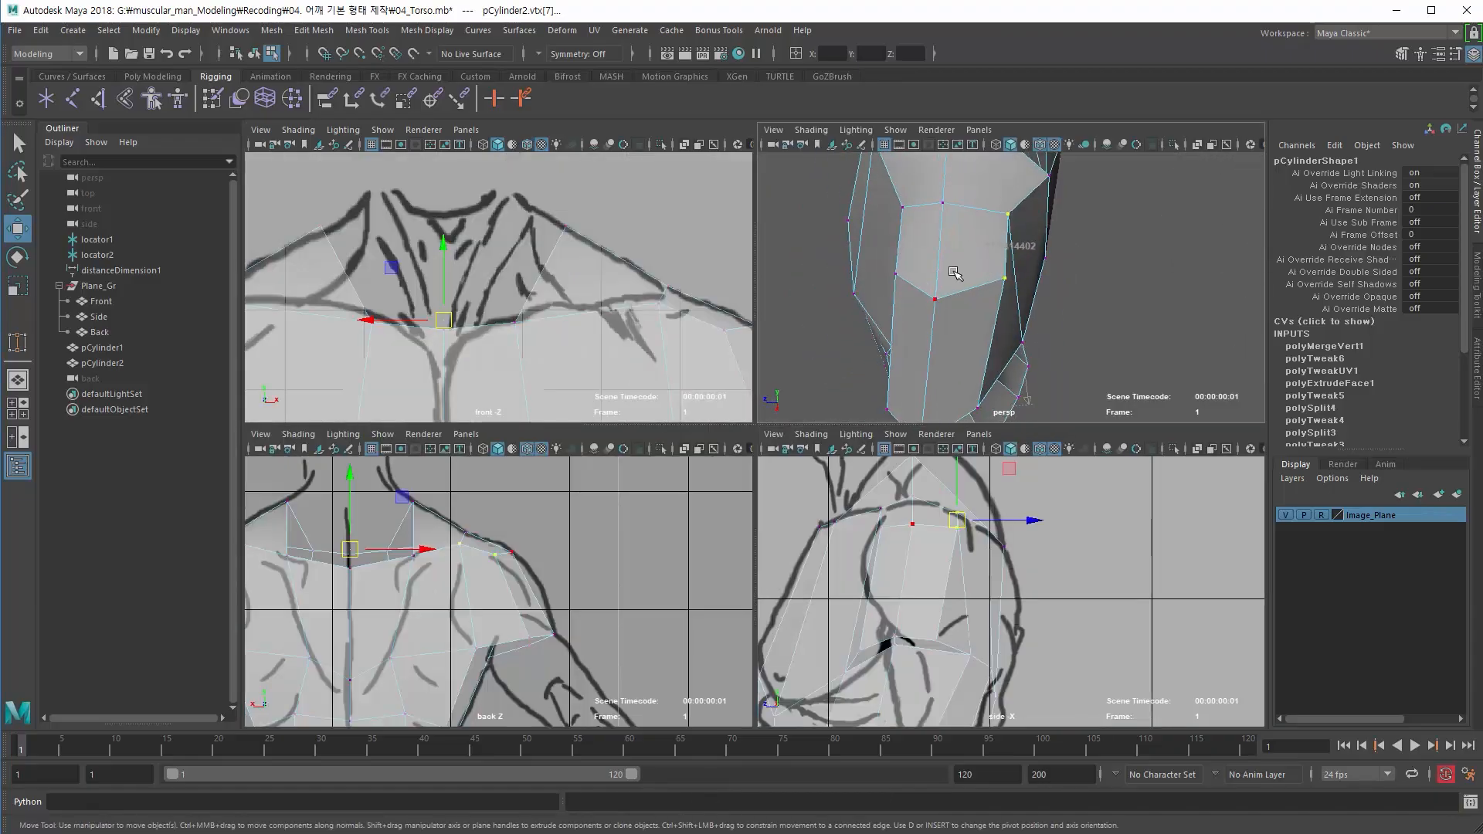
pyautogui.moveTo(1013, 218); pyautogui.dragTo(948, 216)
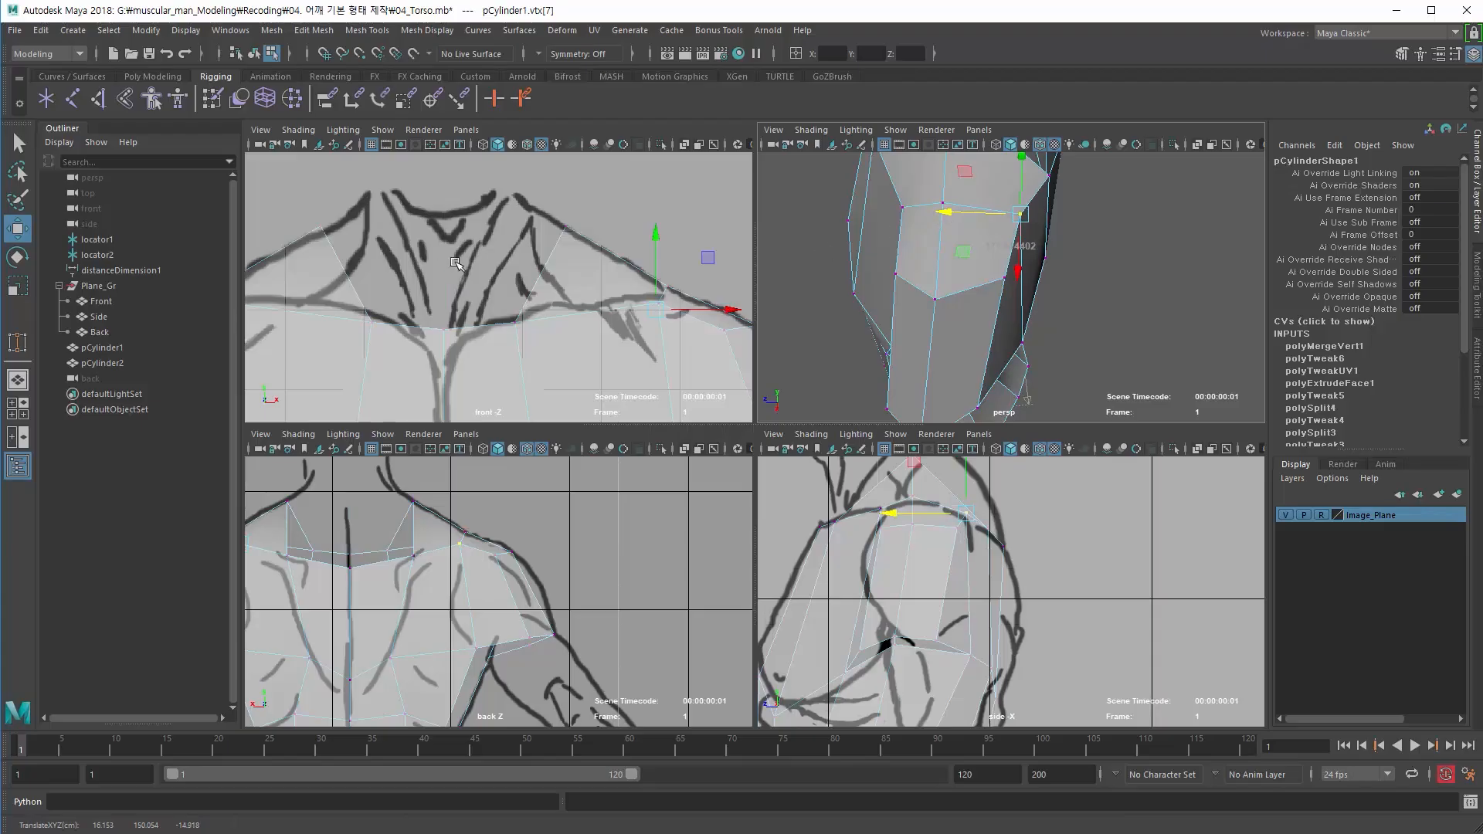
pyautogui.keyDown('alt'); pyautogui.moveTo(456, 263); pyautogui.dragTo(449, 241, button='middle'); pyautogui.keyUp('alt')
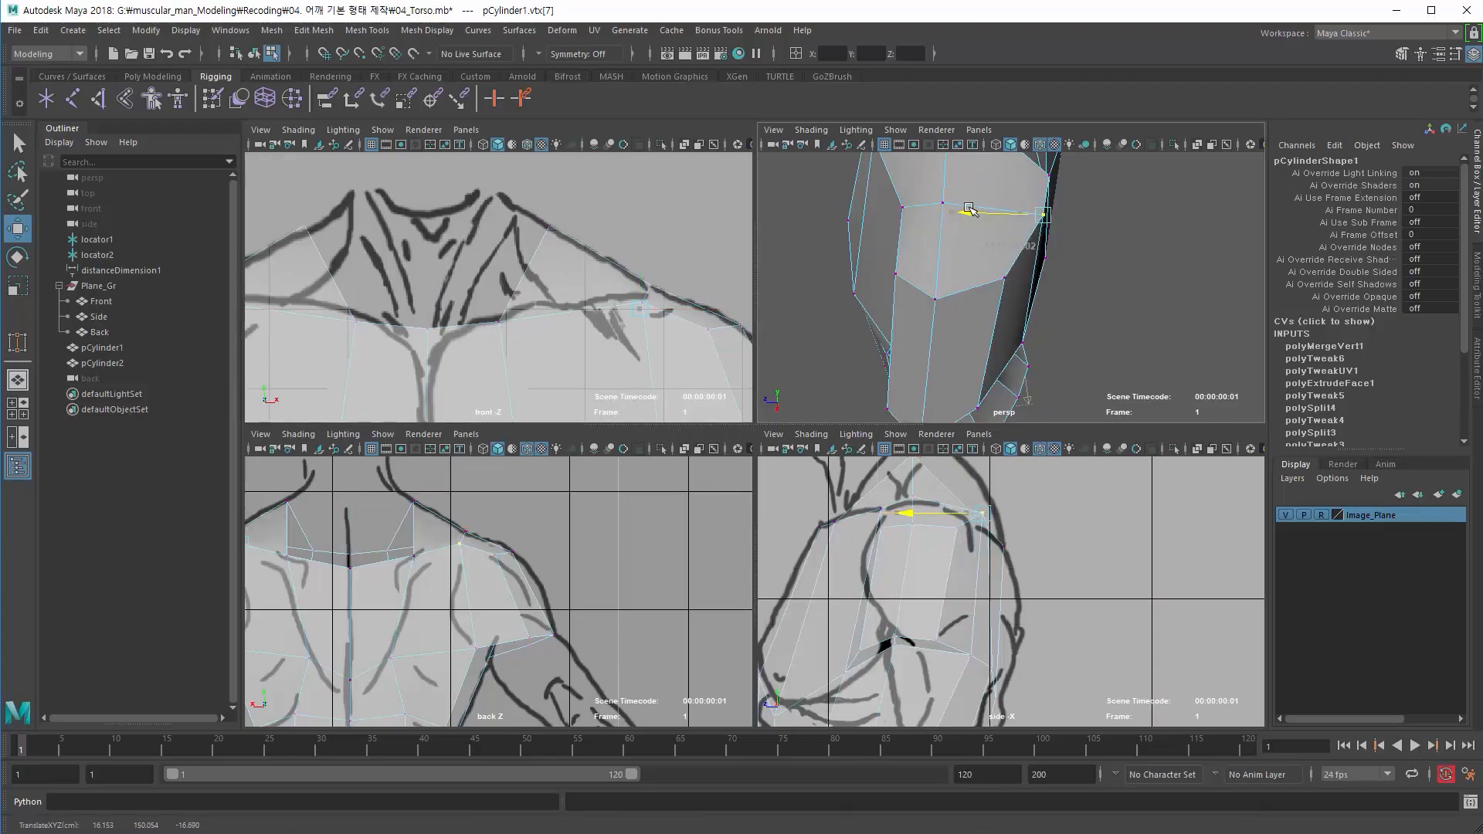
pyautogui.keyDown('alt'); pyautogui.moveTo(1002, 205); pyautogui.dragTo(955, 173); pyautogui.keyUp('alt')
pyautogui.keyDown('alt'); pyautogui.moveTo(955, 173); pyautogui.dragTo(949, 219, button='middle'); pyautogui.keyUp('alt')
pyautogui.moveTo(1009, 160); pyautogui.dragTo(1004, 176)
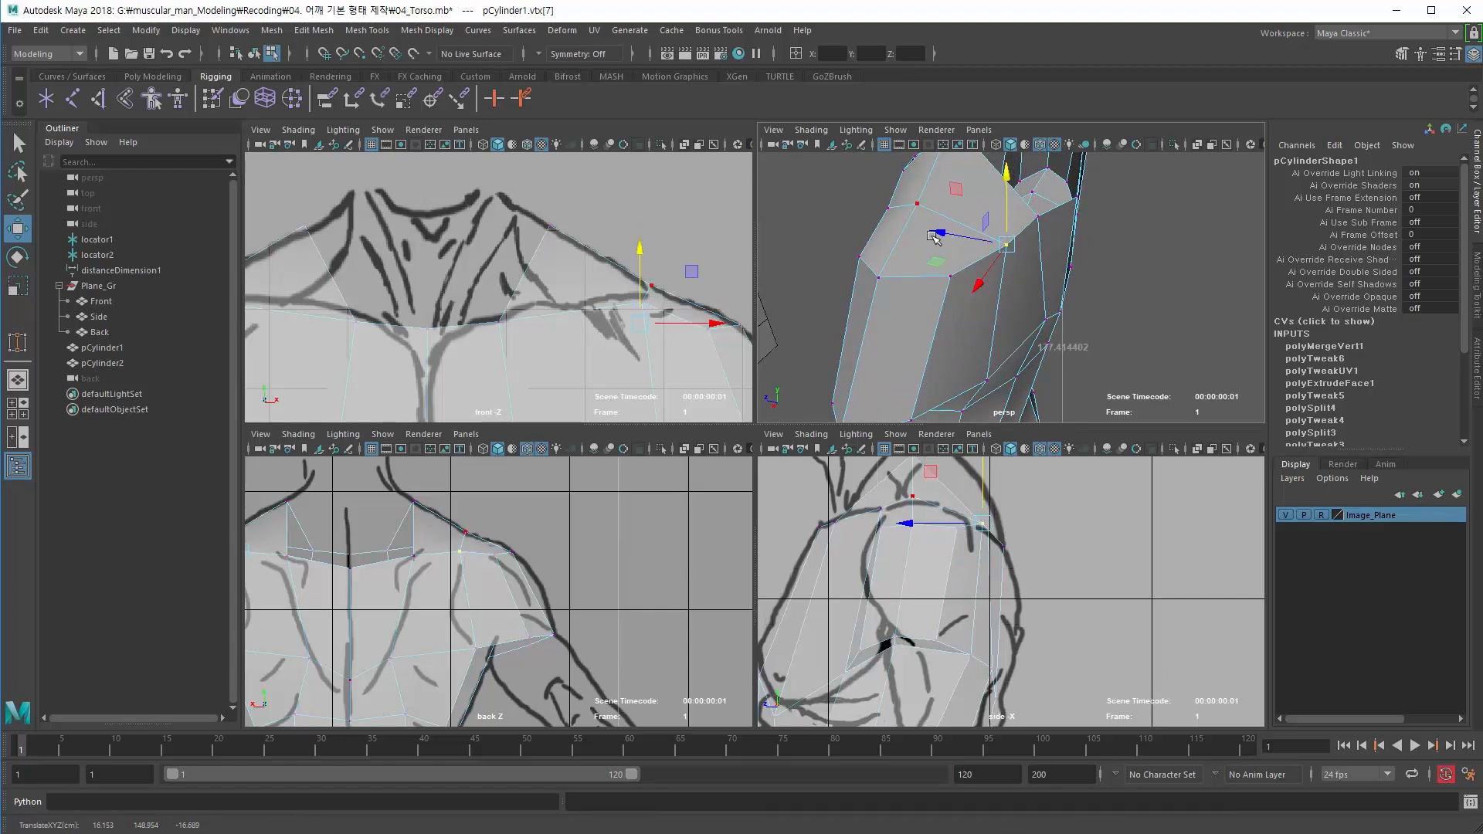
pyautogui.moveTo(938, 238); pyautogui.dragTo(954, 244)
pyautogui.moveTo(1021, 175); pyautogui.dragTo(1022, 184)
# - Move the rear upper vertex of the shoulder's outer end slightly backward
pyautogui.click(950, 276)
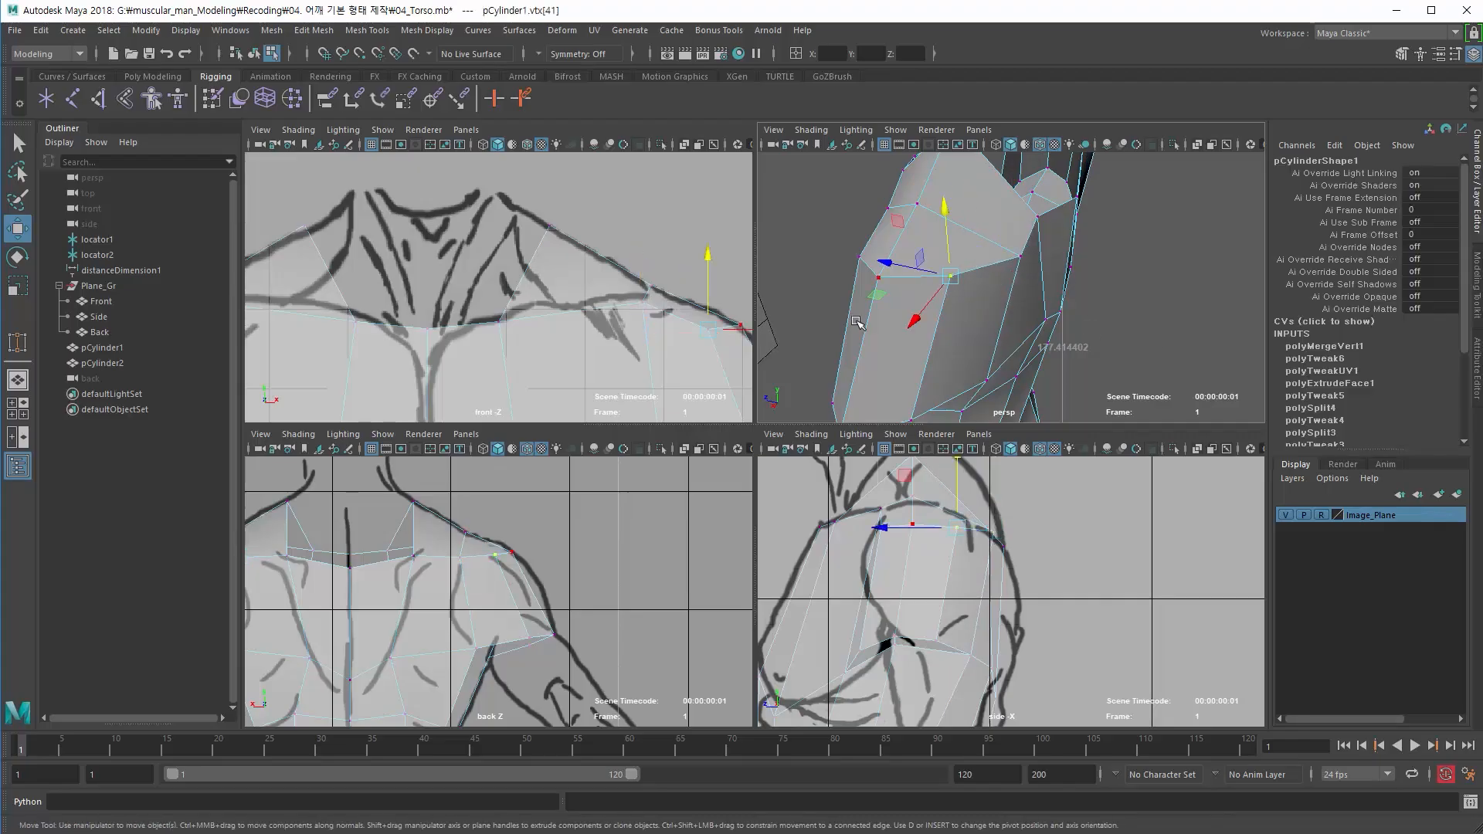
pyautogui.moveTo(884, 264); pyautogui.dragTo(870, 334)
pyautogui.click(937, 355)
pyautogui.keyDown('alt'); pyautogui.moveTo(802, 364); pyautogui.dragTo(823, 272, button='middle'); pyautogui.keyUp('alt')
# - Shift the middle vertical edge on the outer side of the shoulder backward, fine-tuning it in the side view
pyautogui.moveTo(934, 306); pyautogui.dragTo(933, 262, button='right')
pyautogui.click(949, 301)
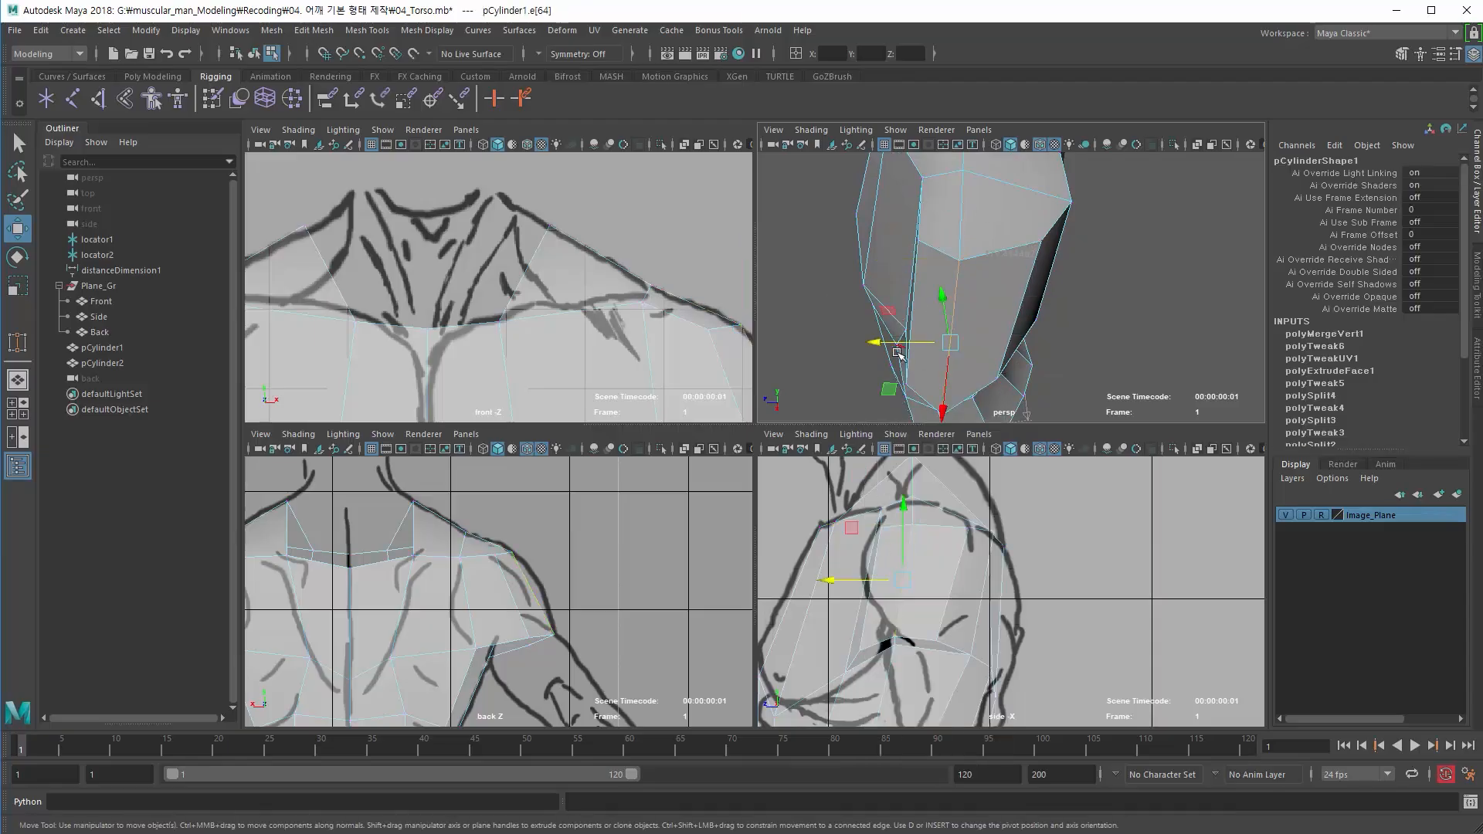
pyautogui.moveTo(879, 342); pyautogui.dragTo(899, 342)
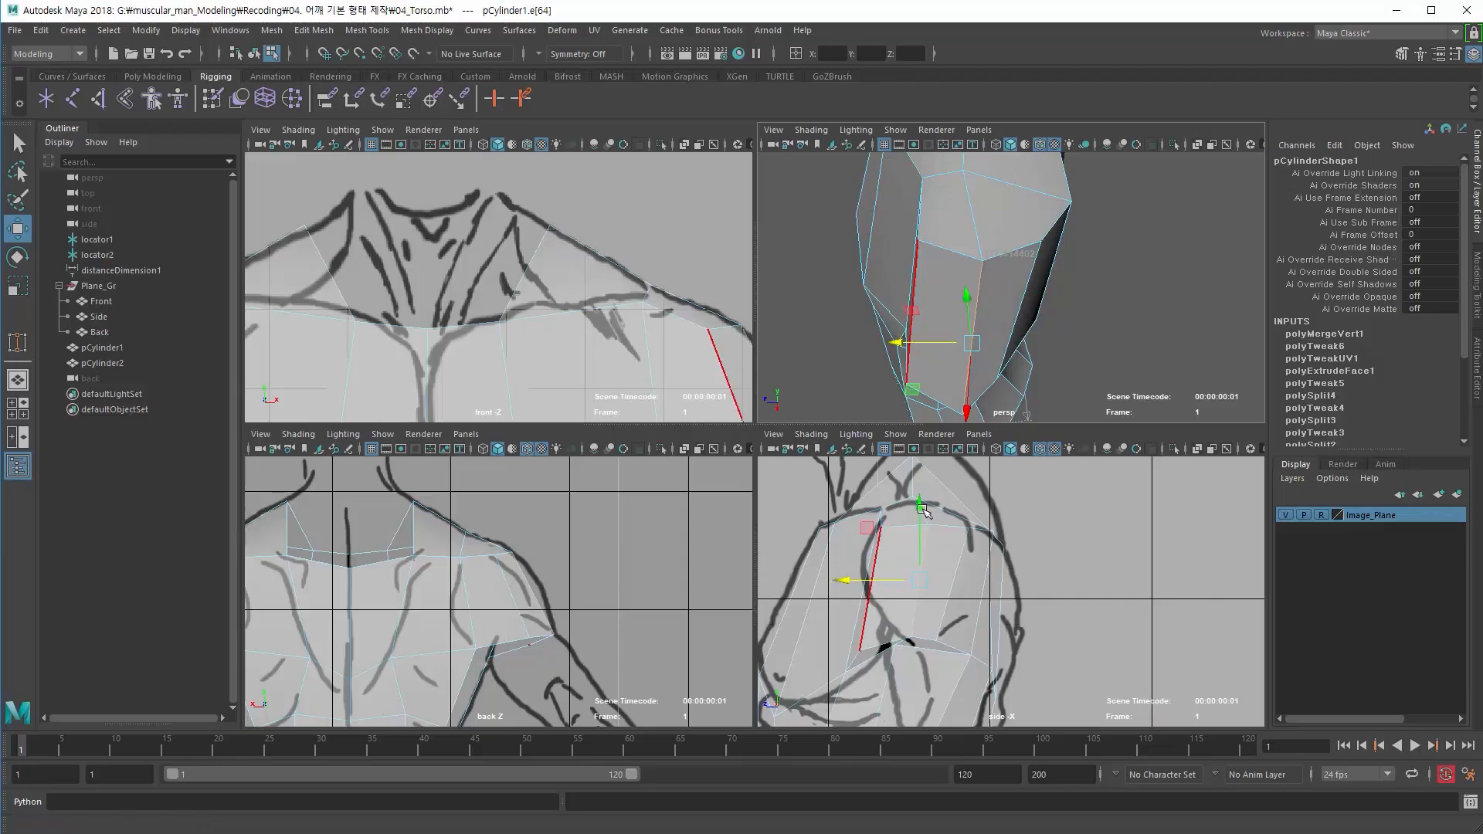
pyautogui.moveTo(845, 585); pyautogui.dragTo(853, 583)
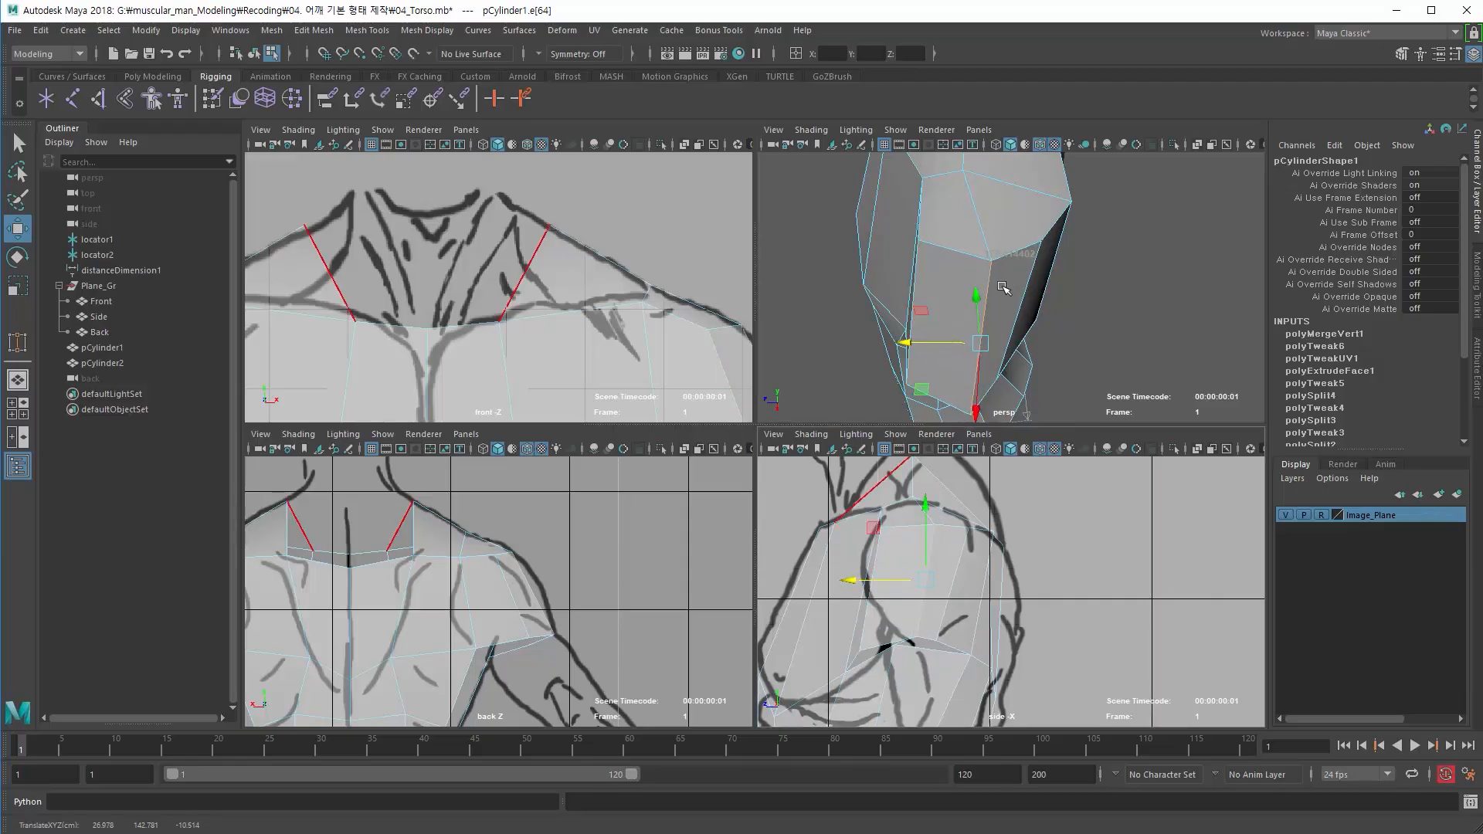
# - Move the torso vertex behind the armpit backward in the side view
pyautogui.click(1026, 299)
pyautogui.moveTo(1018, 301); pyautogui.dragTo(1017, 262, button='right')
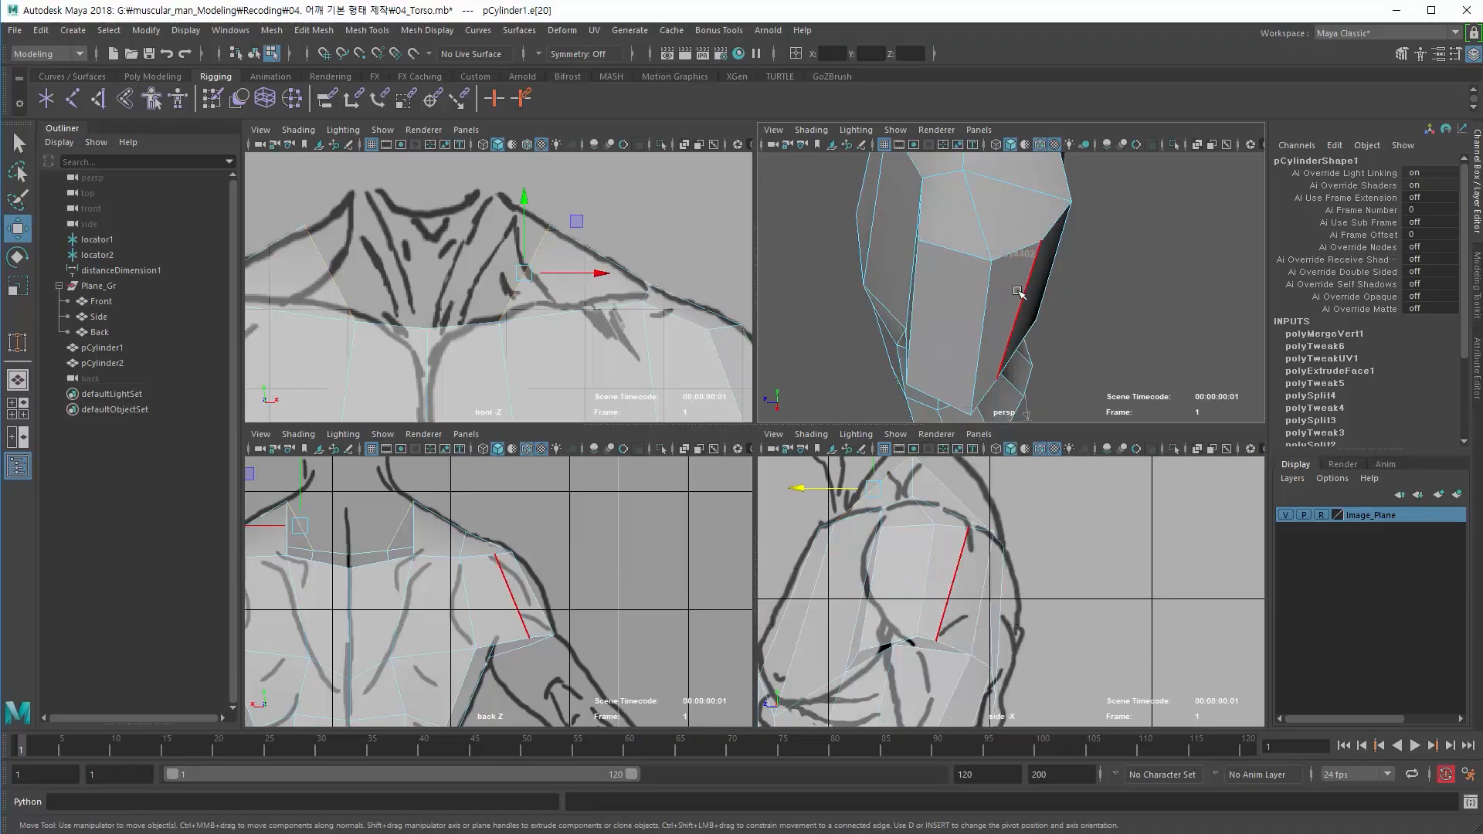
pyautogui.click(1020, 299)
pyautogui.keyDown('alt'); pyautogui.moveTo(956, 345); pyautogui.dragTo(931, 278); pyautogui.keyUp('alt')
pyautogui.moveTo(930, 275); pyautogui.dragTo(892, 283, button='right')
pyautogui.click(966, 321)
pyautogui.keyDown('alt'); pyautogui.moveTo(938, 290); pyautogui.dragTo(970, 351); pyautogui.keyUp('alt')
pyautogui.click(1032, 304)
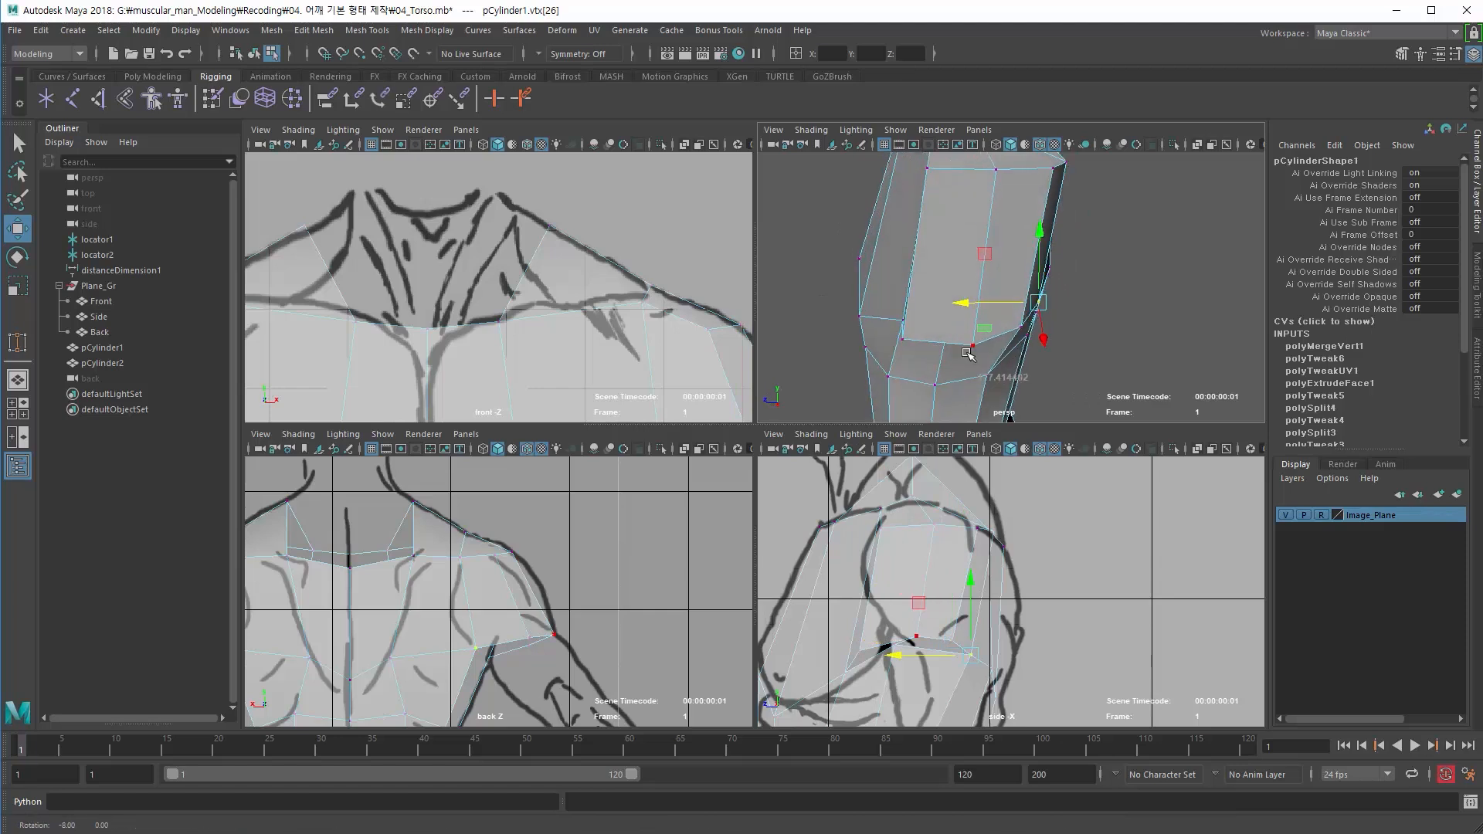
pyautogui.moveTo(894, 655); pyautogui.dragTo(915, 654)
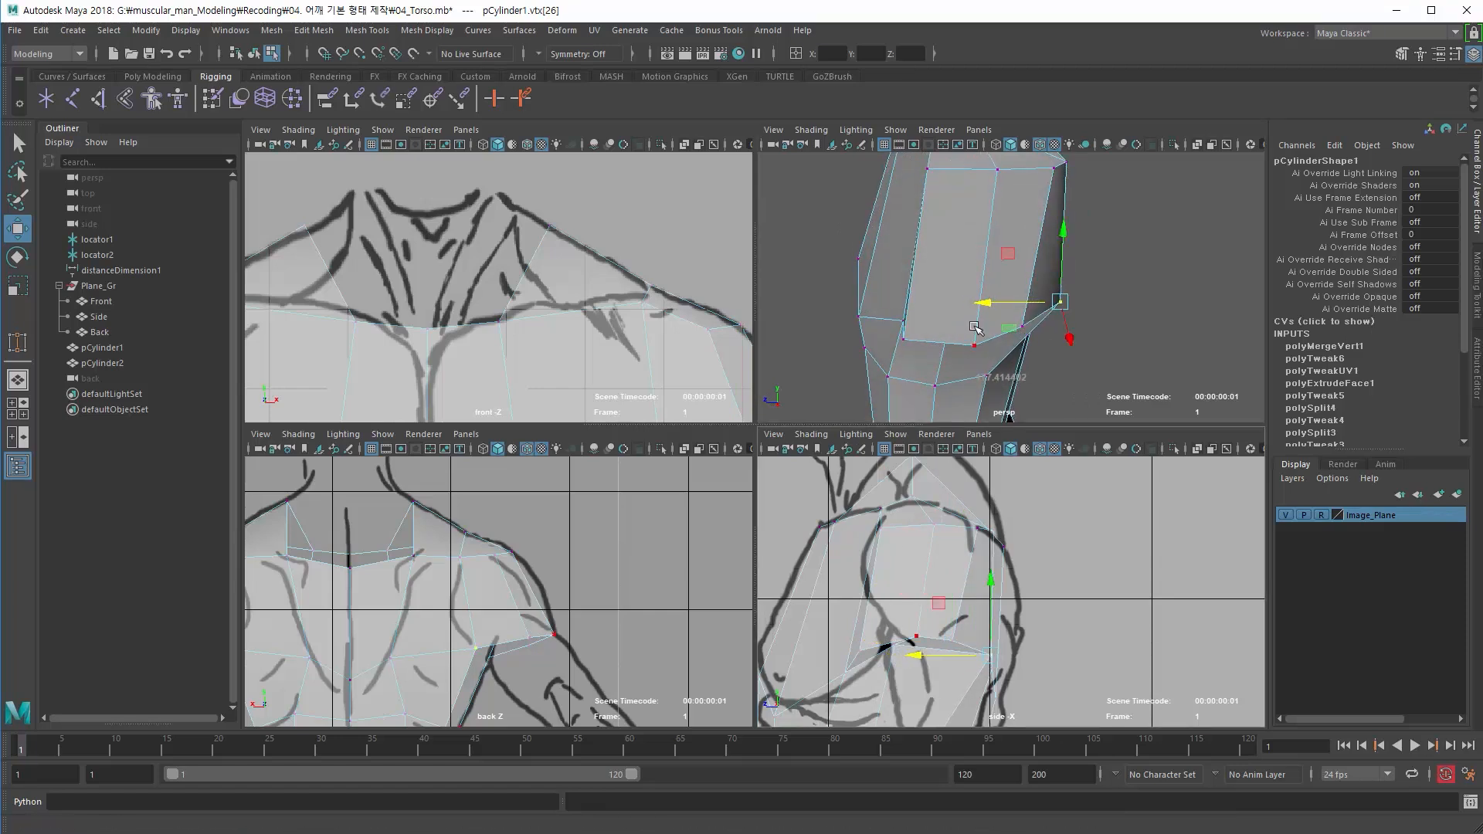
# - Move the torso side vertex below the armpit backward and nudge the rear vertex beside it slightly backward in the side view
pyautogui.keyDown('alt'); pyautogui.moveTo(979, 332); pyautogui.dragTo(972, 298); pyautogui.keyUp('alt')
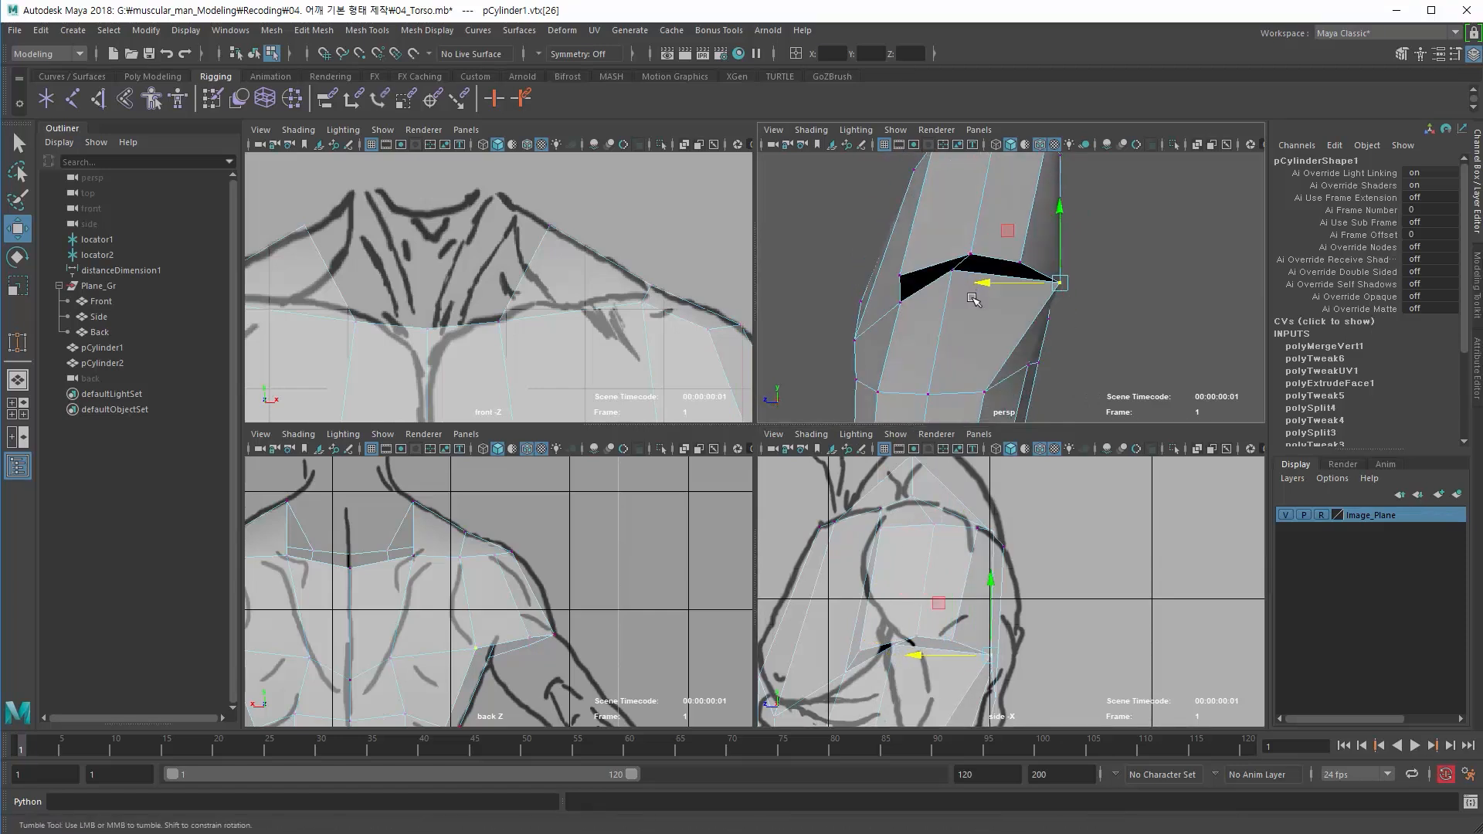
pyautogui.click(984, 392)
pyautogui.keyDown('alt'); pyautogui.moveTo(917, 663); pyautogui.dragTo(934, 567, button='middle'); pyautogui.keyUp('alt')
pyautogui.moveTo(864, 663); pyautogui.dragTo(881, 663)
pyautogui.moveTo(977, 633); pyautogui.dragTo(1008, 670)
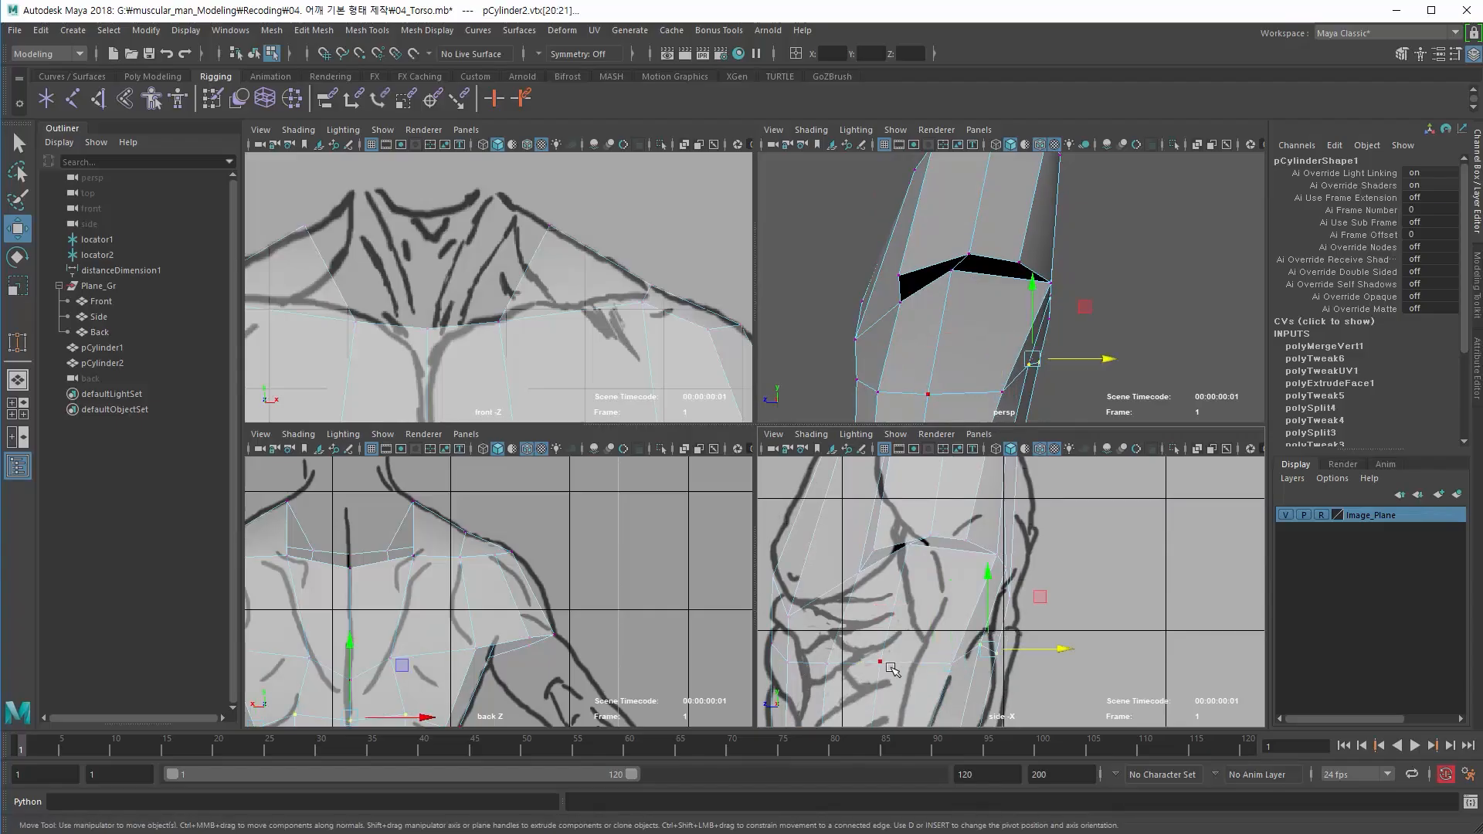
pyautogui.hotkey('ctrl', 'z')
pyautogui.moveTo(1057, 646); pyautogui.dragTo(1060, 647)
# - Lower the middle vertex on the underside of the shoulder at the armpit
pyautogui.keyDown('alt'); pyautogui.moveTo(1066, 352); pyautogui.dragTo(1035, 282); pyautogui.keyUp('alt')
pyautogui.click(955, 233)
pyautogui.moveTo(932, 271)
pyautogui.keyDown('alt'); pyautogui.mouseDown()
pyautogui.moveTo(891, 290)
pyautogui.moveTo(900, 247)
pyautogui.moveTo(923, 263)
pyautogui.mouseUp(); pyautogui.keyUp('alt')
pyautogui.moveTo(971, 181); pyautogui.dragTo(971, 201)
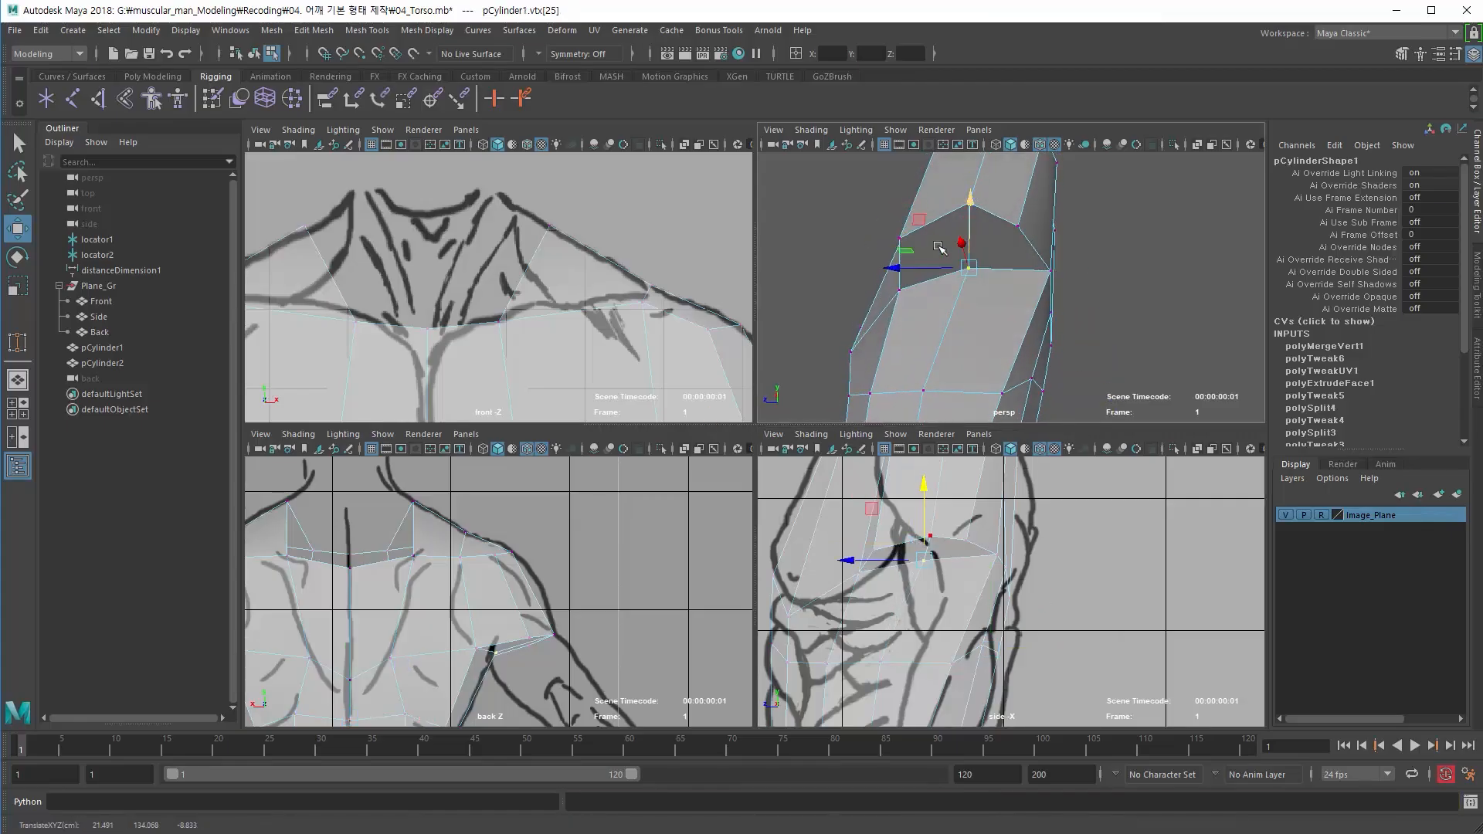
# - Move the shoulder's upper outer vertices up and inward and its lower outer vertex outward to match the back sketch contour
pyautogui.keyDown('alt'); pyautogui.moveTo(945, 248); pyautogui.dragTo(987, 329); pyautogui.keyUp('alt')
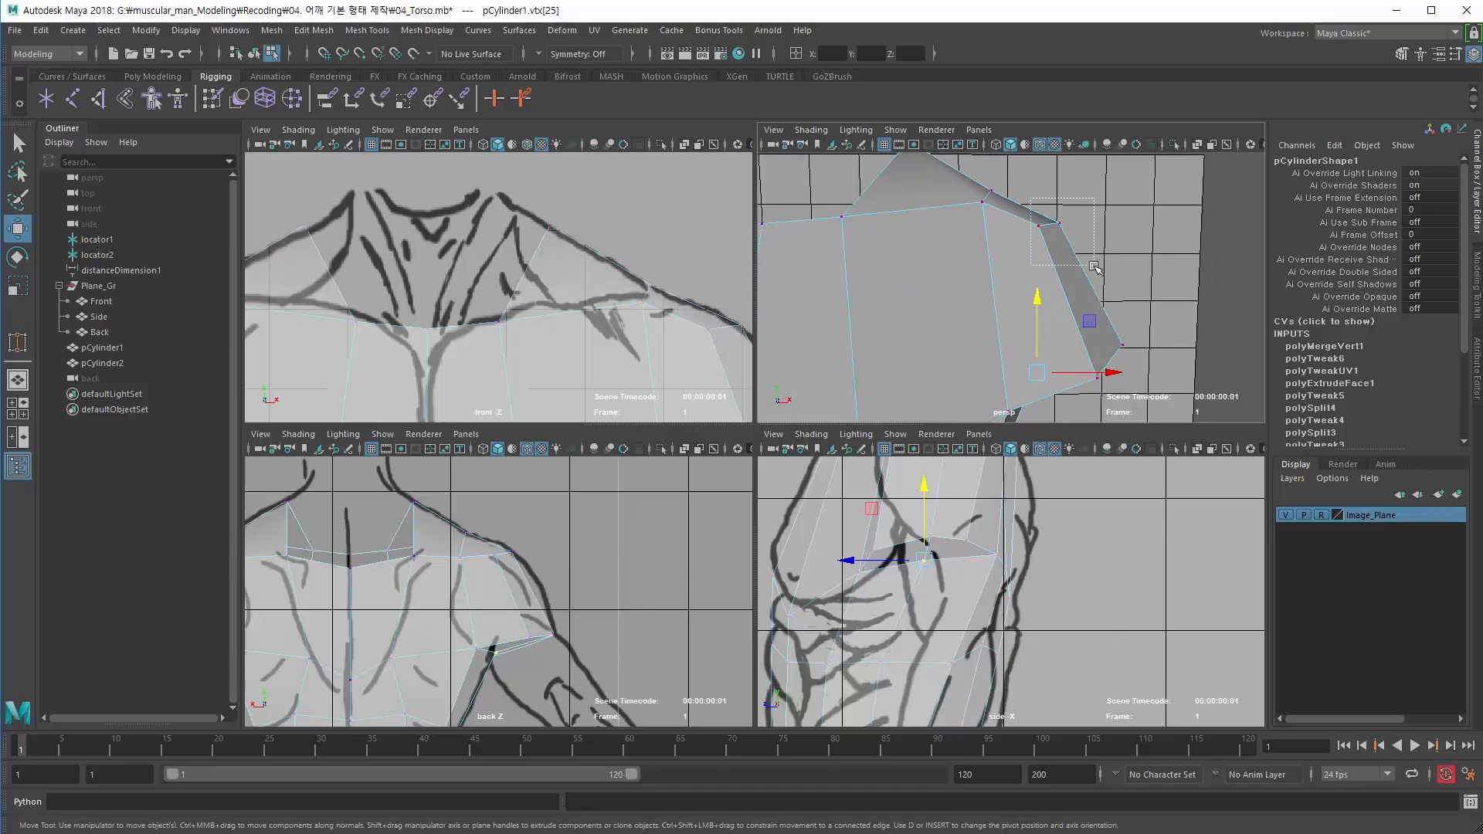
pyautogui.moveTo(1094, 267); pyautogui.dragTo(1096, 268)
pyautogui.press('space')
pyautogui.scroll(2, 599, 501)
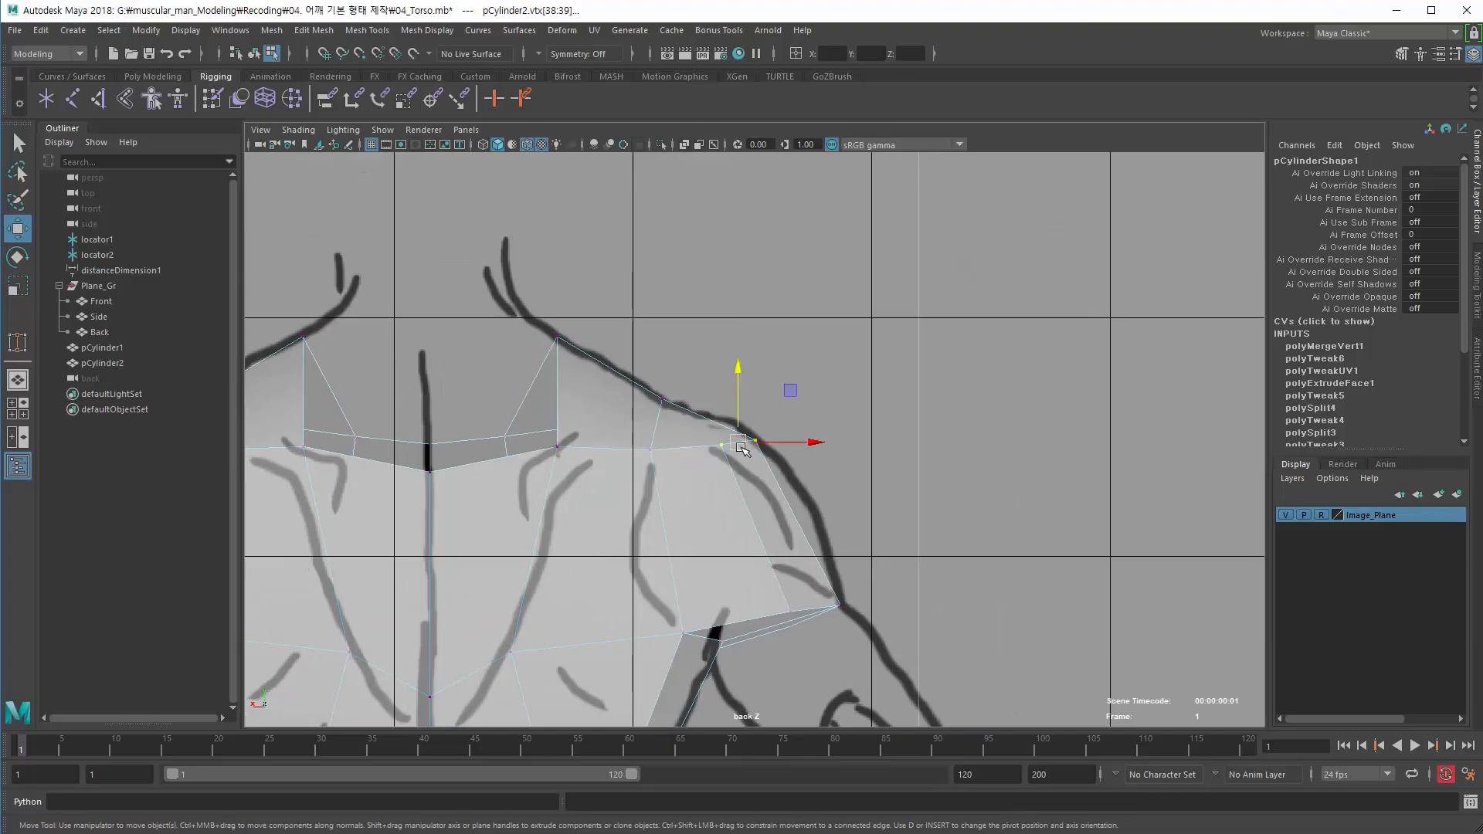
pyautogui.moveTo(741, 448); pyautogui.dragTo(719, 433)
pyautogui.moveTo(771, 550)
pyautogui.mouseDown()
pyautogui.moveTo(856, 642)
pyautogui.moveTo(832, 607)
pyautogui.moveTo(777, 594)
pyautogui.mouseUp()
pyautogui.moveTo(802, 618); pyautogui.dragTo(821, 612)
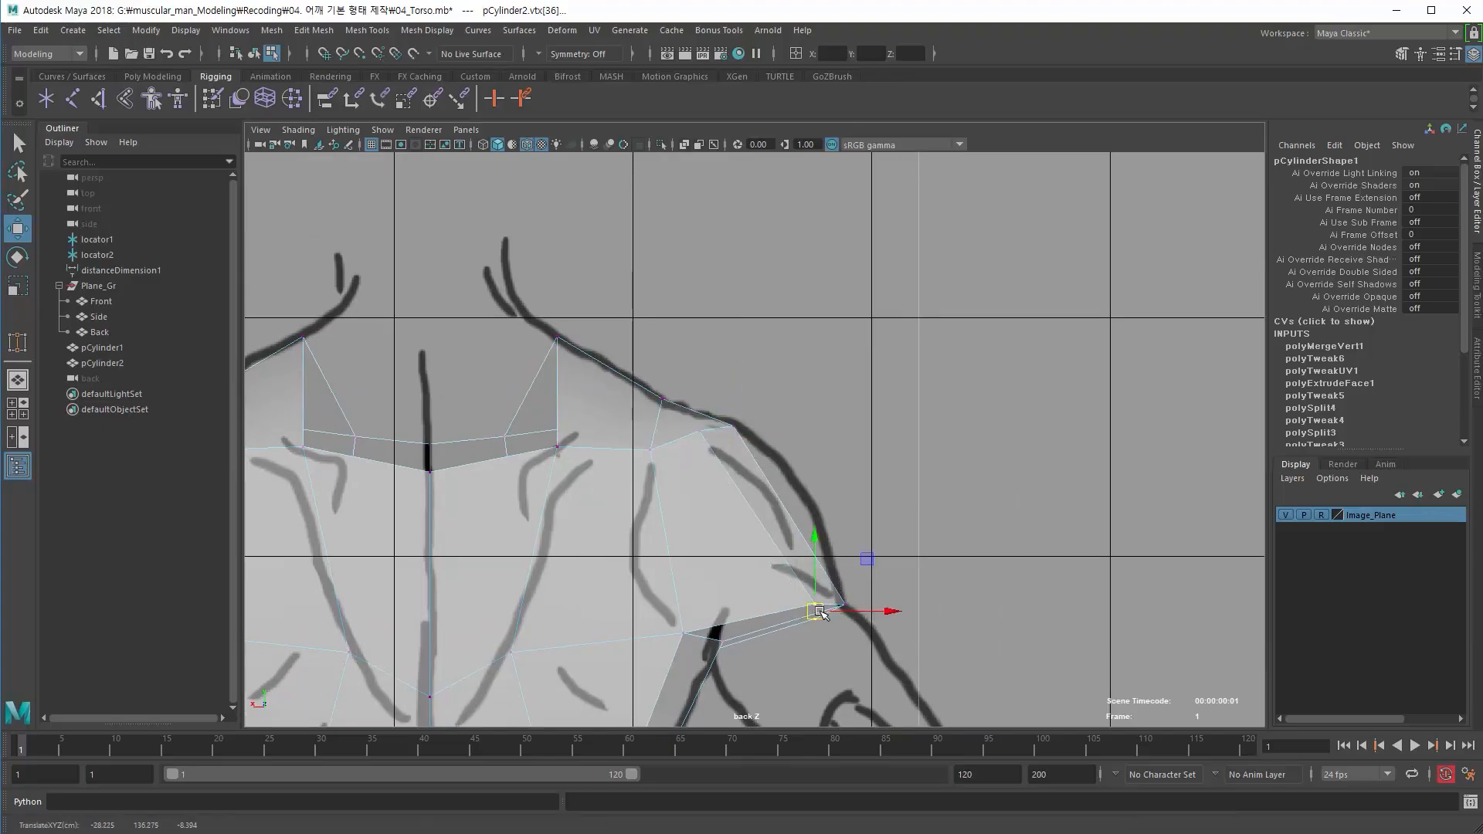
# - Move the rear lower vertex and the front upper vertex of the shoulder's outer end slightly backward
pyautogui.press('space')
pyautogui.press('space')
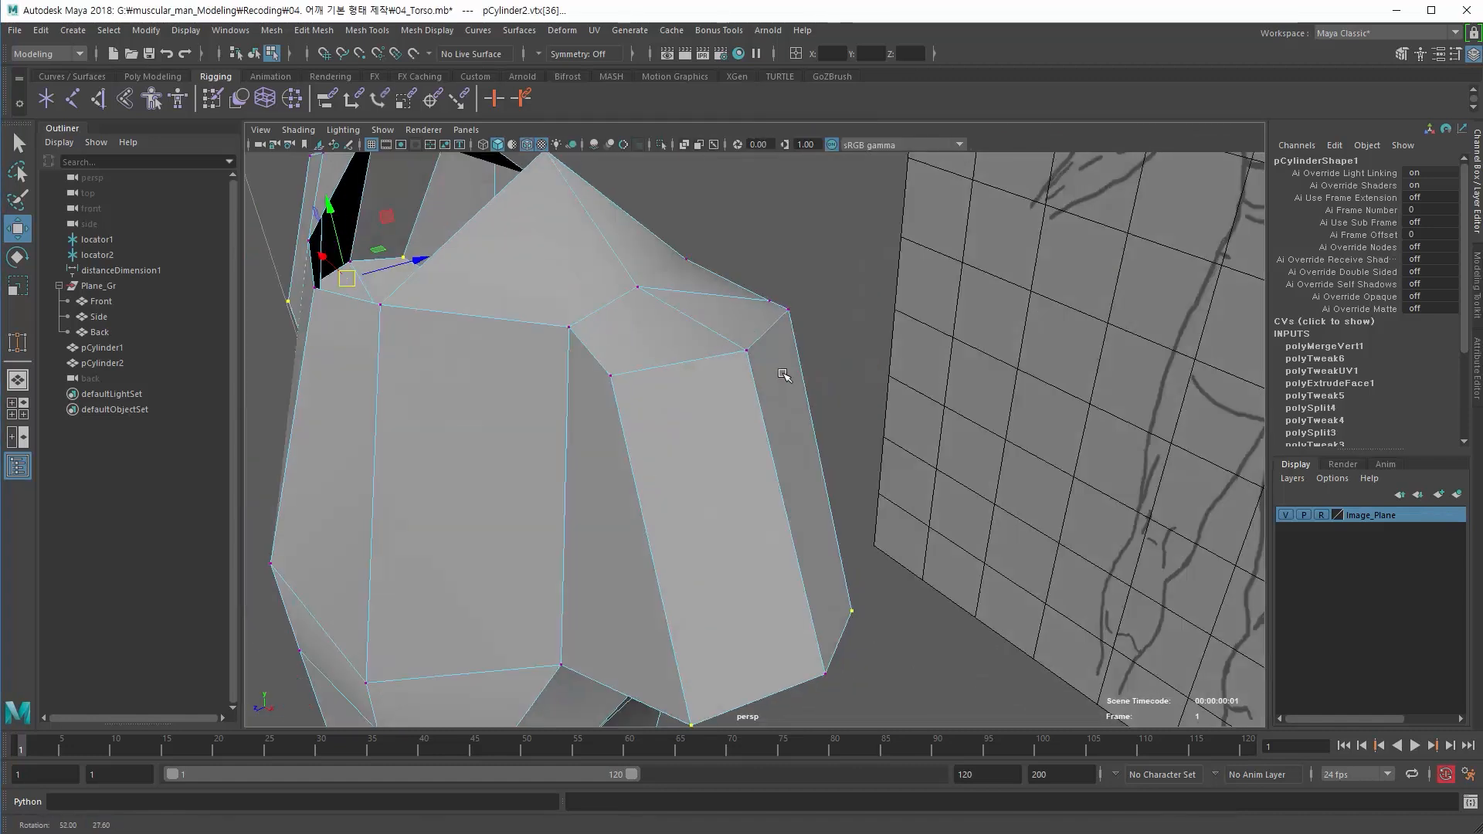
pyautogui.keyDown('alt'); pyautogui.moveTo(785, 373); pyautogui.dragTo(573, 458); pyautogui.keyUp('alt')
pyautogui.click(734, 543)
pyautogui.keyDown('alt'); pyautogui.moveTo(733, 552); pyautogui.dragTo(722, 592); pyautogui.keyUp('alt')
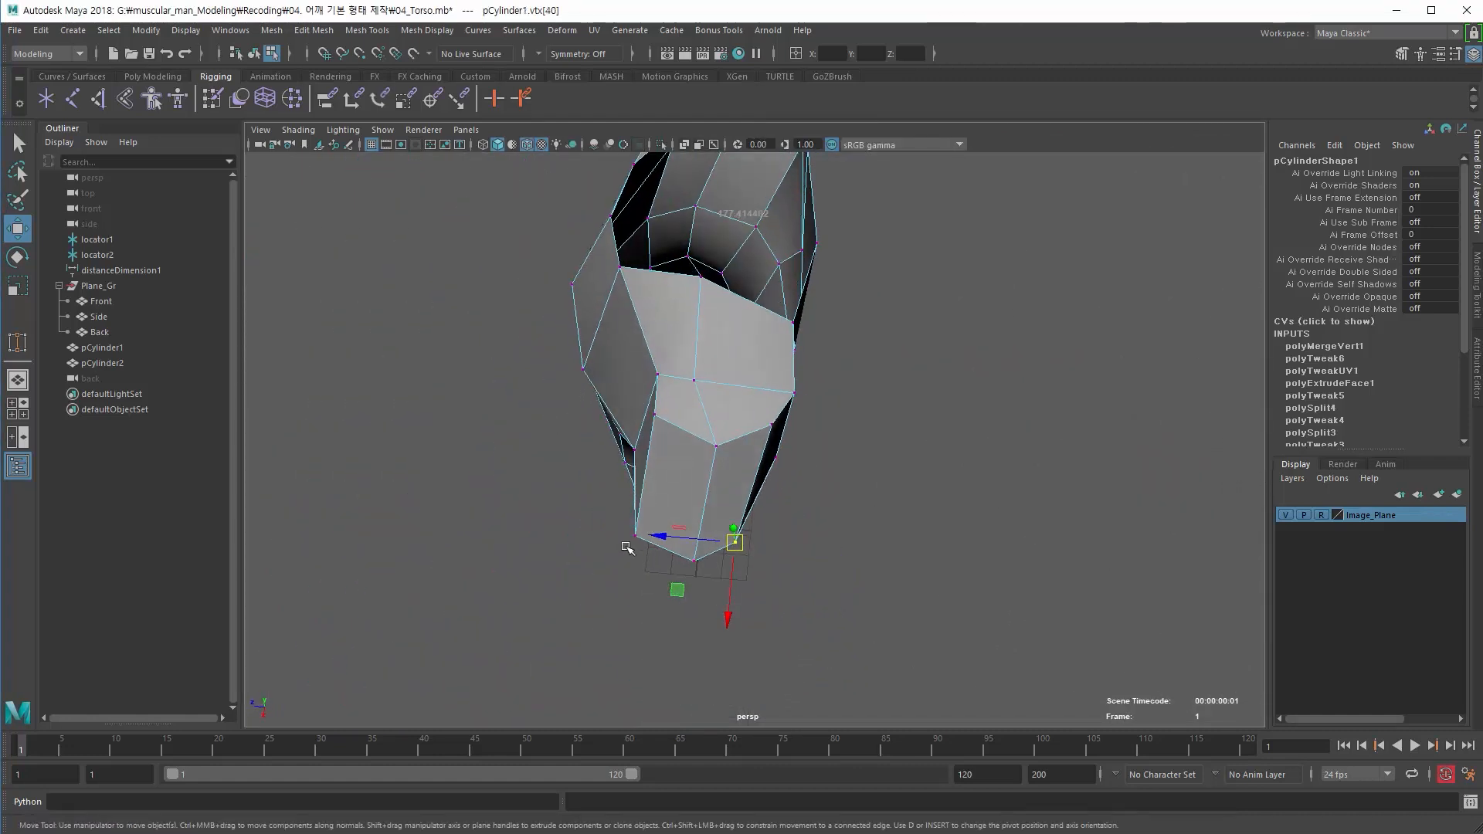
pyautogui.moveTo(658, 536); pyautogui.dragTo(672, 537)
pyautogui.keyDown('alt'); pyautogui.moveTo(666, 462); pyautogui.dragTo(513, 513); pyautogui.keyUp('alt')
pyautogui.click(652, 415)
pyautogui.moveTo(588, 405); pyautogui.dragTo(605, 411)
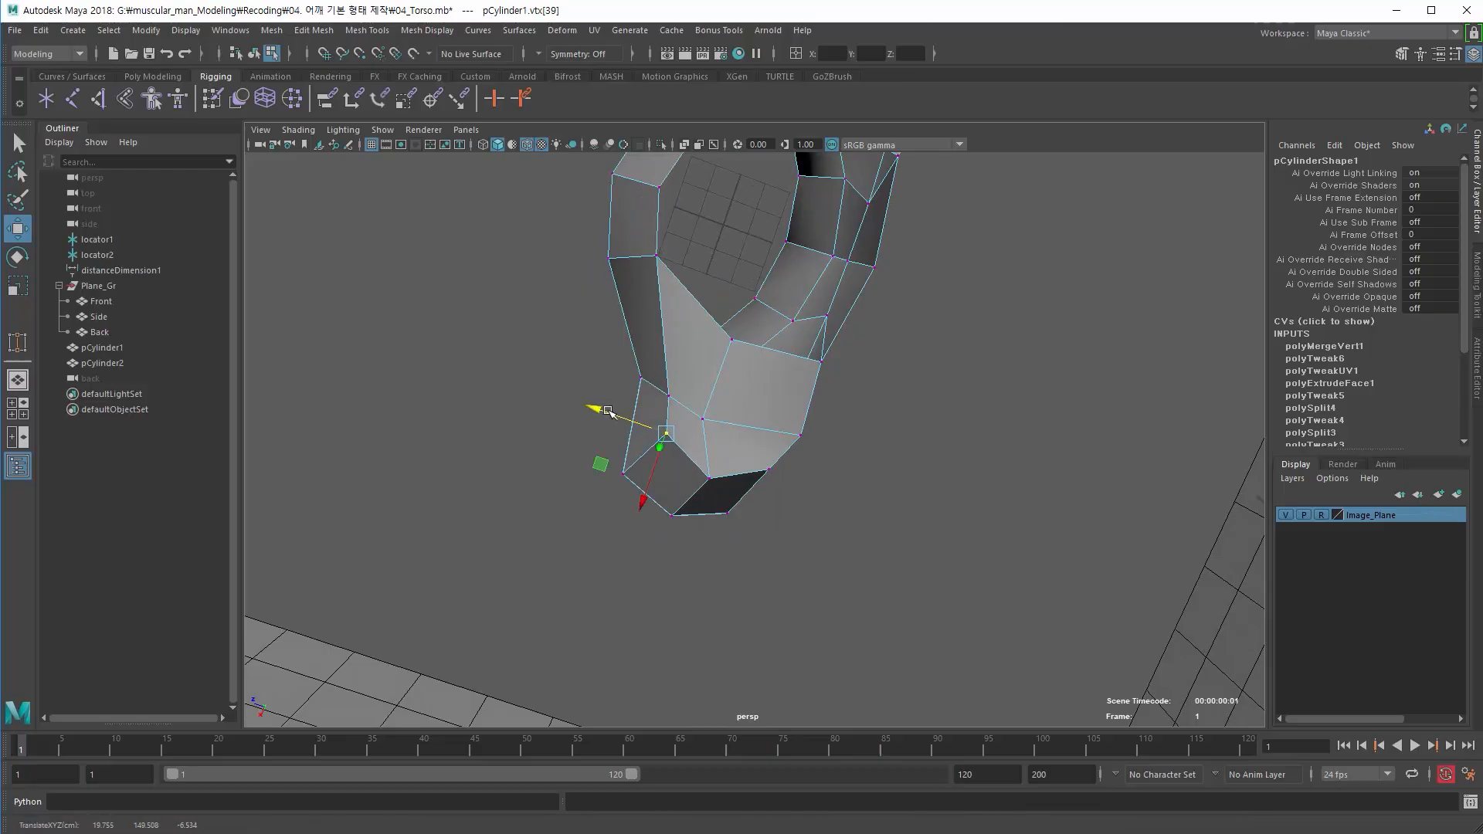
# - Slide the edge running from the neck opening across the top of the shoulder slightly backward
pyautogui.click(702, 420)
pyautogui.keyDown('alt'); pyautogui.moveTo(701, 420); pyautogui.dragTo(562, 423); pyautogui.keyUp('alt')
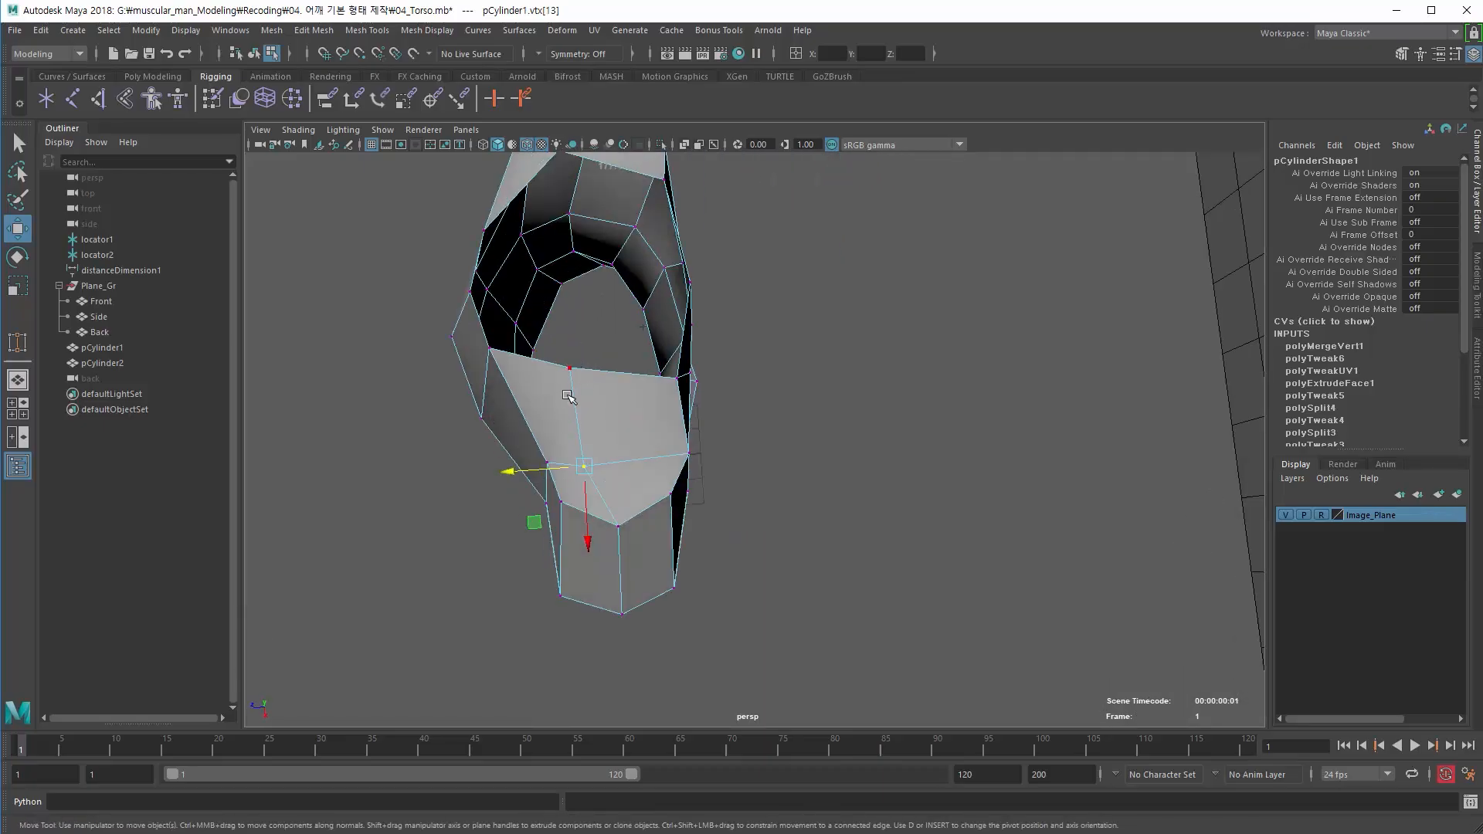
pyautogui.moveTo(569, 396); pyautogui.dragTo(558, 338, button='right')
pyautogui.click(571, 415)
pyautogui.keyDown('alt'); pyautogui.moveTo(491, 490); pyautogui.dragTo(500, 448); pyautogui.keyUp('alt')
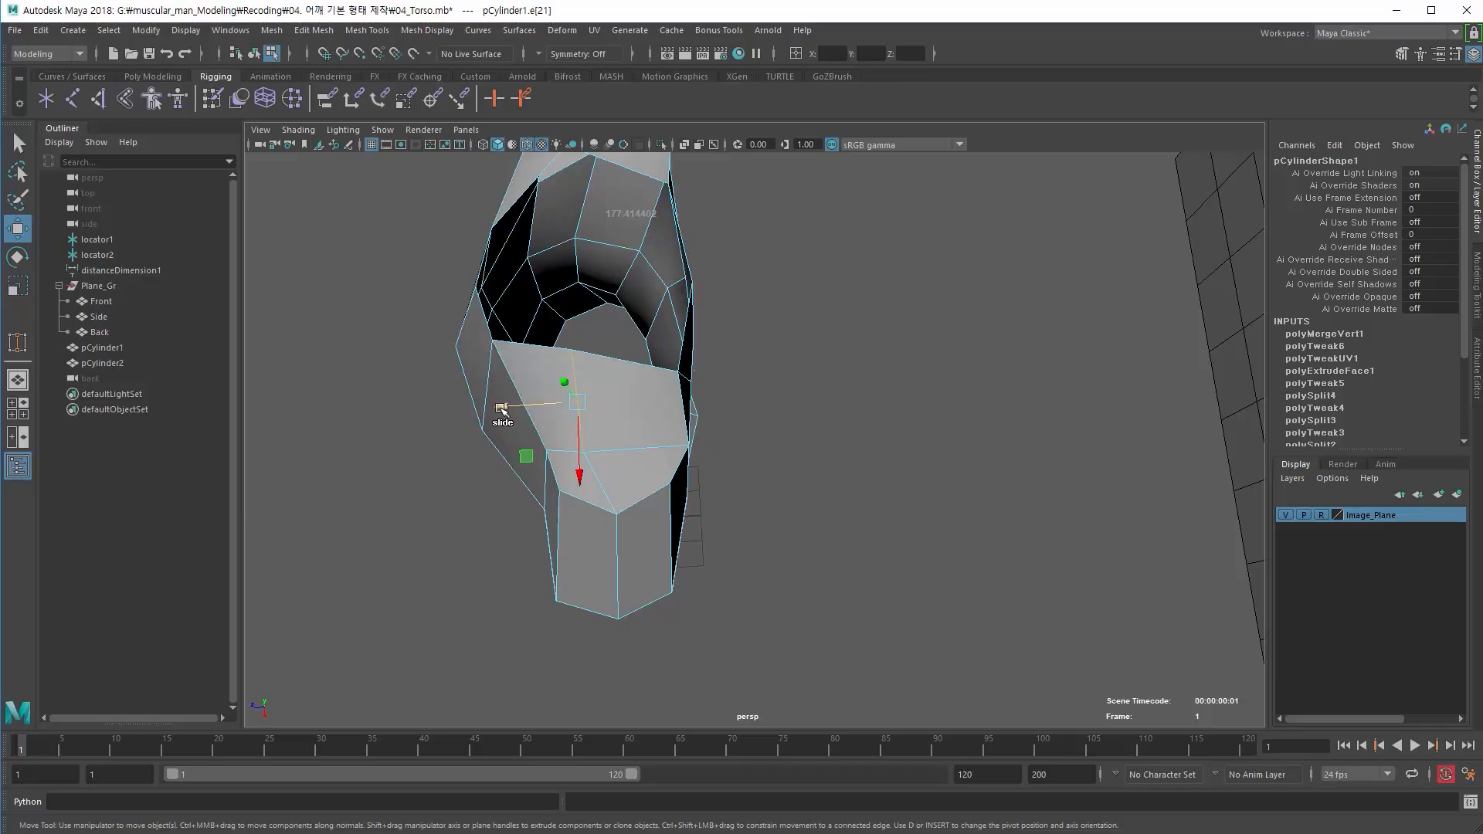
pyautogui.moveTo(502, 409); pyautogui.dragTo(527, 406)
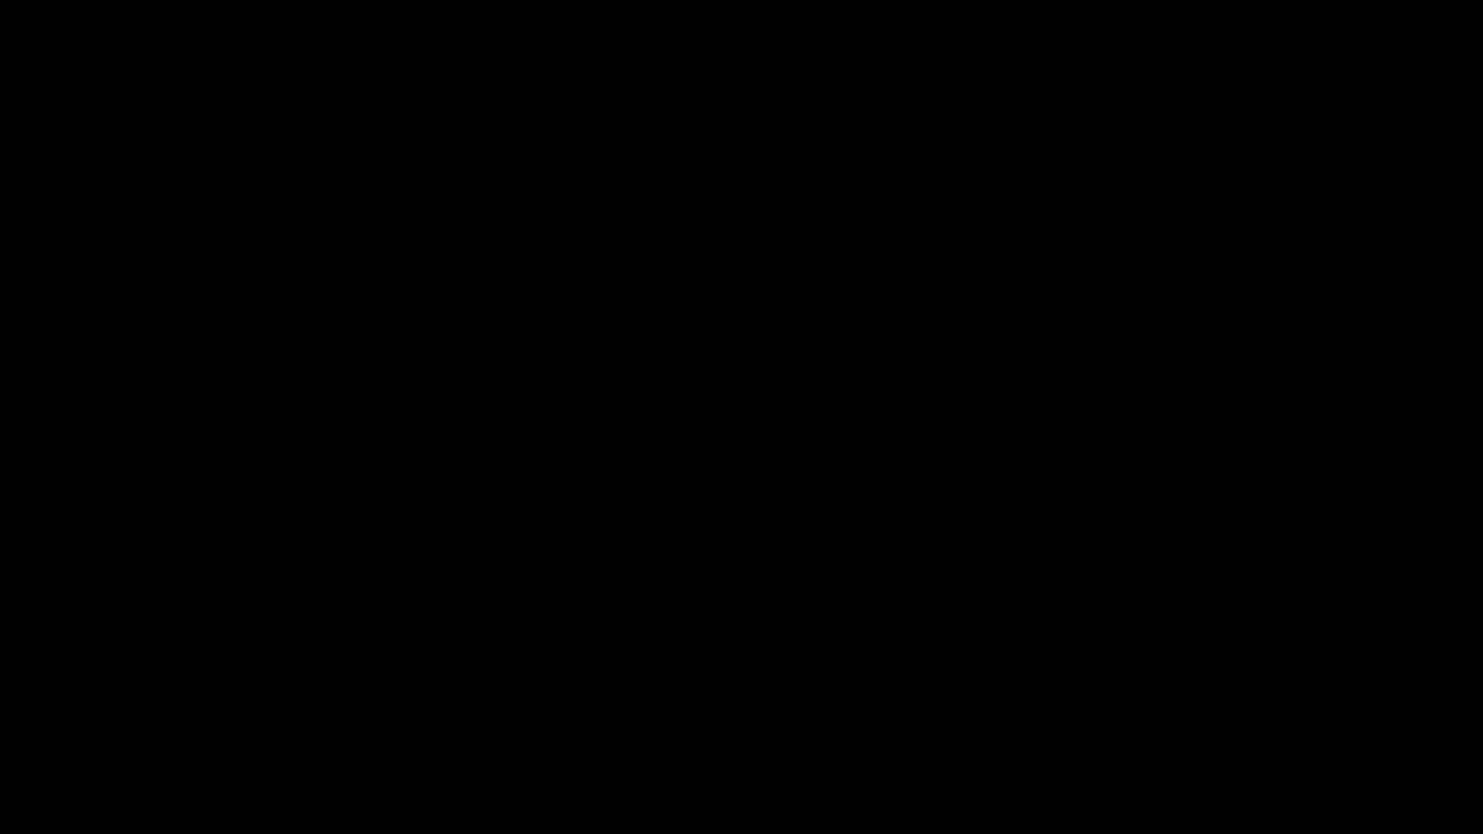
# - Look through the Move tool's constraint options and try sliding the shoulder-top edge once more
pyautogui.keyDown('shift'); pyautogui.rightClick(556, 377); pyautogui.keyUp('shift')
pyautogui.keyDown('ctrl'); pyautogui.keyDown('shift'); pyautogui.rightClick(557, 376); pyautogui.keyUp('shift'); pyautogui.keyUp('ctrl')
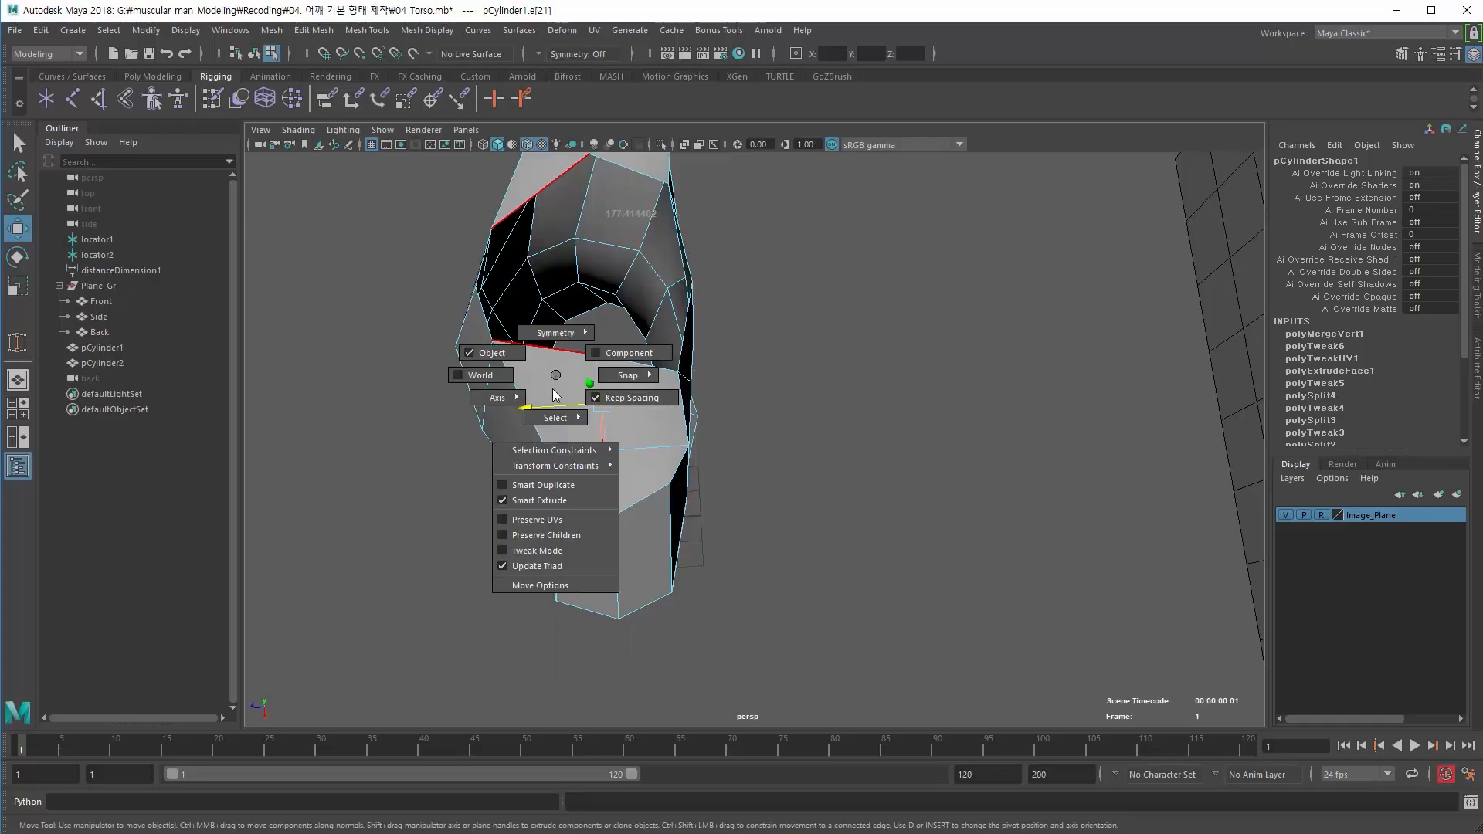
pyautogui.moveTo(553, 394); pyautogui.dragTo(545, 440, button='right')
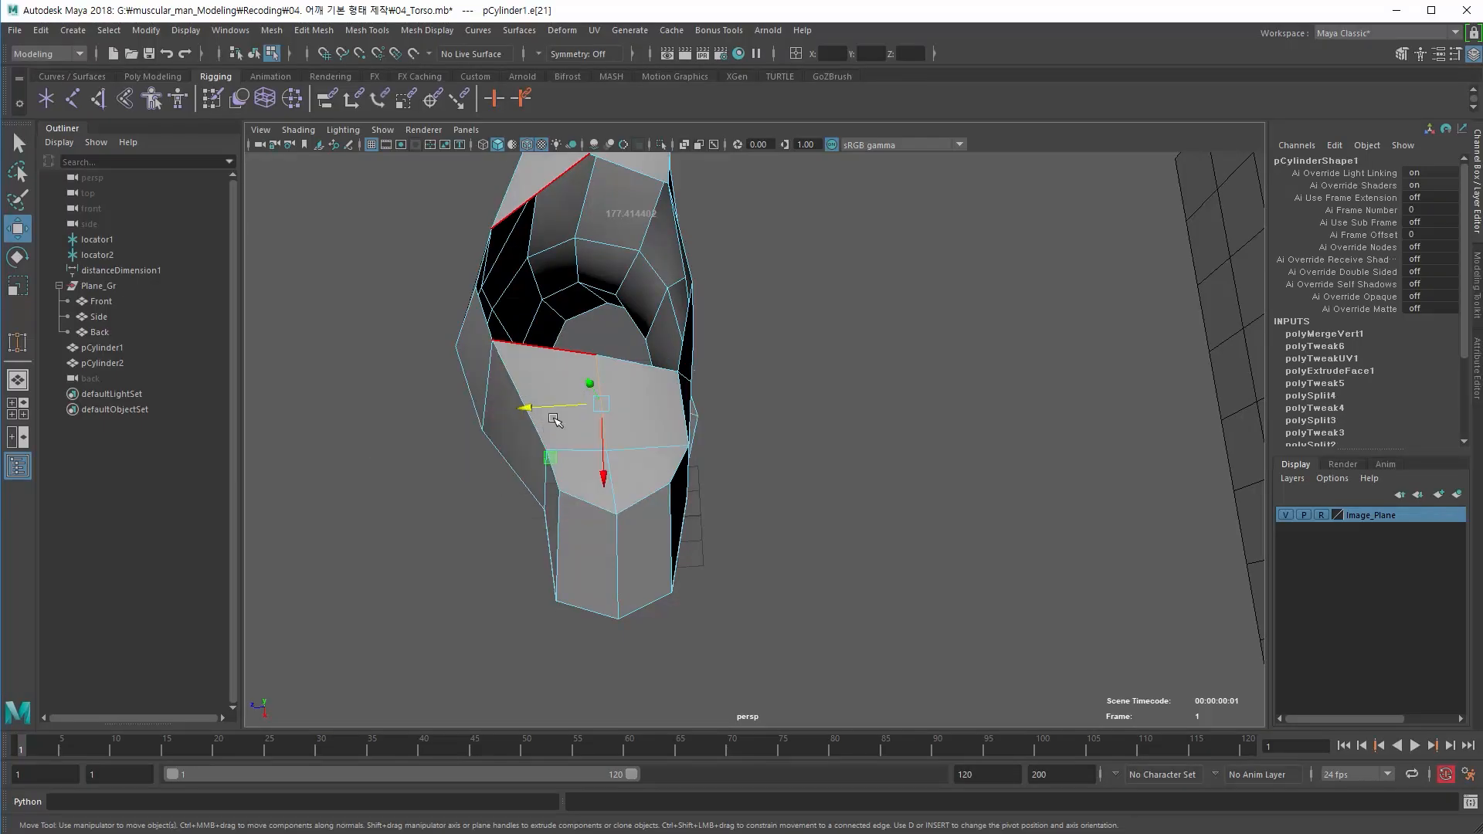
pyautogui.keyDown('ctrl'); pyautogui.keyDown('shift'); pyautogui.moveTo(559, 373); pyautogui.dragTo(675, 484, button='right'); pyautogui.keyUp('shift'); pyautogui.keyUp('ctrl')
pyautogui.moveTo(533, 409)
pyautogui.mouseDown()
pyautogui.moveTo(545, 414)
pyautogui.moveTo(528, 412)
pyautogui.mouseUp()
pyautogui.hotkey('ctrl', 'z')
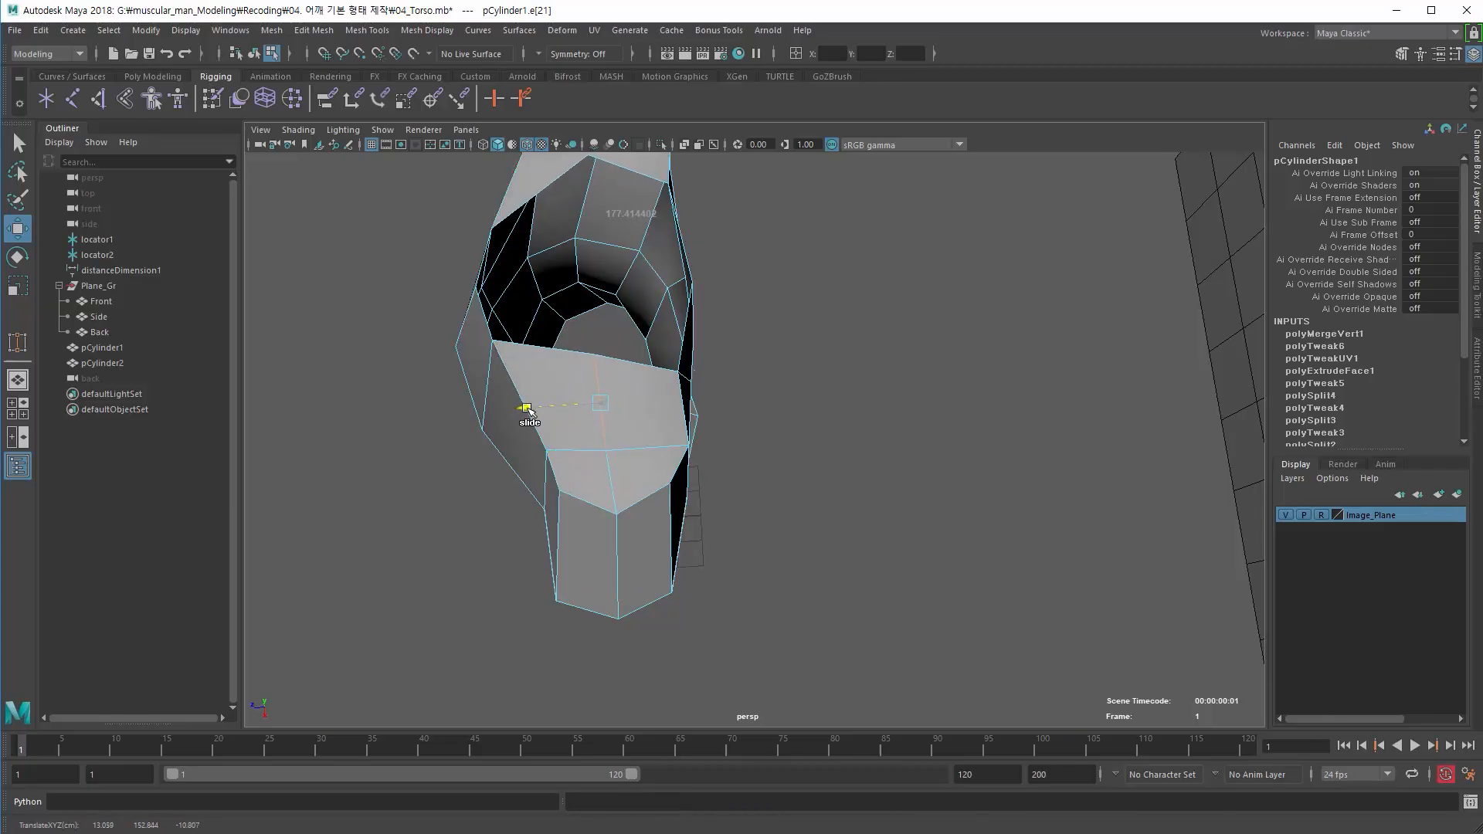
# - Inspect the whole torso from the front and compare its shoulders with the reference sketch in the back view
pyautogui.keyDown('alt'); pyautogui.moveTo(458, 499); pyautogui.dragTo(536, 401); pyautogui.keyUp('alt')
pyautogui.keyDown('alt'); pyautogui.moveTo(457, 442); pyautogui.dragTo(571, 412); pyautogui.keyUp('alt')
pyautogui.keyDown('alt'); pyautogui.moveTo(620, 254); pyautogui.dragTo(636, 255); pyautogui.keyUp('alt')
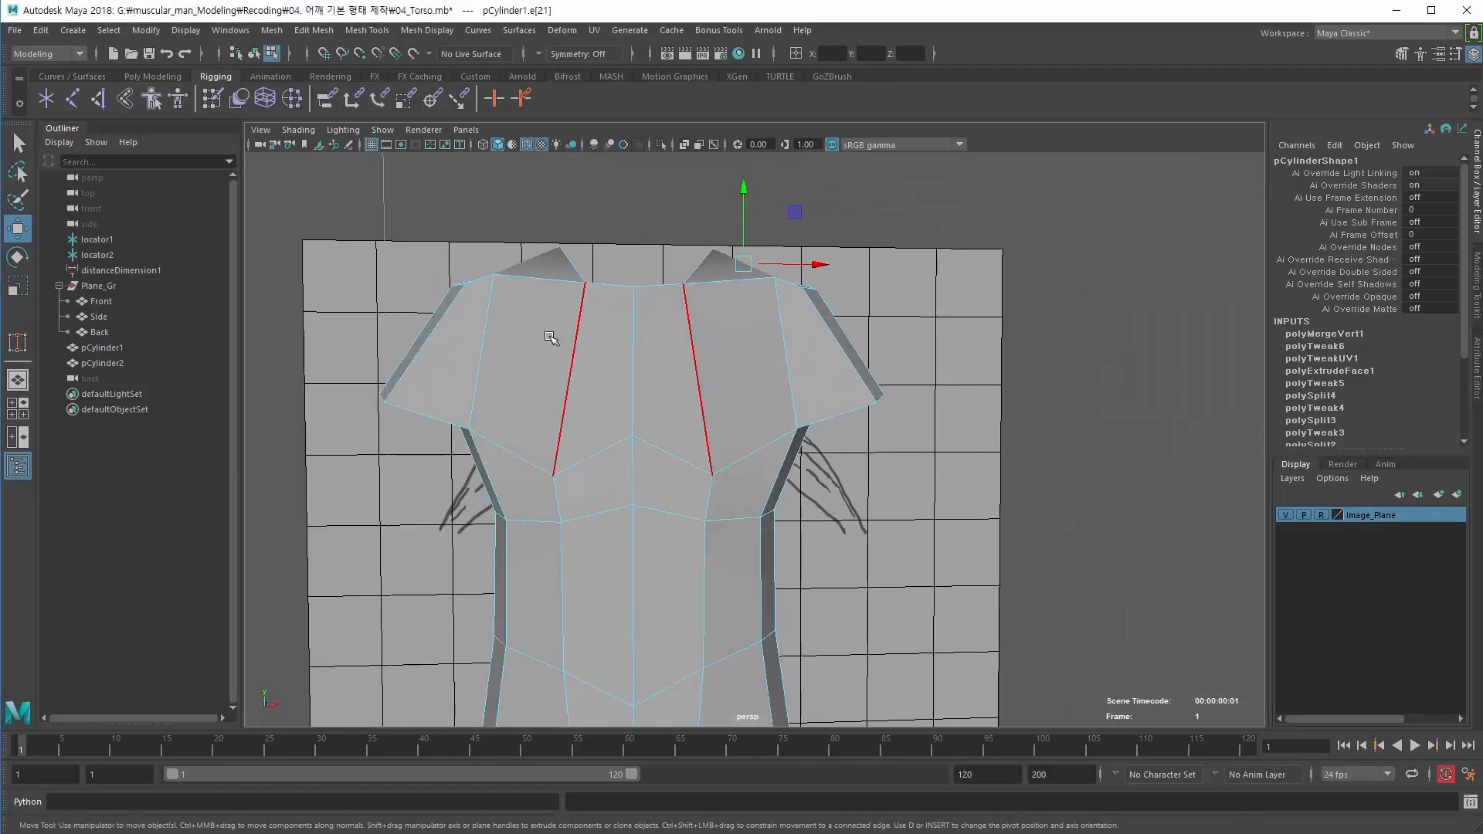
pyautogui.press('space')
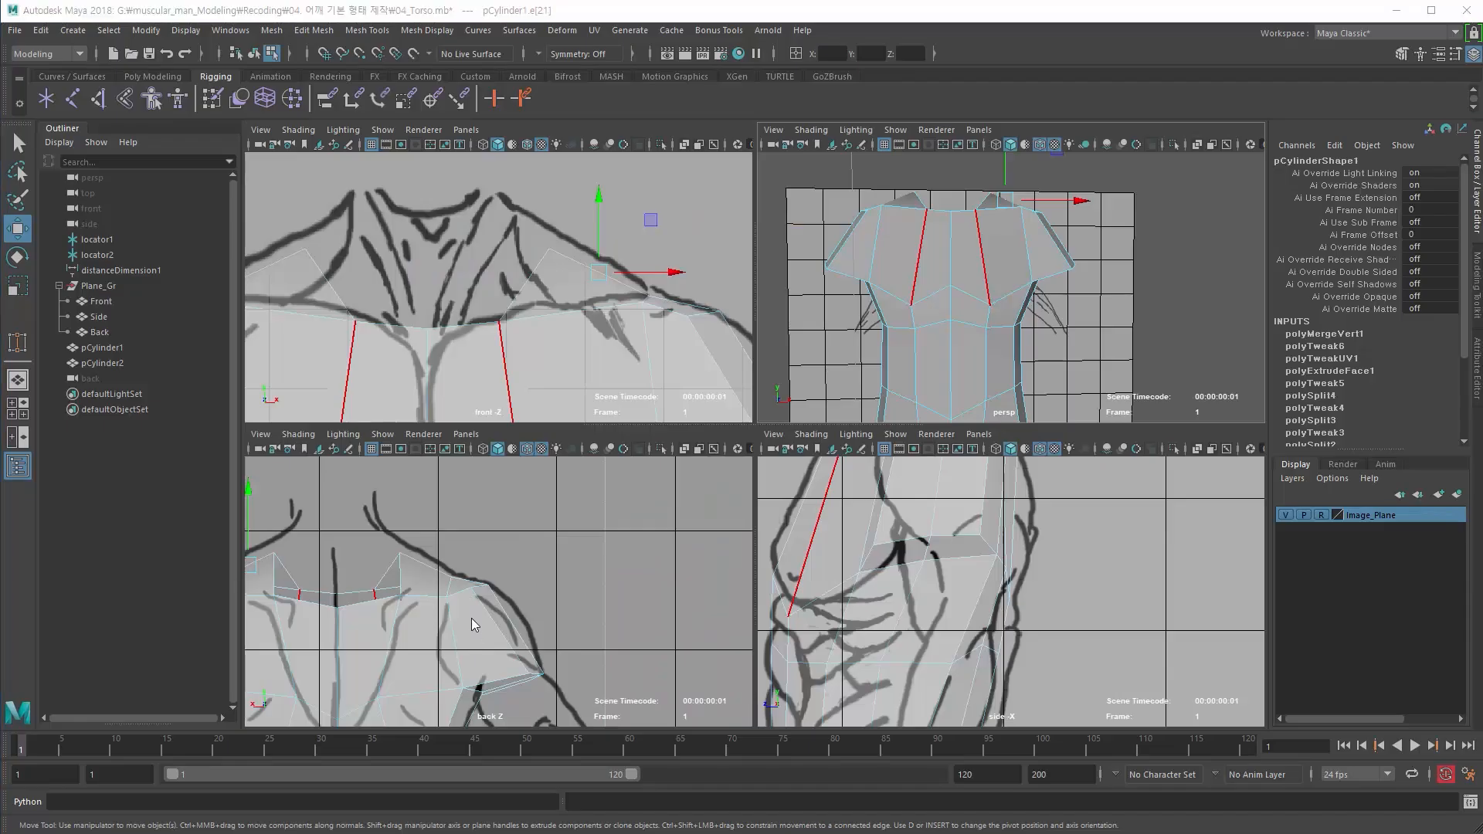
pyautogui.press('space')
pyautogui.keyDown('alt'); pyautogui.moveTo(520, 606); pyautogui.dragTo(466, 460, button='middle'); pyautogui.keyUp('alt')
pyautogui.keyDown('alt'); pyautogui.moveTo(578, 428); pyautogui.dragTo(346, 377, button='right'); pyautogui.keyUp('alt')
pyautogui.keyDown('alt'); pyautogui.moveTo(345, 378); pyautogui.dragTo(451, 341, button='middle'); pyautogui.keyUp('alt')
pyautogui.keyDown('alt'); pyautogui.moveTo(450, 340); pyautogui.dragTo(376, 512, button='right'); pyautogui.keyUp('alt')
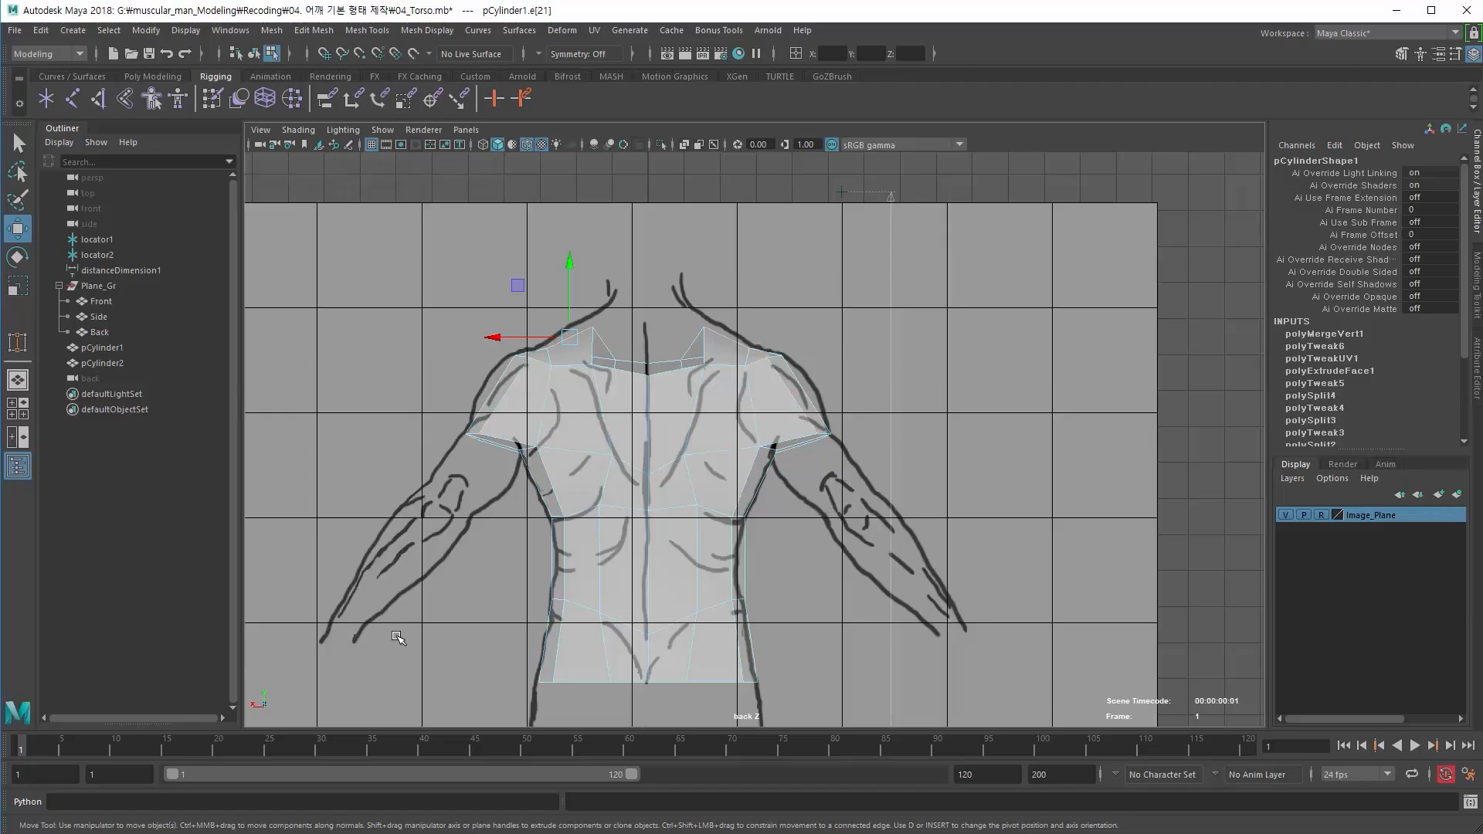
pyautogui.keyDown('alt'); pyautogui.moveTo(583, 429); pyautogui.dragTo(812, 463, button='right'); pyautogui.keyUp('alt')
pyautogui.keyDown('alt'); pyautogui.moveTo(811, 464); pyautogui.dragTo(739, 450, button='middle'); pyautogui.keyUp('alt')
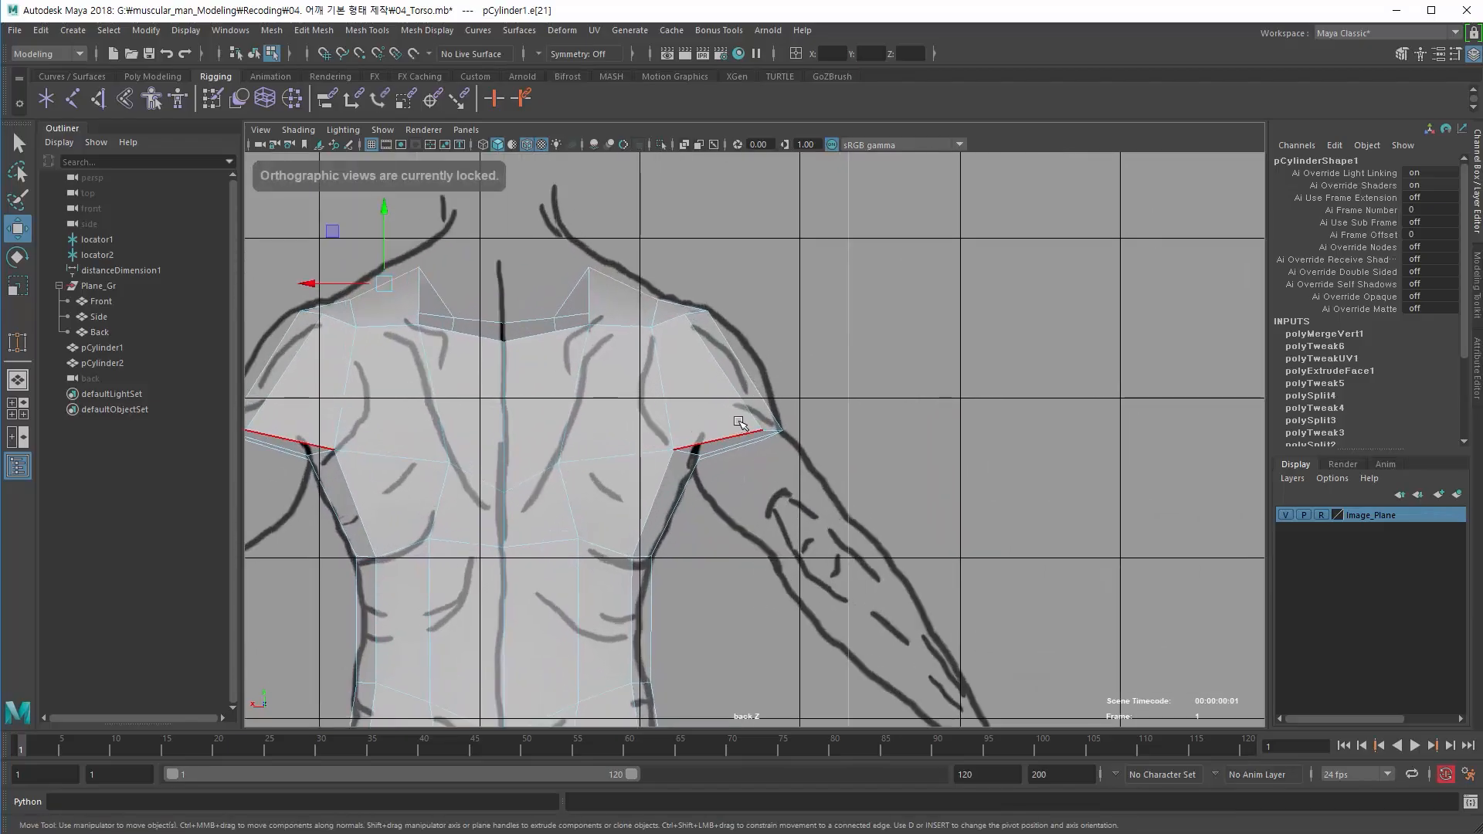
# - Try sliding the shoulder's lower outer vertices along an edge and moving them freely upward in the back view
pyautogui.moveTo(719, 408); pyautogui.dragTo(715, 384, button='right')
pyautogui.click(765, 425)
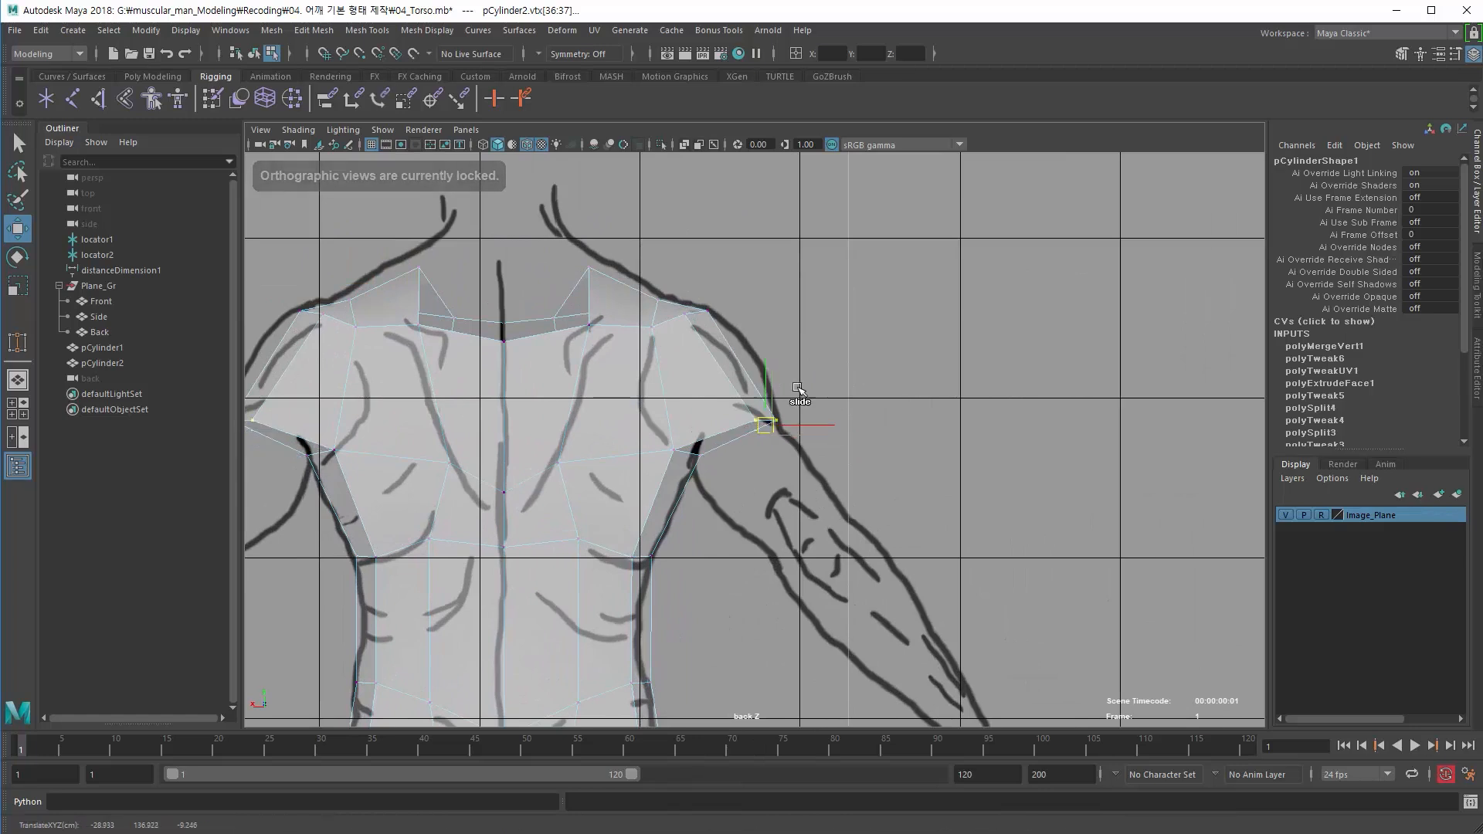
pyautogui.keyDown('shift'); pyautogui.moveTo(798, 389); pyautogui.dragTo(761, 437, button='middle'); pyautogui.keyUp('shift')
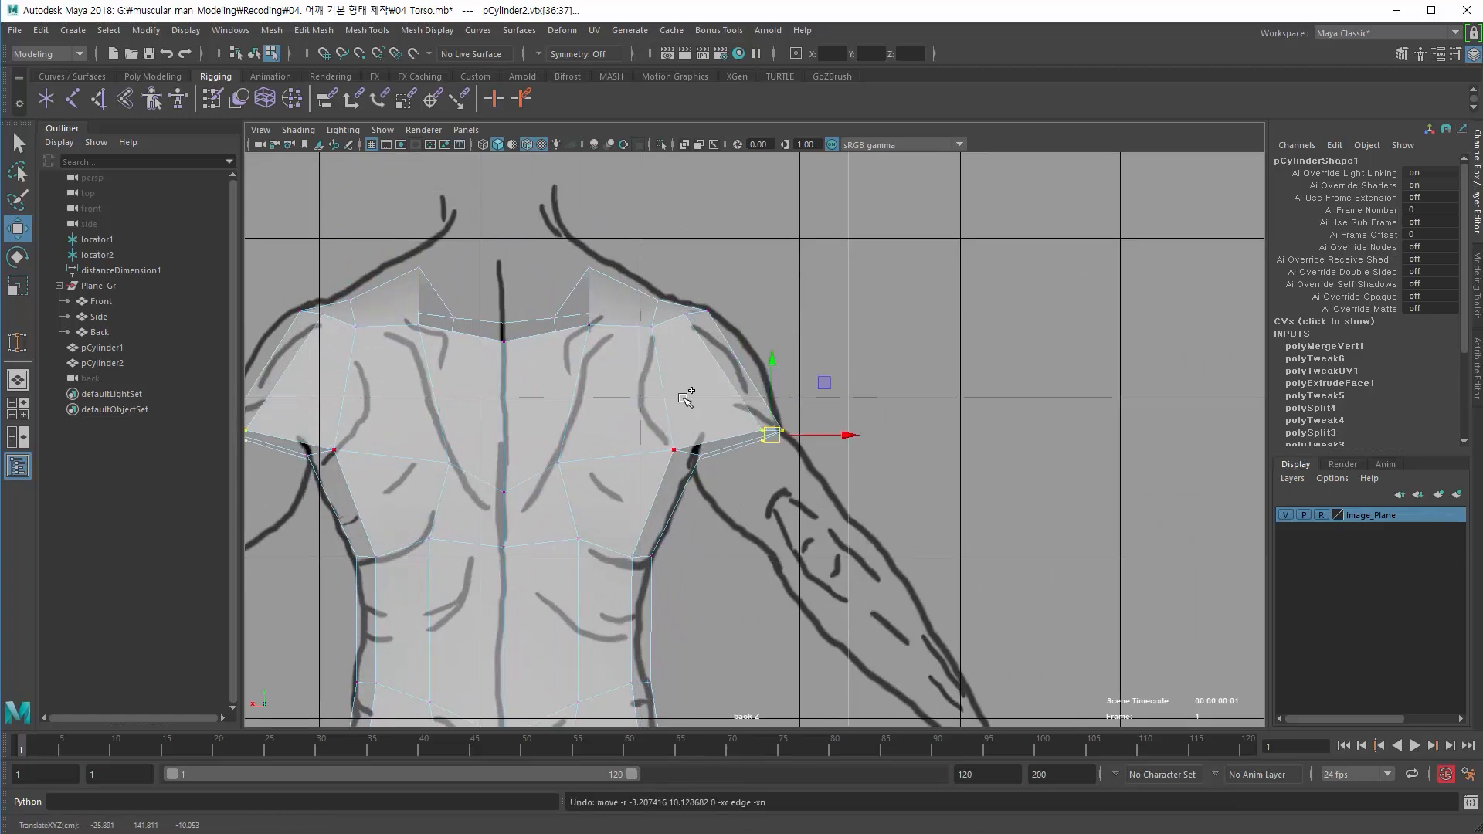
pyautogui.moveTo(685, 398); pyautogui.dragTo(685, 398)
pyautogui.moveTo(675, 458); pyautogui.dragTo(780, 488)
pyautogui.moveTo(771, 438); pyautogui.dragTo(758, 319)
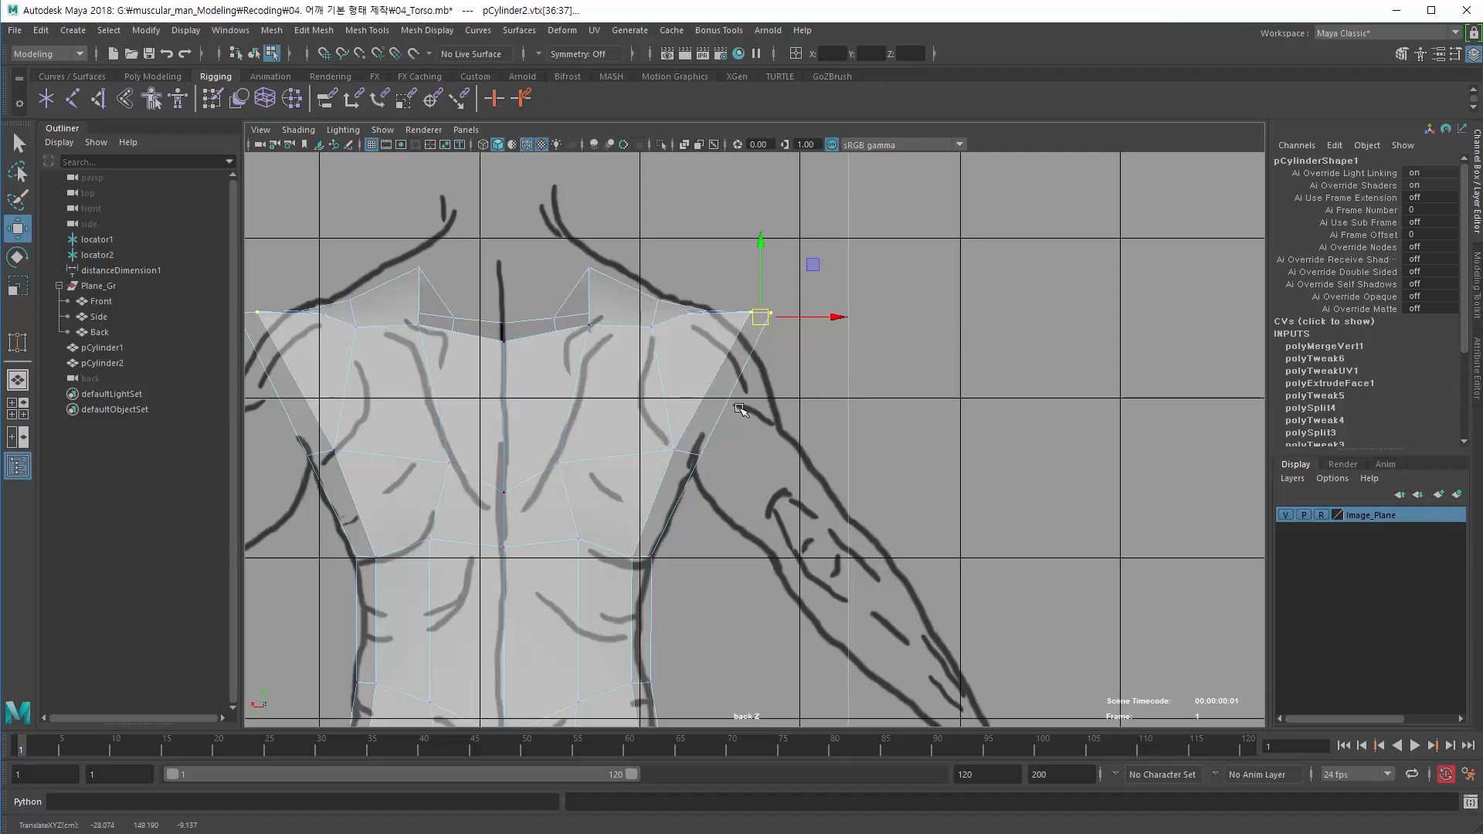
pyautogui.hotkey('ctrl', 'z')
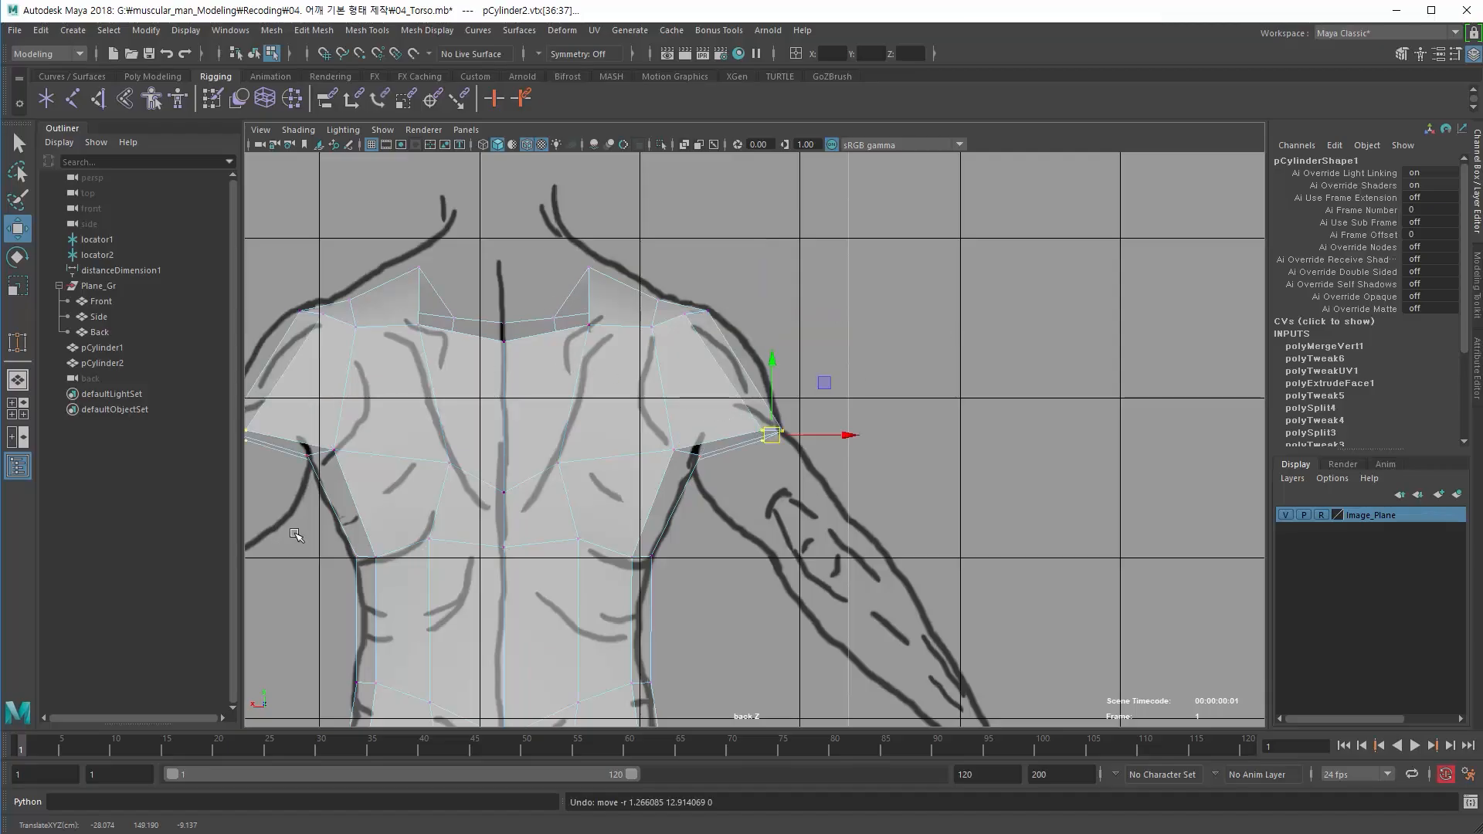
# - Return to object mode in the perspective view and select the torso half pCylinder1, framing the underside of its shoulder
pyautogui.keyDown('alt'); pyautogui.moveTo(447, 422); pyautogui.dragTo(479, 416, button='middle'); pyautogui.keyUp('alt')
pyautogui.press('space')
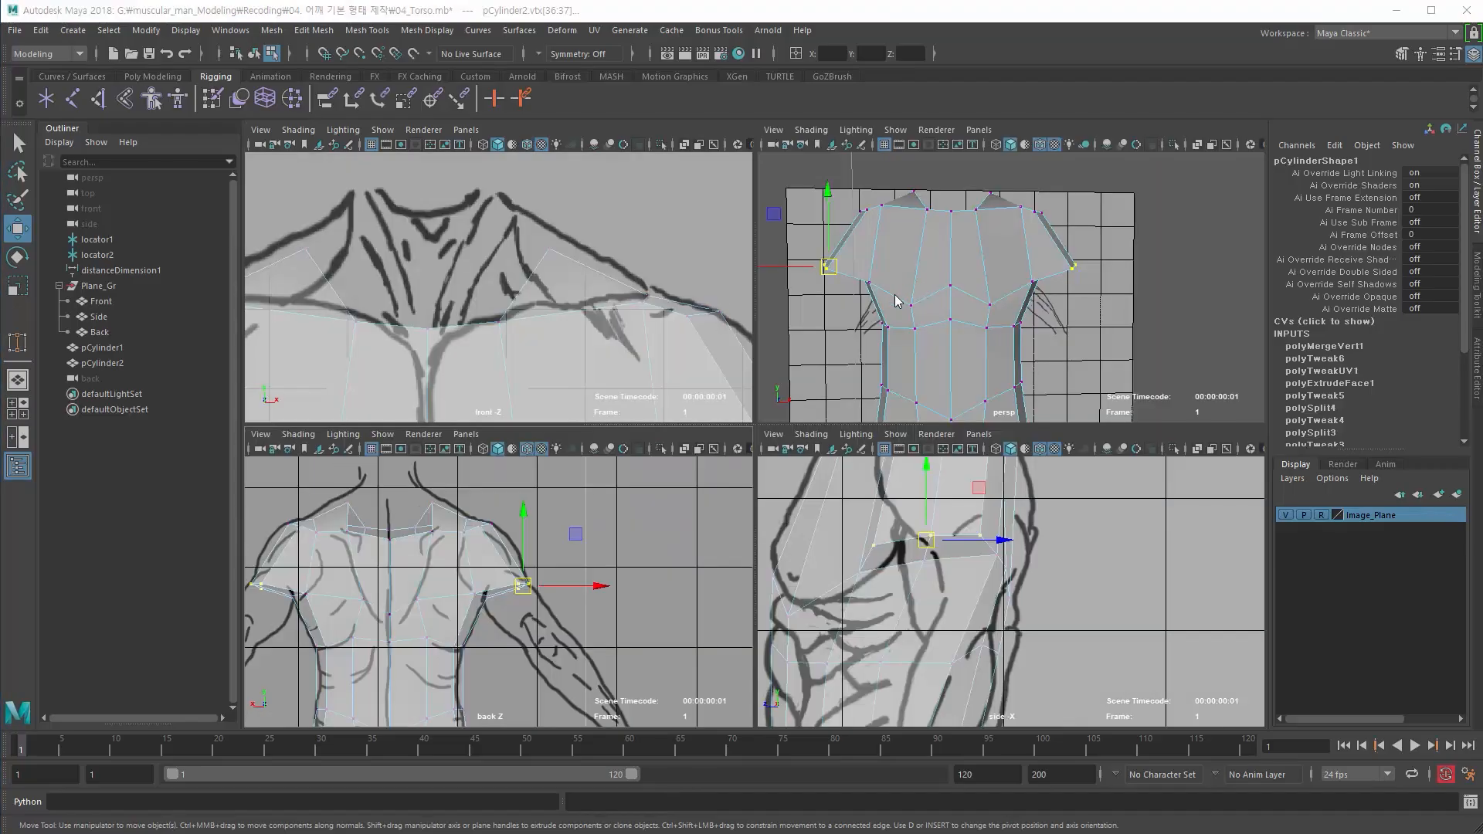
pyautogui.press('space')
pyautogui.keyDown('alt'); pyautogui.moveTo(767, 357); pyautogui.dragTo(684, 410); pyautogui.keyUp('alt')
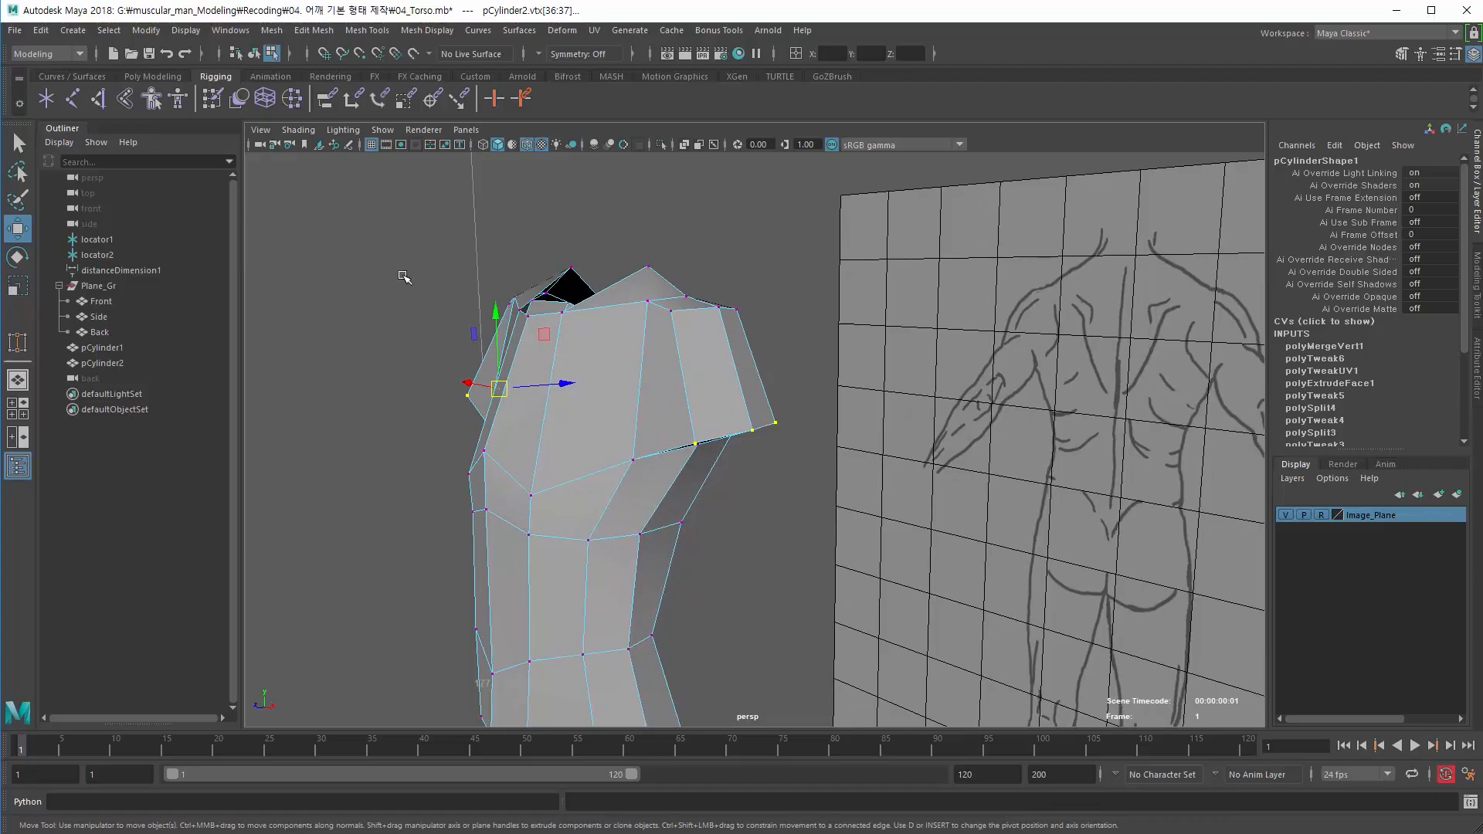
pyautogui.press('F8')
pyautogui.keyDown('alt'); pyautogui.moveTo(427, 400); pyautogui.dragTo(608, 381); pyautogui.keyUp('alt')
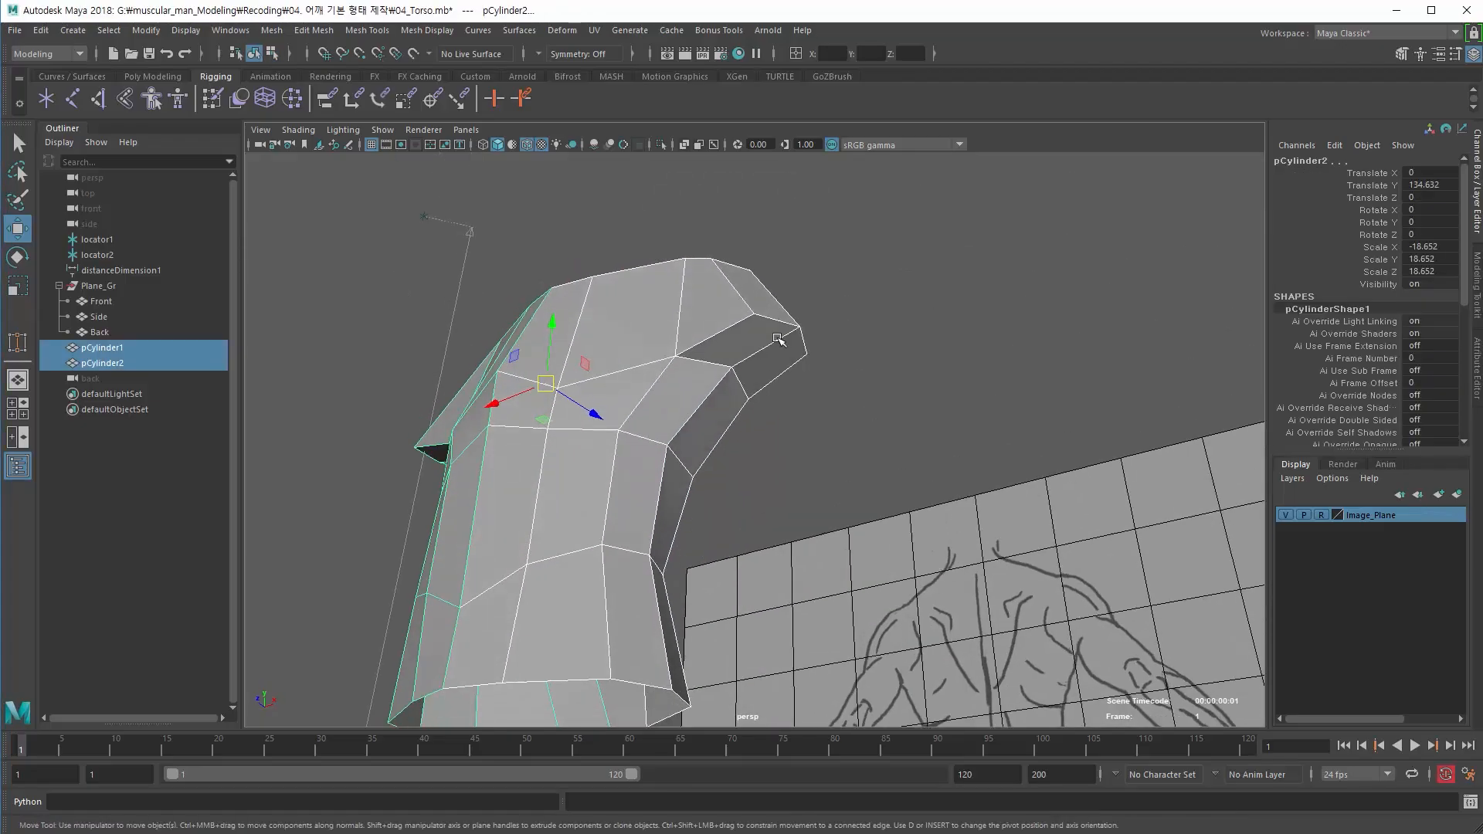
pyautogui.click(759, 352)
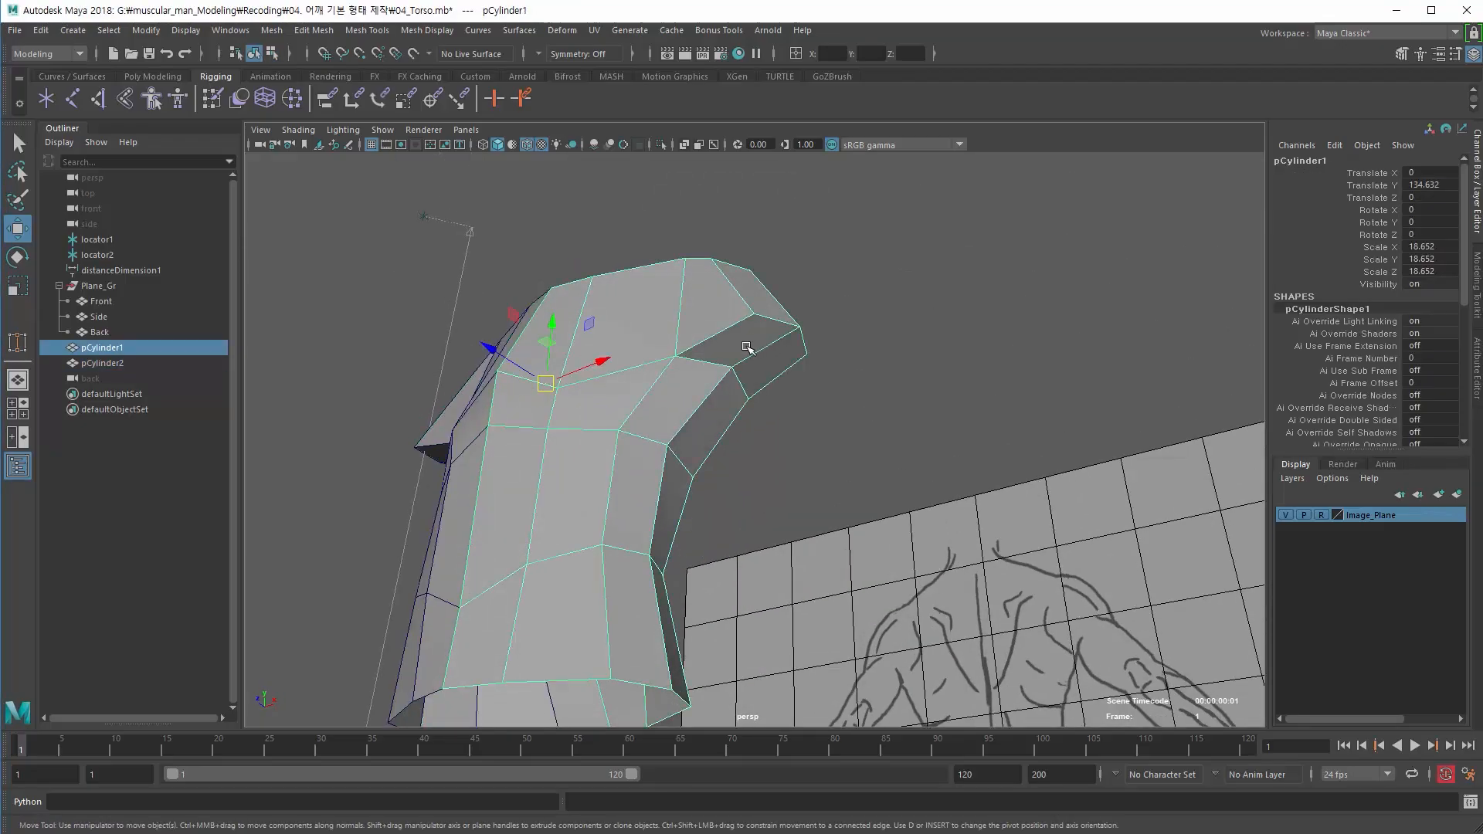
pyautogui.scroll(8, 747, 348)
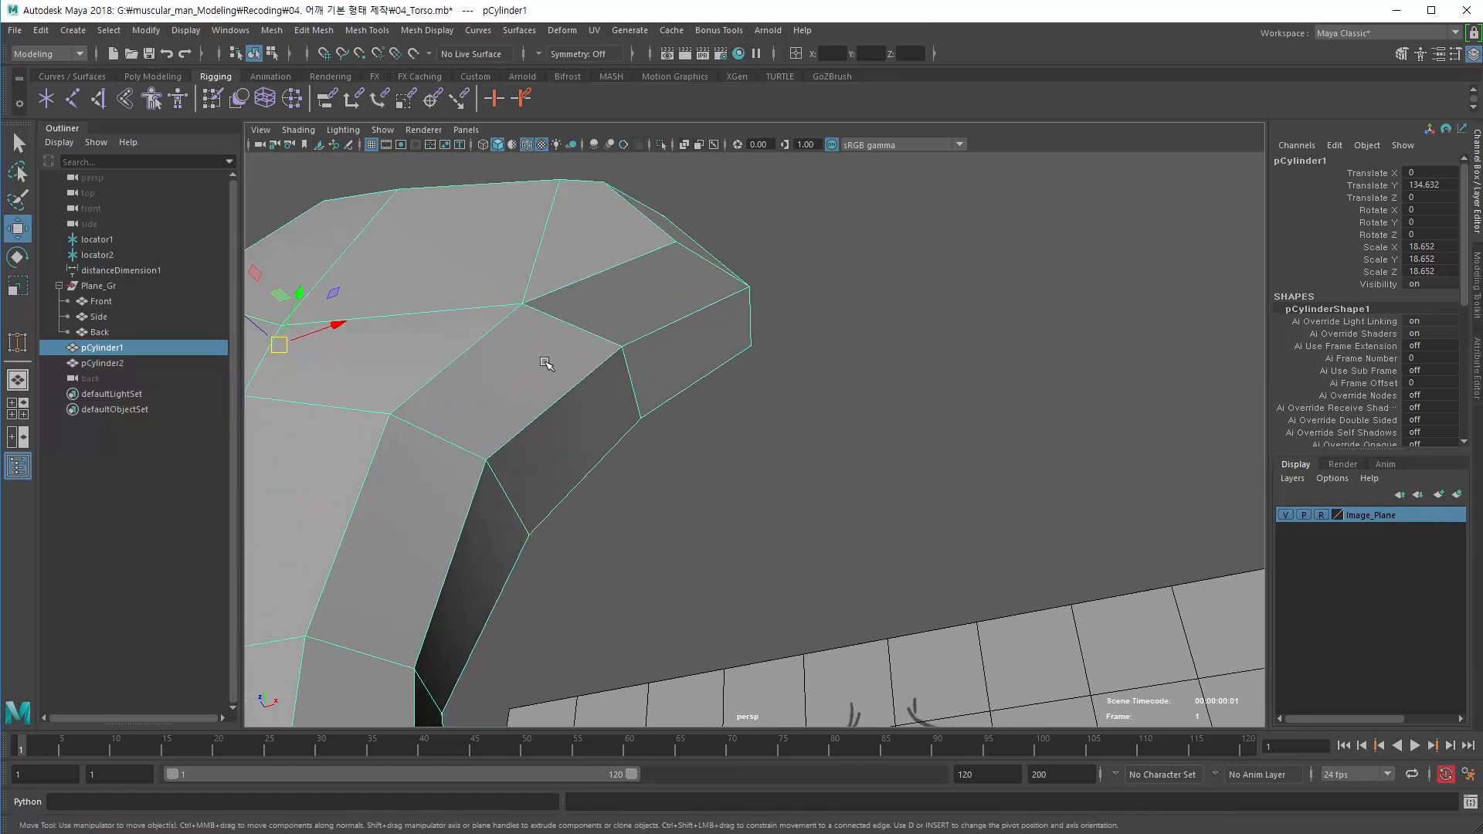
pyautogui.keyDown('alt'); pyautogui.moveTo(561, 372); pyautogui.dragTo(630, 313); pyautogui.keyUp('alt')
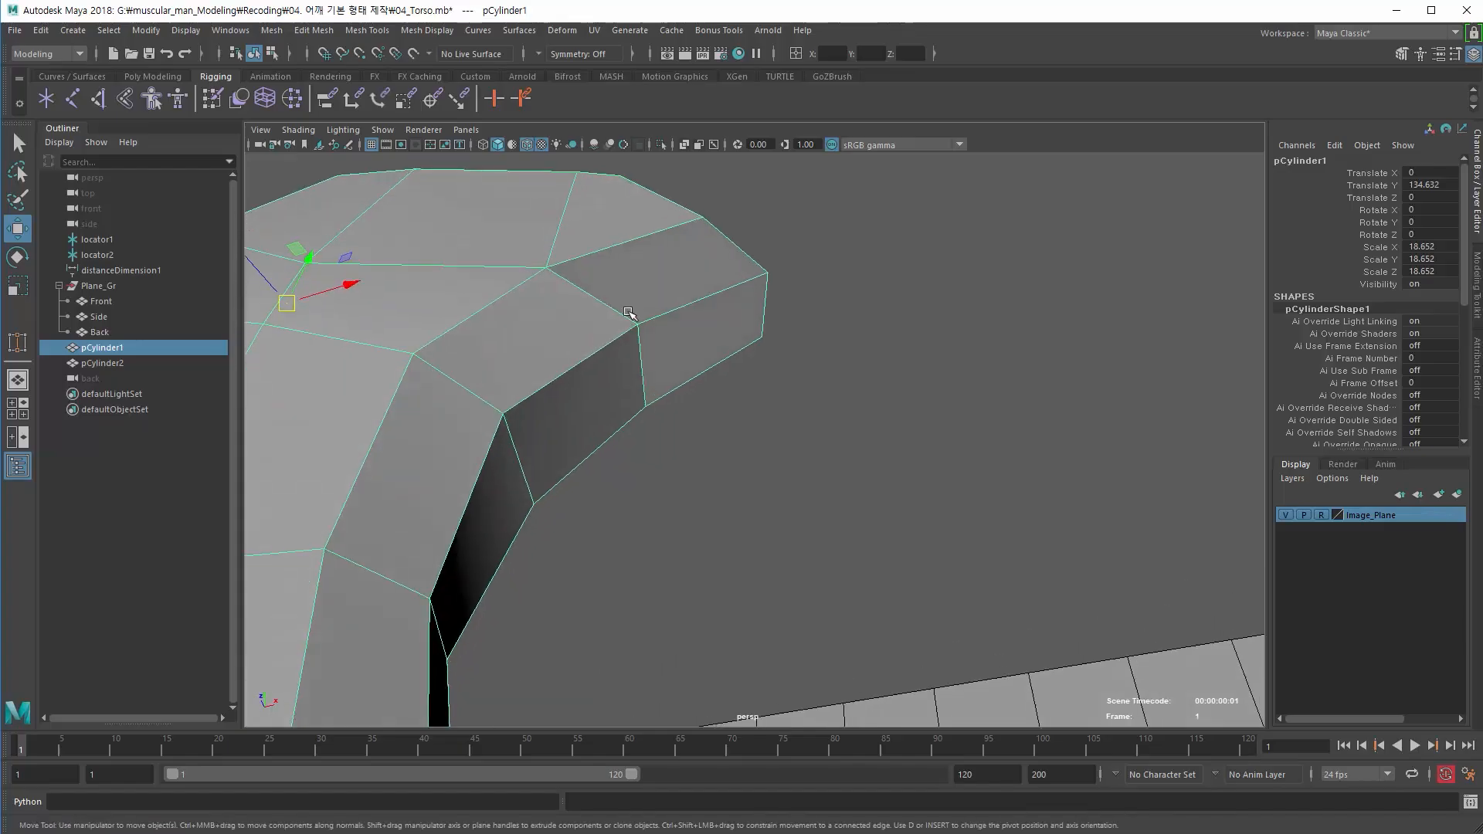
# - Select the parallel edges along the shoulder's underside and outer end one after another, and clear the selection
pyautogui.moveTo(616, 297); pyautogui.dragTo(614, 254, button='right')
pyautogui.click(618, 243)
pyautogui.keyDown('shift'); pyautogui.click(712, 250); pyautogui.keyUp('shift')
pyautogui.keyDown('shift'); pyautogui.click(759, 289); pyautogui.keyUp('shift')
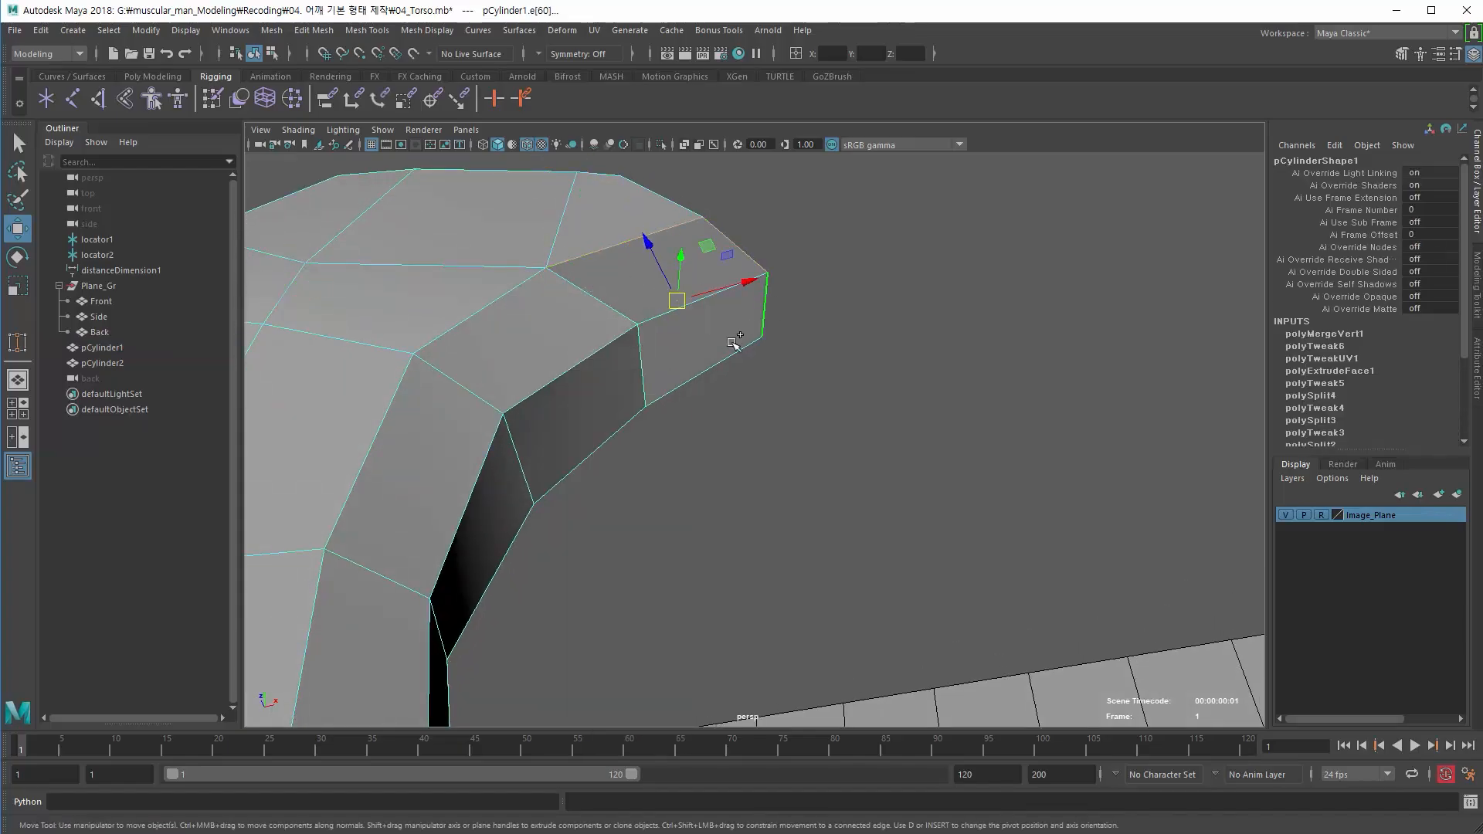
pyautogui.keyDown('shift'); pyautogui.click(722, 360); pyautogui.keyUp('shift')
pyautogui.click(755, 443)
# - Insert an edge loop around the shoulder between the armpit and its outer end with the Multi-Cut tool
pyautogui.keyDown('alt'); pyautogui.moveTo(540, 344); pyautogui.dragTo(528, 405); pyautogui.keyUp('alt')
pyautogui.keyDown('shift'); pyautogui.moveTo(628, 288); pyautogui.dragTo(547, 288, button='right'); pyautogui.keyUp('shift')
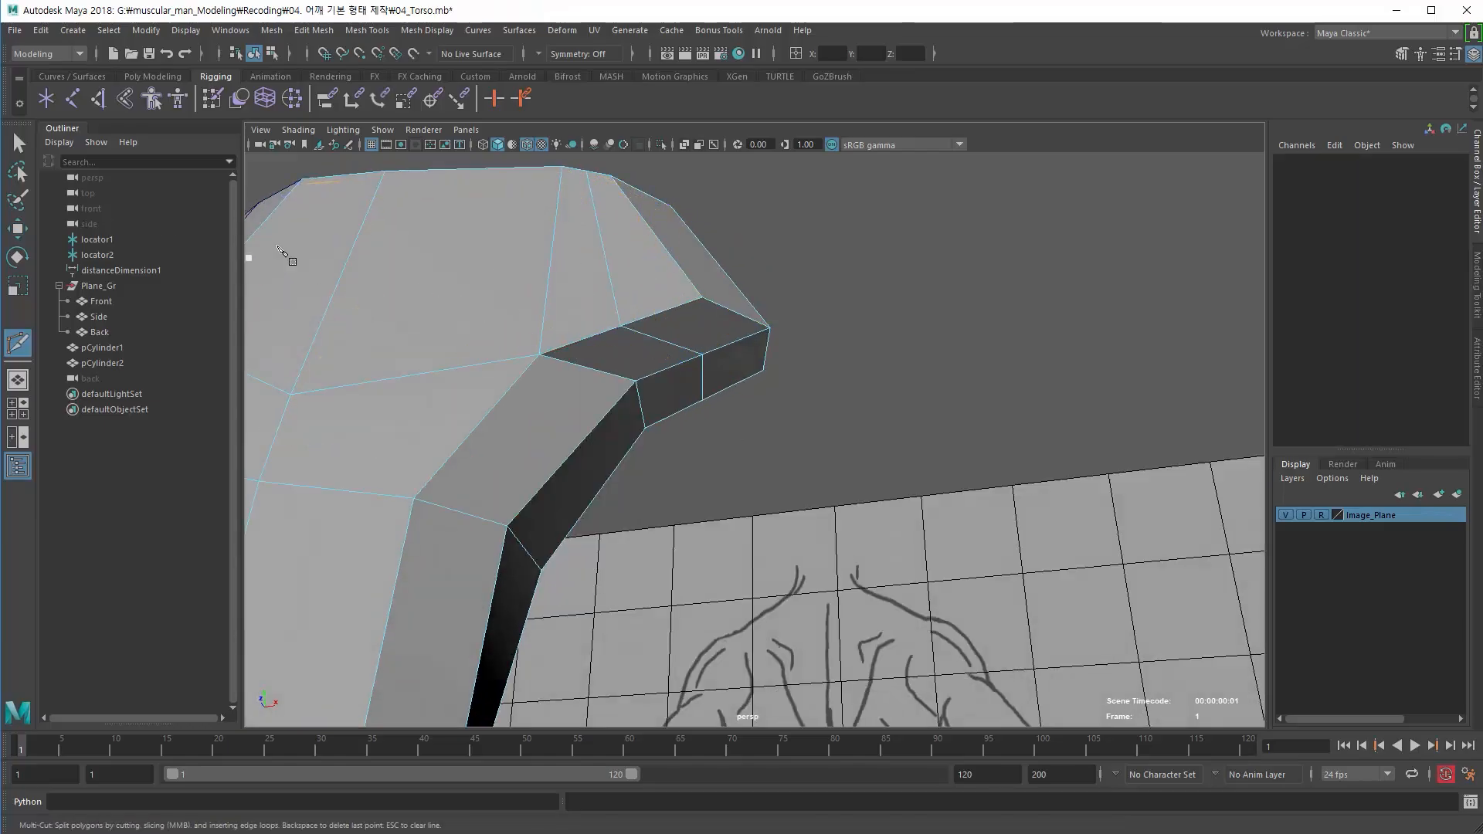
pyautogui.keyDown('alt'); pyautogui.moveTo(689, 394); pyautogui.dragTo(631, 347); pyautogui.keyUp('alt')
pyautogui.click(18, 142)
# - Move the middle armpit vertex and the adjacent underside vertex of the new edge loop inward toward the torso
pyautogui.keyDown('alt'); pyautogui.moveTo(487, 256); pyautogui.dragTo(533, 270); pyautogui.keyUp('alt')
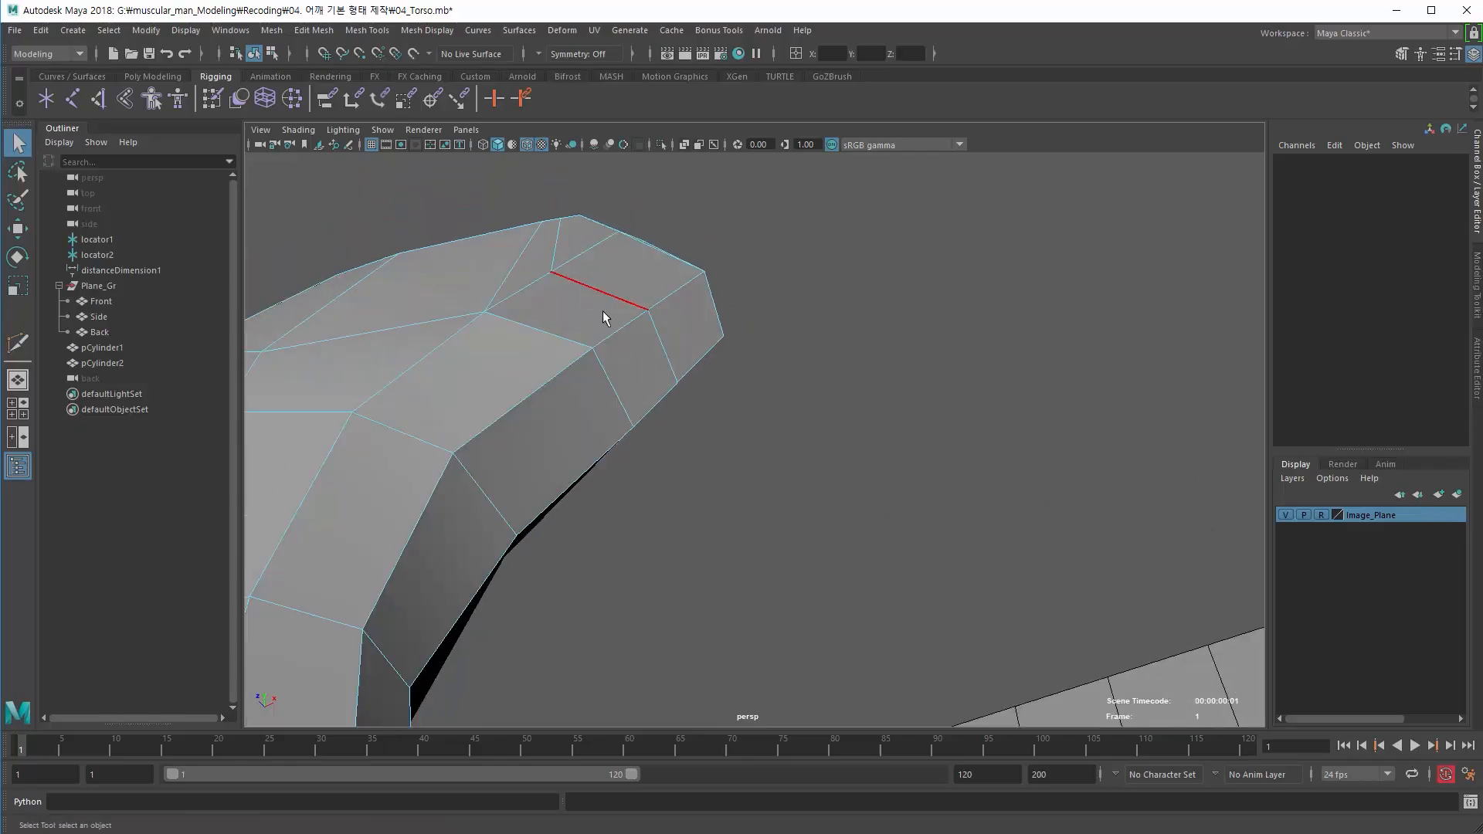
pyautogui.moveTo(604, 311); pyautogui.dragTo(558, 315, button='right')
pyautogui.click(572, 342)
pyautogui.keyDown('alt'); pyautogui.moveTo(527, 360); pyautogui.dragTo(589, 310); pyautogui.keyUp('alt')
pyautogui.press('w')
pyautogui.moveTo(706, 285); pyautogui.dragTo(661, 303)
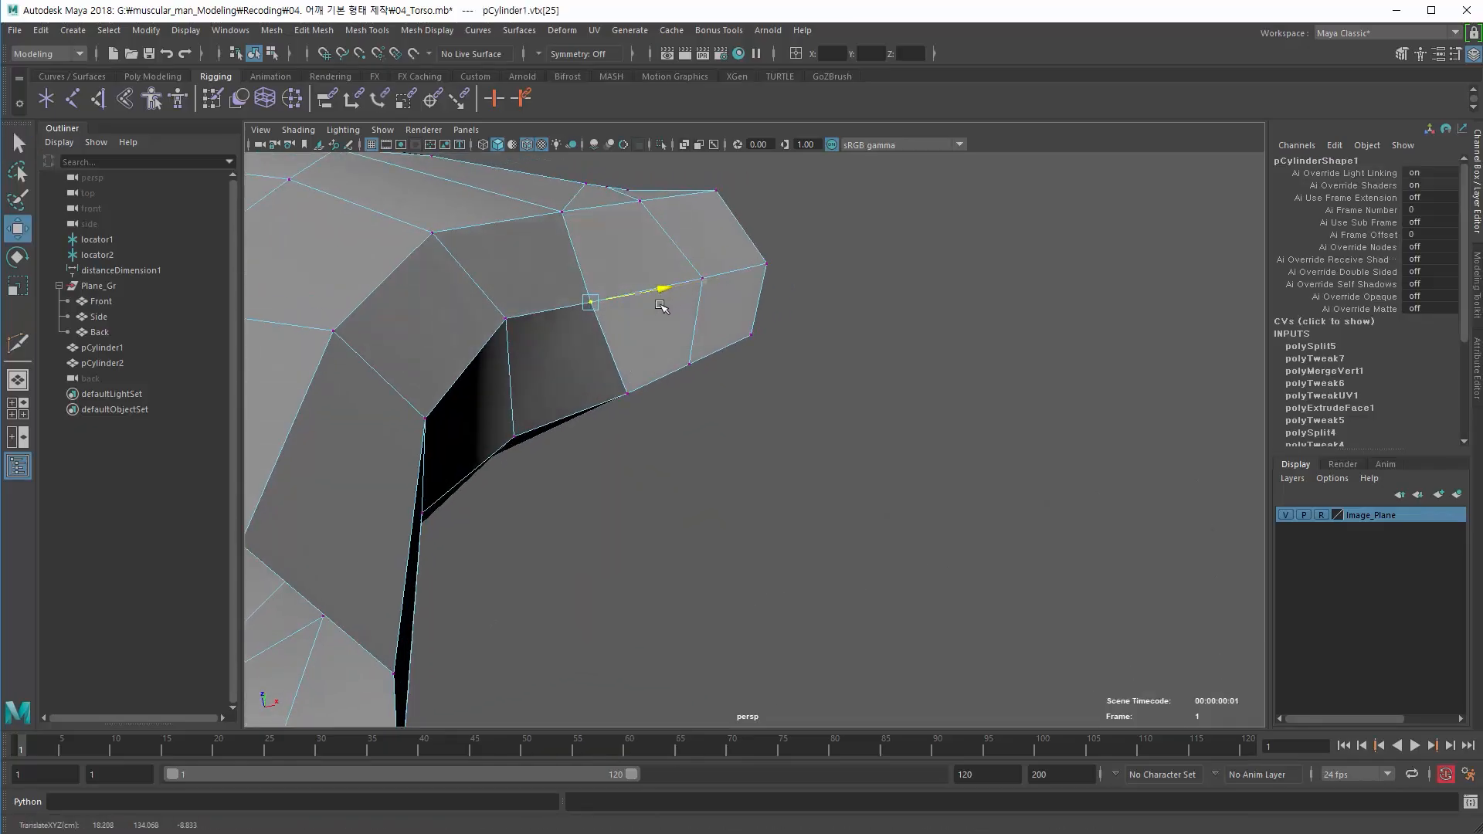
pyautogui.click(703, 278)
pyautogui.moveTo(782, 265); pyautogui.dragTo(749, 271)
# - Nudge the middle armpit vertex a little farther inward, redoing the move after checking it from another angle
pyautogui.keyDown('alt'); pyautogui.moveTo(597, 332); pyautogui.dragTo(597, 416); pyautogui.keyUp('alt')
pyautogui.click(605, 382)
pyautogui.moveTo(761, 401); pyautogui.dragTo(742, 400)
pyautogui.keyDown('alt'); pyautogui.moveTo(603, 424); pyautogui.dragTo(553, 375); pyautogui.keyUp('alt')
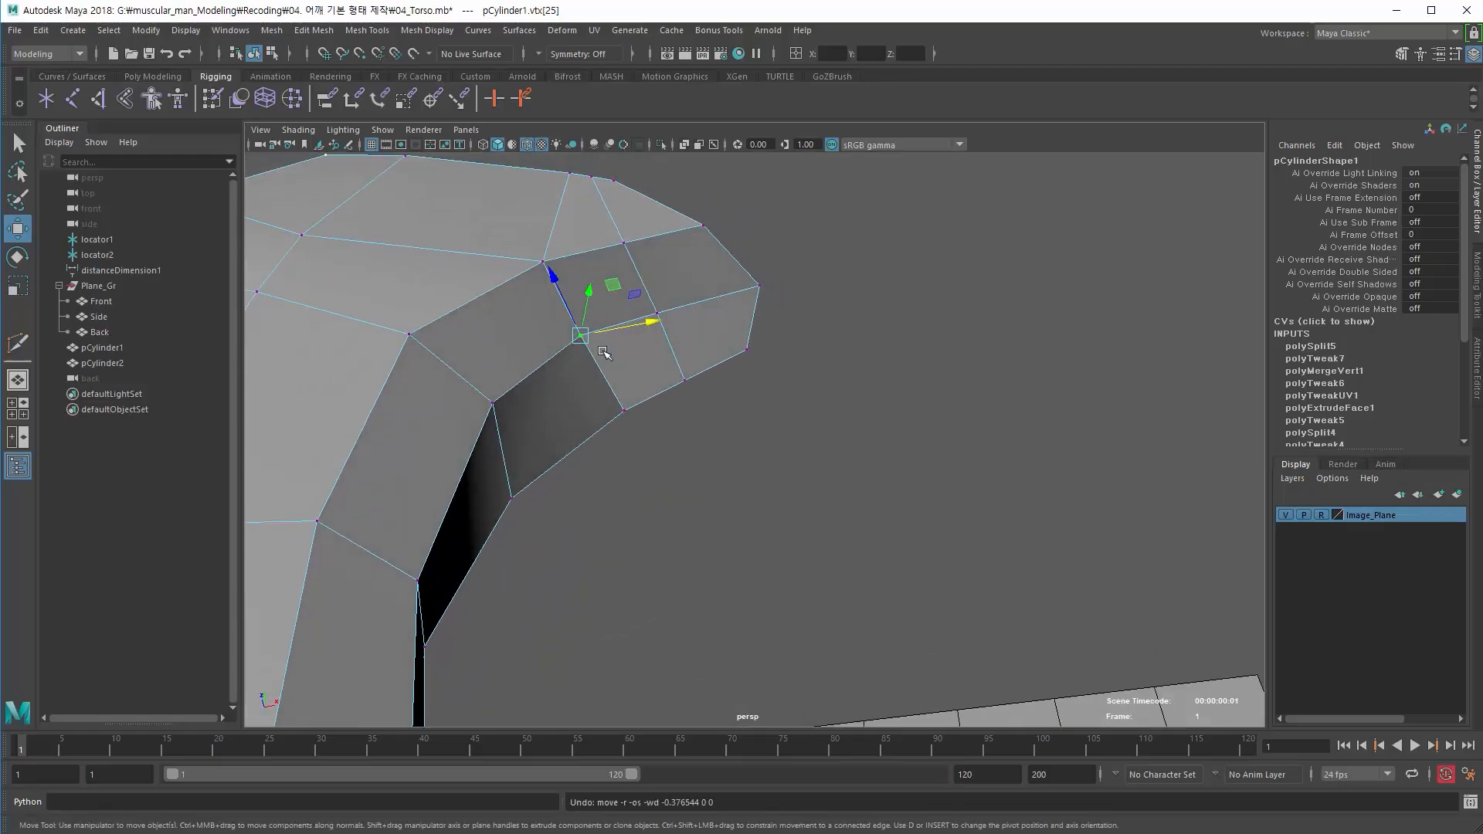
pyautogui.moveTo(653, 326); pyautogui.dragTo(640, 328)
pyautogui.keyDown('alt'); pyautogui.moveTo(555, 344); pyautogui.dragTo(555, 357); pyautogui.keyUp('alt')
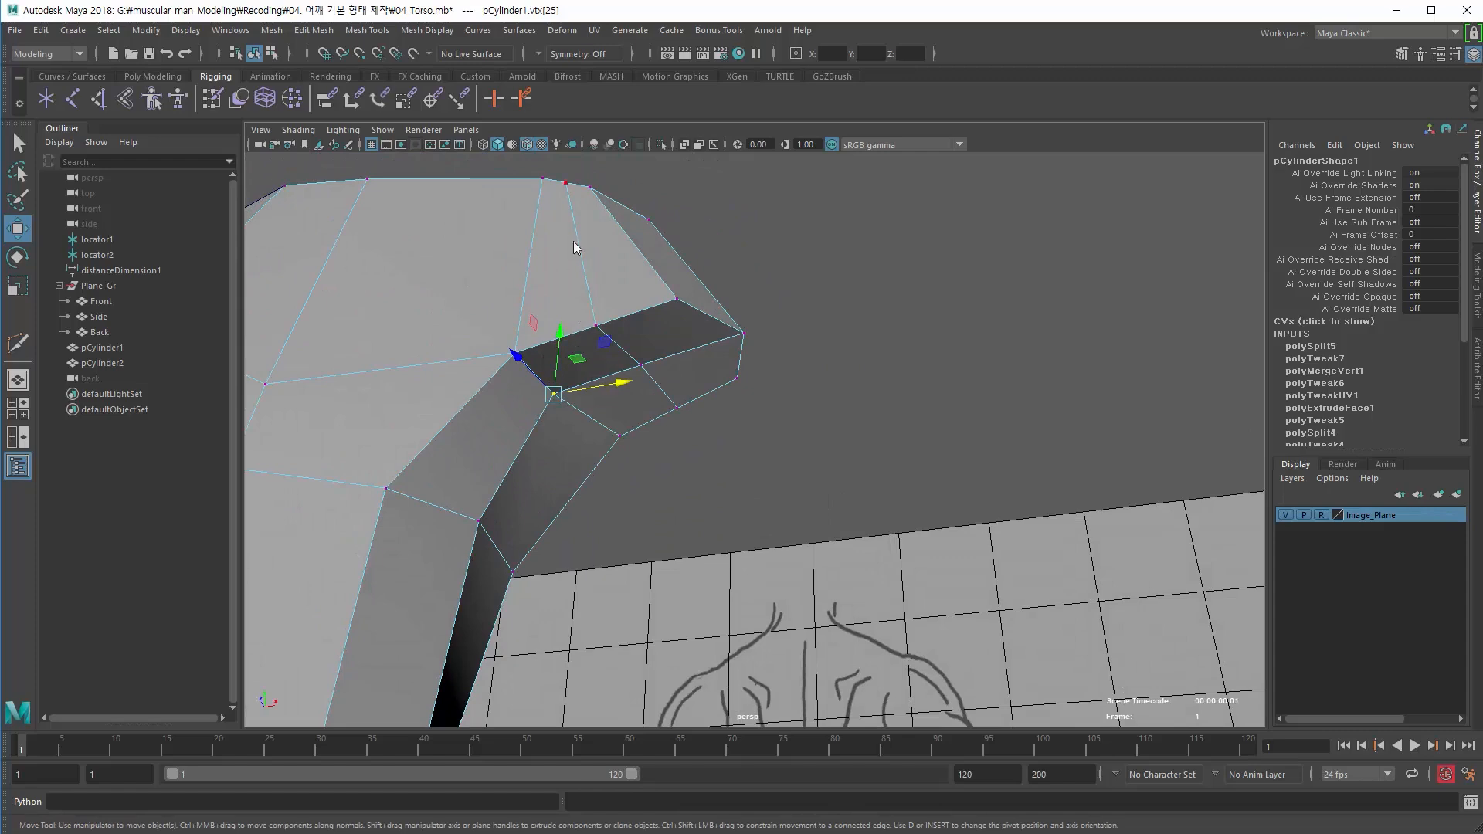
# - Shift the rear vertical edge of the shoulder's outer end slightly backward
pyautogui.moveTo(575, 264); pyautogui.dragTo(566, 237, button='right')
pyautogui.moveTo(590, 312); pyautogui.dragTo(574, 306, button='right')
pyautogui.moveTo(573, 194); pyautogui.dragTo(572, 172, button='right')
pyautogui.click(576, 228)
pyautogui.keyDown('alt'); pyautogui.moveTo(523, 298); pyautogui.dragTo(483, 425); pyautogui.keyUp('alt')
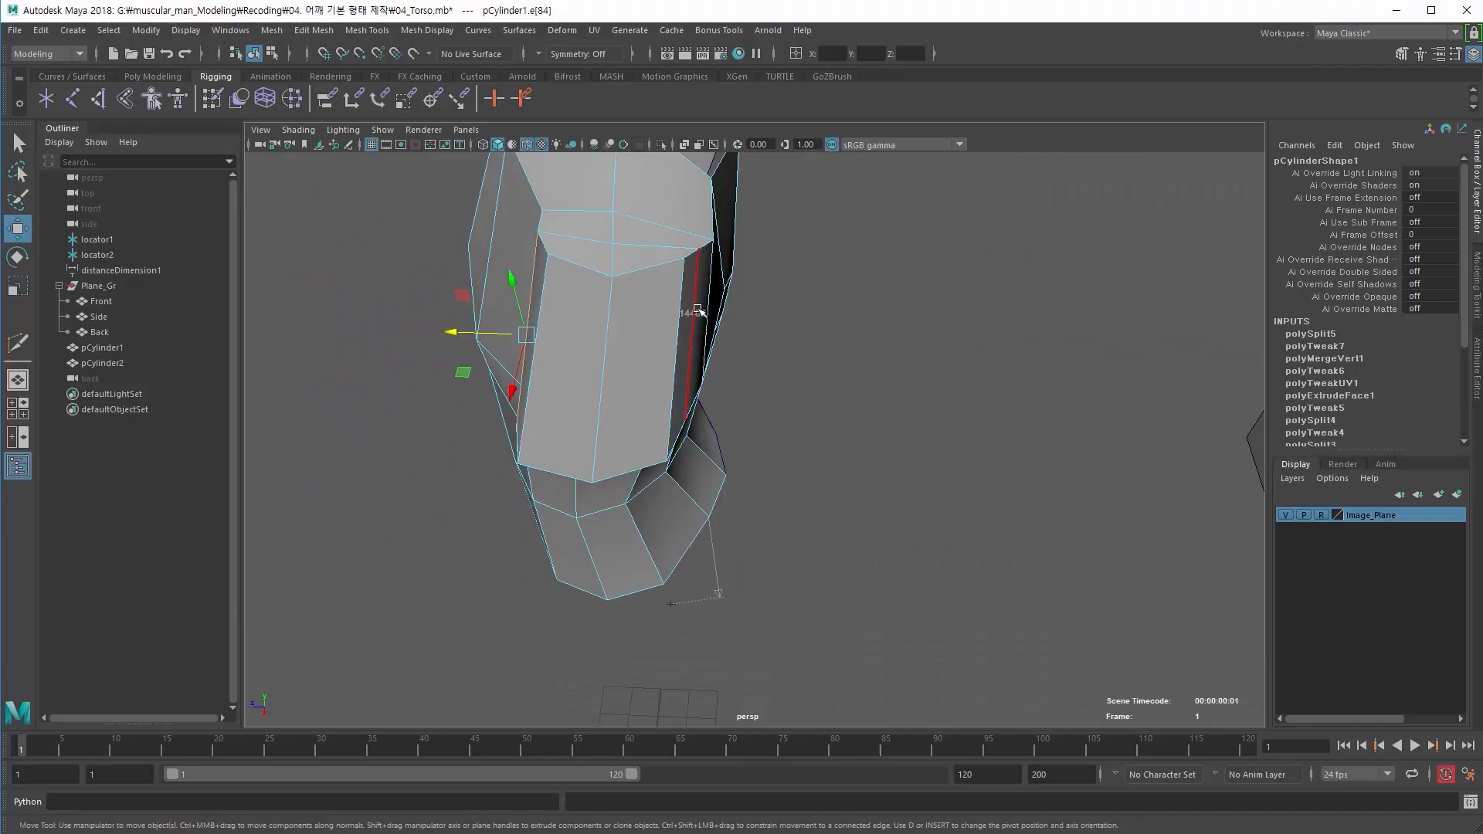
pyautogui.click(699, 309)
pyautogui.moveTo(616, 336); pyautogui.dragTo(623, 337)
pyautogui.keyDown('alt'); pyautogui.moveTo(578, 338); pyautogui.dragTo(558, 303); pyautogui.keyUp('alt')
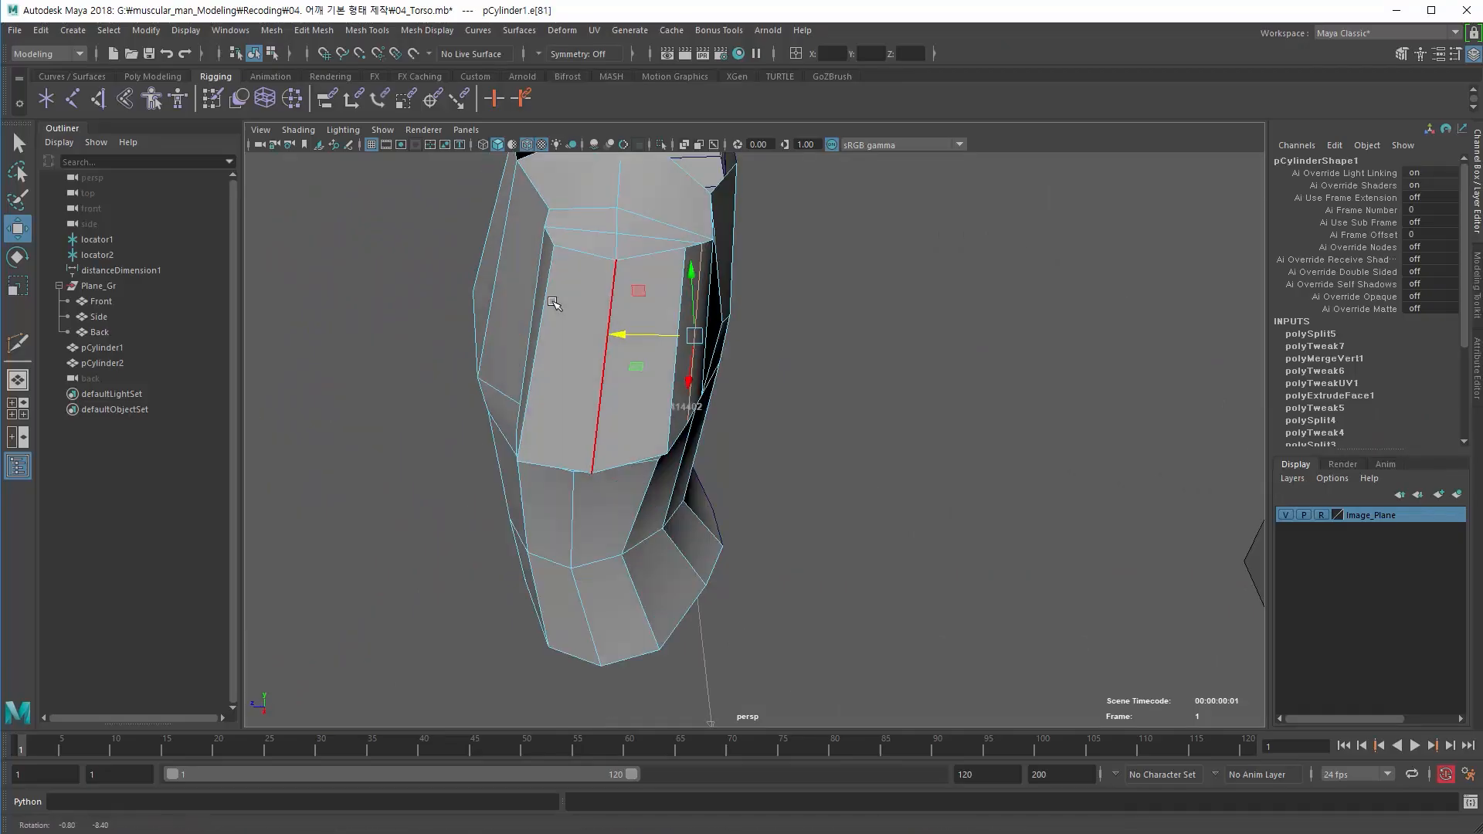
pyautogui.keyDown('alt'); pyautogui.moveTo(558, 302); pyautogui.dragTo(573, 421, button='middle'); pyautogui.keyUp('alt')
pyautogui.keyDown('alt'); pyautogui.moveTo(573, 421); pyautogui.dragTo(638, 405, button='right'); pyautogui.keyUp('alt')
pyautogui.keyDown('alt'); pyautogui.moveTo(638, 405); pyautogui.dragTo(617, 399); pyautogui.keyUp('alt')
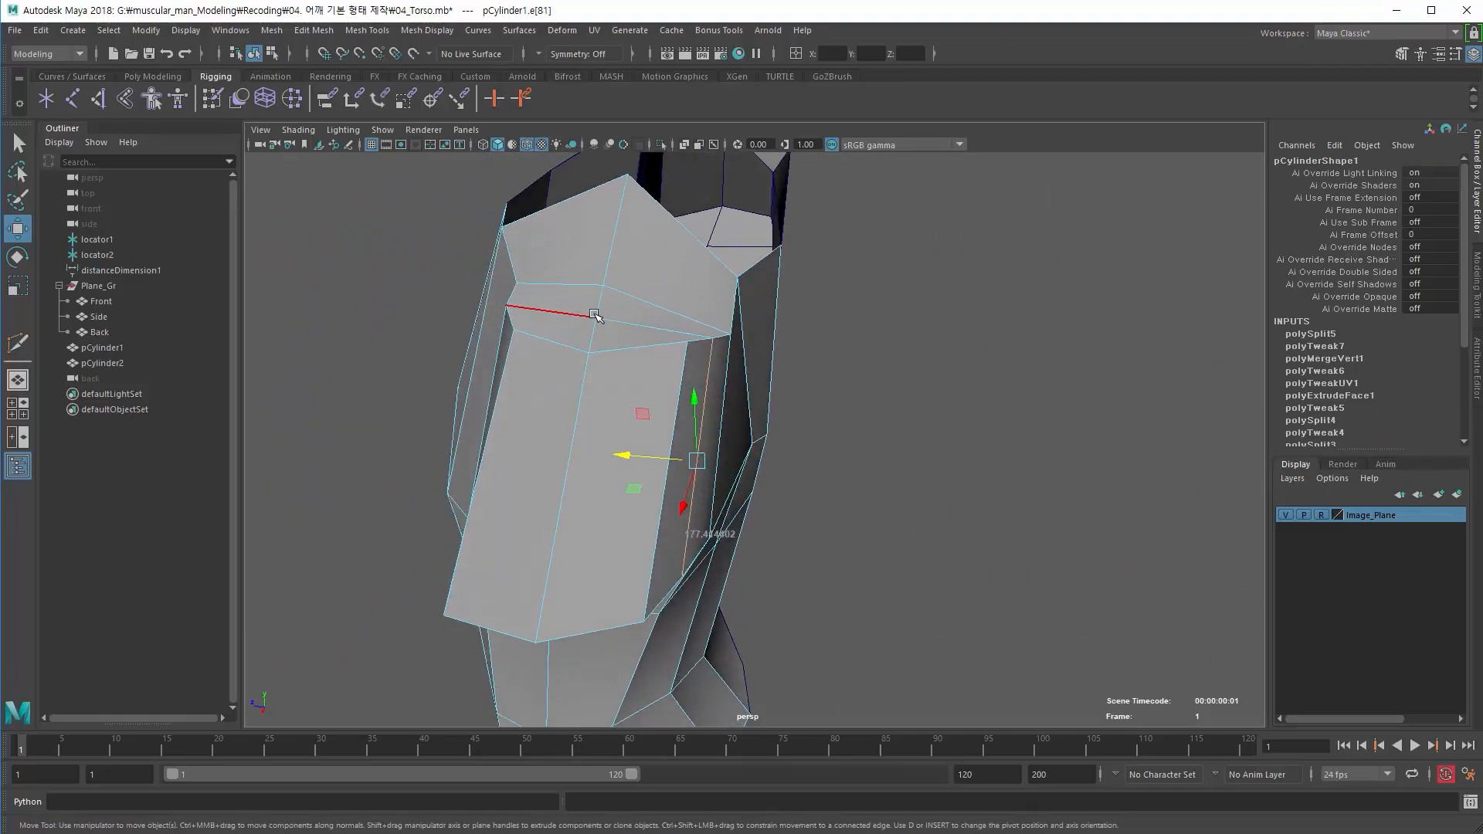
pyautogui.click(618, 319)
# - Adjust the height of the upper rear corner vertex at the shoulder's outer end
pyautogui.moveTo(598, 317); pyautogui.dragTo(523, 317, button='right')
pyautogui.keyDown('alt'); pyautogui.moveTo(742, 313); pyautogui.dragTo(677, 298); pyautogui.keyUp('alt')
pyautogui.click(588, 325)
pyautogui.keyDown('alt'); pyautogui.moveTo(556, 359); pyautogui.dragTo(490, 381); pyautogui.keyUp('alt')
pyautogui.click(644, 430)
pyautogui.moveTo(651, 314); pyautogui.dragTo(636, 329)
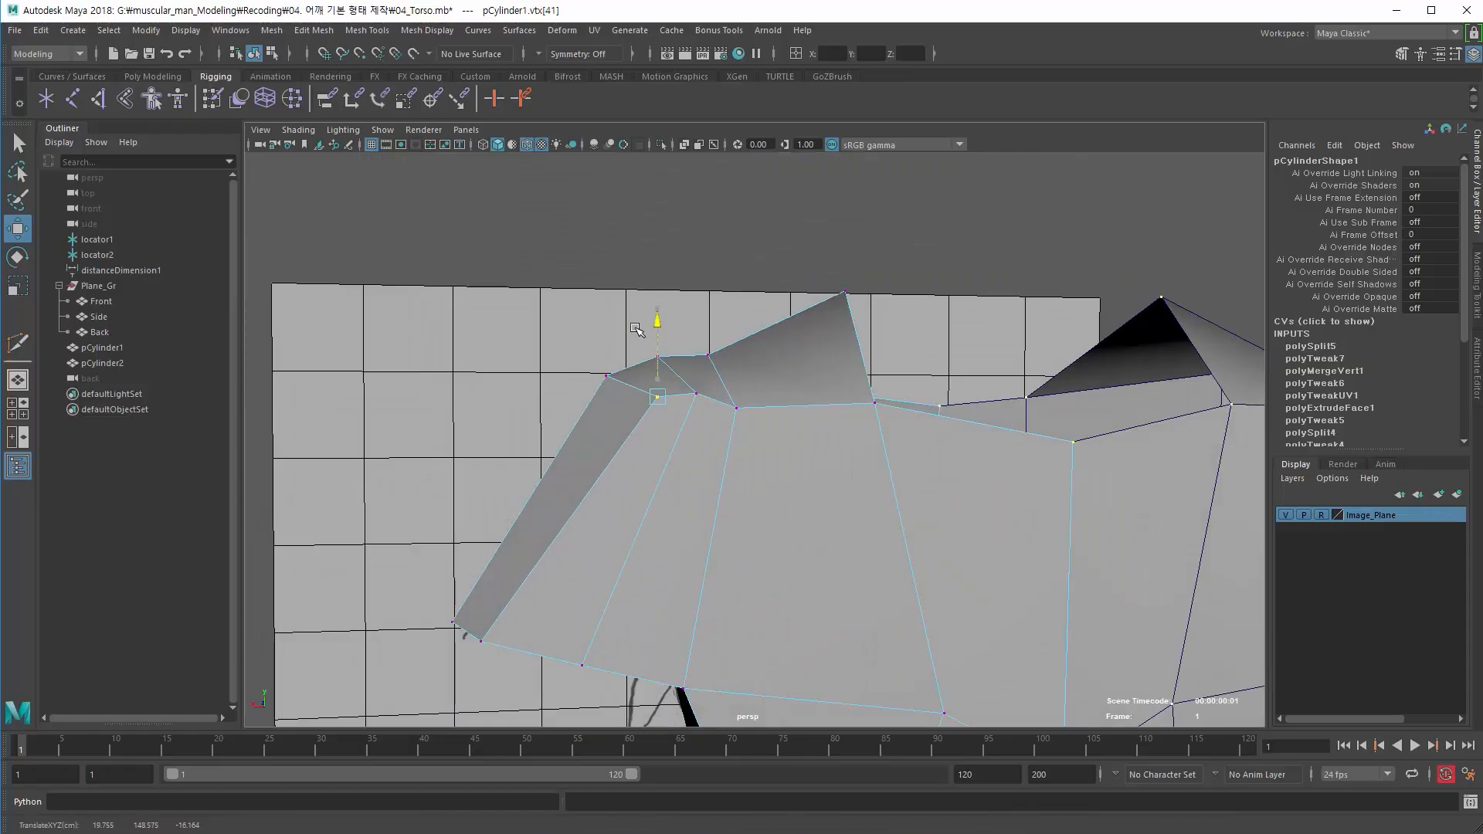
pyautogui.moveTo(584, 399); pyautogui.dragTo(415, 530)
pyautogui.click(480, 395)
pyautogui.moveTo(513, 541); pyautogui.dragTo(513, 564)
pyautogui.click(701, 537)
pyautogui.keyDown('alt'); pyautogui.moveTo(699, 539); pyautogui.dragTo(526, 526); pyautogui.keyUp('alt')
# - In the side view, move the shoulder's rear underside vertices and the adjoining back vertices backward toward the sketched back outline
pyautogui.press('space')
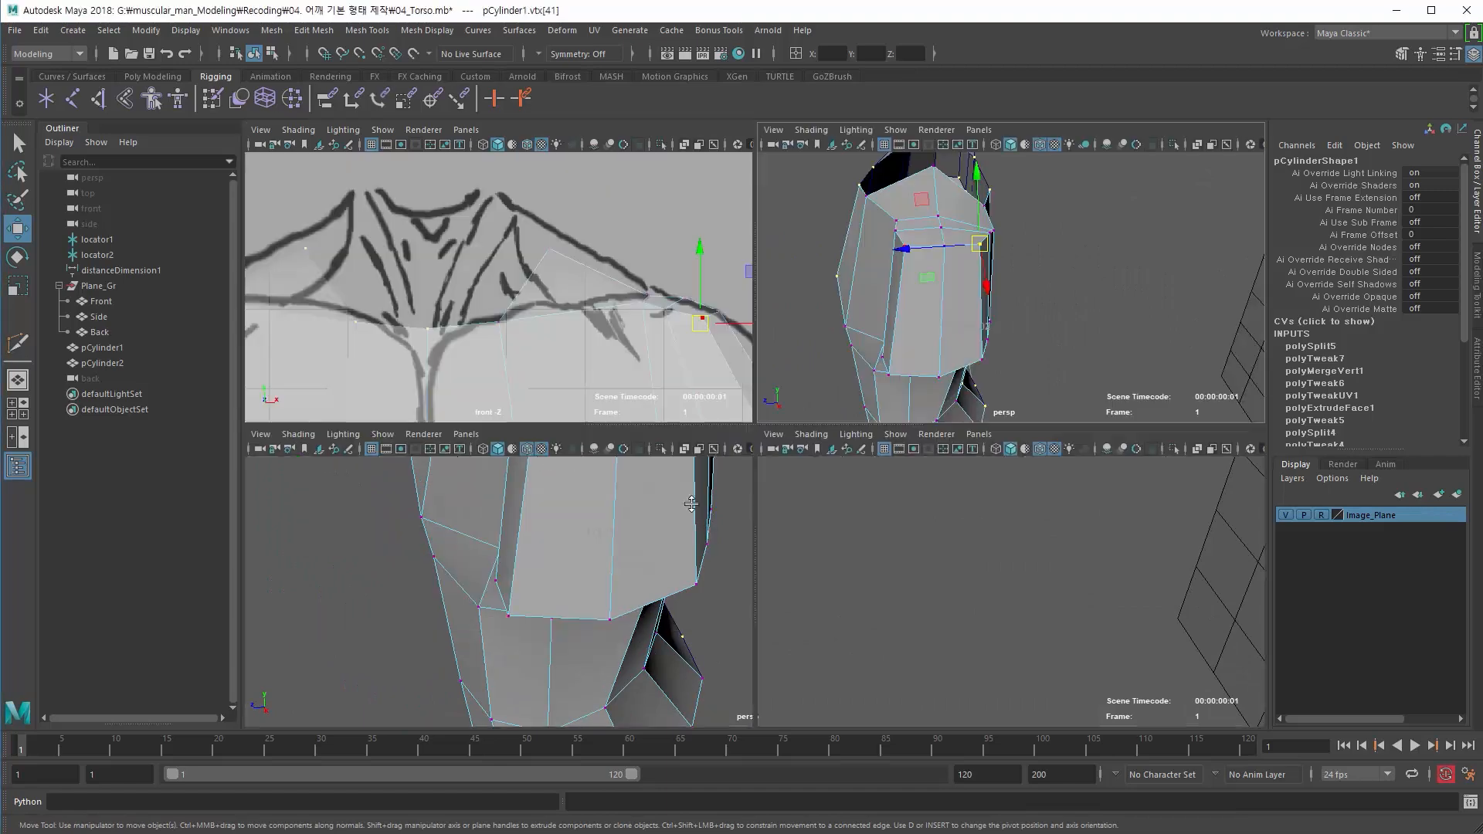
pyautogui.press('space')
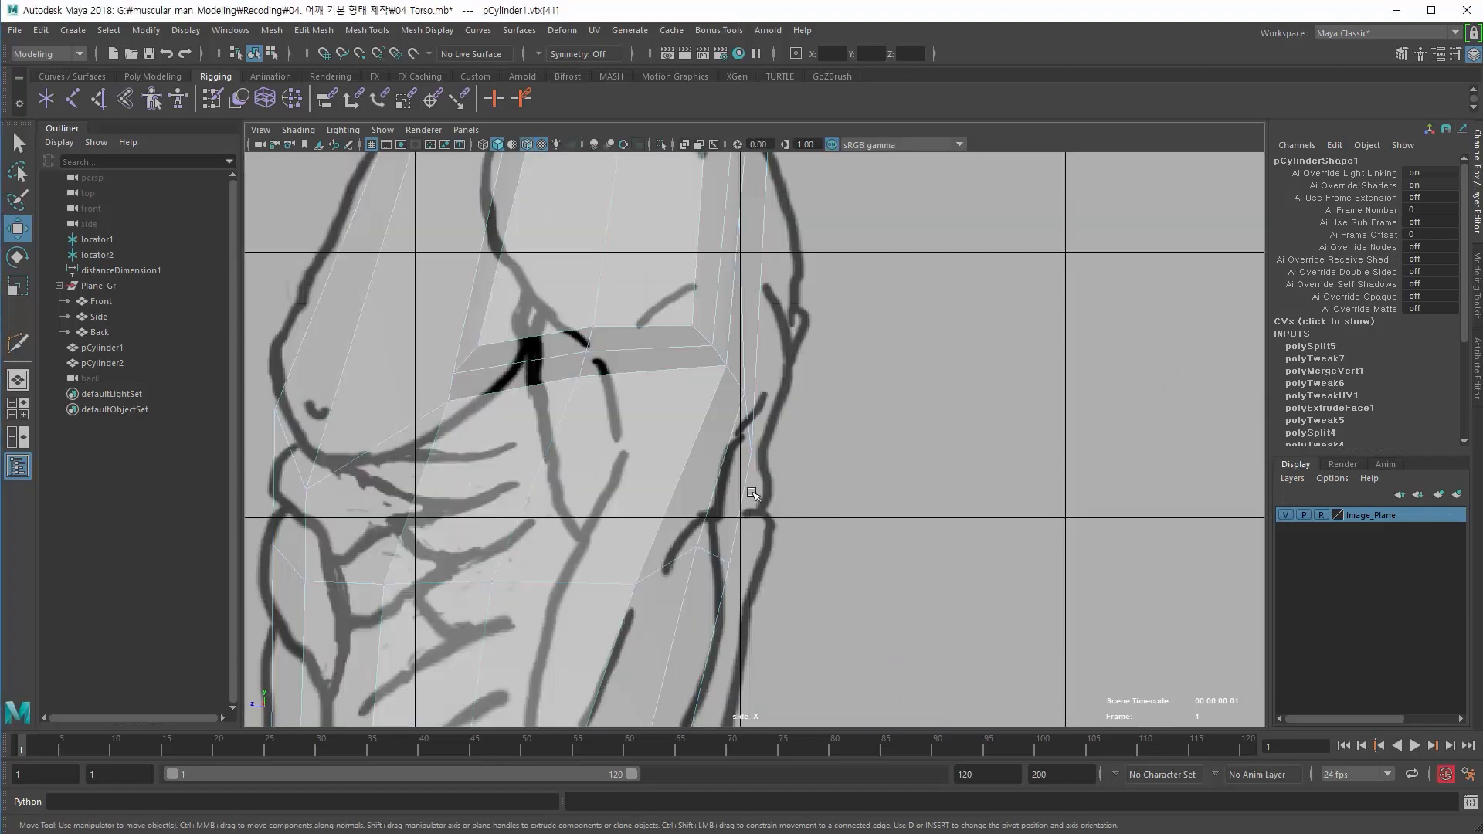
pyautogui.keyDown('alt'); pyautogui.moveTo(676, 373); pyautogui.dragTo(718, 444); pyautogui.keyUp('alt')
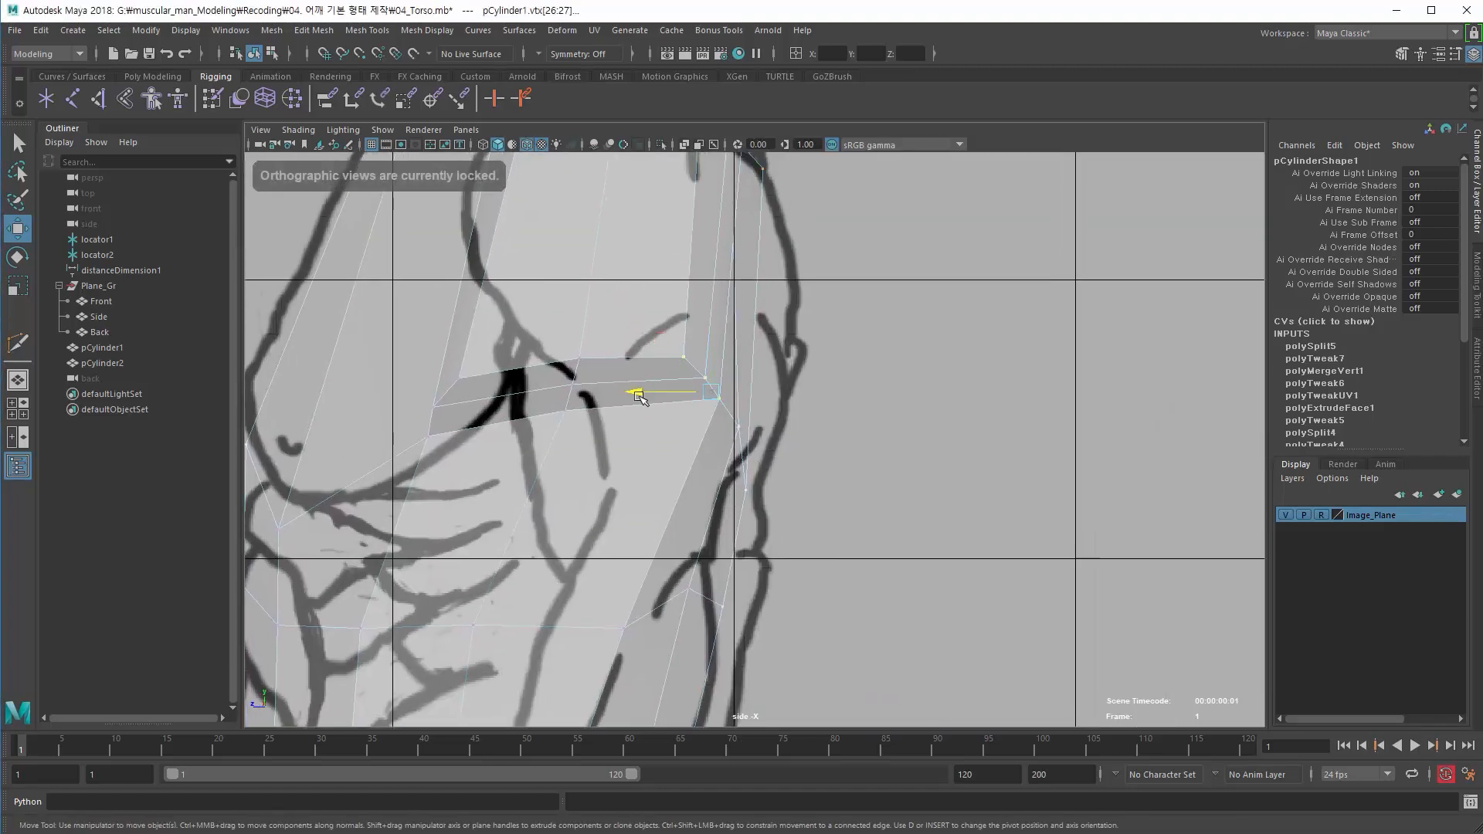
pyautogui.moveTo(623, 292); pyautogui.dragTo(819, 555)
pyautogui.moveTo(618, 495); pyautogui.dragTo(648, 496)
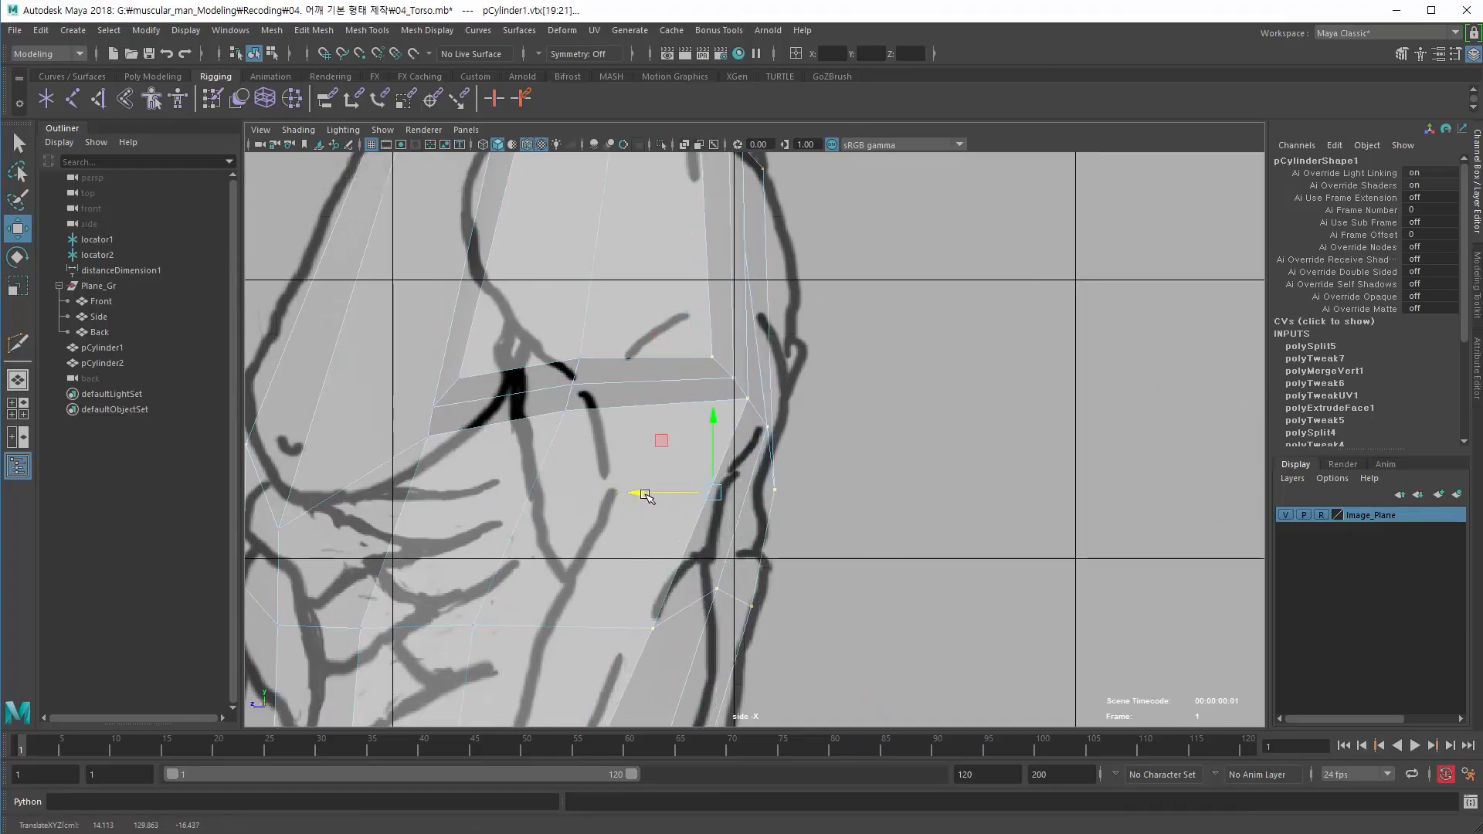
# - Move the upper rear shoulder vertices and the rear underside vertices slightly farther backward in the side view
pyautogui.keyDown('alt'); pyautogui.moveTo(648, 496); pyautogui.dragTo(516, 403, button='right'); pyautogui.keyUp('alt')
pyautogui.keyDown('alt'); pyautogui.moveTo(516, 404); pyautogui.dragTo(521, 531, button='middle'); pyautogui.keyUp('alt')
pyautogui.moveTo(684, 295); pyautogui.dragTo(803, 380)
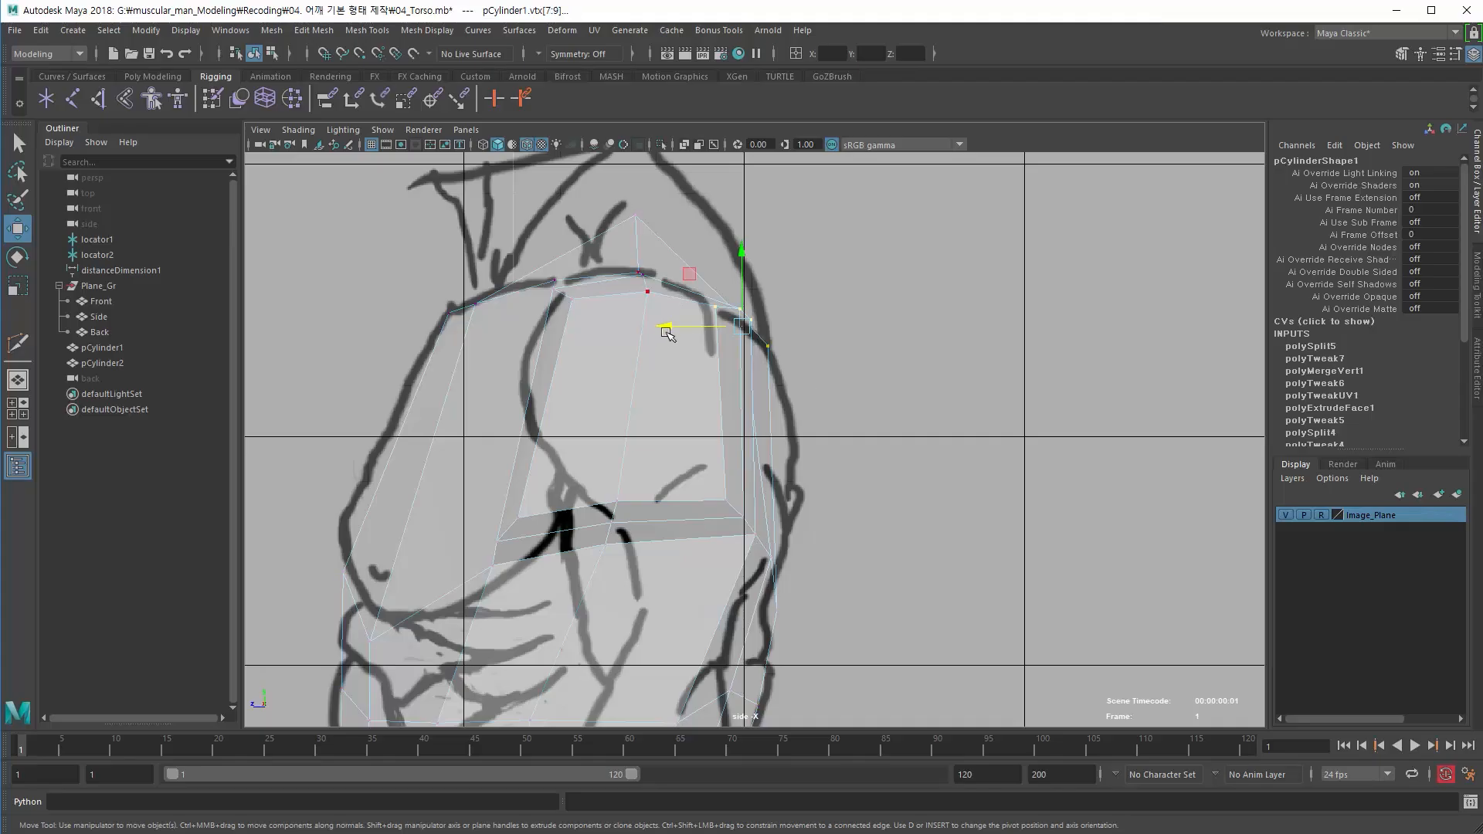
pyautogui.moveTo(666, 334); pyautogui.dragTo(679, 331)
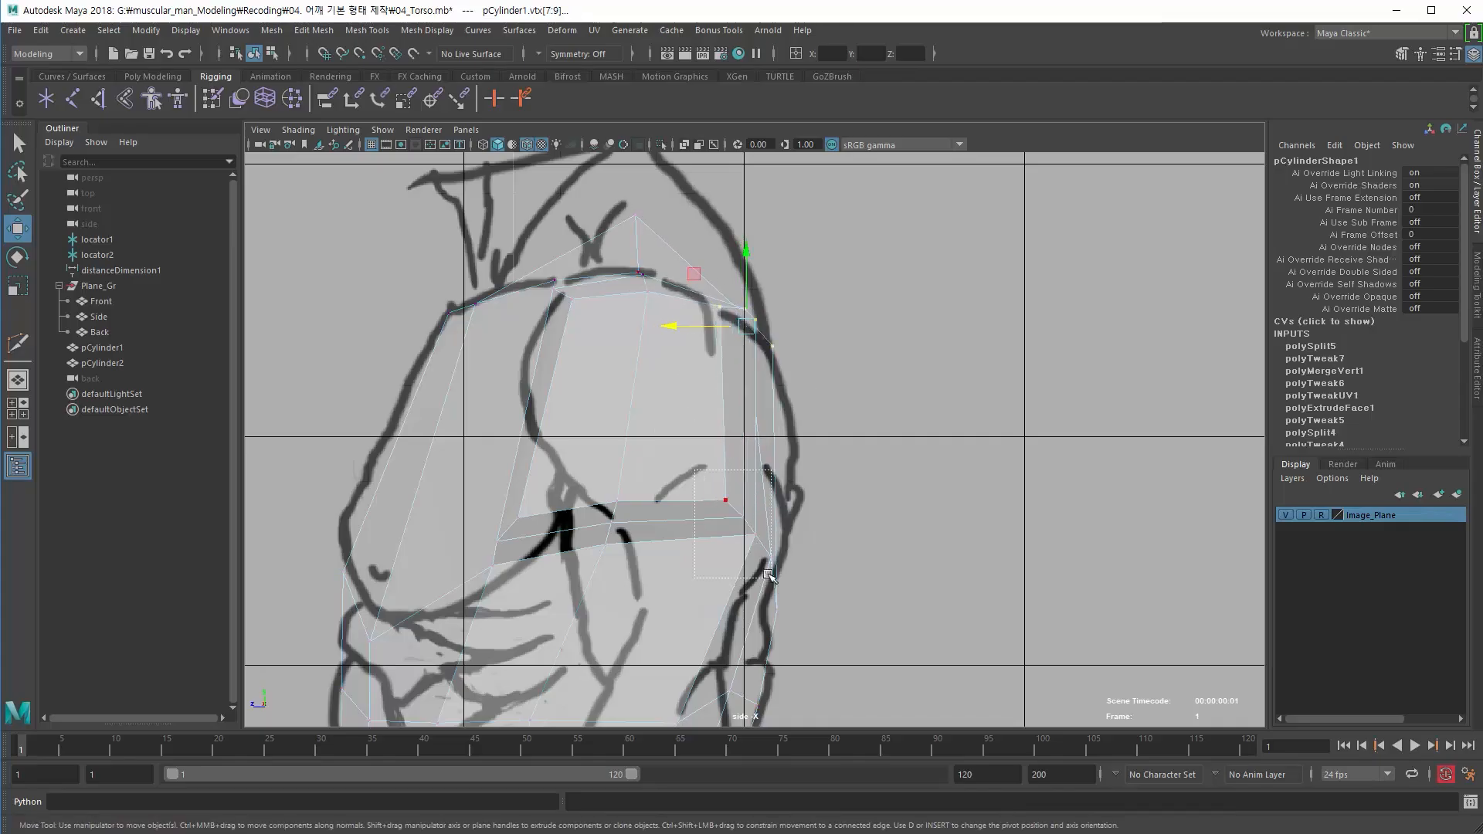
pyautogui.click(746, 516)
pyautogui.moveTo(667, 518); pyautogui.dragTo(686, 520)
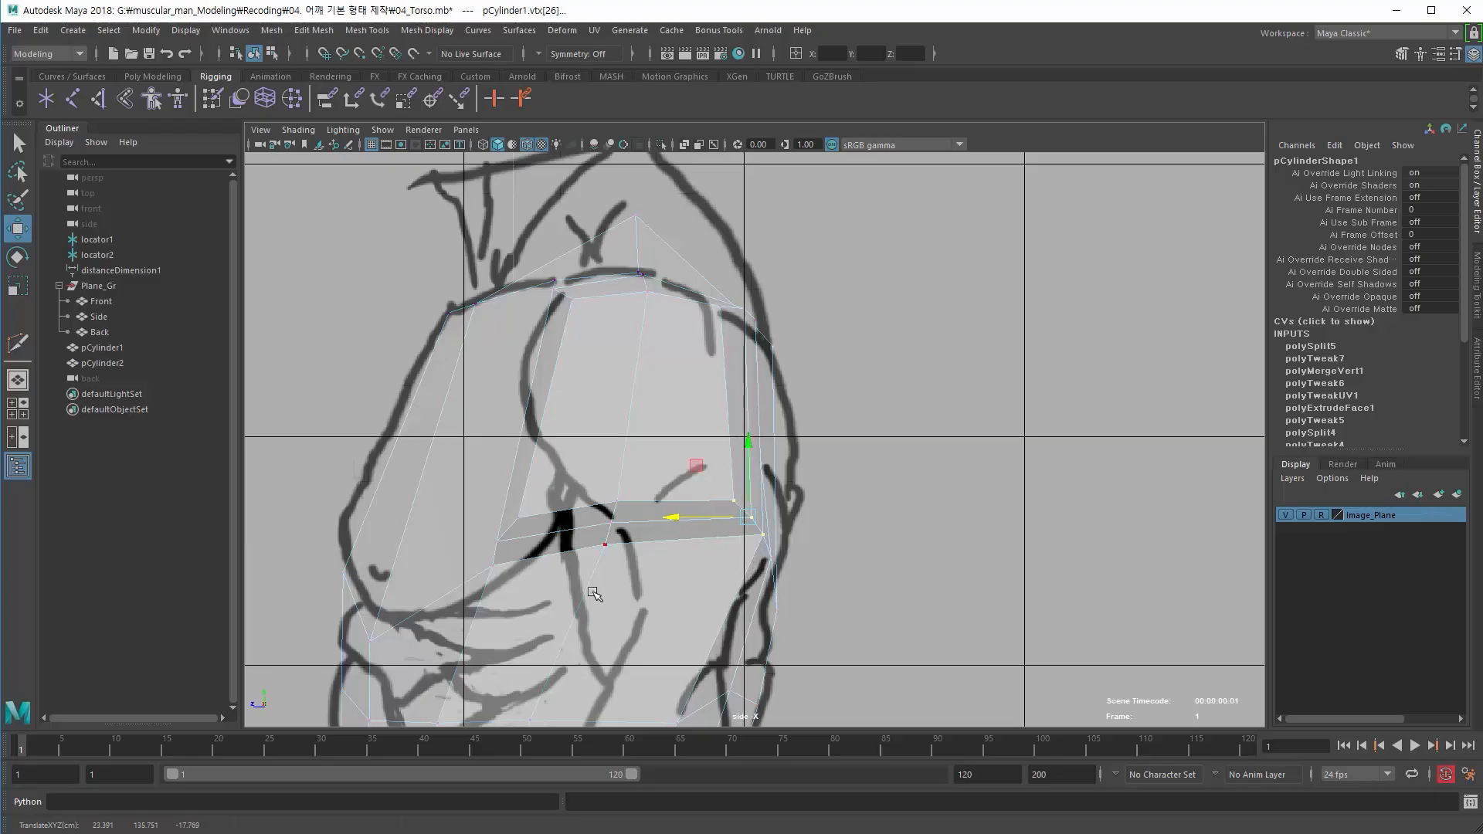
pyautogui.keyDown('alt'); pyautogui.moveTo(596, 595); pyautogui.dragTo(599, 594, button='middle'); pyautogui.keyUp('alt')
# - Move the shoulder's front underside vertices backward and slightly up to meet the sketched armpit line
pyautogui.moveTo(476, 487); pyautogui.dragTo(536, 600)
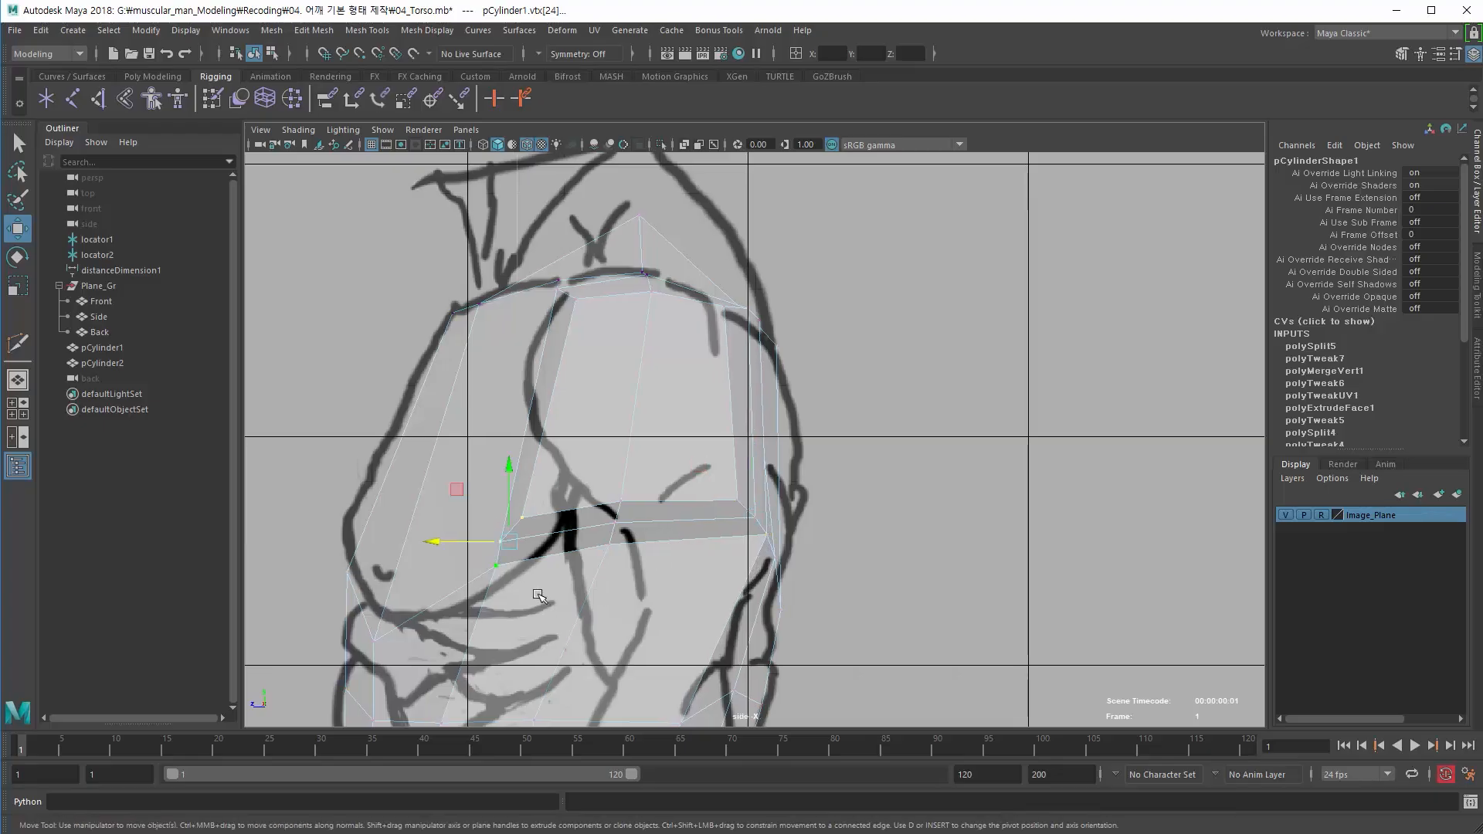
pyautogui.moveTo(447, 543); pyautogui.dragTo(480, 541)
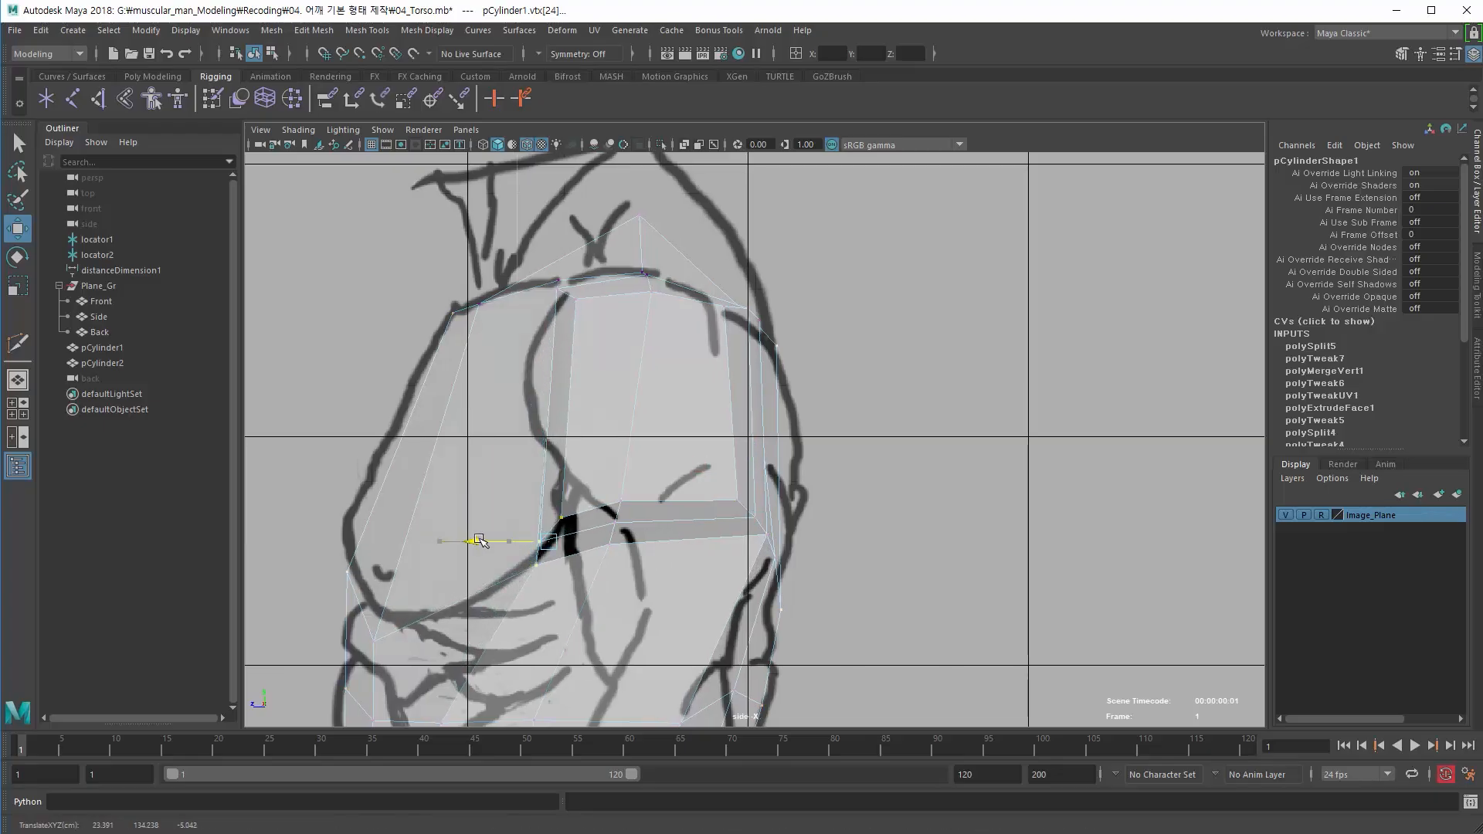
pyautogui.moveTo(548, 474); pyautogui.dragTo(548, 468)
pyautogui.keyDown('alt'); pyautogui.moveTo(457, 540); pyautogui.dragTo(440, 543, button='right'); pyautogui.keyUp('alt')
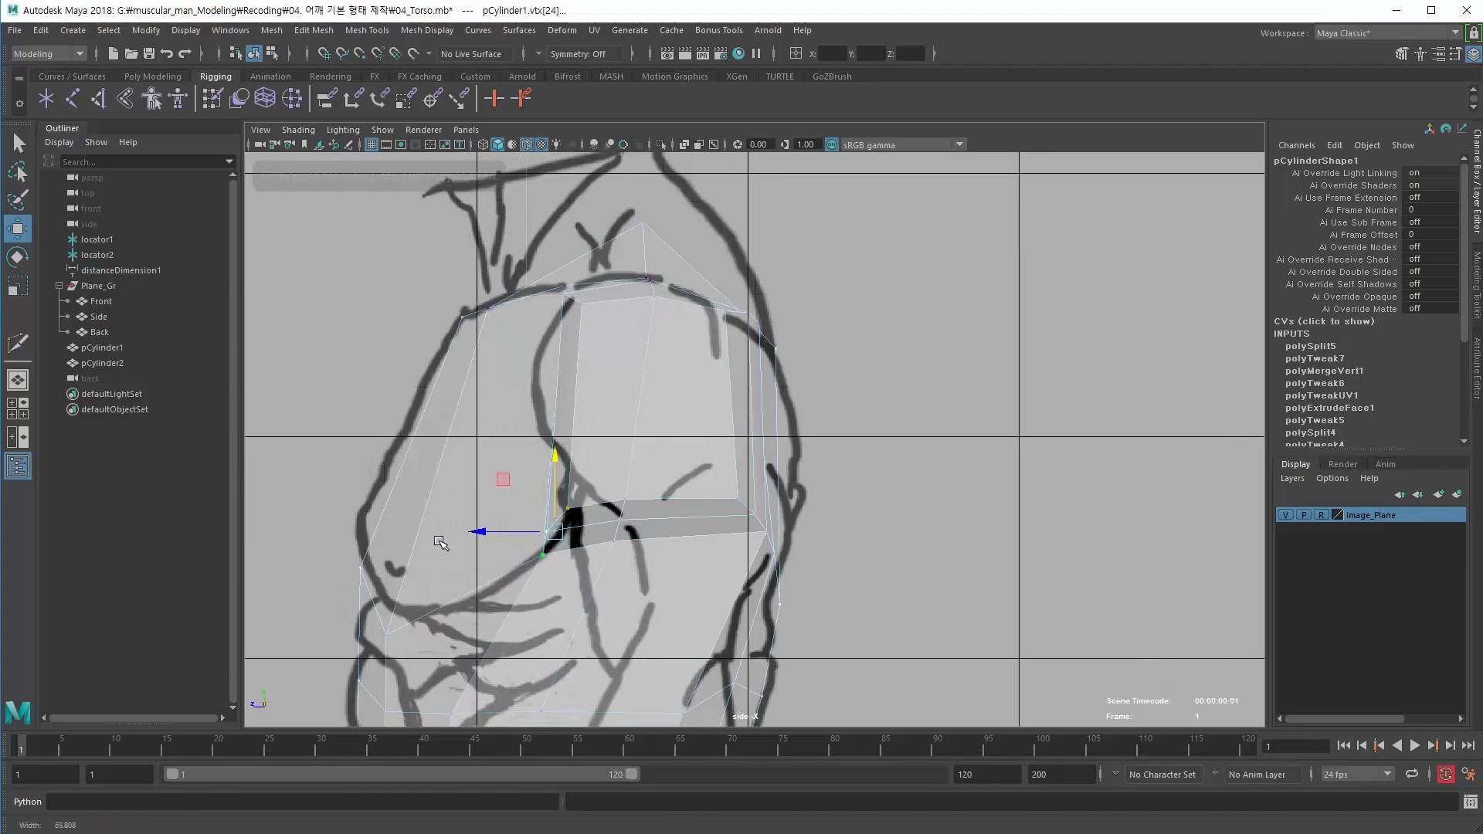
pyautogui.keyDown('alt'); pyautogui.moveTo(440, 544); pyautogui.dragTo(438, 541, button='middle'); pyautogui.keyUp('alt')
# - Move the middle underside vertices of the shoulder backward and the upper front vertex slightly forward and down
pyautogui.click(614, 509)
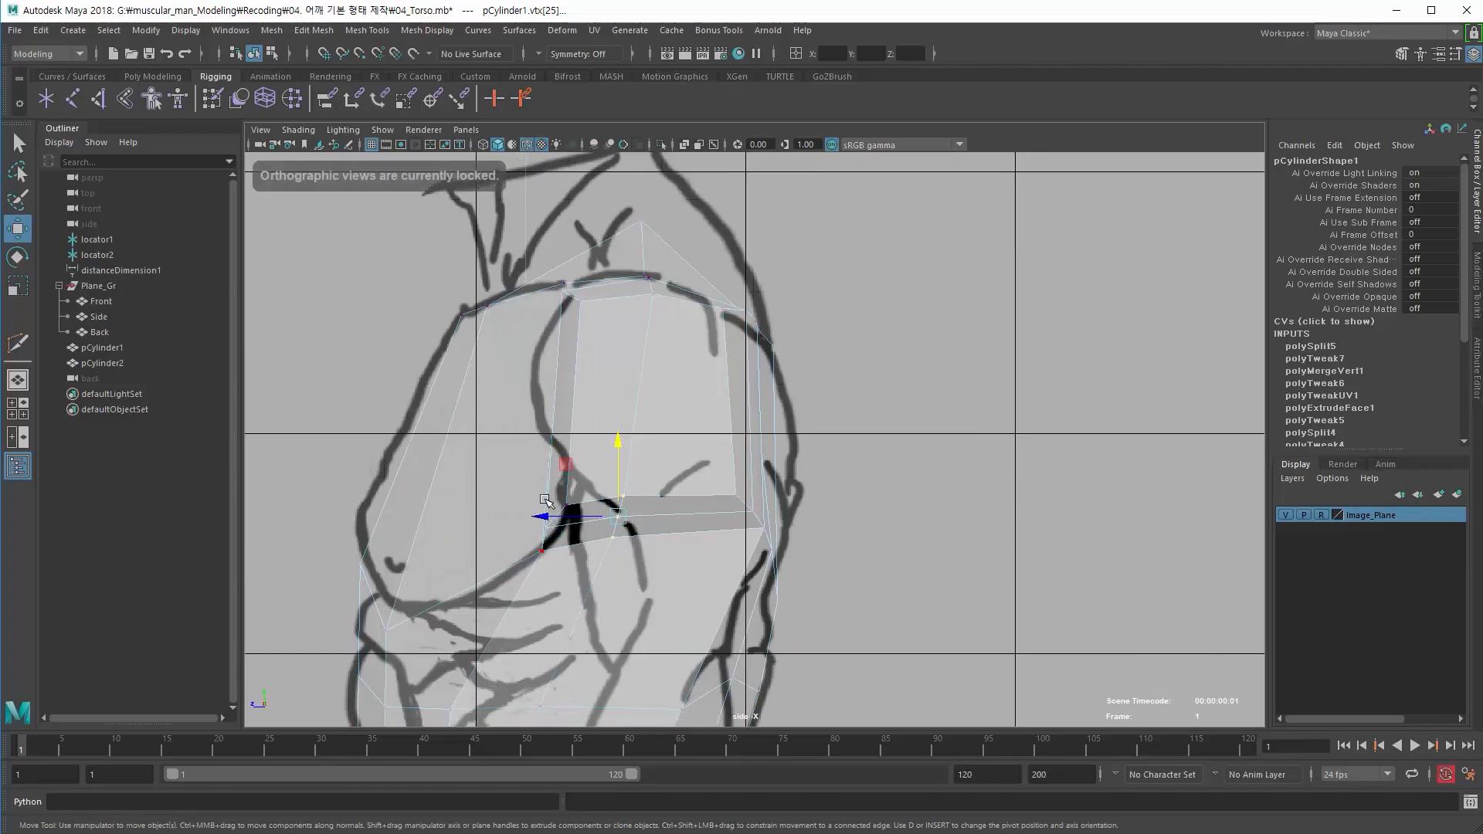
pyautogui.moveTo(615, 511); pyautogui.dragTo(649, 512)
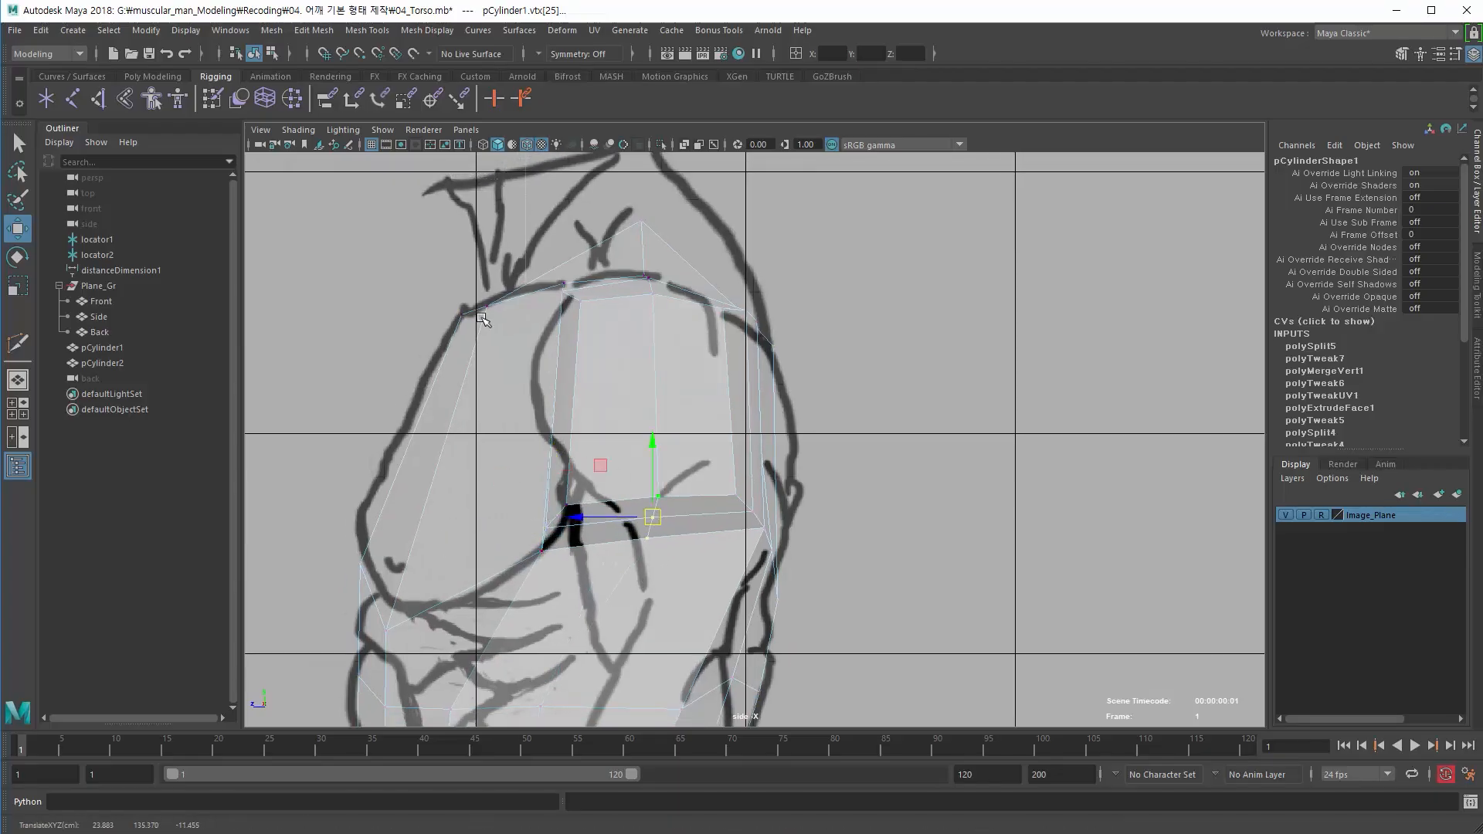
pyautogui.keyDown('alt'); pyautogui.moveTo(545, 322); pyautogui.dragTo(530, 326, button='middle'); pyautogui.keyUp('alt')
pyautogui.keyDown('alt'); pyautogui.moveTo(530, 327); pyautogui.dragTo(550, 331, button='right'); pyautogui.keyUp('alt')
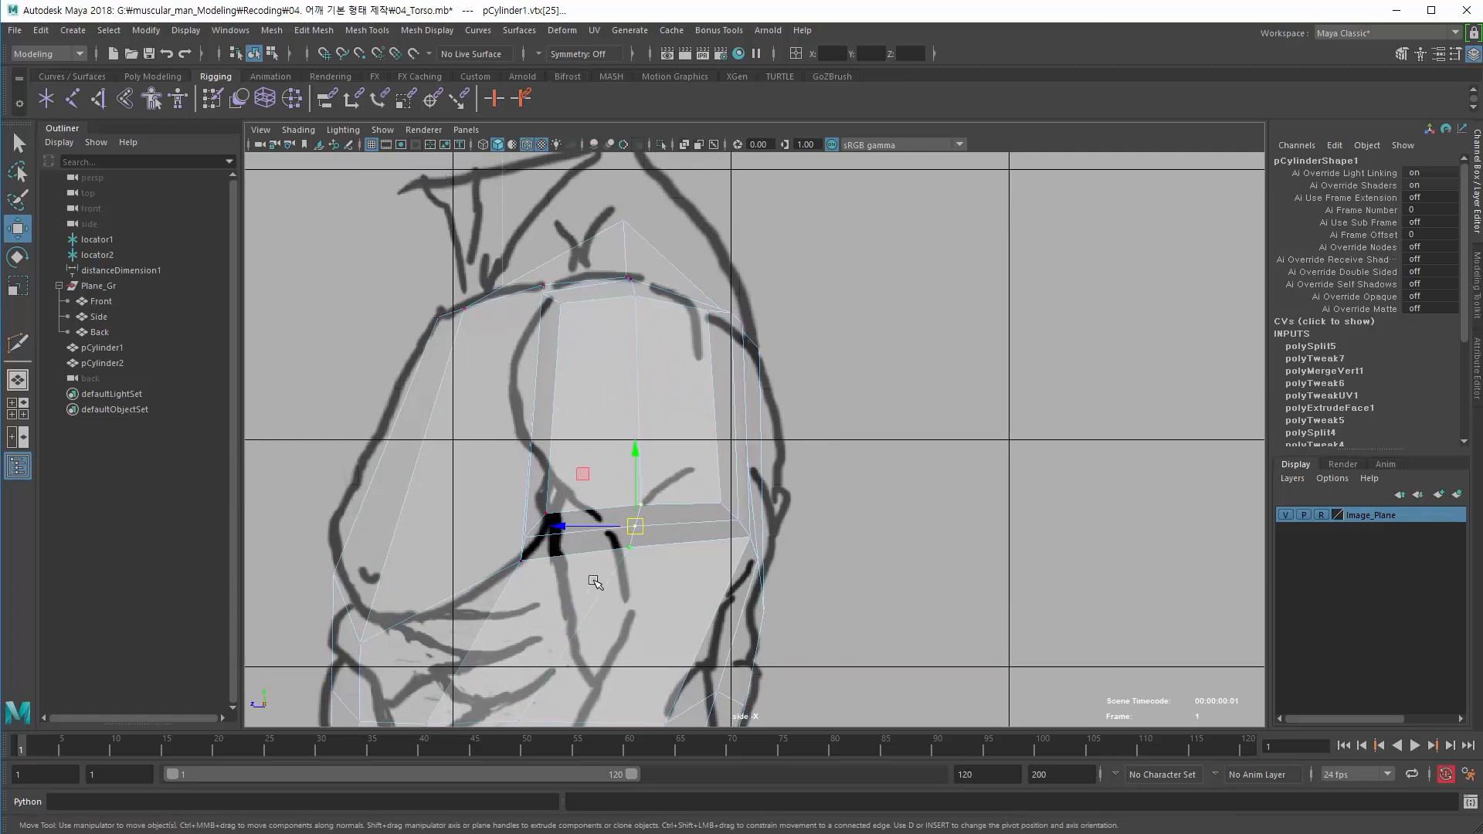
pyautogui.scroll(1, 595, 456)
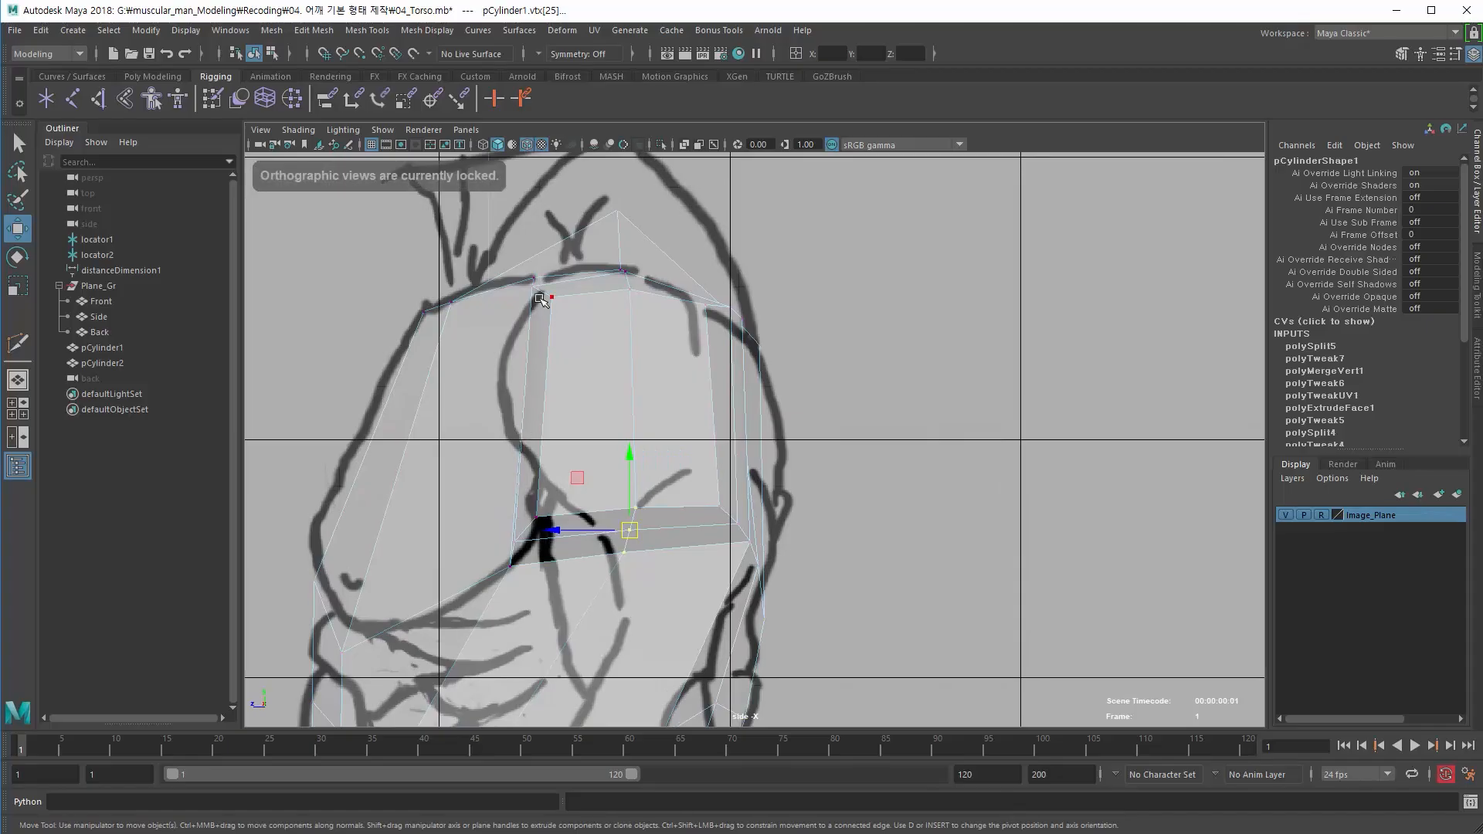
pyautogui.moveTo(567, 319); pyautogui.dragTo(547, 310)
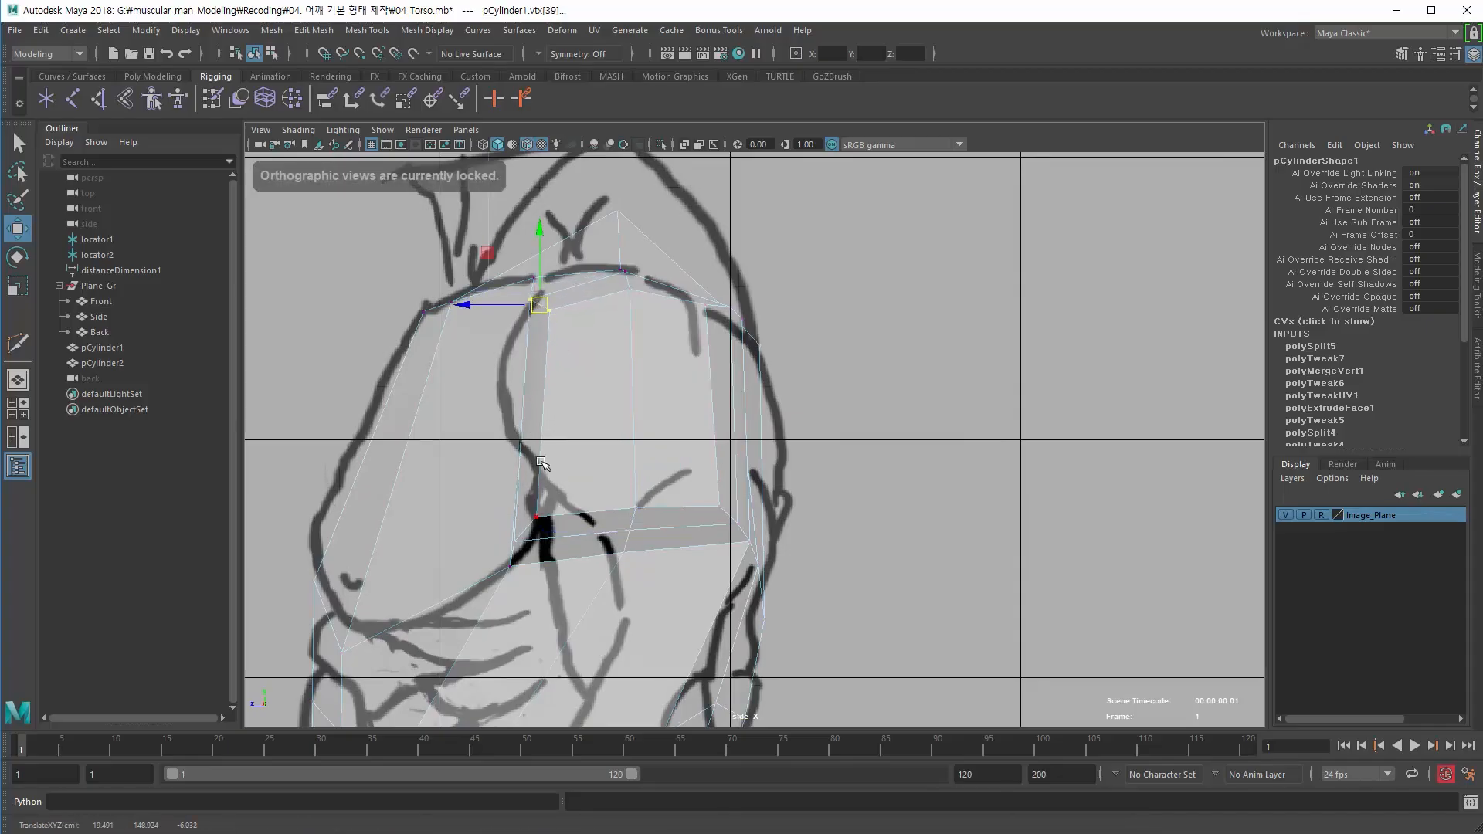
pyautogui.keyDown('alt'); pyautogui.moveTo(518, 464); pyautogui.dragTo(418, 441, button='right'); pyautogui.keyUp('alt')
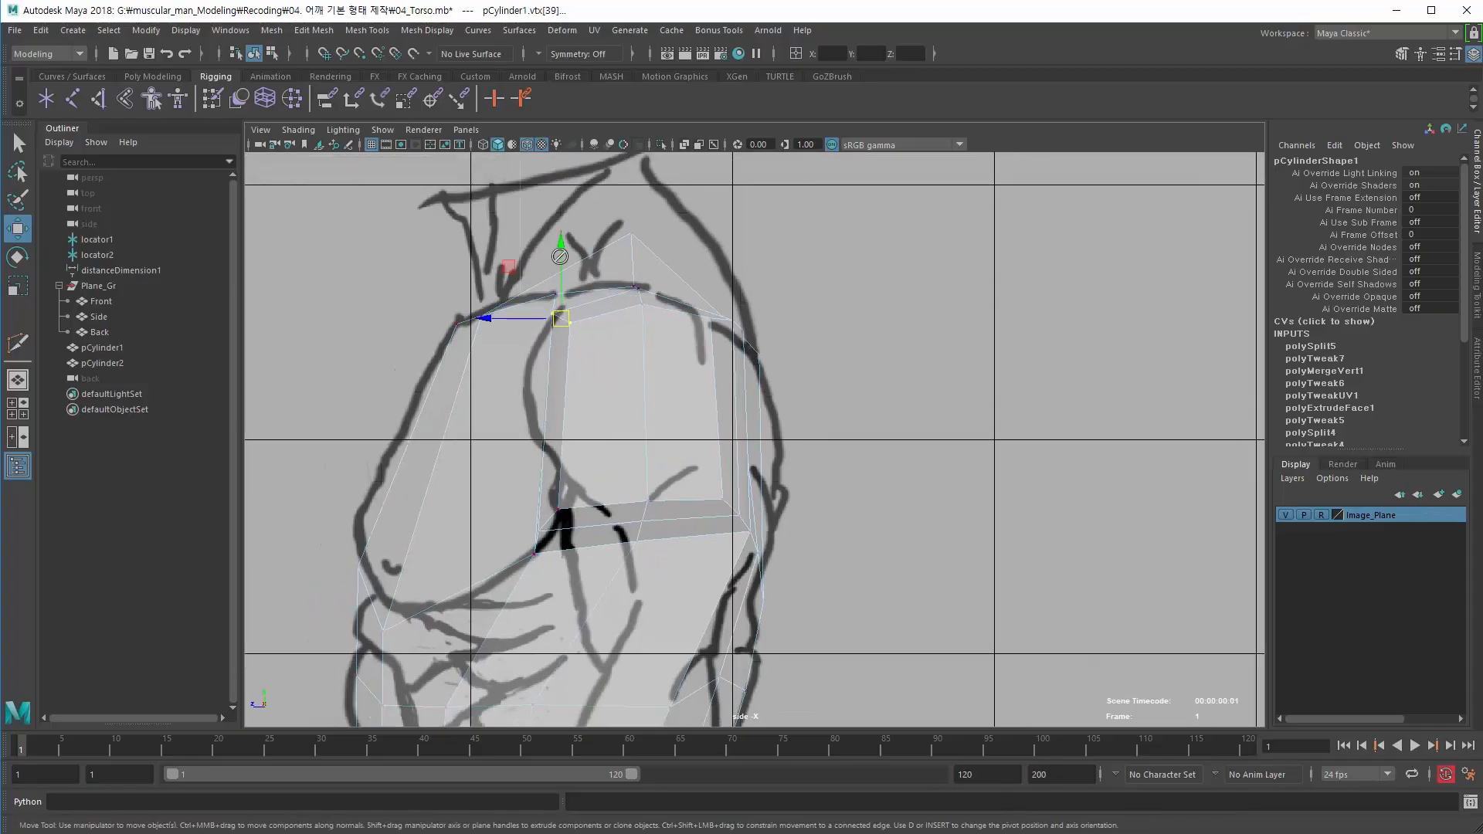
# - Examine the top vertices of the shoulder from the front in the perspective view
pyautogui.keyDown('alt'); pyautogui.moveTo(819, 263); pyautogui.dragTo(848, 281); pyautogui.keyUp('alt')
pyautogui.press('space')
pyautogui.press('space')
pyautogui.keyDown('alt'); pyautogui.moveTo(793, 348); pyautogui.dragTo(698, 336); pyautogui.keyUp('alt')
pyautogui.click(851, 365)
pyautogui.click(674, 274)
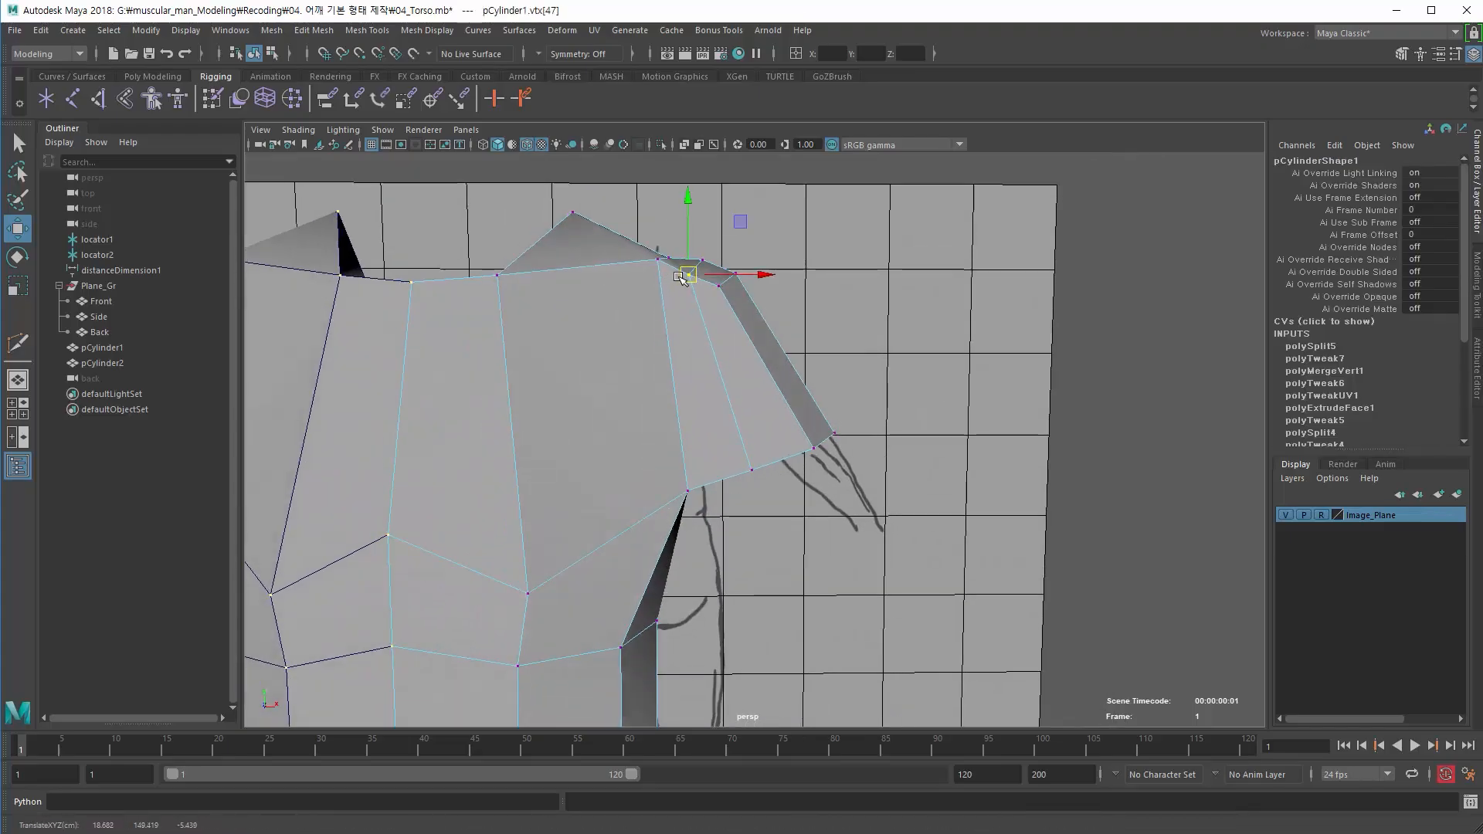
pyautogui.click(726, 287)
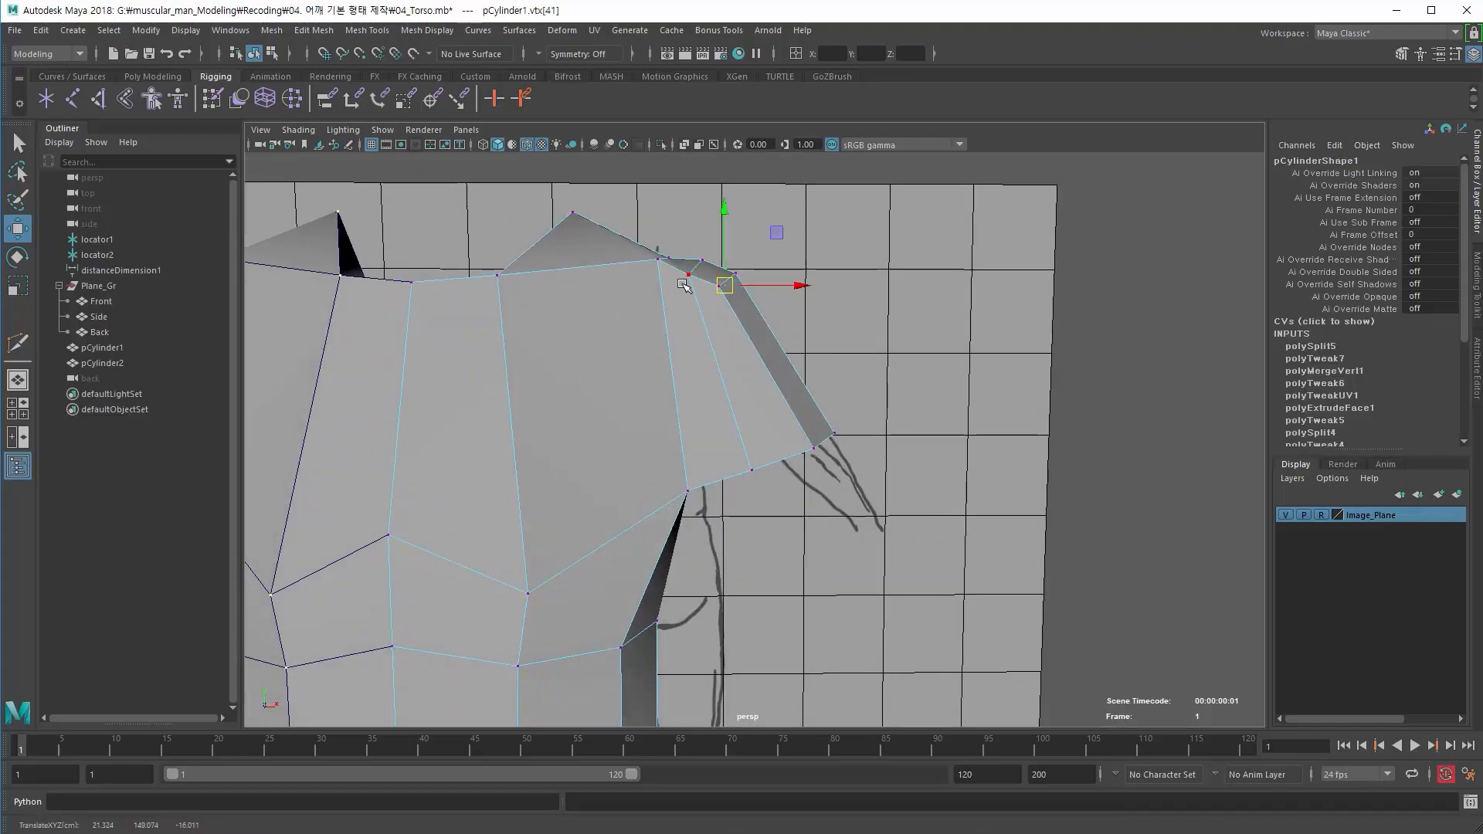
pyautogui.hotkey('ctrl', 'z')
pyautogui.click(806, 329)
pyautogui.keyDown('alt'); pyautogui.moveTo(686, 318); pyautogui.dragTo(706, 283); pyautogui.keyUp('alt')
pyautogui.click(707, 269)
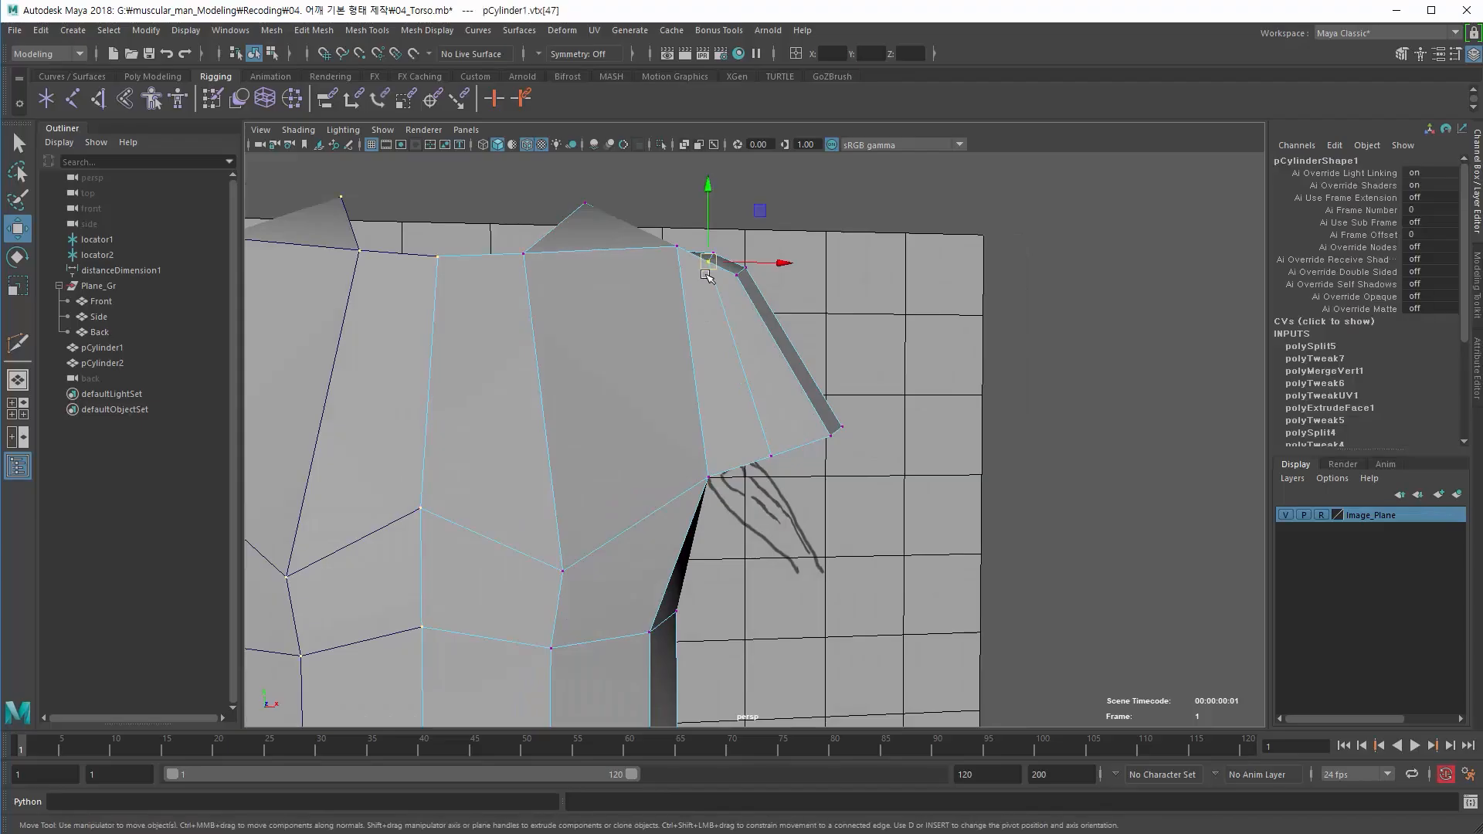
pyautogui.keyDown('alt'); pyautogui.moveTo(736, 337); pyautogui.dragTo(698, 361); pyautogui.keyUp('alt')
# - Insert a horizontal edge loop around the chest, shoulder and upper back with the Multi-Cut tool
pyautogui.keyDown('ctrl'); pyautogui.keyDown('shift'); pyautogui.rightClick(699, 362); pyautogui.keyUp('shift'); pyautogui.keyUp('ctrl')
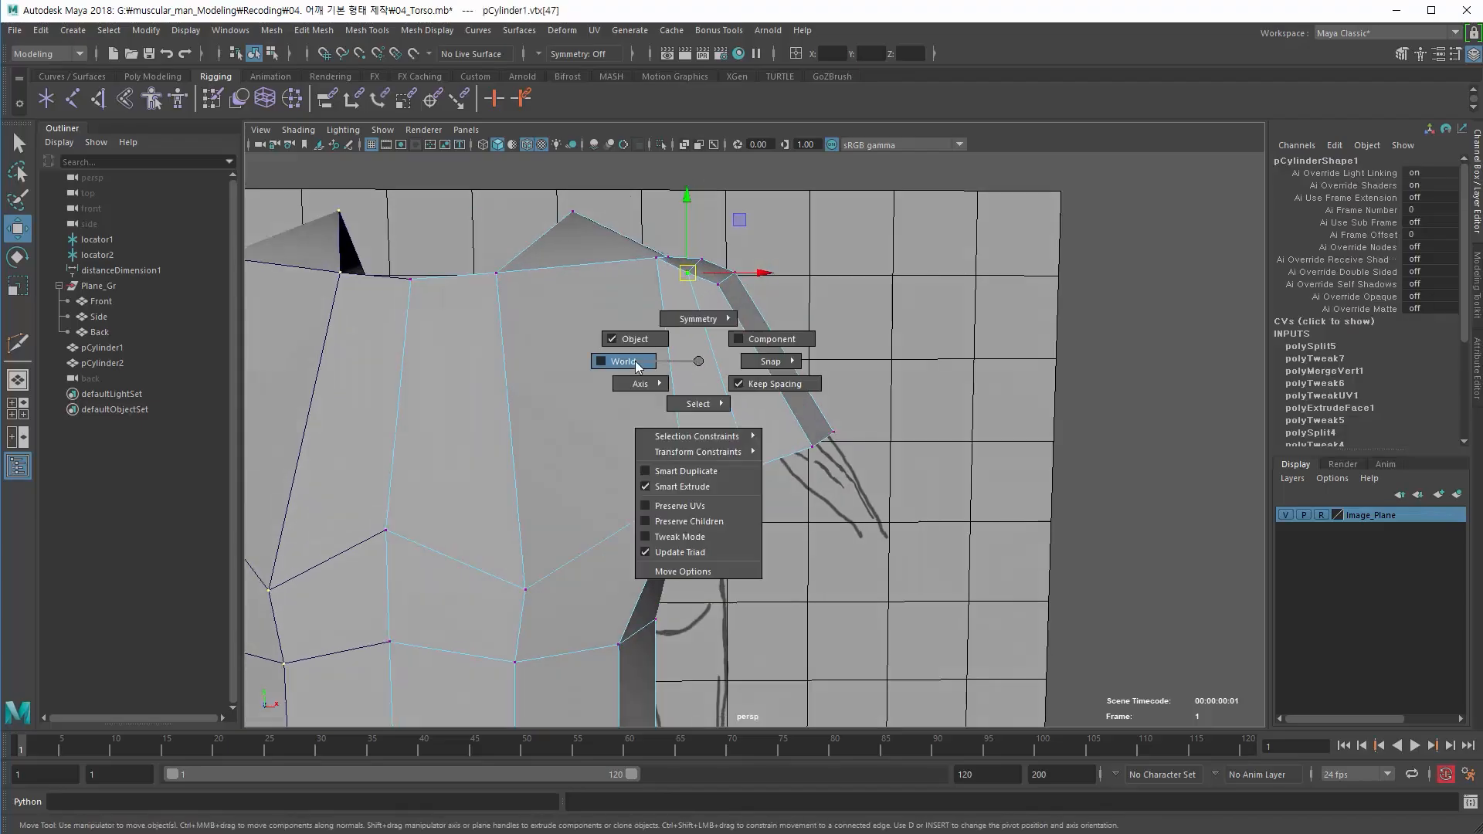
pyautogui.keyDown('shift'); pyautogui.moveTo(735, 362); pyautogui.dragTo(707, 364, button='right'); pyautogui.keyUp('shift')
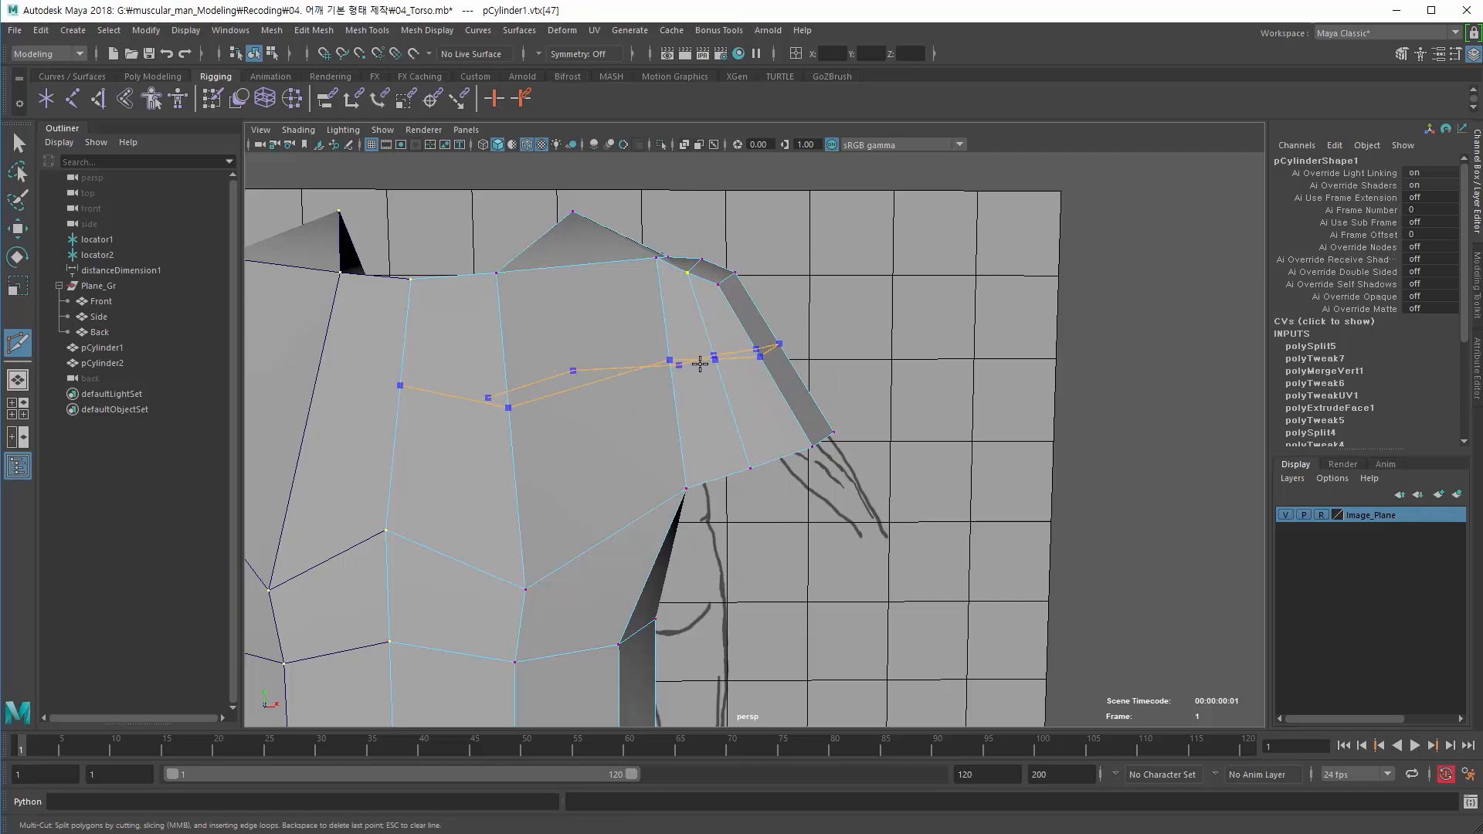
pyautogui.keyDown('ctrl'); pyautogui.click(700, 364); pyautogui.keyUp('ctrl')
pyautogui.keyDown('alt'); pyautogui.moveTo(600, 358); pyautogui.dragTo(479, 423); pyautogui.keyUp('alt')
# - Try to scale the new horizontal edge loop around the chest and shoulder, and undo the attempt
pyautogui.click(18, 144)
pyautogui.click(541, 409)
pyautogui.press('w')
pyautogui.moveTo(638, 376); pyautogui.dragTo(643, 325, button='right')
pyautogui.keyDown('alt'); pyautogui.moveTo(638, 388); pyautogui.dragTo(493, 422); pyautogui.keyUp('alt')
pyautogui.doubleClick(658, 427)
pyautogui.press('r')
pyautogui.hotkey('ctrl', 'z')
pyautogui.hotkey('ctrl', 'z')
pyautogui.hotkey('ctrl', 'z')
pyautogui.hotkey('ctrl', 'z')
# - Turn on Insert With Edge Flow for the torso's polySplit6 so the new edge loop follows the surface curvature
pyautogui.press('F8')
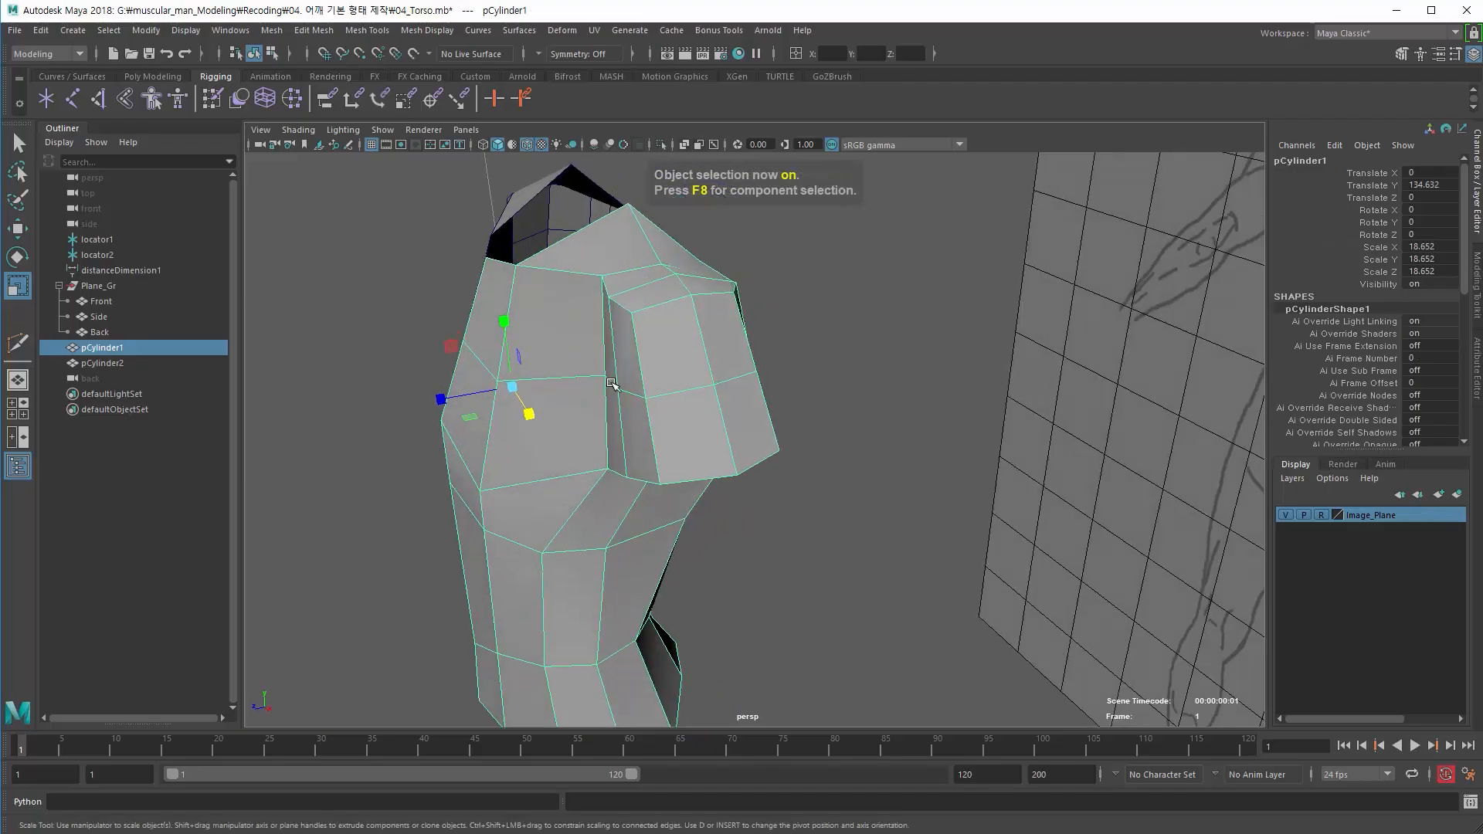
pyautogui.rightClick(567, 401)
pyautogui.click(568, 415)
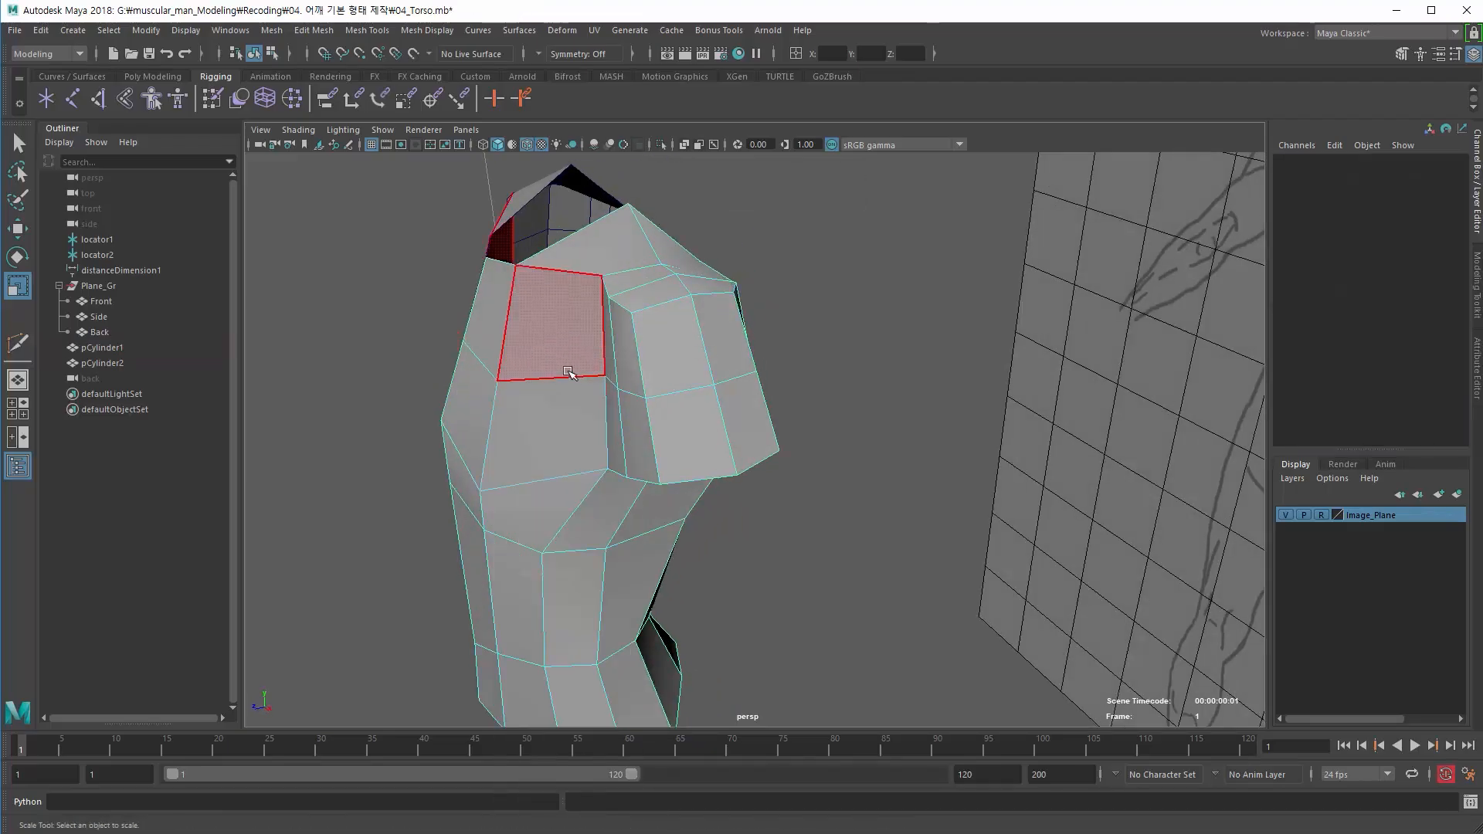
pyautogui.press('F8')
pyautogui.scroll(-5, 1330, 309)
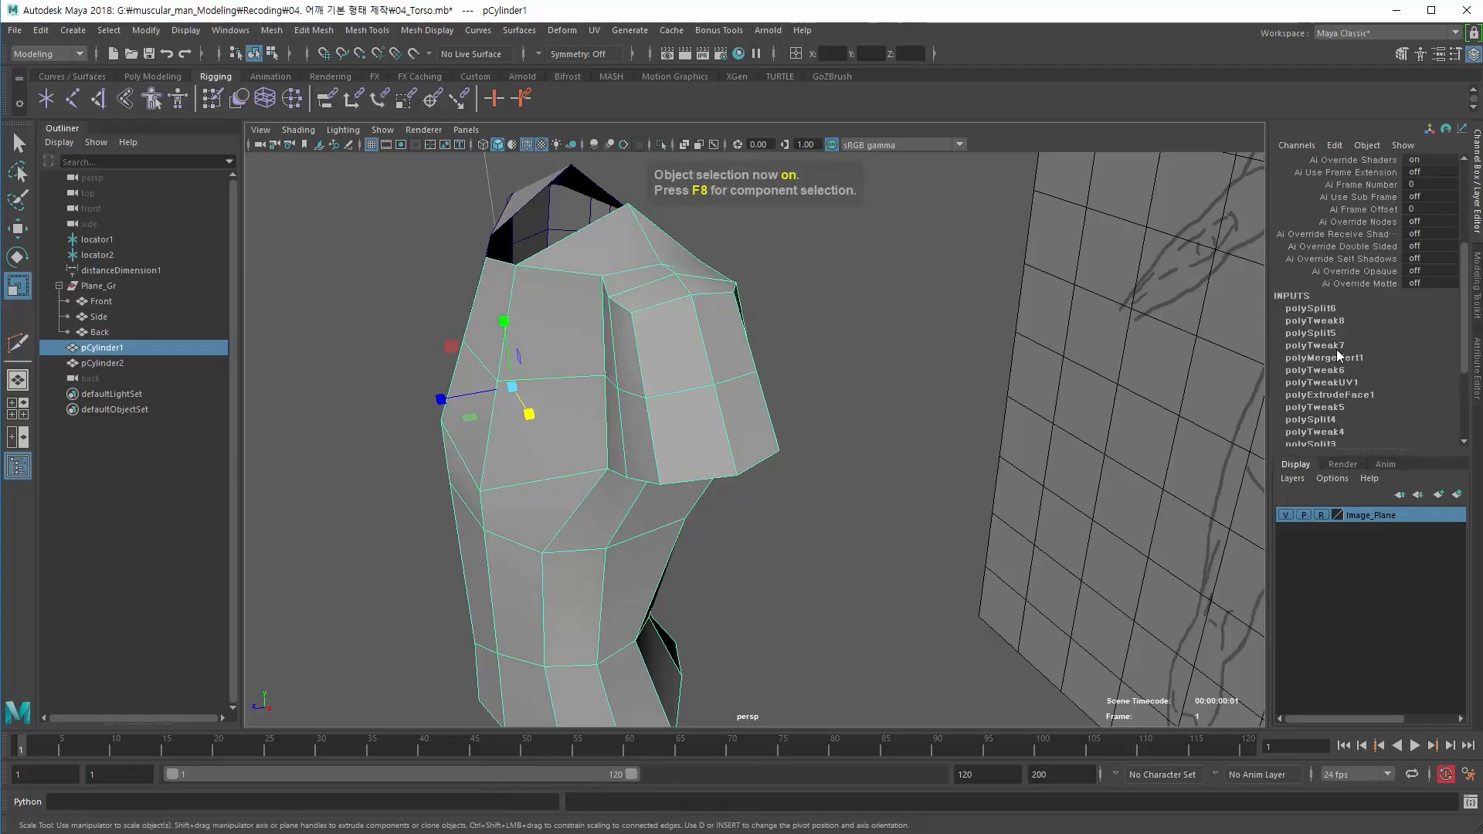
pyautogui.scroll(3, 1330, 309)
pyautogui.click(1302, 241)
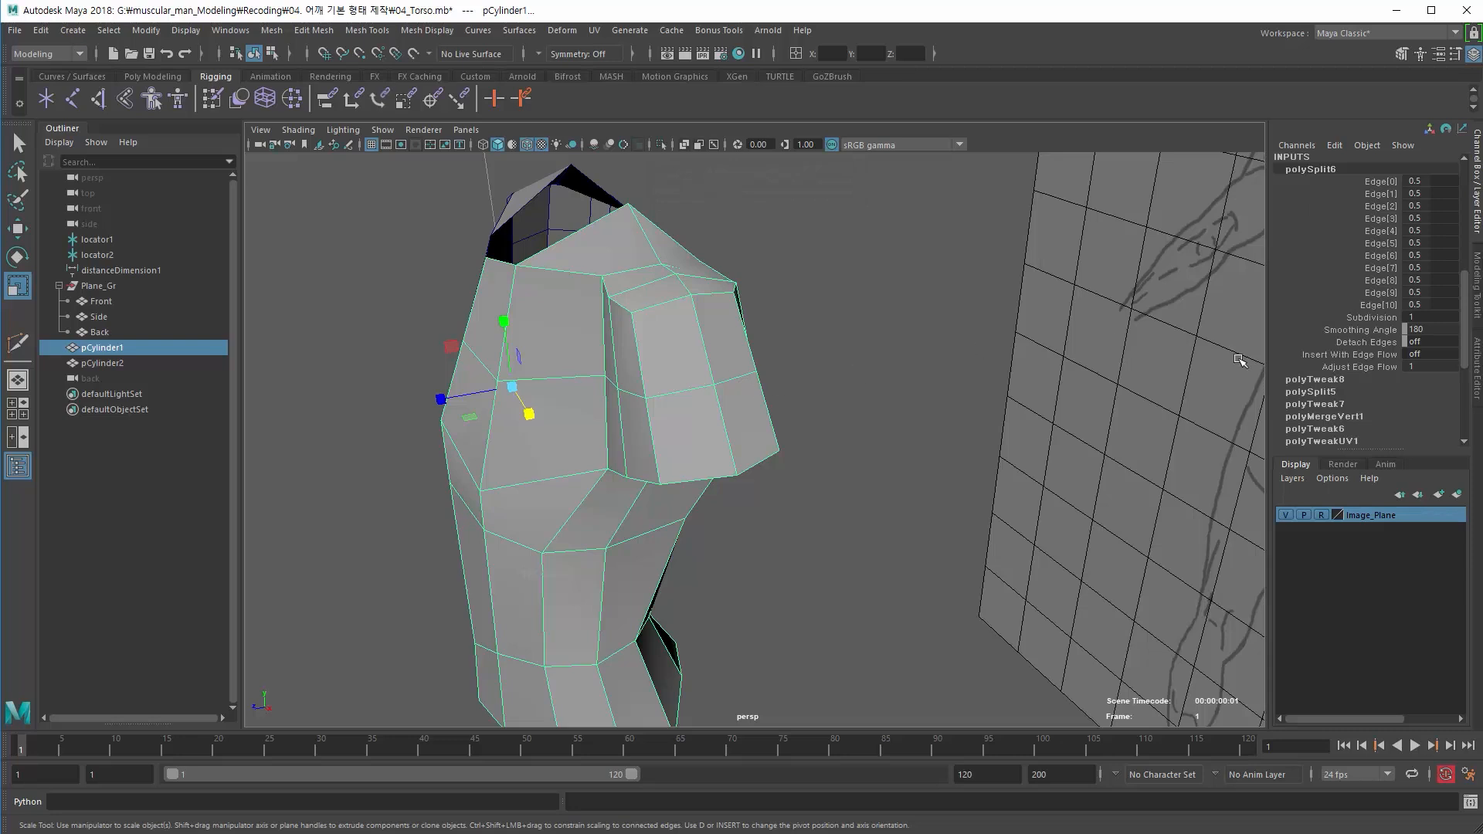
pyautogui.click(1365, 355)
pyautogui.click(1422, 355)
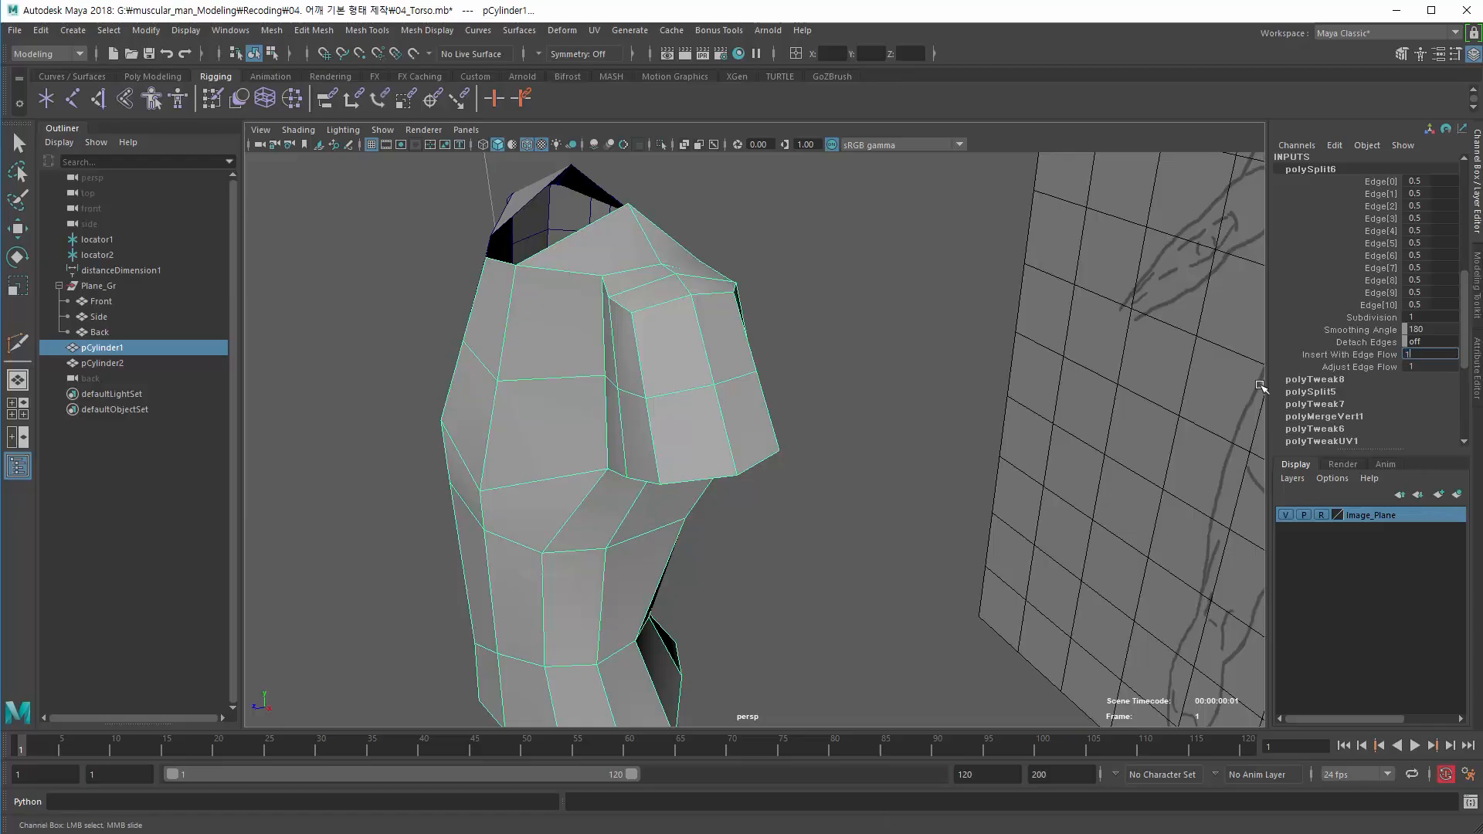
pyautogui.press('Return')
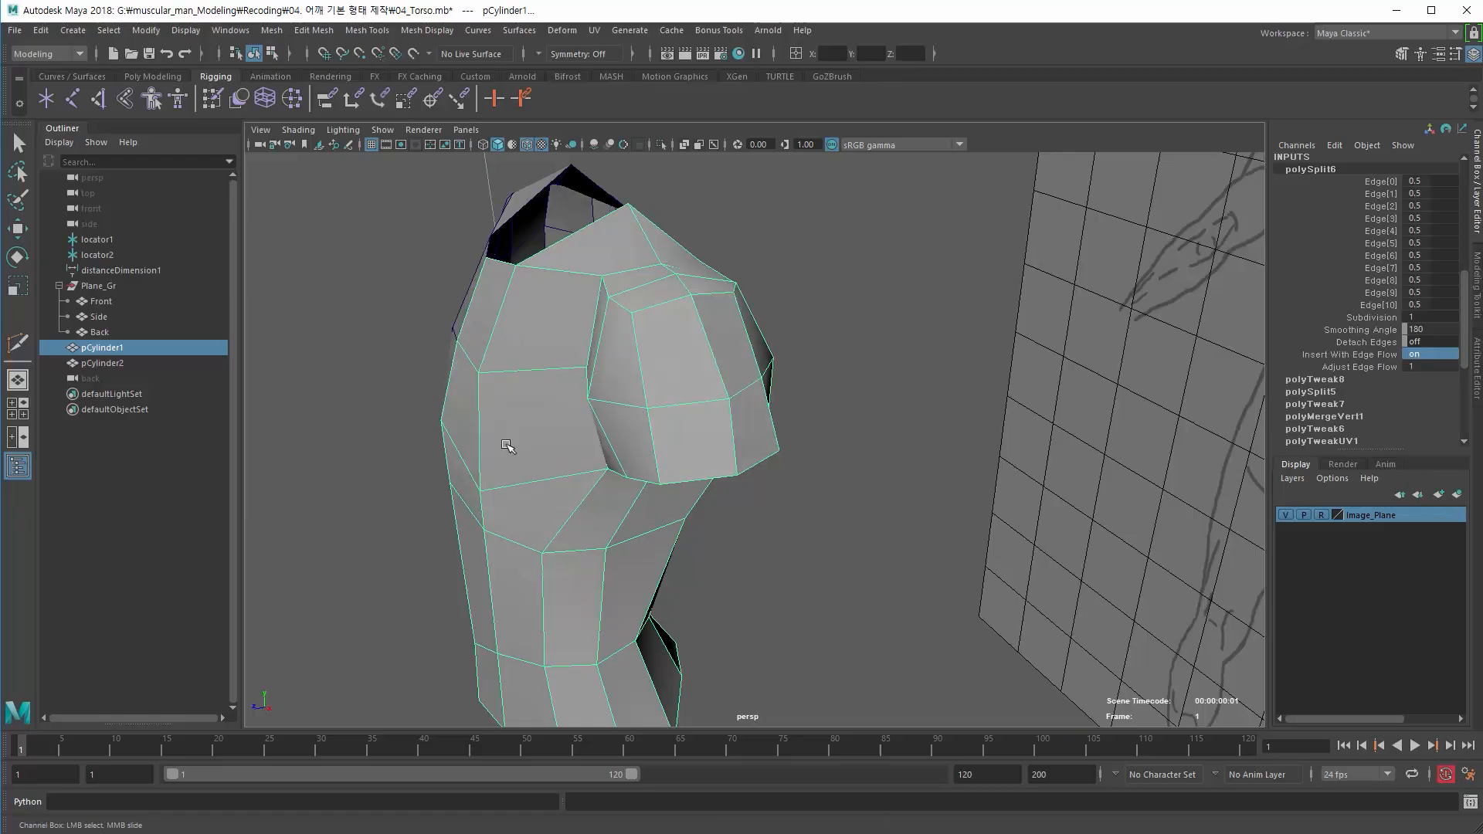
# - Move the new edge loop's vertex on the front of the shoulder slightly backward
pyautogui.keyDown('alt'); pyautogui.moveTo(506, 447); pyautogui.dragTo(642, 374); pyautogui.keyUp('alt')
pyautogui.moveTo(642, 373); pyautogui.dragTo(600, 381, button='right')
pyautogui.click(621, 396)
pyautogui.keyDown('alt'); pyautogui.moveTo(631, 394); pyautogui.dragTo(796, 590); pyautogui.keyUp('alt')
pyautogui.press('w')
pyautogui.moveTo(714, 654)
pyautogui.keyDown('alt'); pyautogui.mouseDown()
pyautogui.moveTo(753, 584)
pyautogui.moveTo(717, 656)
pyautogui.mouseUp(); pyautogui.keyUp('alt')
pyautogui.click(747, 610)
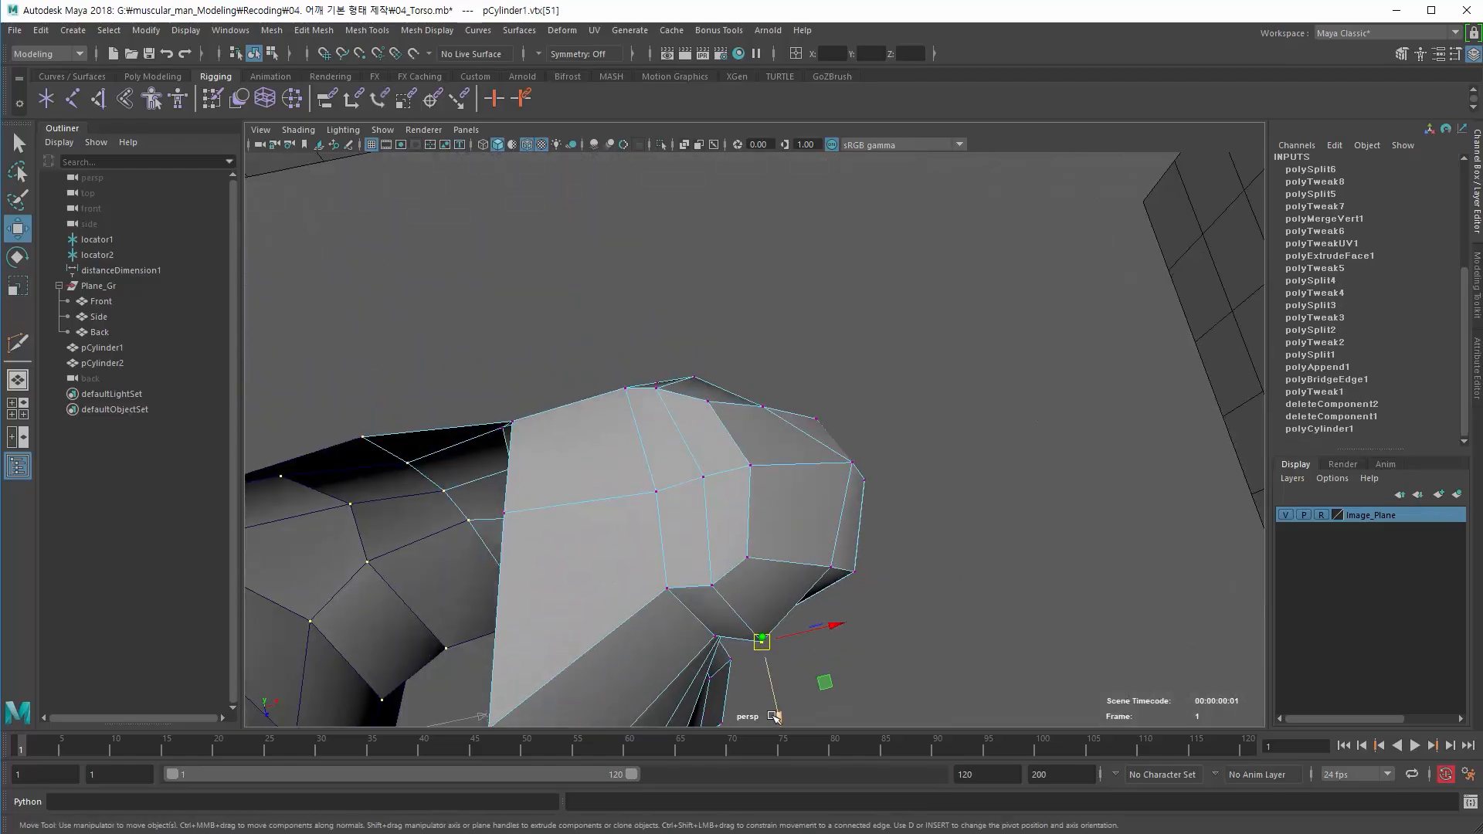
pyautogui.moveTo(772, 716); pyautogui.dragTo(769, 697)
# - Lower the new edge loop's vertex at the boundary between chest and shoulder in the front view
pyautogui.keyDown('alt'); pyautogui.moveTo(696, 456); pyautogui.dragTo(773, 446); pyautogui.keyUp('alt')
pyautogui.click(696, 417)
pyautogui.click(764, 442)
pyautogui.keyDown('alt'); pyautogui.moveTo(763, 513); pyautogui.dragTo(782, 402); pyautogui.keyUp('alt')
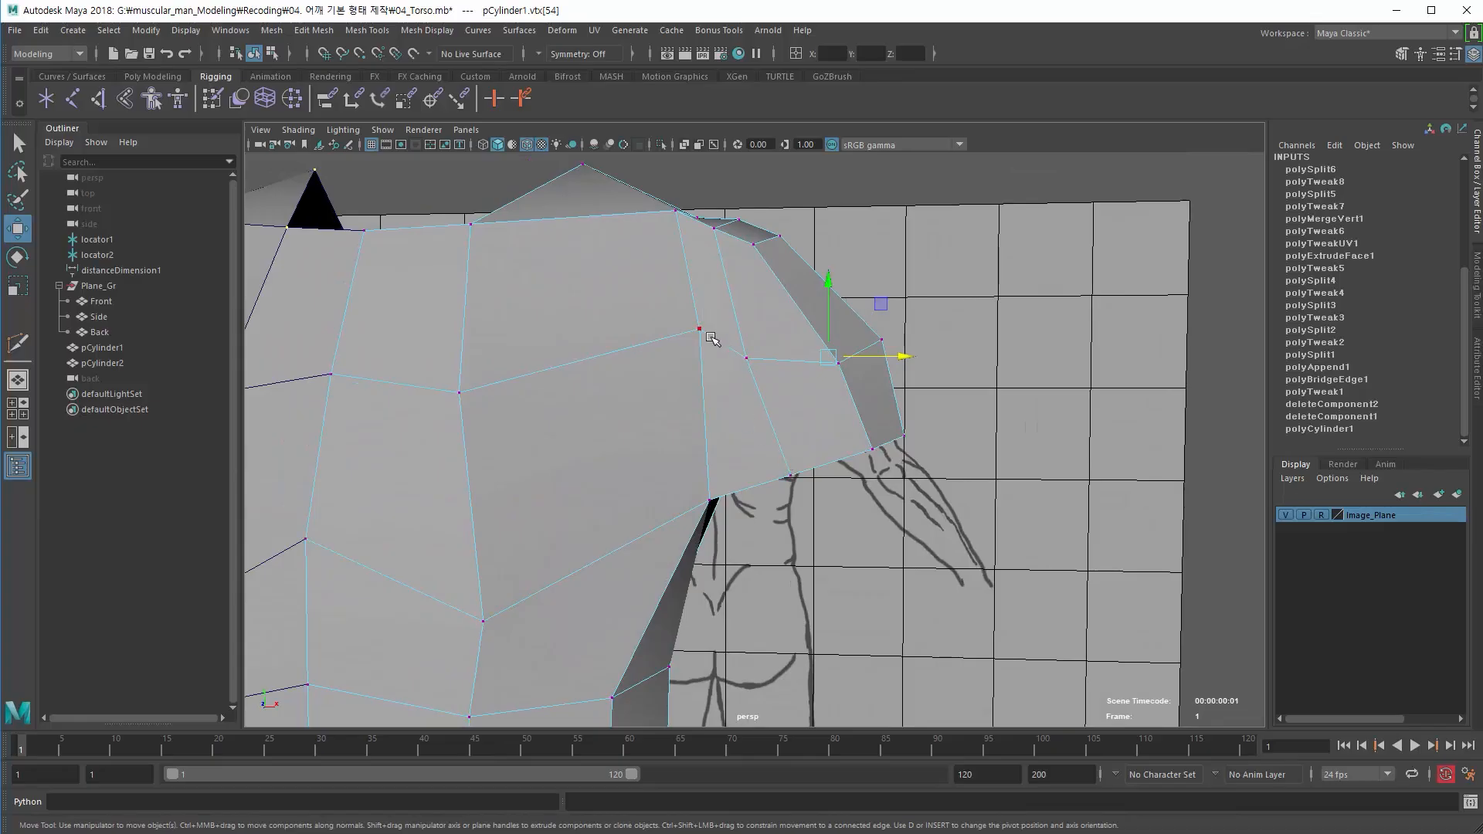
pyautogui.press('space')
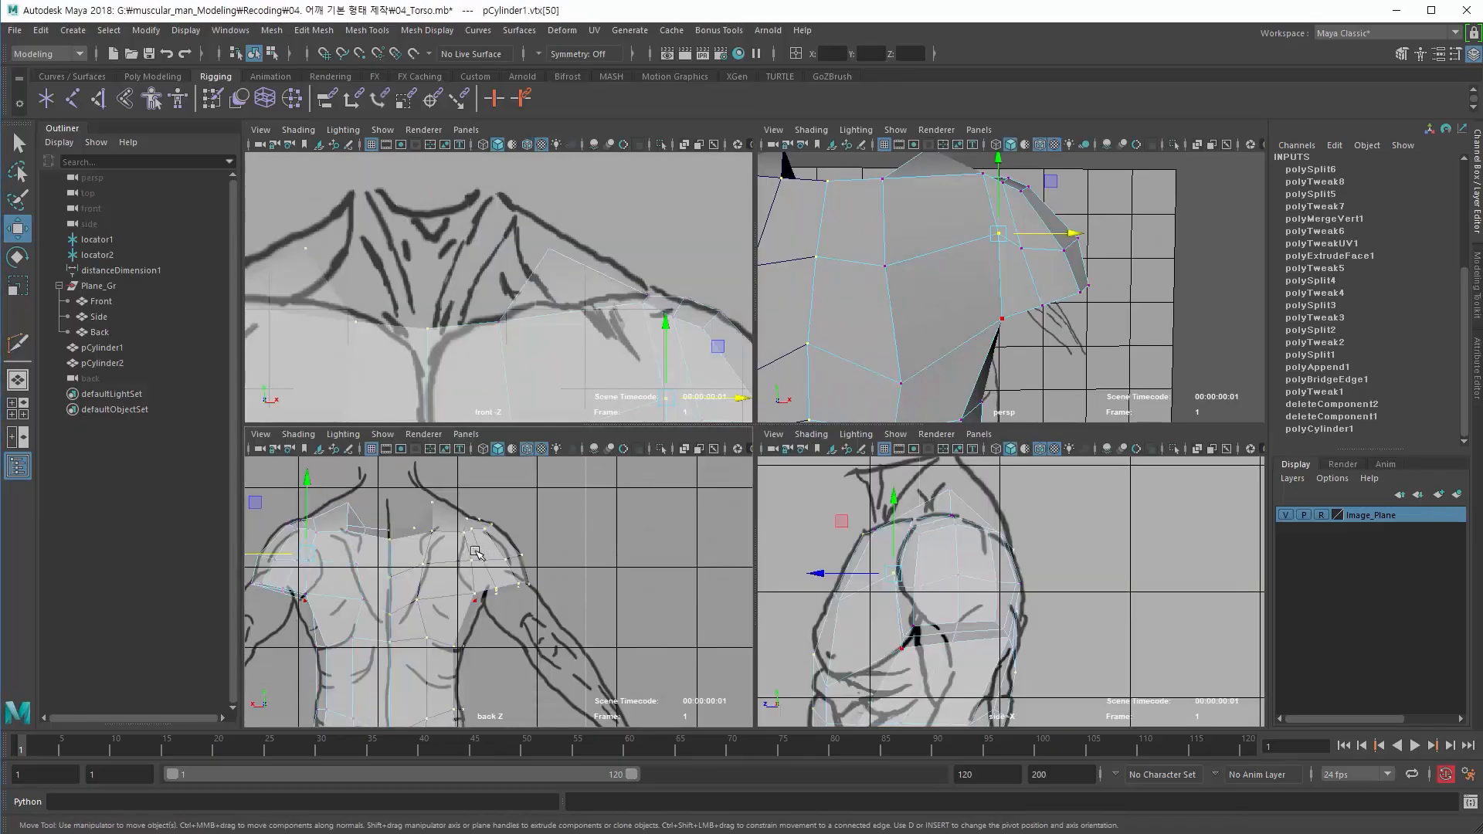
pyautogui.press('space')
pyautogui.press('space')
pyautogui.keyDown('alt'); pyautogui.moveTo(487, 295); pyautogui.dragTo(416, 195, button='middle'); pyautogui.keyUp('alt')
pyautogui.moveTo(597, 297); pyautogui.dragTo(593, 318)
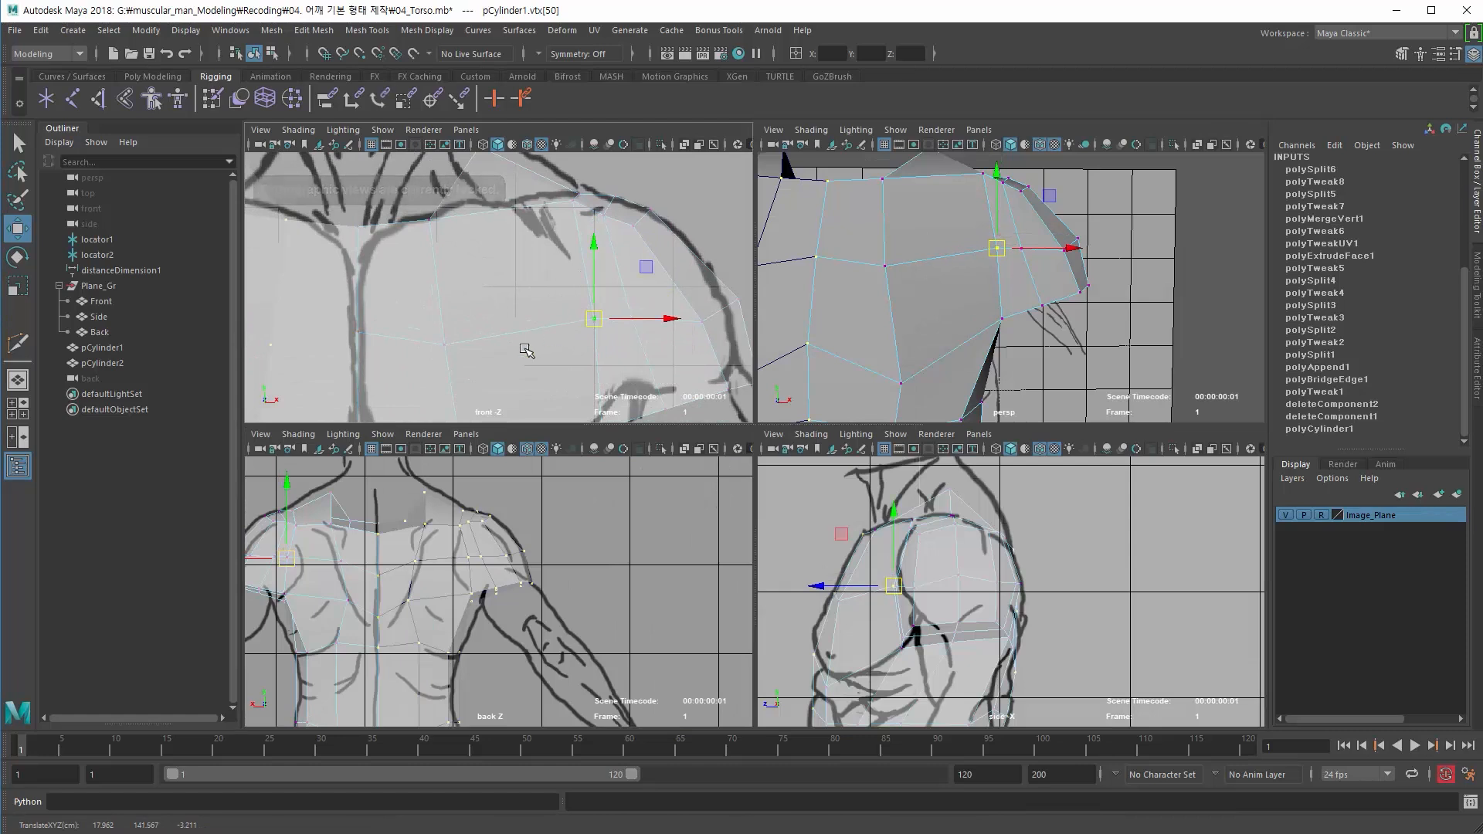
# - Lower the new edge loop's mid-chest vertex and its centre-line vertex between the pectorals in the front view
pyautogui.keyDown('alt'); pyautogui.moveTo(494, 346); pyautogui.dragTo(518, 286, button='middle'); pyautogui.keyUp('alt')
pyautogui.click(470, 286)
pyautogui.keyDown('alt'); pyautogui.moveTo(453, 327); pyautogui.dragTo(502, 270, button='middle'); pyautogui.keyUp('alt')
pyautogui.keyDown('alt'); pyautogui.moveTo(501, 269); pyautogui.dragTo(484, 256, button='right'); pyautogui.keyUp('alt')
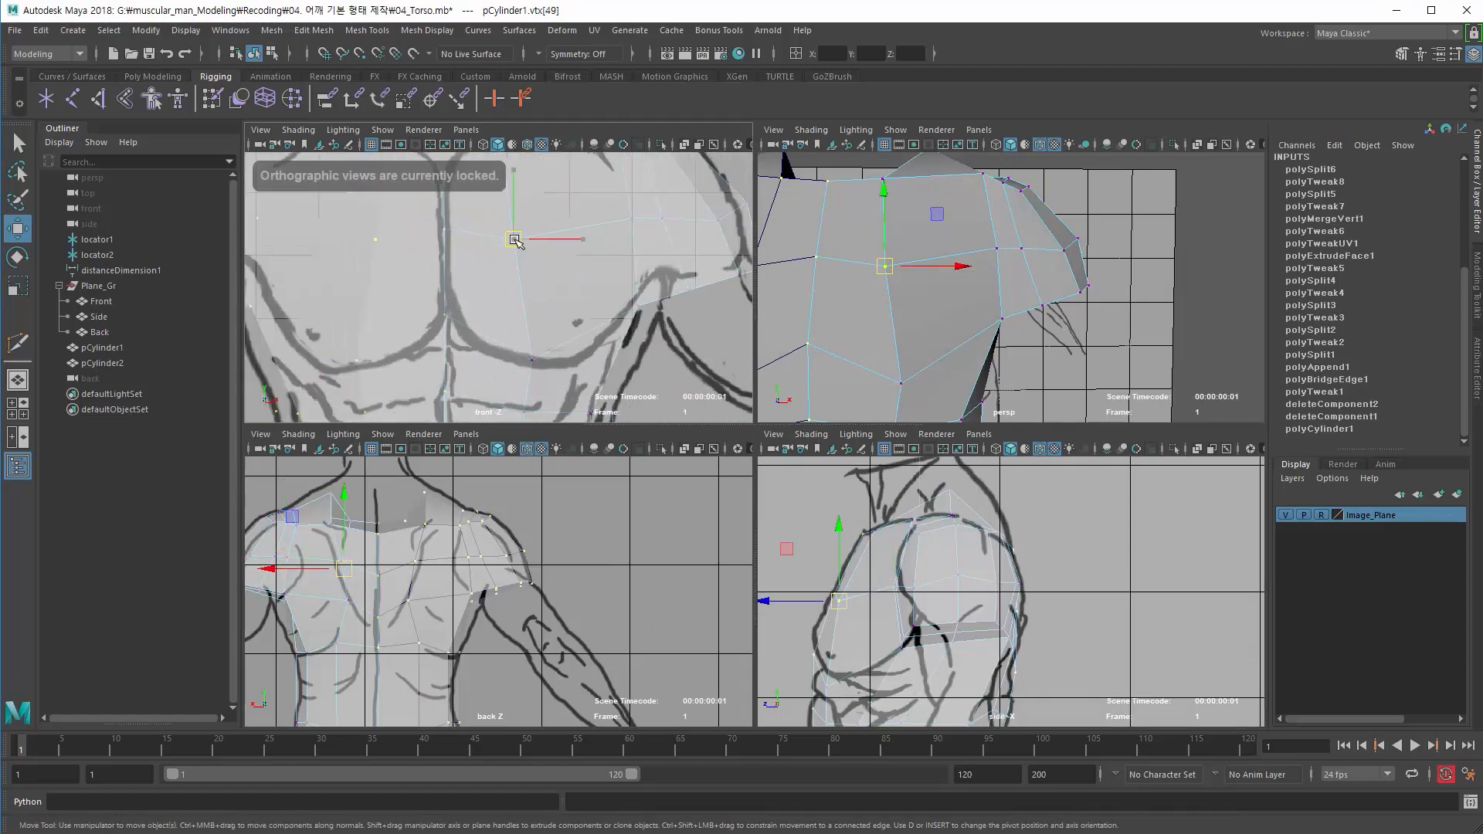
pyautogui.moveTo(515, 241); pyautogui.dragTo(518, 265)
pyautogui.click(444, 229)
pyautogui.keyDown('alt'); pyautogui.moveTo(444, 228); pyautogui.dragTo(454, 250, button='middle'); pyautogui.keyUp('alt')
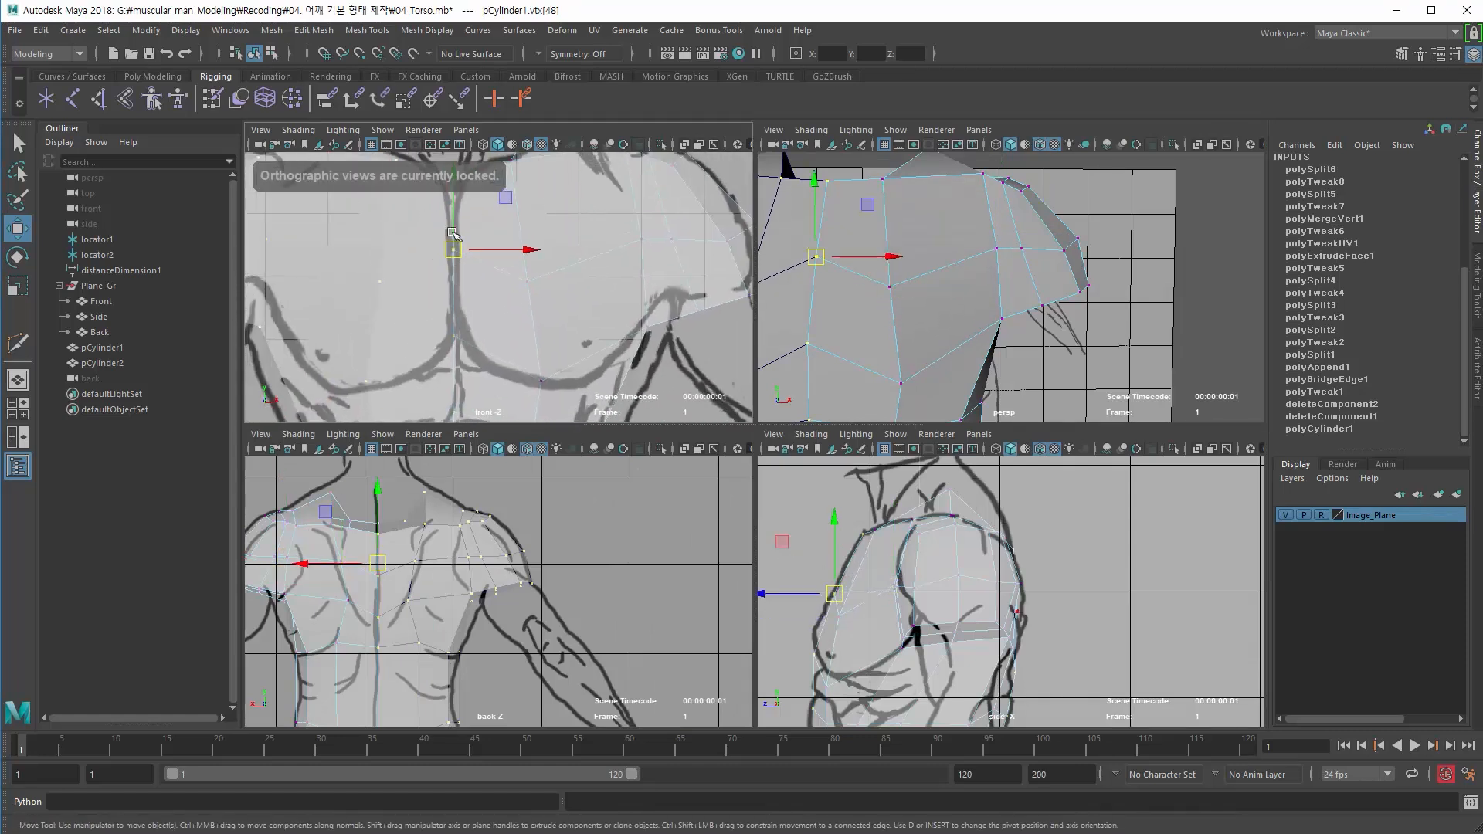
pyautogui.moveTo(457, 232); pyautogui.dragTo(466, 310)
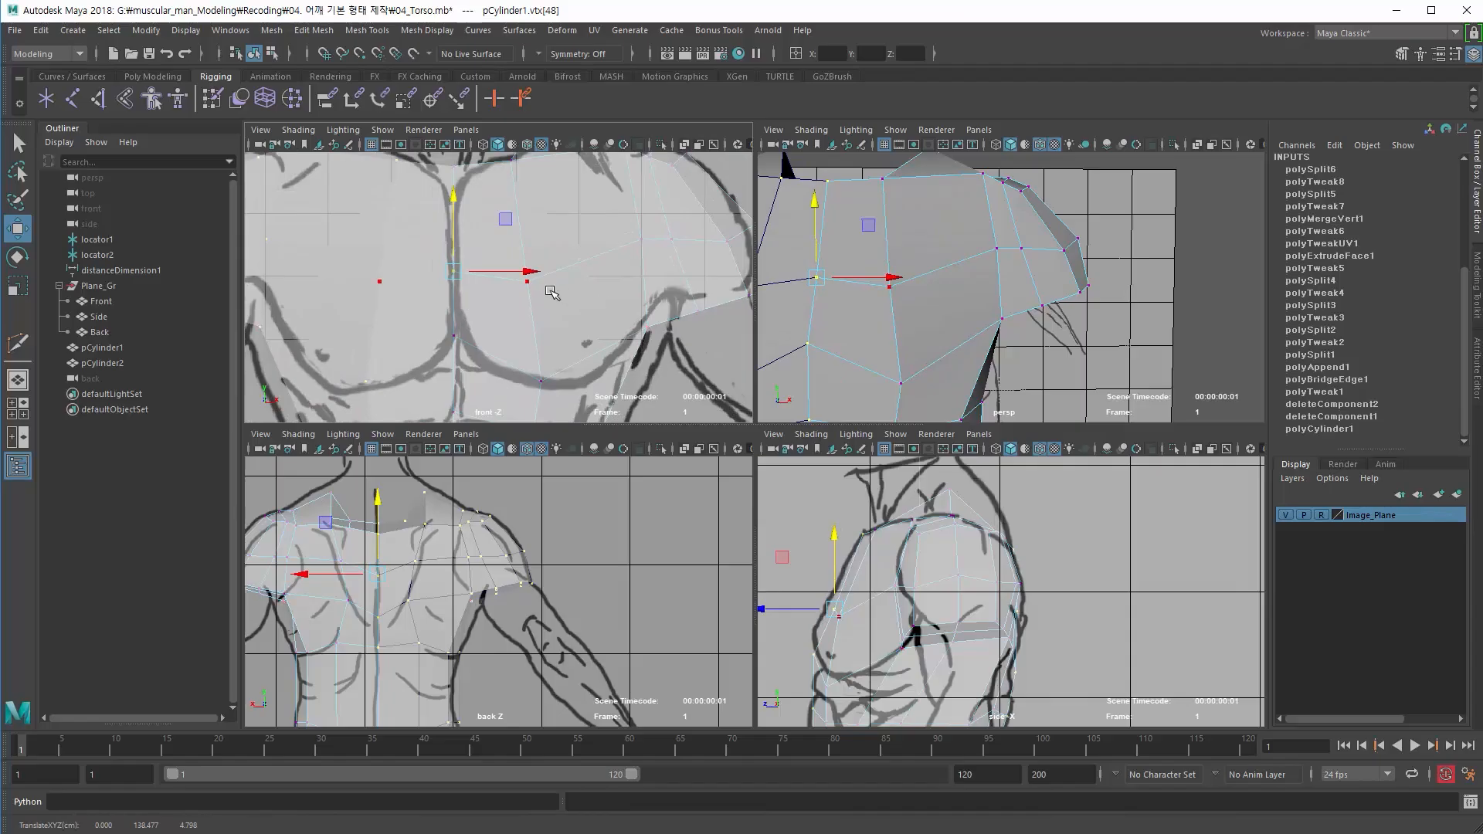
# - Examine the outer shoulder-top vertices in the perspective view and compare them with the back reference sketch
pyautogui.keyDown('alt'); pyautogui.moveTo(585, 355); pyautogui.dragTo(610, 350); pyautogui.keyUp('alt')
pyautogui.press('space')
pyautogui.keyDown('alt'); pyautogui.moveTo(837, 345); pyautogui.dragTo(657, 321); pyautogui.keyUp('alt')
pyautogui.keyDown('alt'); pyautogui.moveTo(625, 440); pyautogui.dragTo(744, 341); pyautogui.keyUp('alt')
pyautogui.click(779, 352)
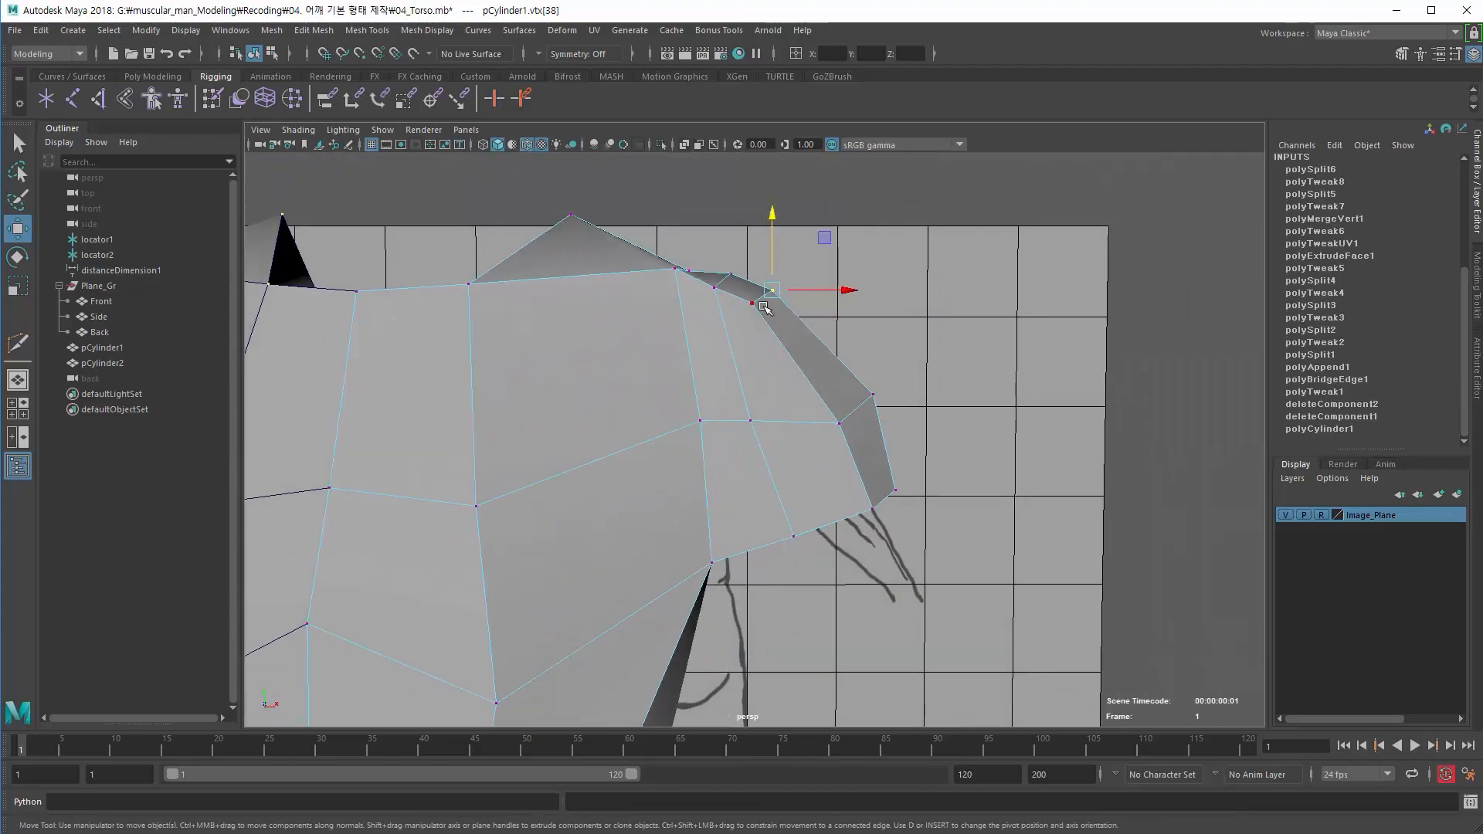
pyautogui.click(761, 307)
pyautogui.press('space')
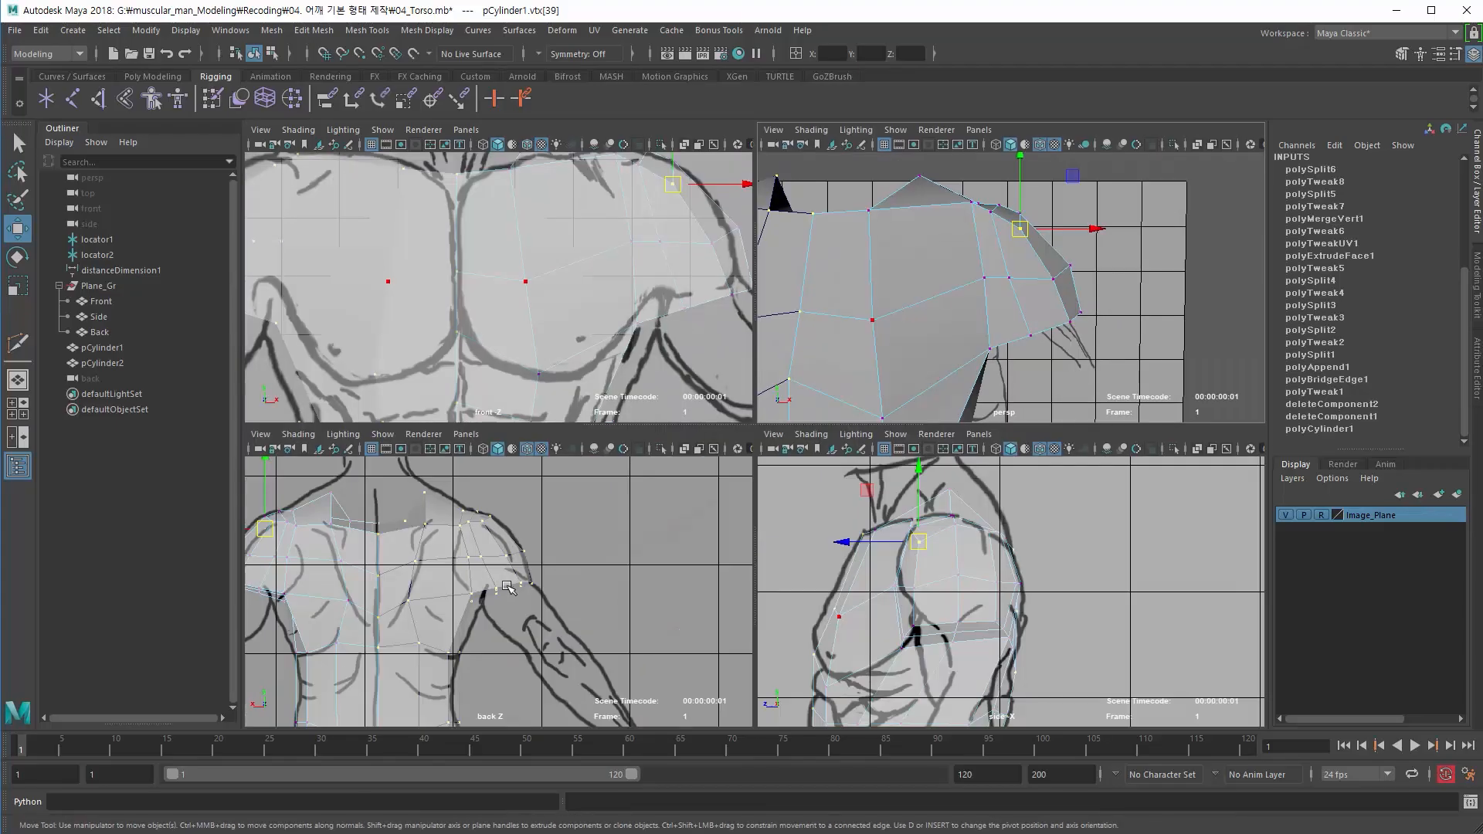
pyautogui.press('space')
pyautogui.scroll(5, 629, 302)
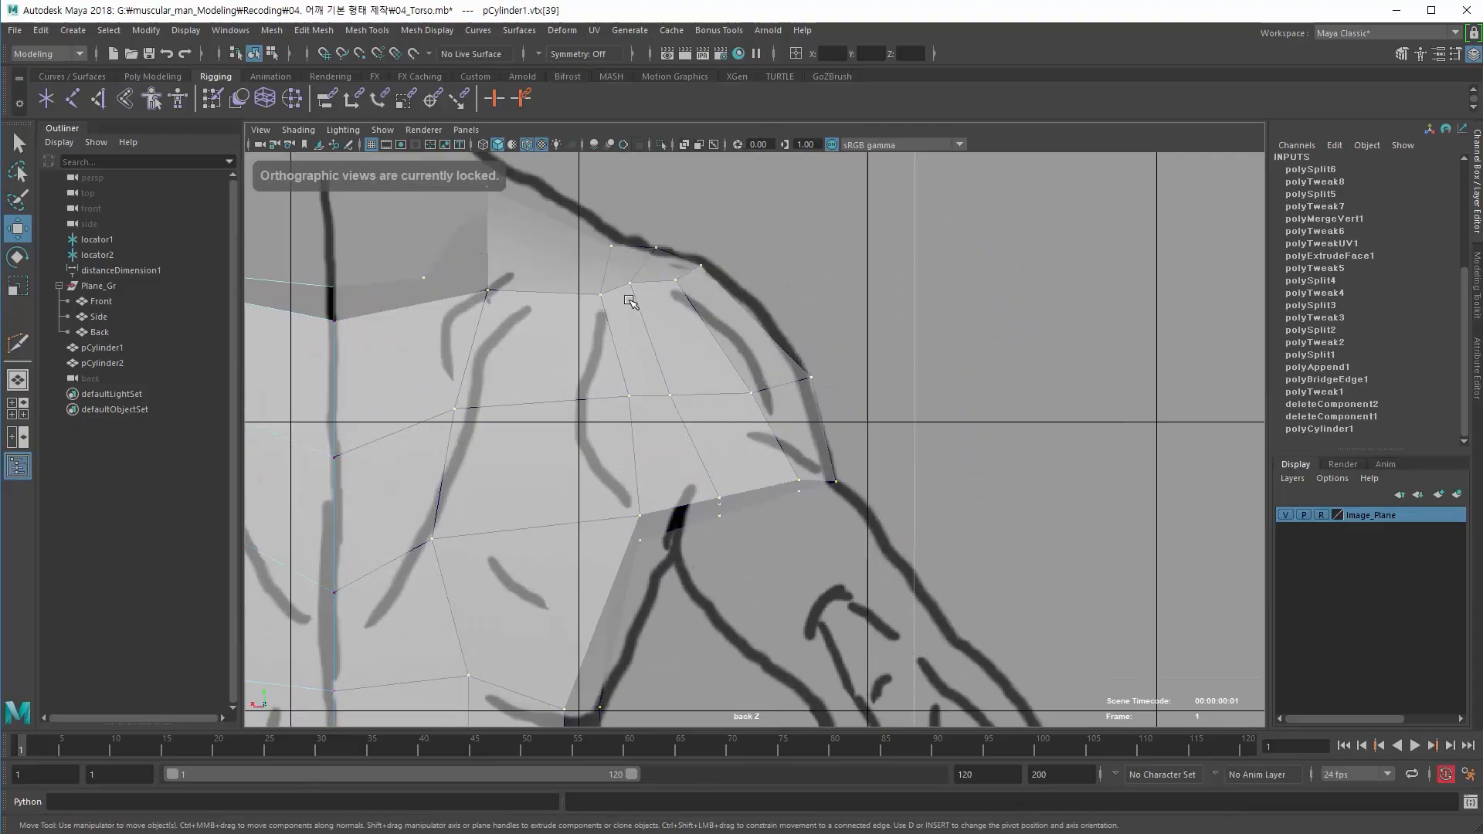
# - Move the two outer shoulder-top vertices of pCylinder2 outward and slightly down toward the sketched shoulder outline in the back view
pyautogui.click(676, 282)
pyautogui.moveTo(677, 285); pyautogui.dragTo(618, 288, button='right')
pyautogui.click(678, 283)
pyautogui.moveTo(683, 285); pyautogui.dragTo(719, 271)
pyautogui.click(700, 267)
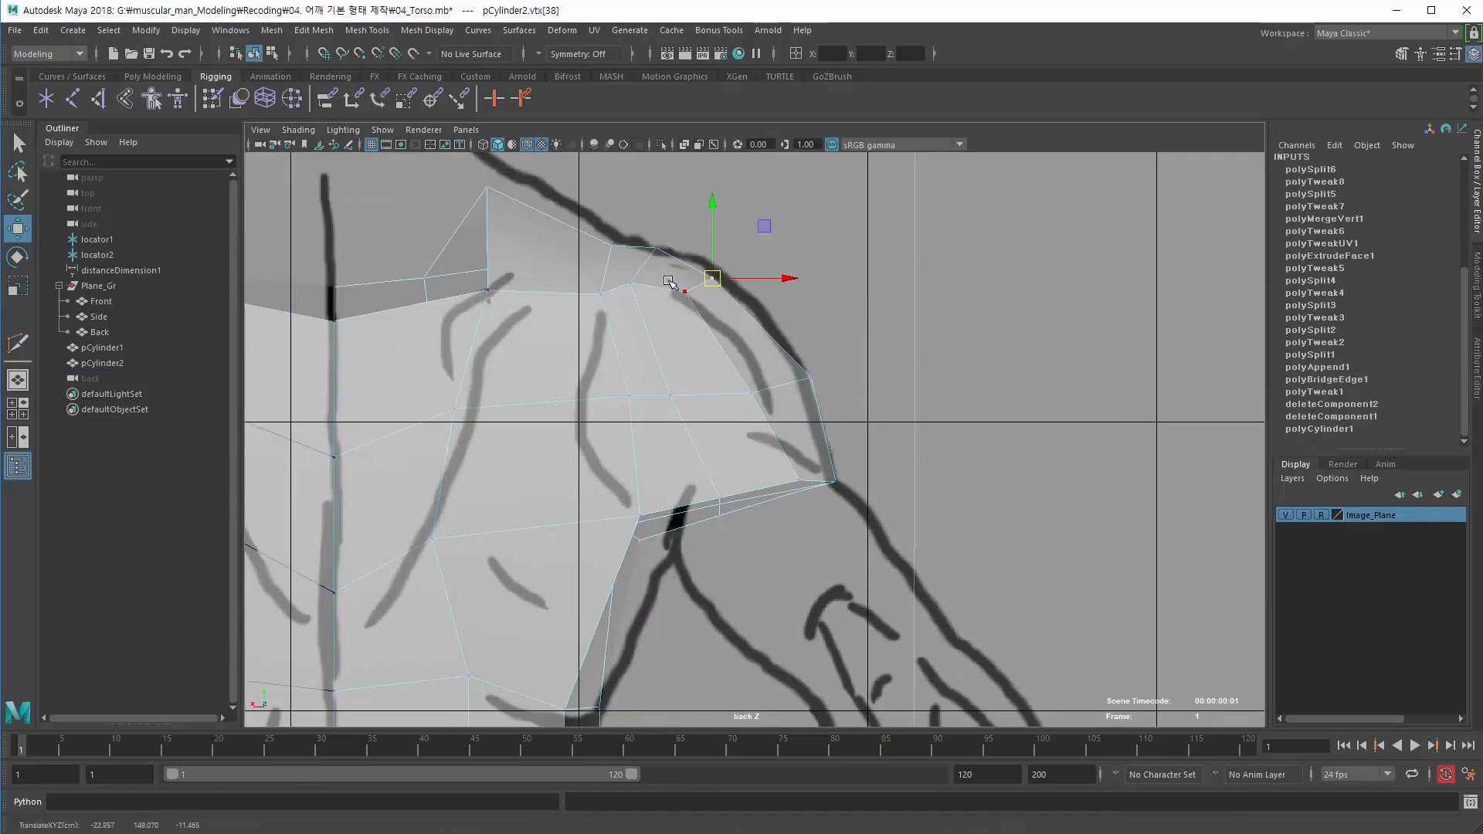
pyautogui.click(690, 297)
# - Adjust the inner shoulder-top vertices to the sketched contour in the back view and refine the outer vertex pair
pyautogui.moveTo(618, 236); pyautogui.dragTo(656, 271)
pyautogui.moveTo(589, 224); pyautogui.dragTo(622, 247)
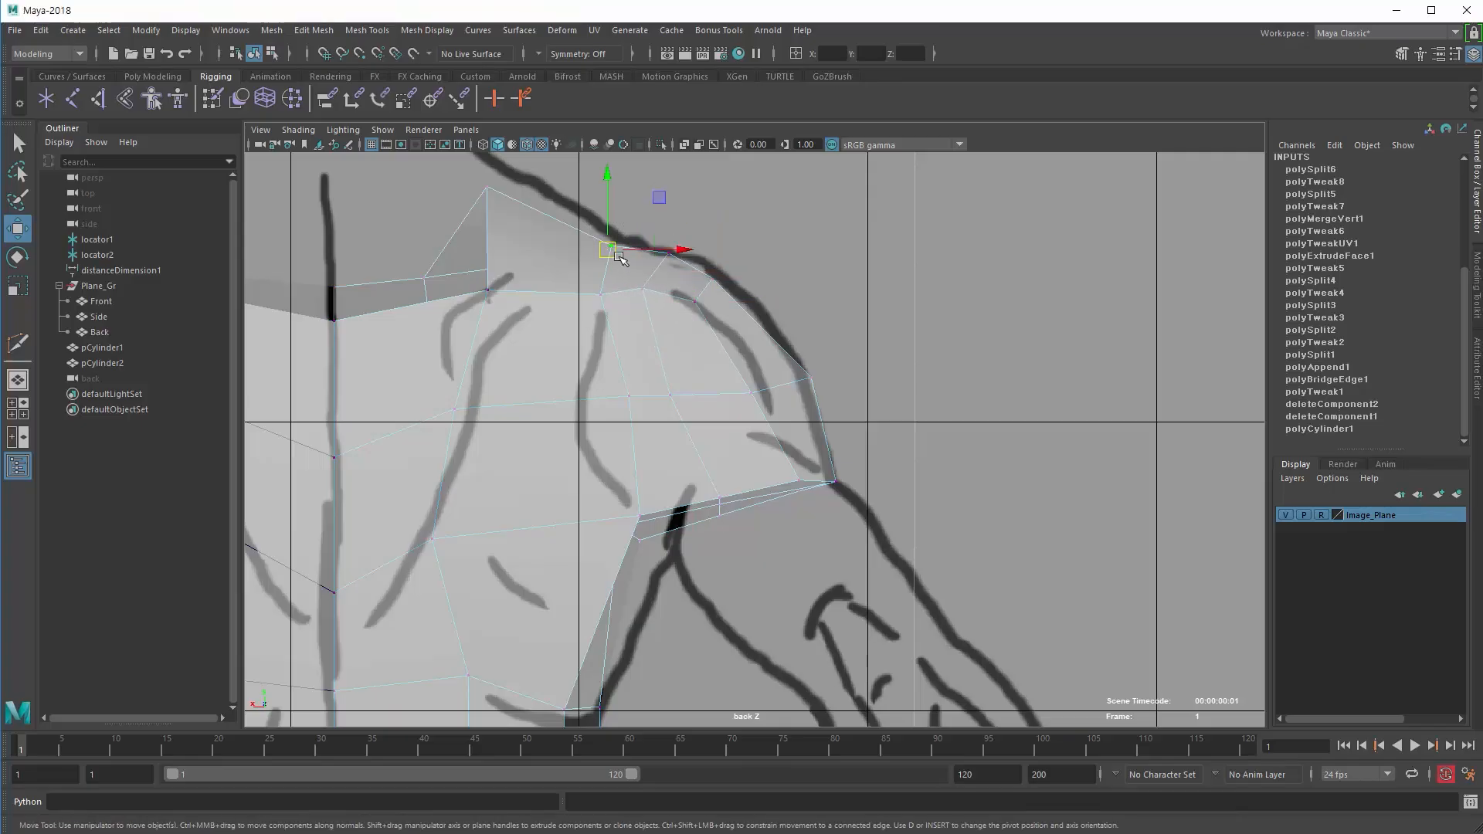
pyautogui.click(644, 288)
pyautogui.moveTo(644, 288); pyautogui.dragTo(651, 297)
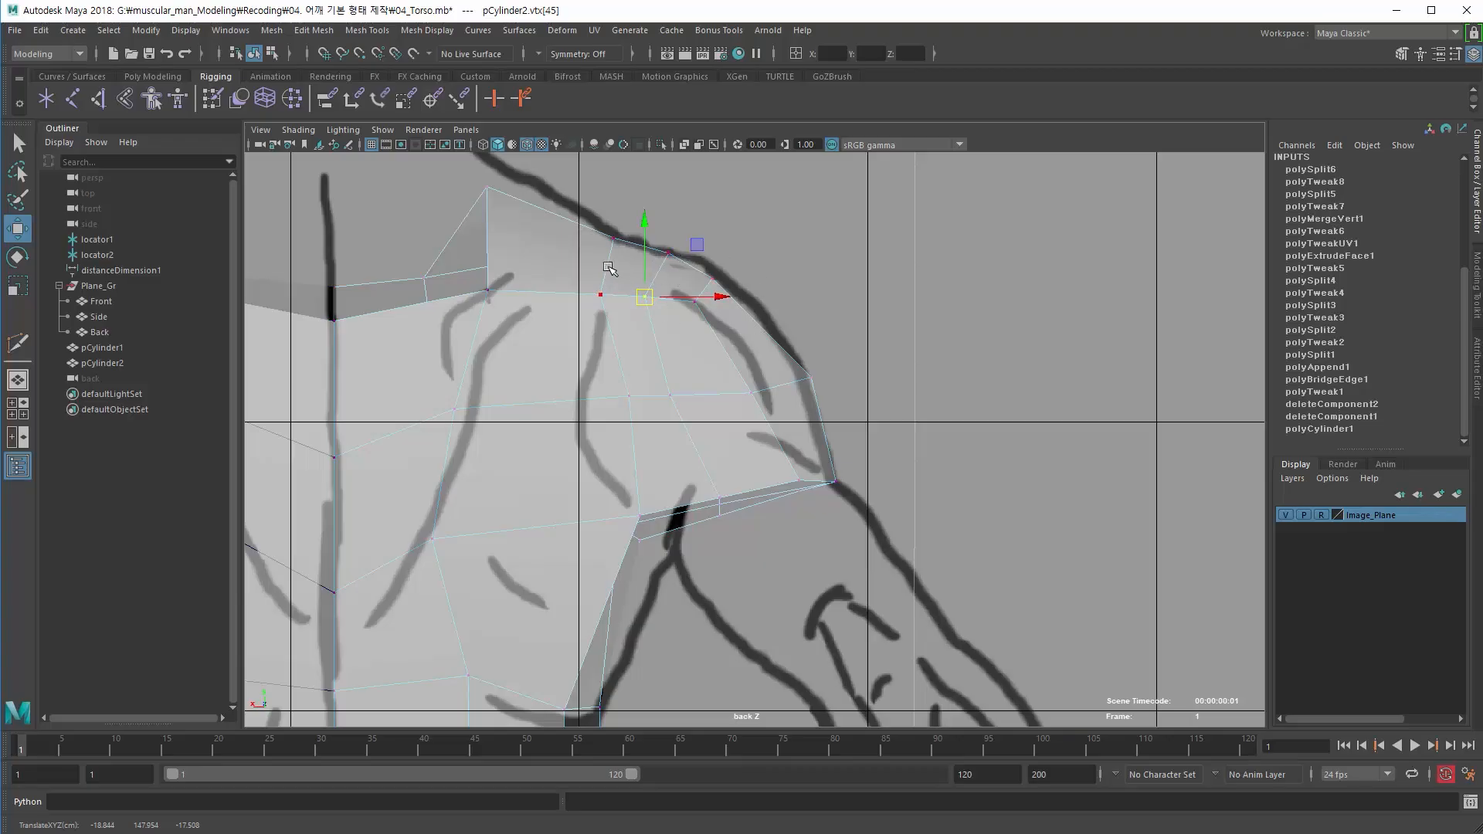
pyautogui.moveTo(724, 261); pyautogui.dragTo(707, 297)
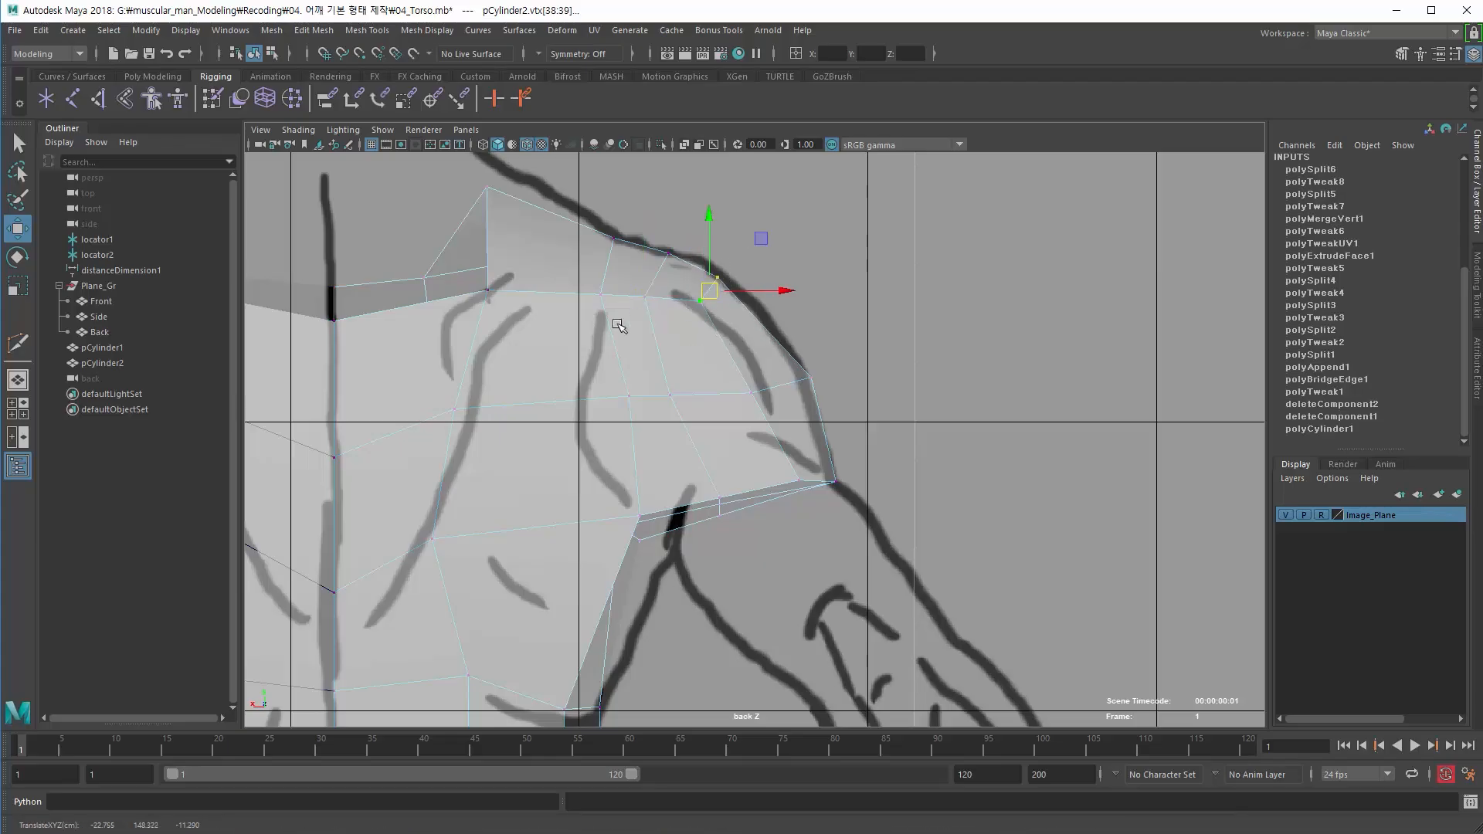
# - Move the armpit vertices outward to the sketched armpit and reposition the sleeve-underside vertices in the back view
pyautogui.moveTo(608, 489); pyautogui.dragTo(662, 555)
pyautogui.keyDown('alt'); pyautogui.moveTo(618, 538); pyautogui.dragTo(631, 538, button='middle'); pyautogui.keyUp('alt')
pyautogui.moveTo(637, 520); pyautogui.dragTo(673, 516)
pyautogui.moveTo(769, 548); pyautogui.dragTo(752, 501)
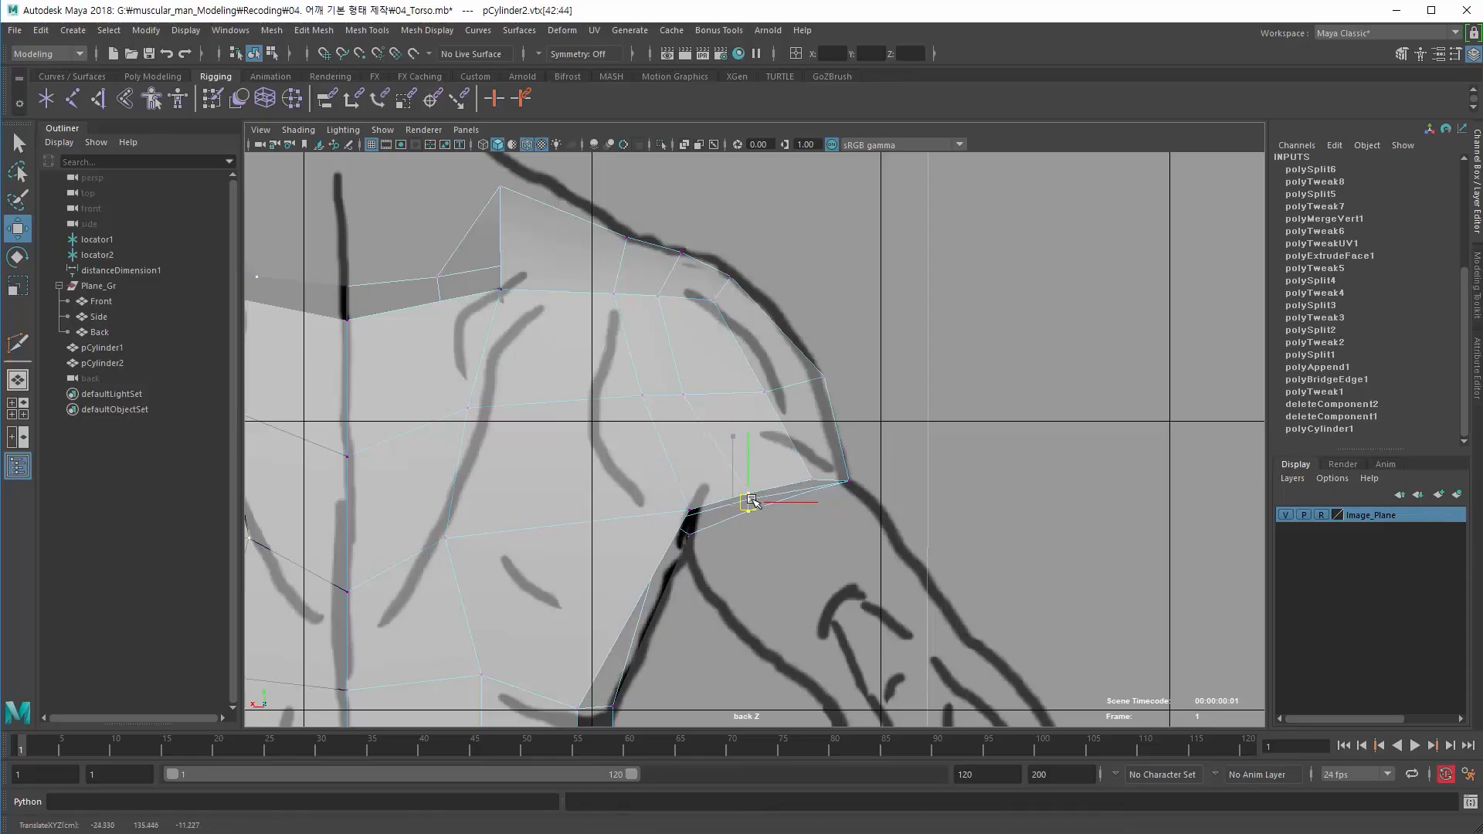
pyautogui.keyDown('alt'); pyautogui.moveTo(750, 502); pyautogui.dragTo(802, 383, button='middle'); pyautogui.keyUp('alt')
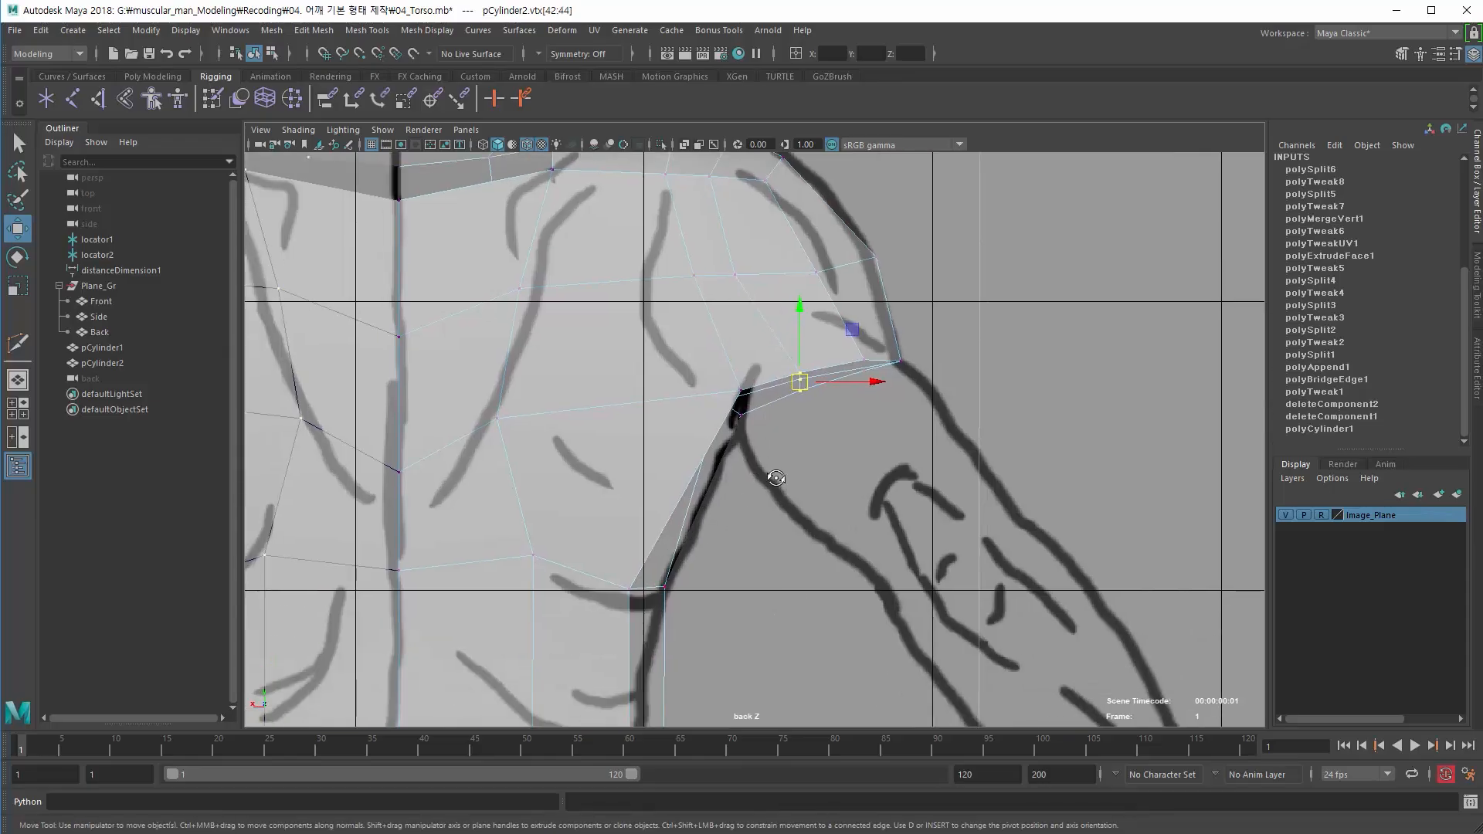
pyautogui.keyDown('alt'); pyautogui.moveTo(777, 479); pyautogui.dragTo(753, 457, button='right'); pyautogui.keyUp('alt')
pyautogui.moveTo(727, 432); pyautogui.dragTo(734, 434)
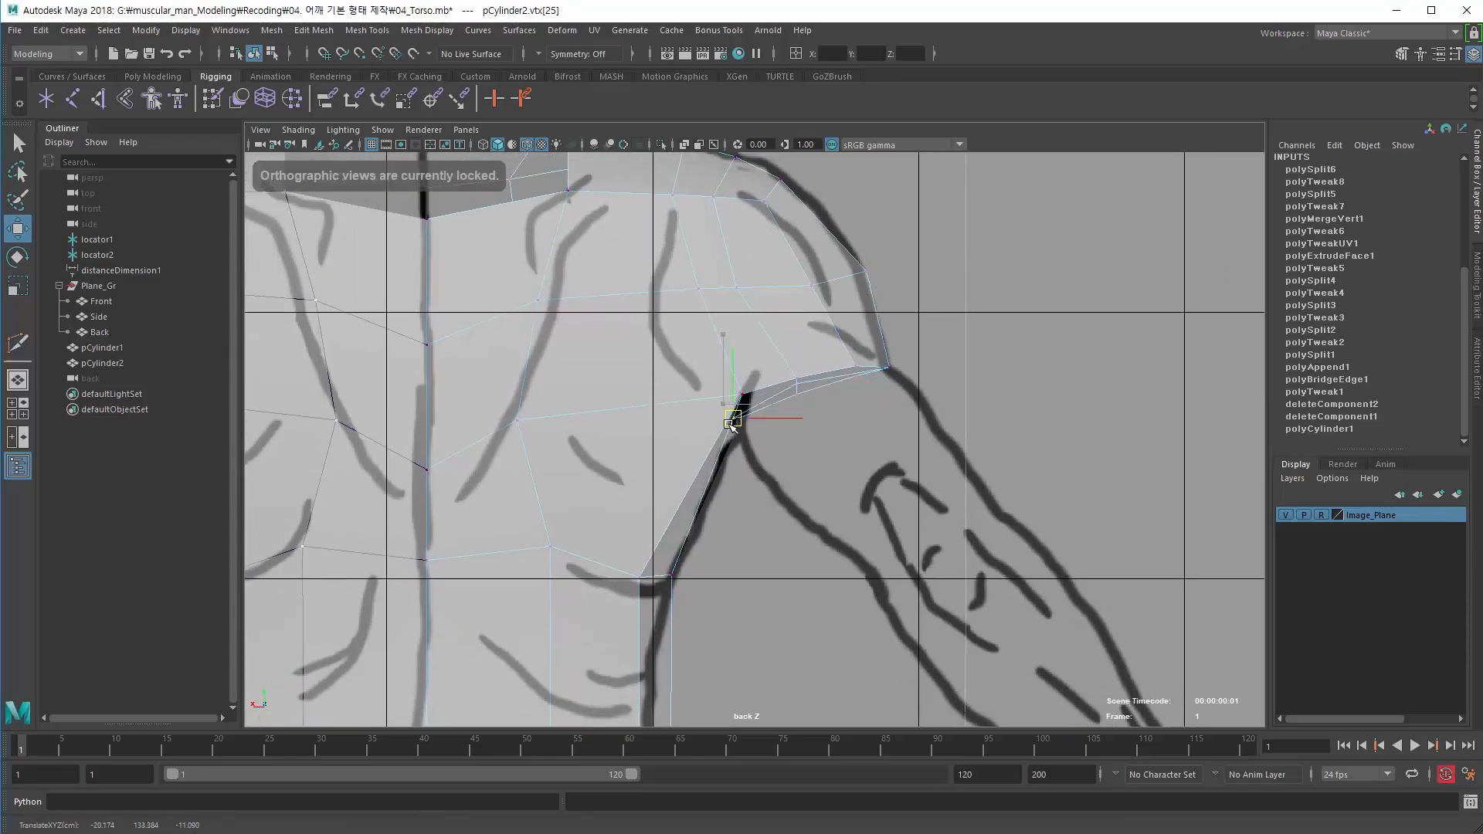
# - Return to object mode and inspect the whole torso from several angles in the perspective view
pyautogui.press('space')
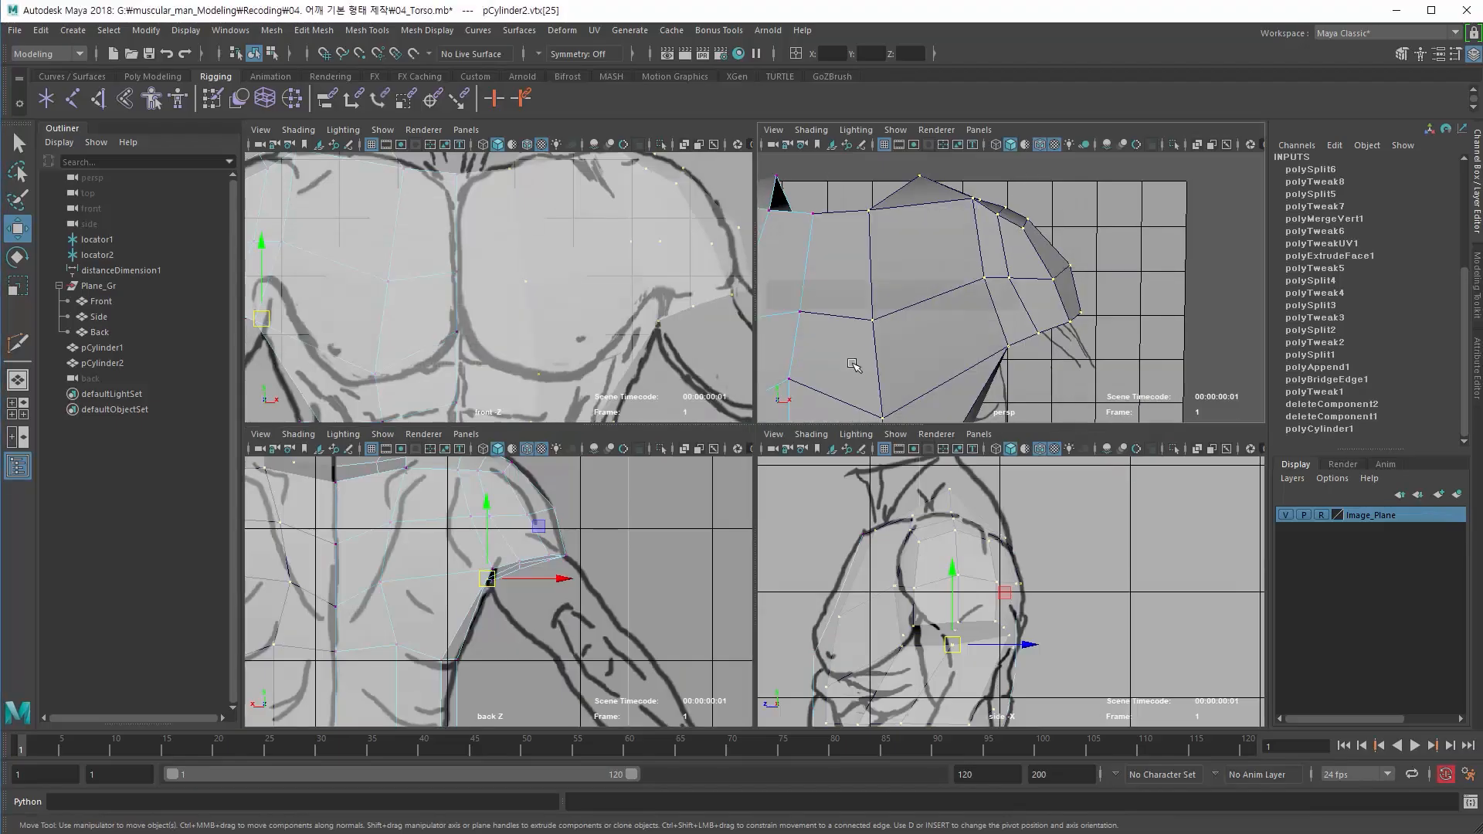
pyautogui.press('space')
pyautogui.keyDown('alt'); pyautogui.moveTo(695, 417); pyautogui.dragTo(726, 371); pyautogui.keyUp('alt')
pyautogui.press('F8')
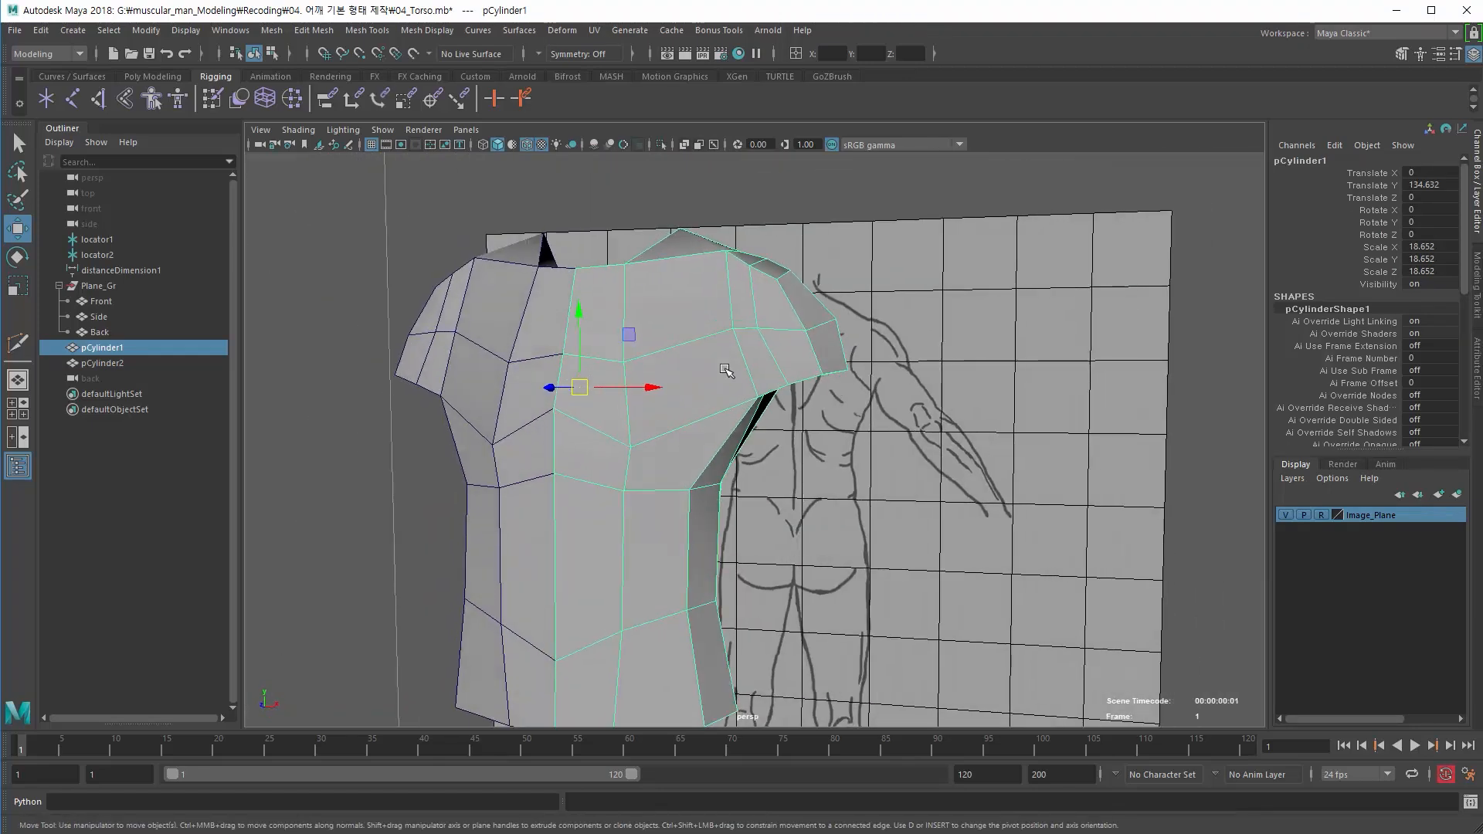
pyautogui.moveTo(699, 425)
pyautogui.keyDown('alt'); pyautogui.mouseDown()
pyautogui.moveTo(711, 378)
pyautogui.moveTo(677, 434)
pyautogui.moveTo(624, 433)
pyautogui.mouseUp(); pyautogui.keyUp('alt')
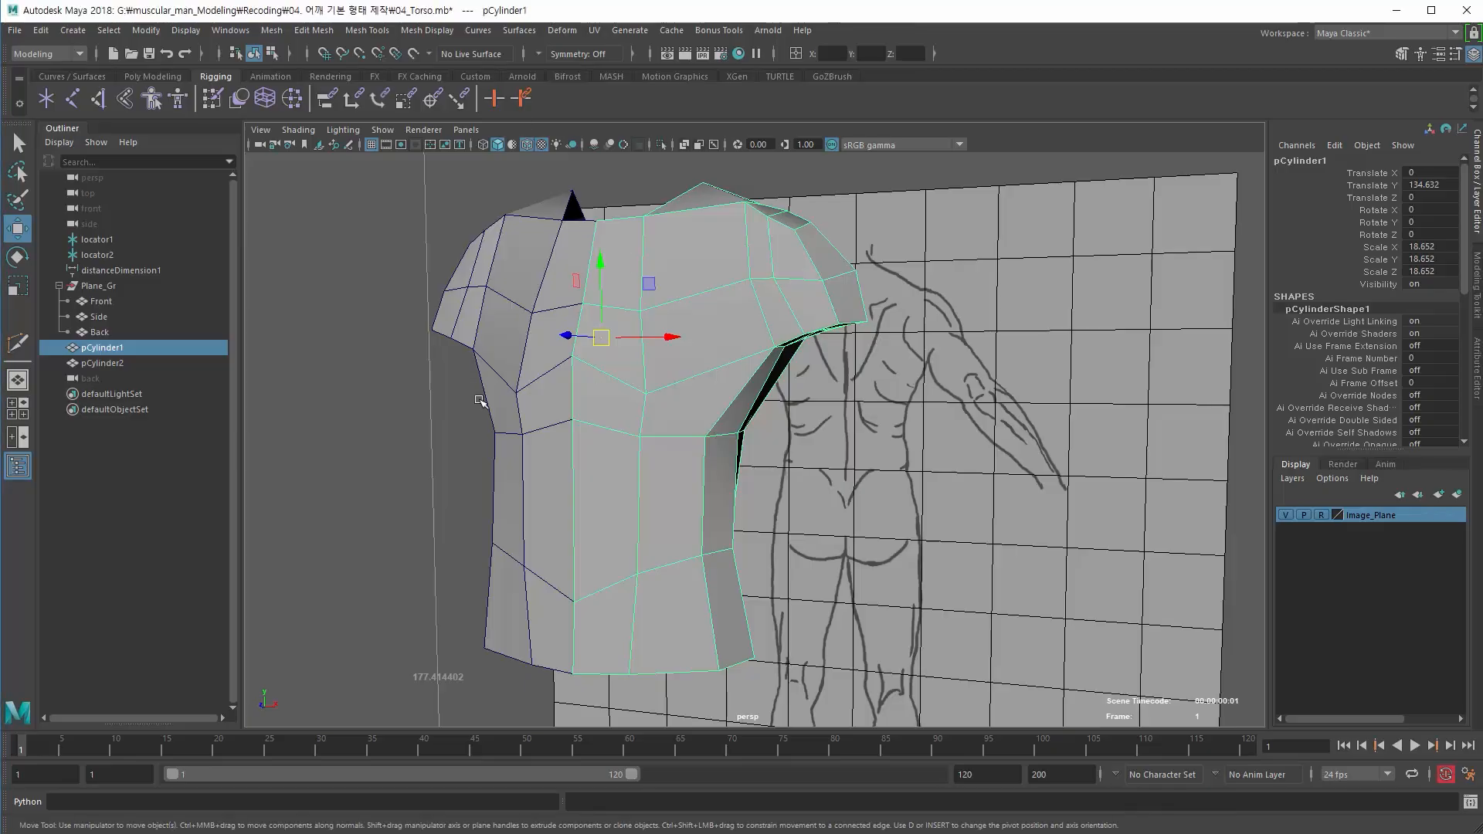
pyautogui.keyDown('alt'); pyautogui.moveTo(479, 400); pyautogui.dragTo(498, 418); pyautogui.keyUp('alt')
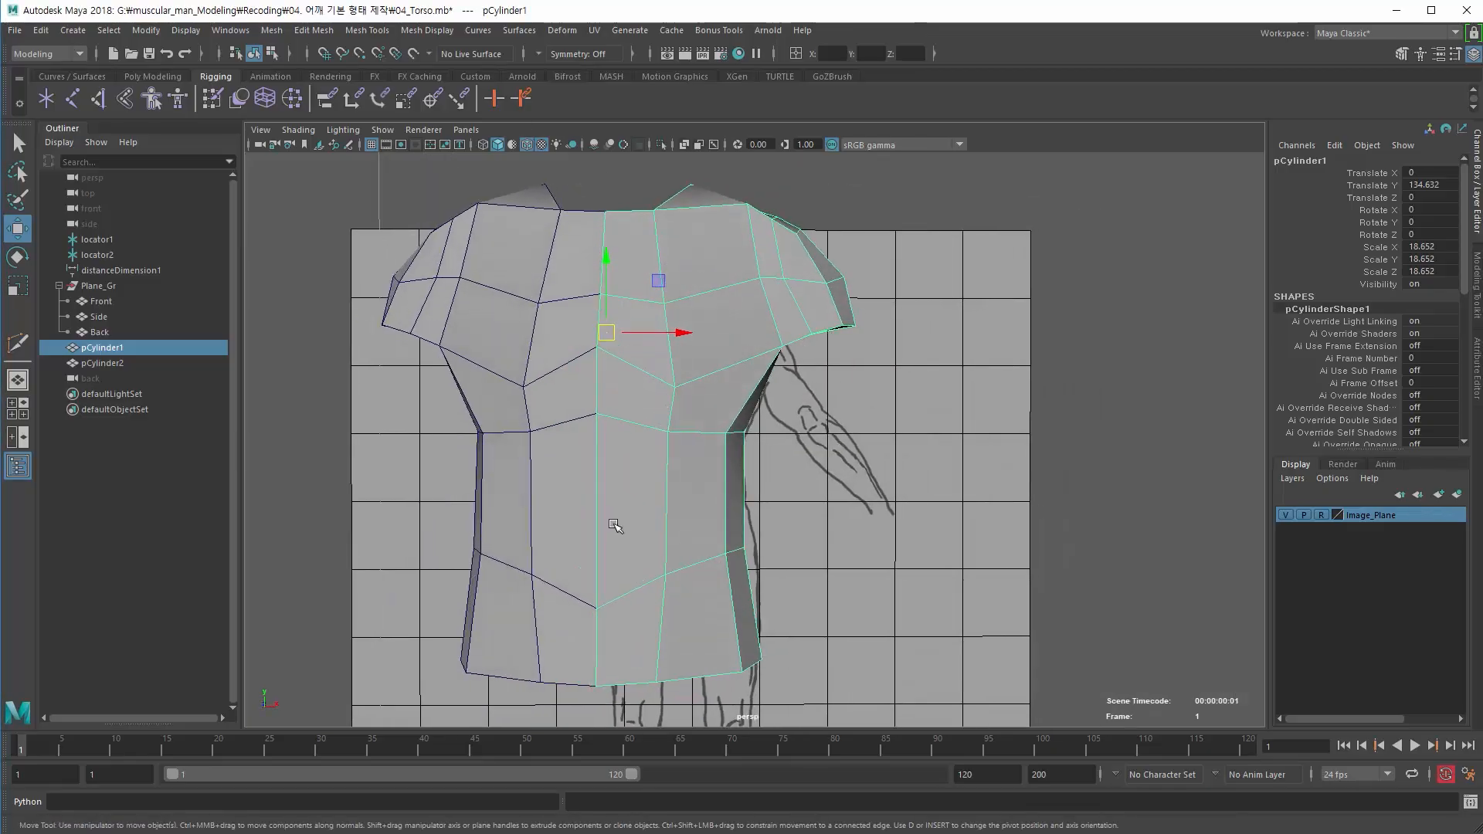